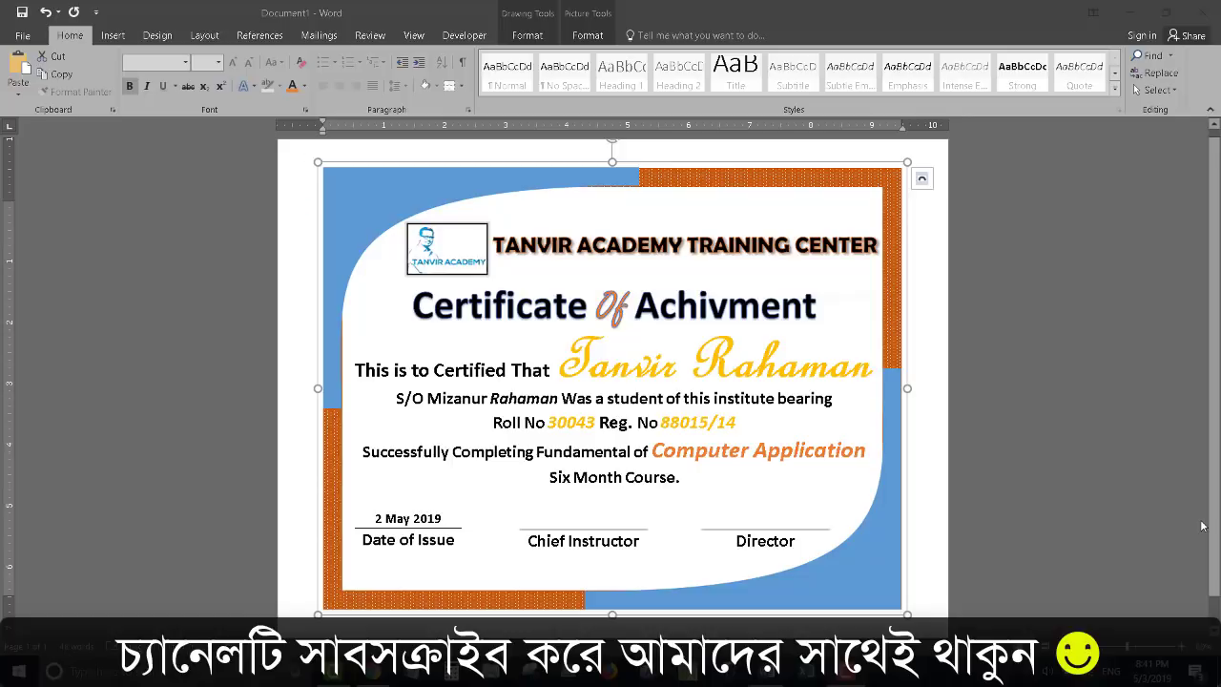
Create a new blank document with Ctrl+N
{"action": "left_click", "coordinate": [294, 142]}
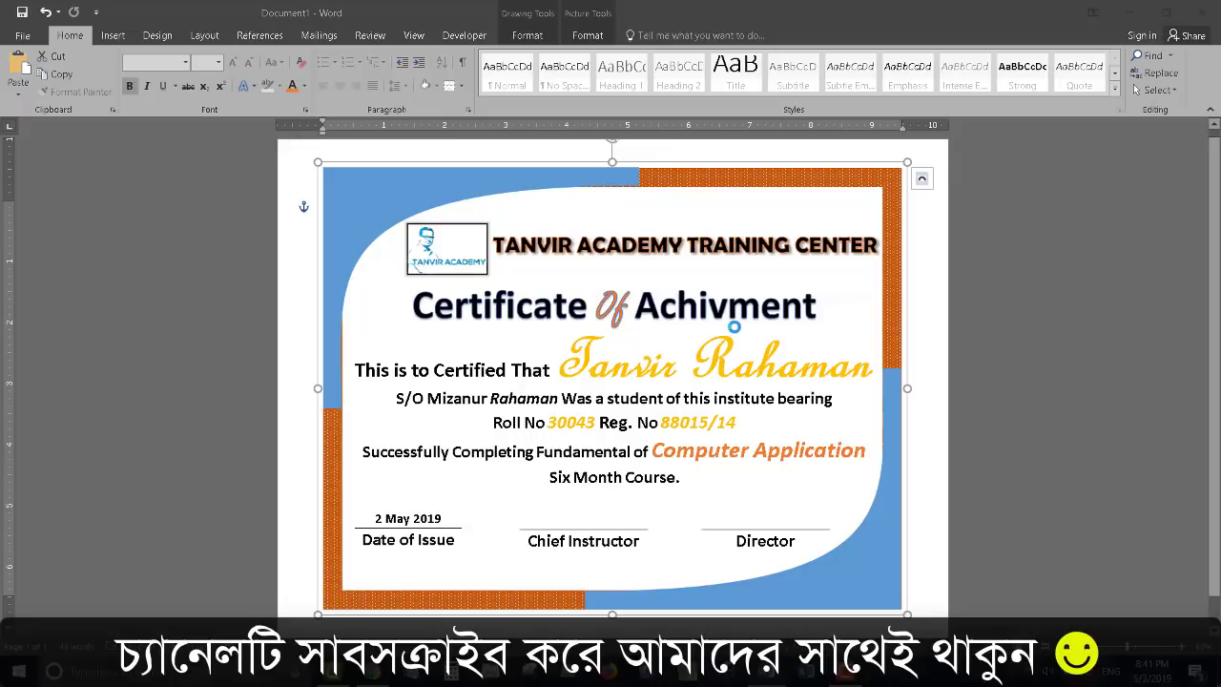
{"action": "key", "text": "ctrl+n"}
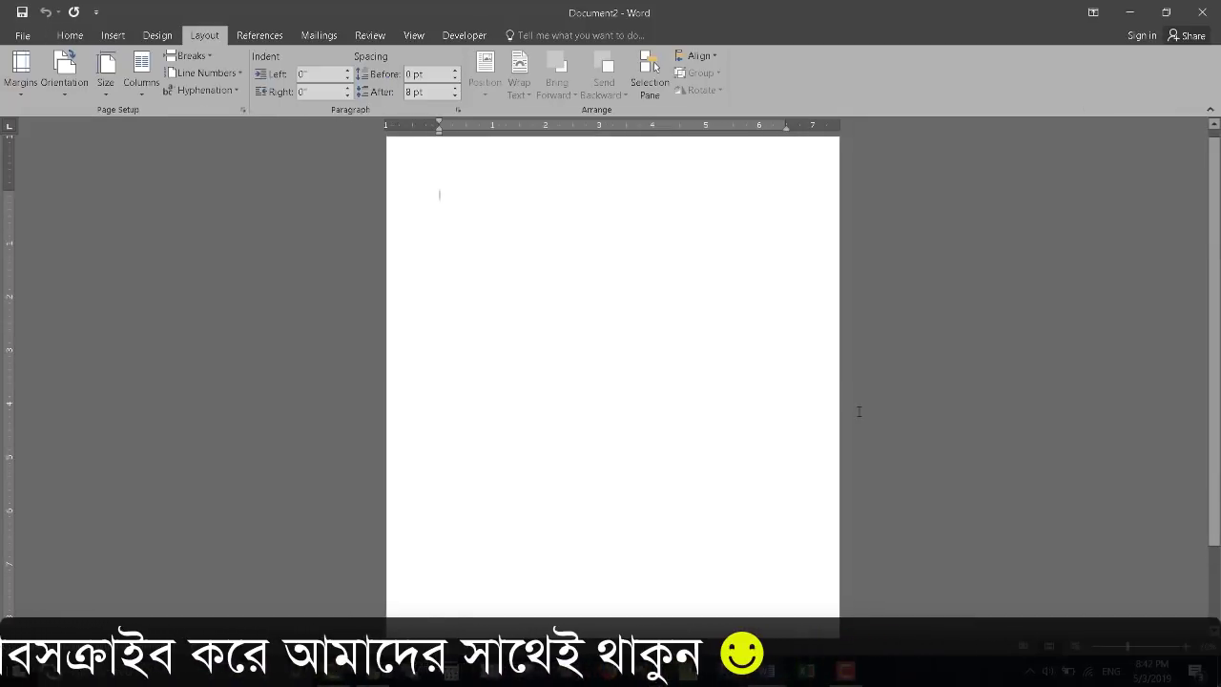
{"action": "scroll", "coordinate": [856, 411], "scroll_direction": "down", "scroll_amount": 1}
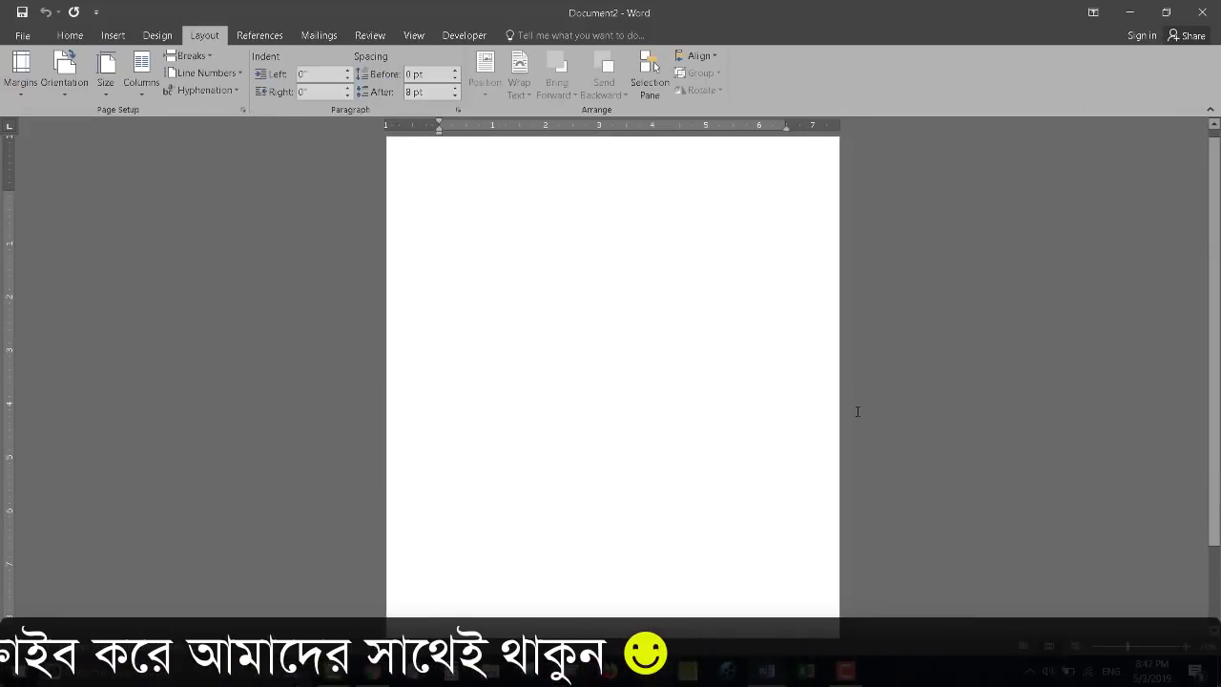
{"action": "scroll", "coordinate": [856, 411], "scroll_direction": "up", "scroll_amount": 2}
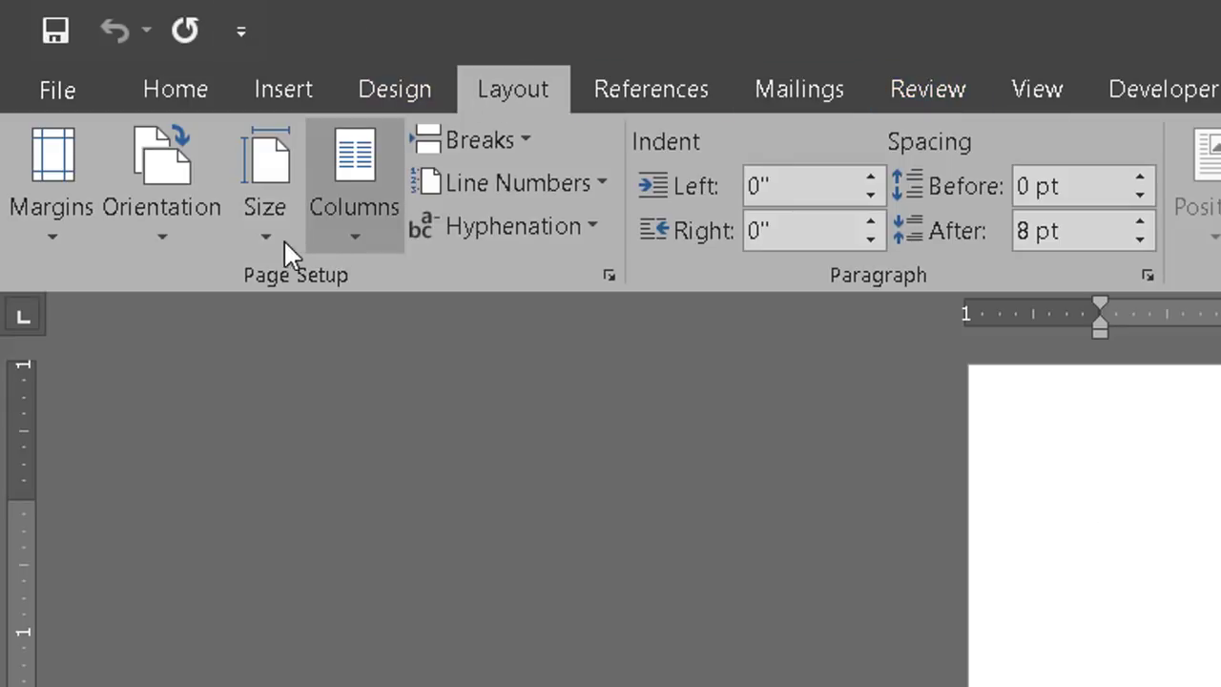
Set the page to landscape orientation with Moderate margins
{"action": "left_click", "coordinate": [169, 234]}
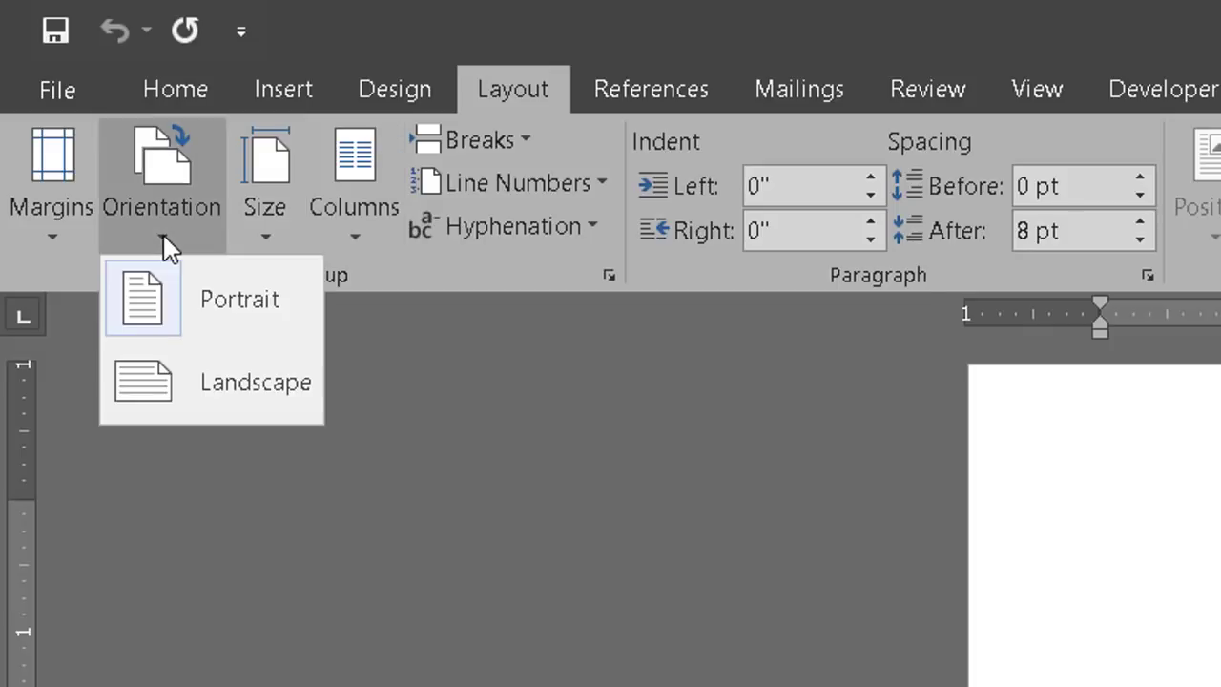
{"action": "left_click", "coordinate": [226, 386]}
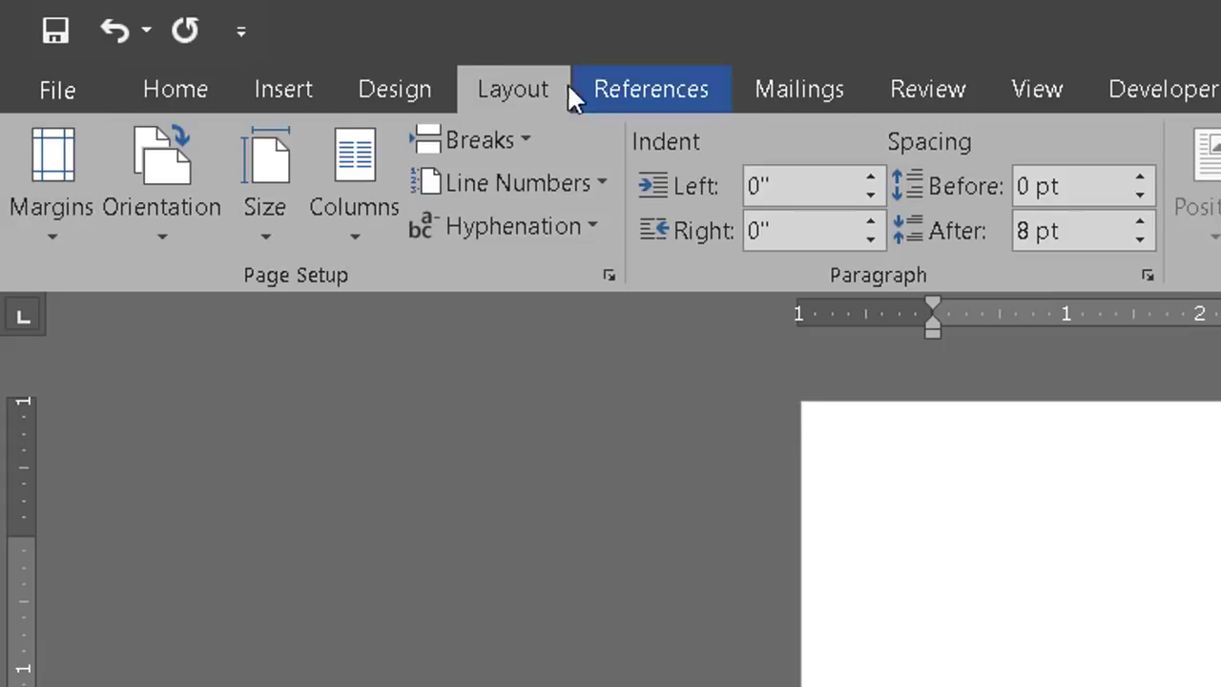
{"action": "left_click", "coordinate": [52, 239]}
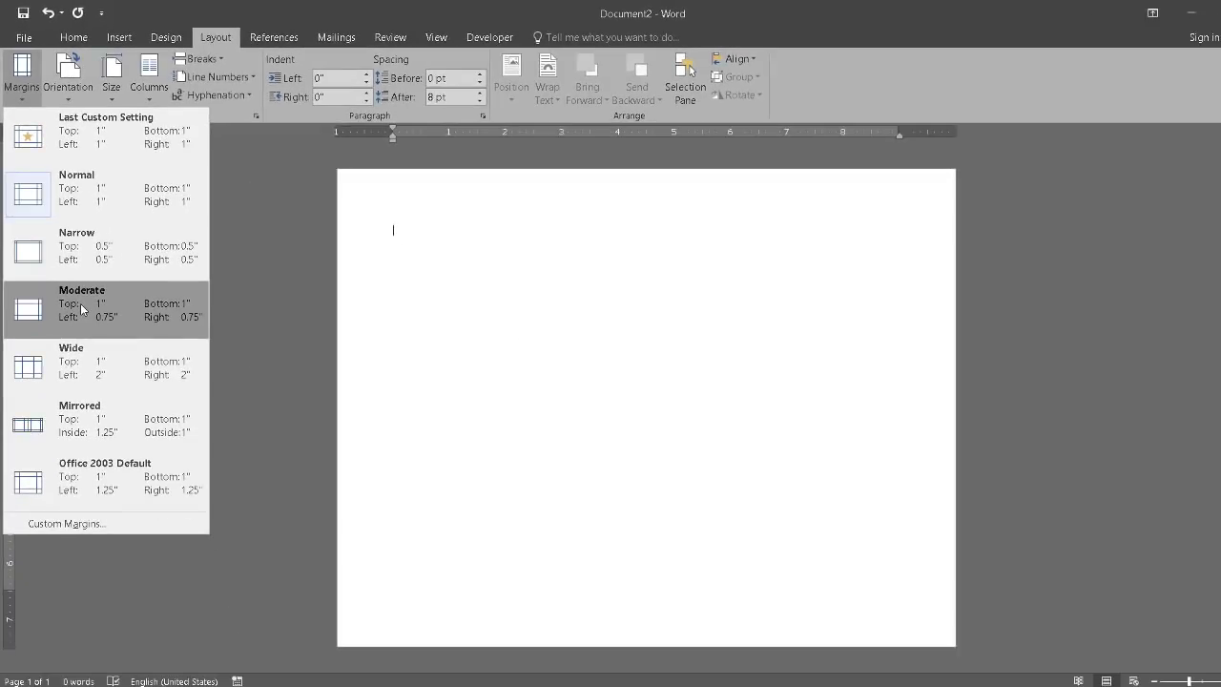
{"action": "left_click", "coordinate": [82, 308]}
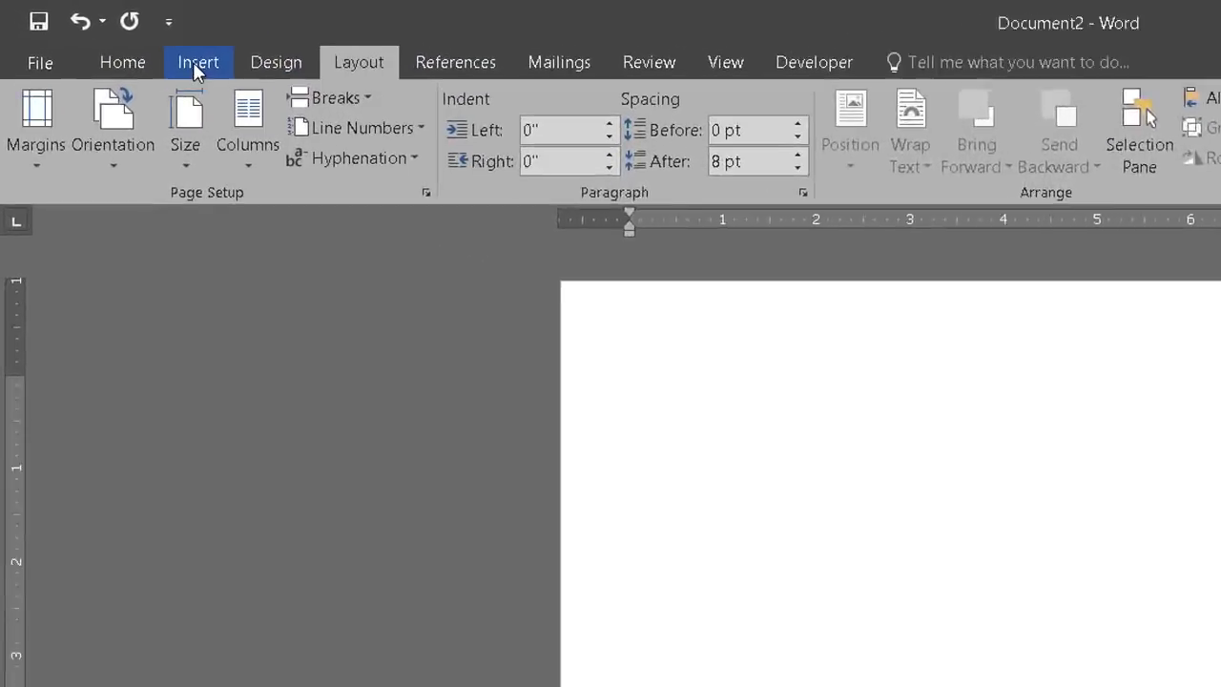
Select the Frame shape from Basic Shapes in the Insert Shapes gallery
{"action": "left_click", "coordinate": [197, 69]}
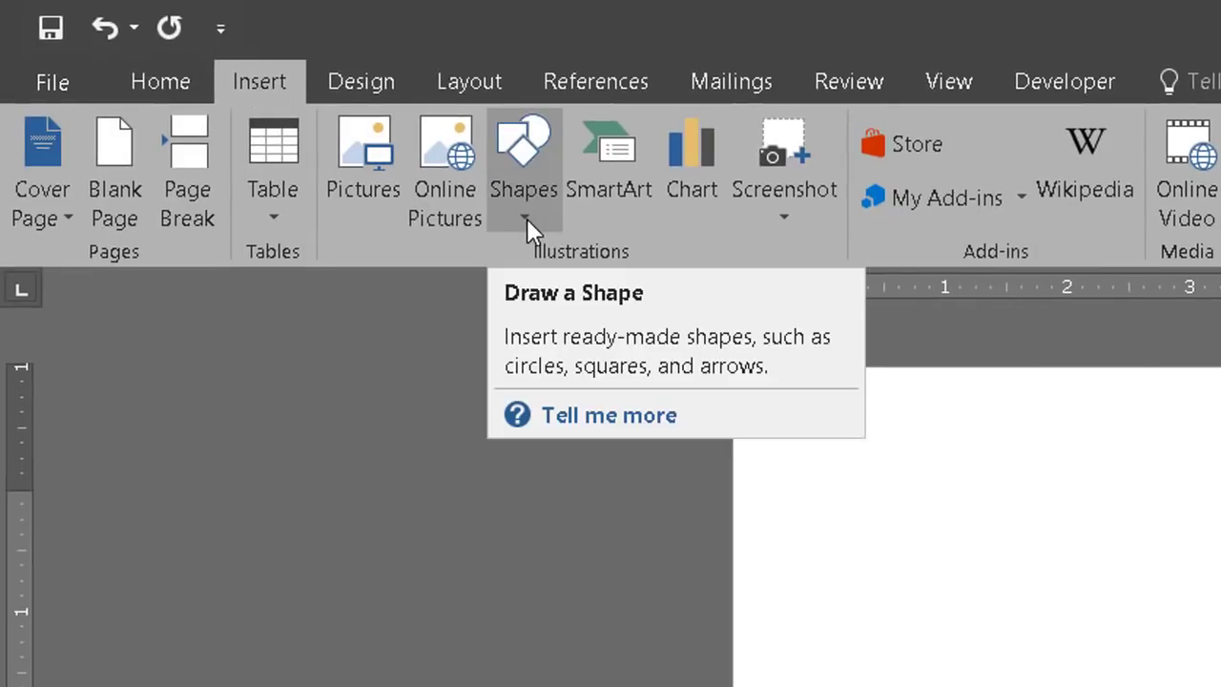
{"action": "left_click", "coordinate": [525, 217]}
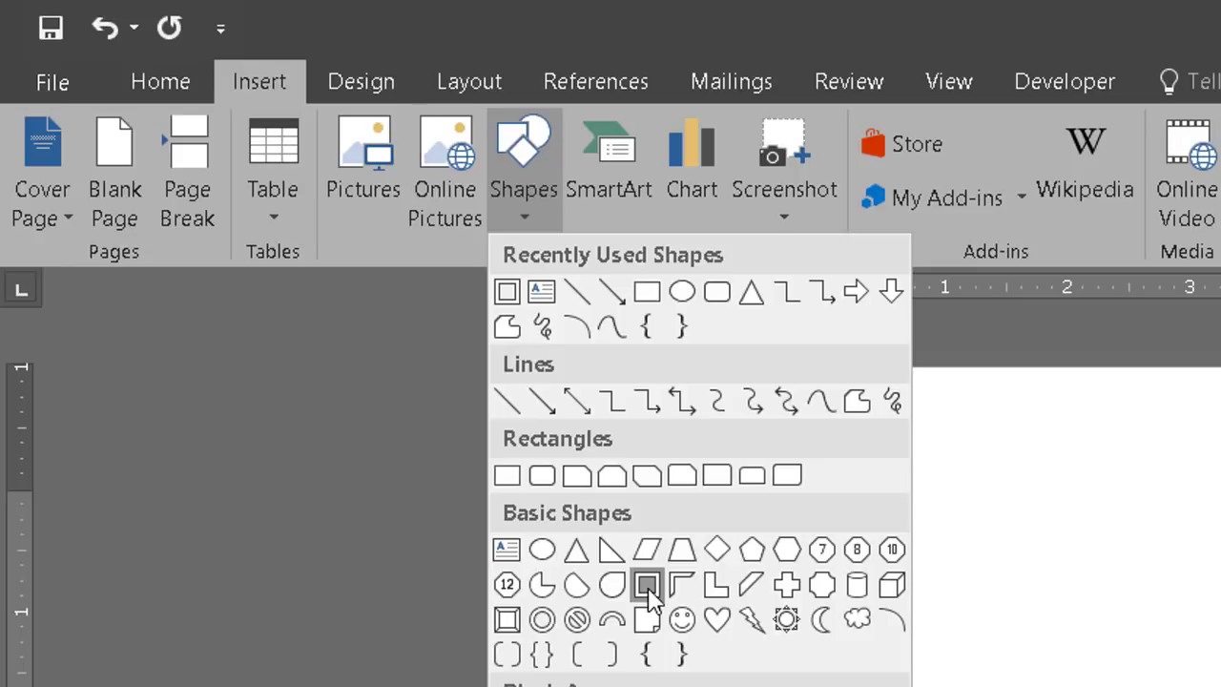
{"action": "left_click", "coordinate": [648, 585]}
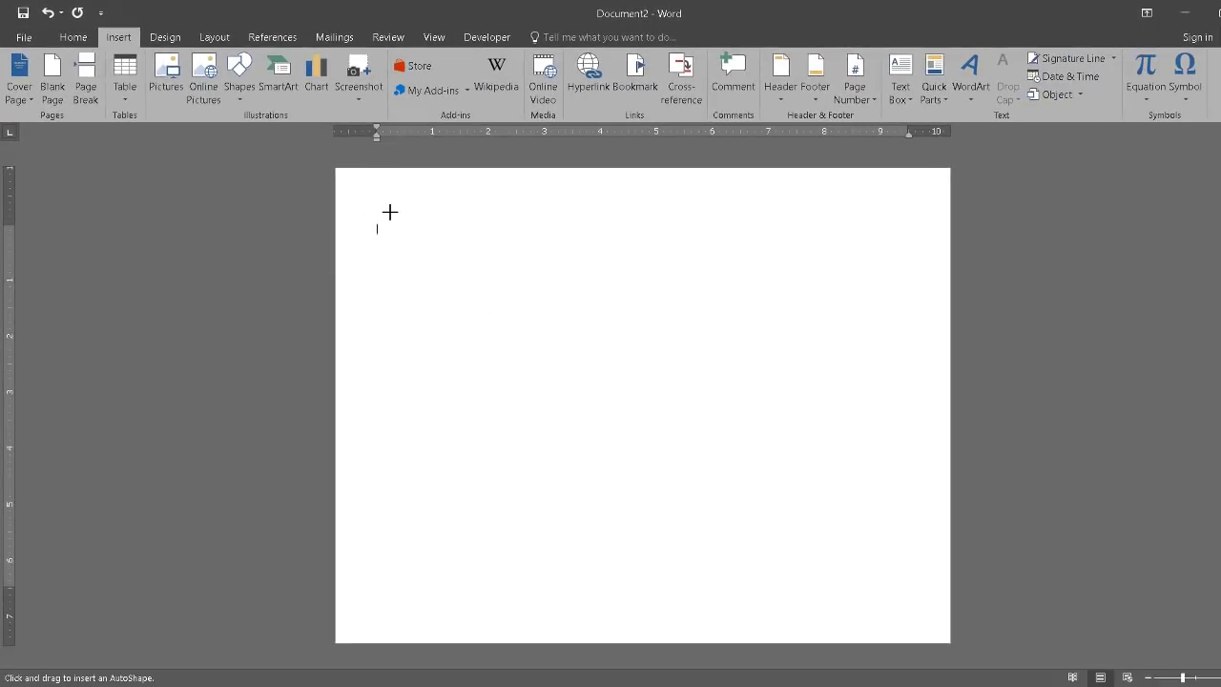
Draw a 7.52 × 9.88-inch blue Frame covering nearly the whole page, then thin its border
{"action": "left_click_drag", "start_coordinate": [375, 210], "coordinate": [927, 626]}
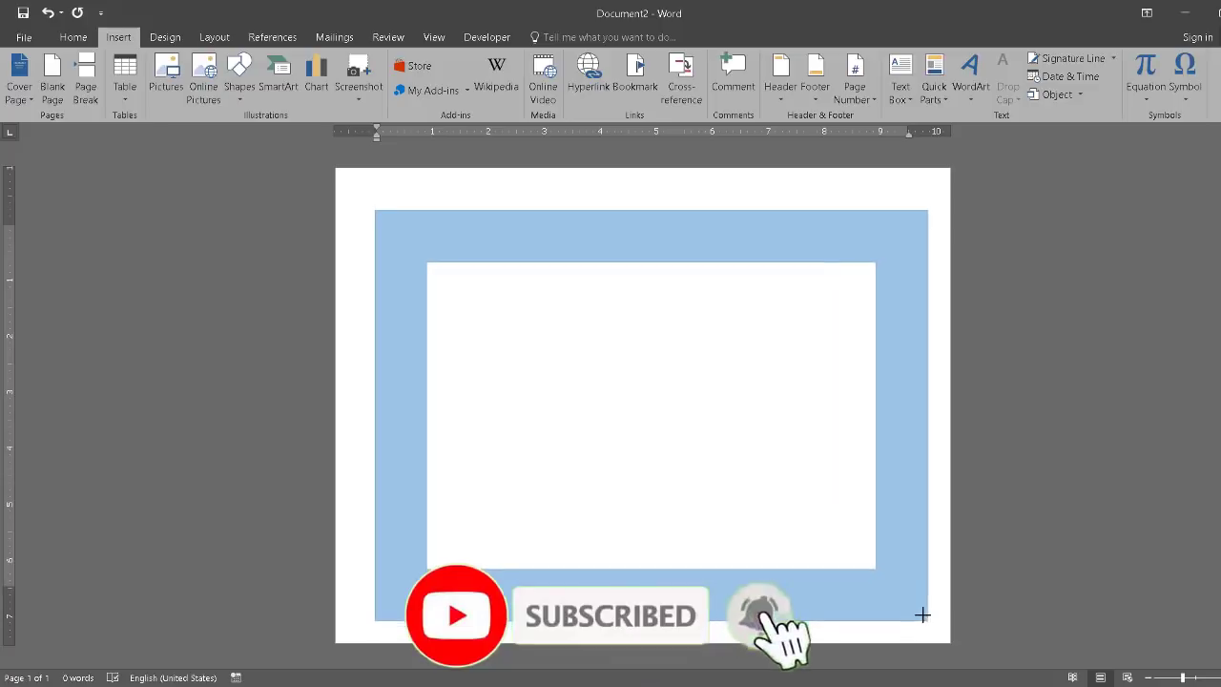
{"action": "mouse_move", "coordinate": [927, 626]}
{"action": "left_mouse_down"}
{"action": "mouse_move", "coordinate": [918, 603]}
{"action": "mouse_move", "coordinate": [928, 630]}
{"action": "left_mouse_up"}
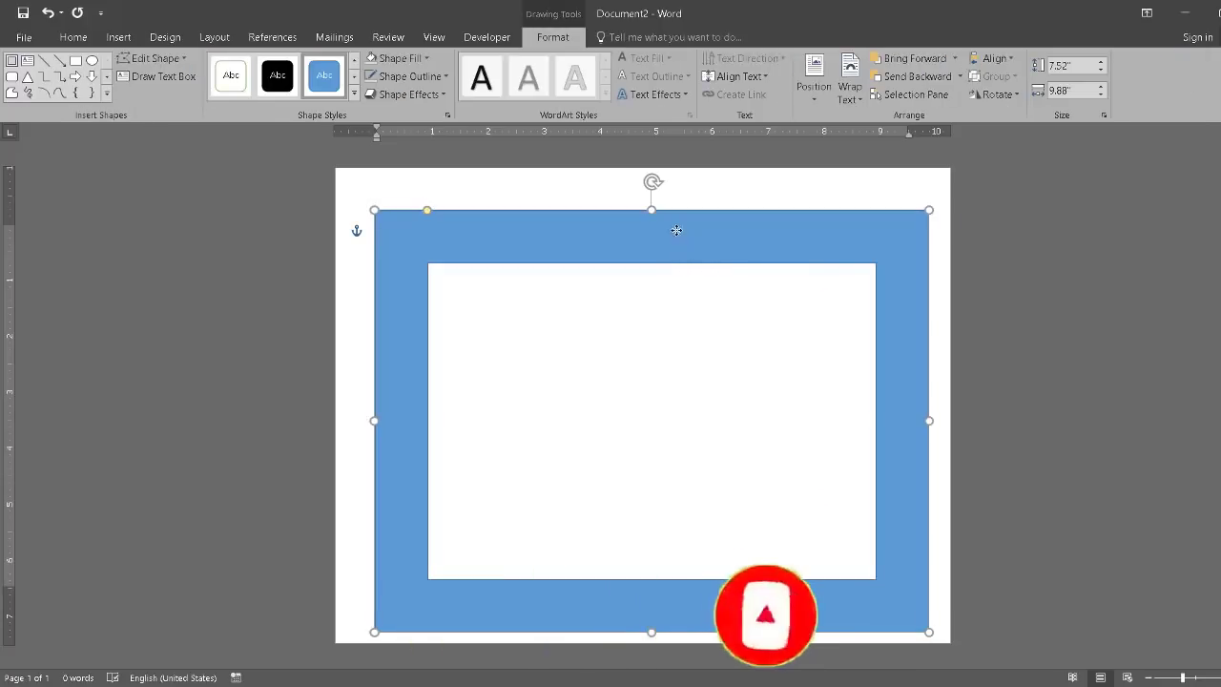
{"action": "left_click_drag", "start_coordinate": [688, 242], "coordinate": [668, 228]}
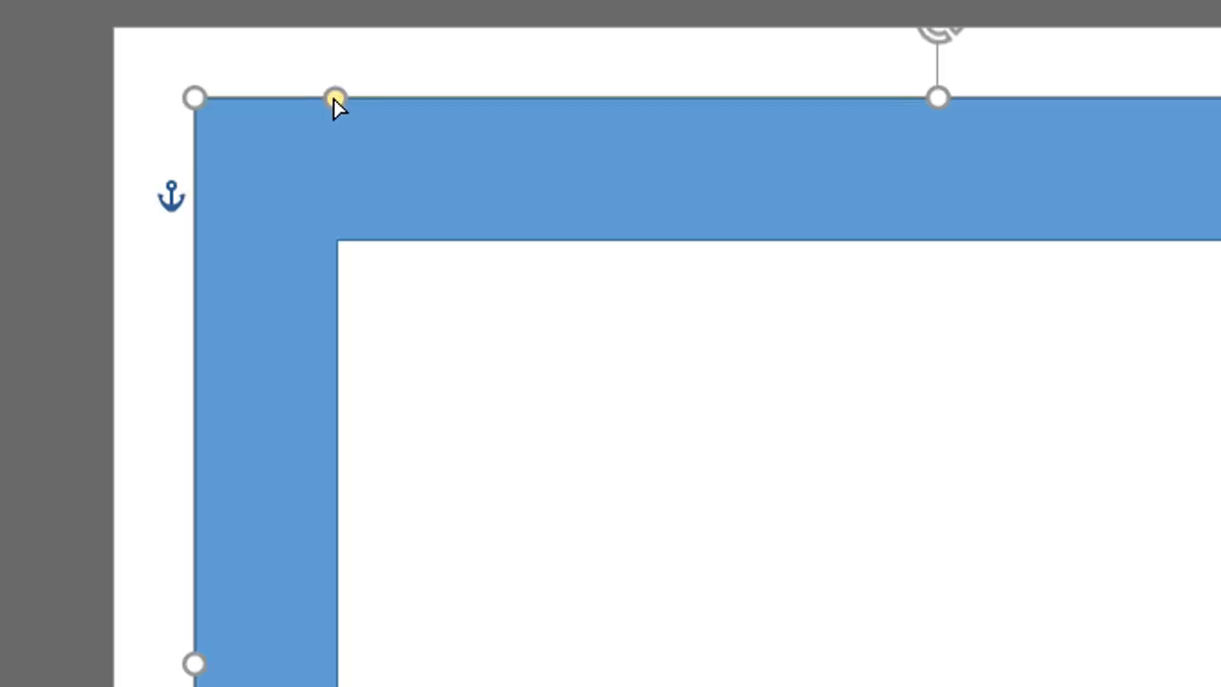
{"action": "left_click_drag", "start_coordinate": [335, 98], "coordinate": [246, 42]}
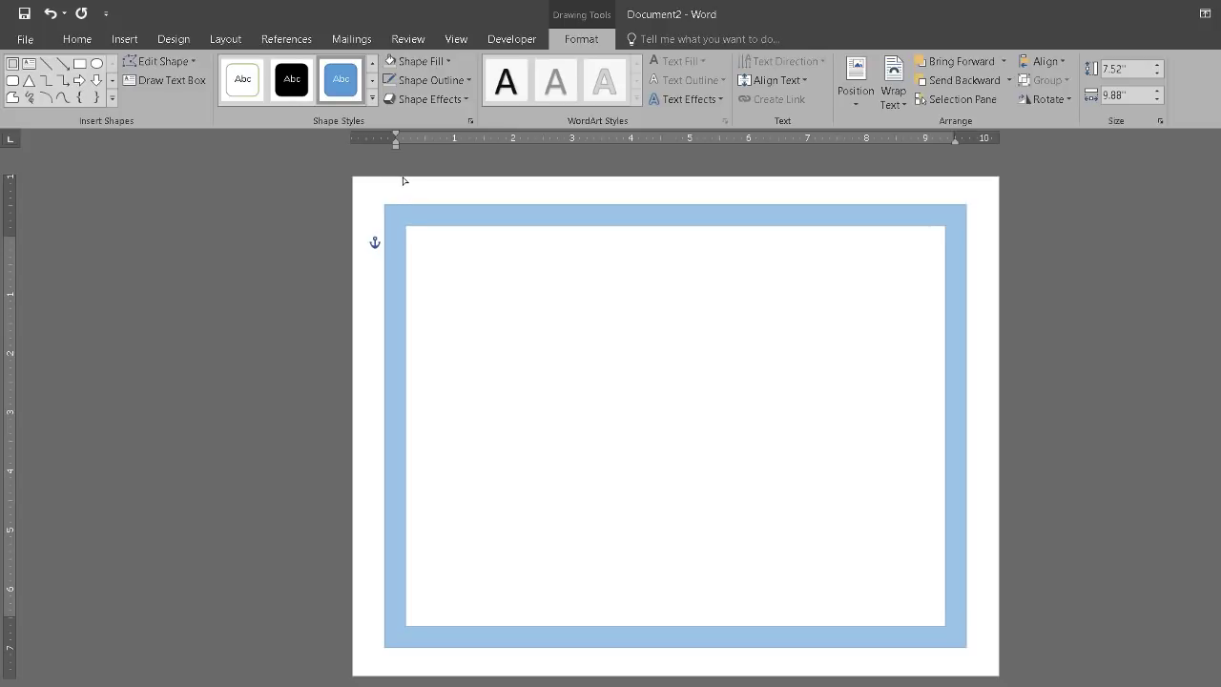
{"action": "left_click_drag", "start_coordinate": [404, 180], "coordinate": [402, 181]}
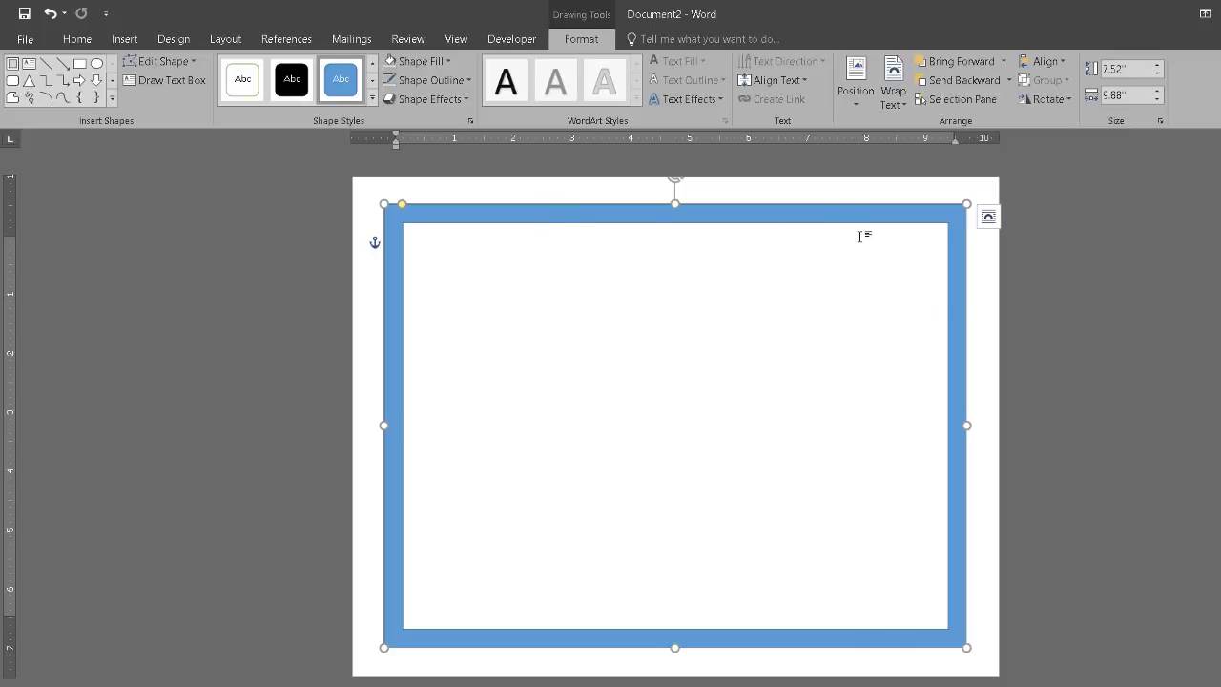
Fill the frame with the Bottom Spotlight - Accent 1 gradient preset via Format Shape
{"action": "right_click", "coordinate": [564, 209]}
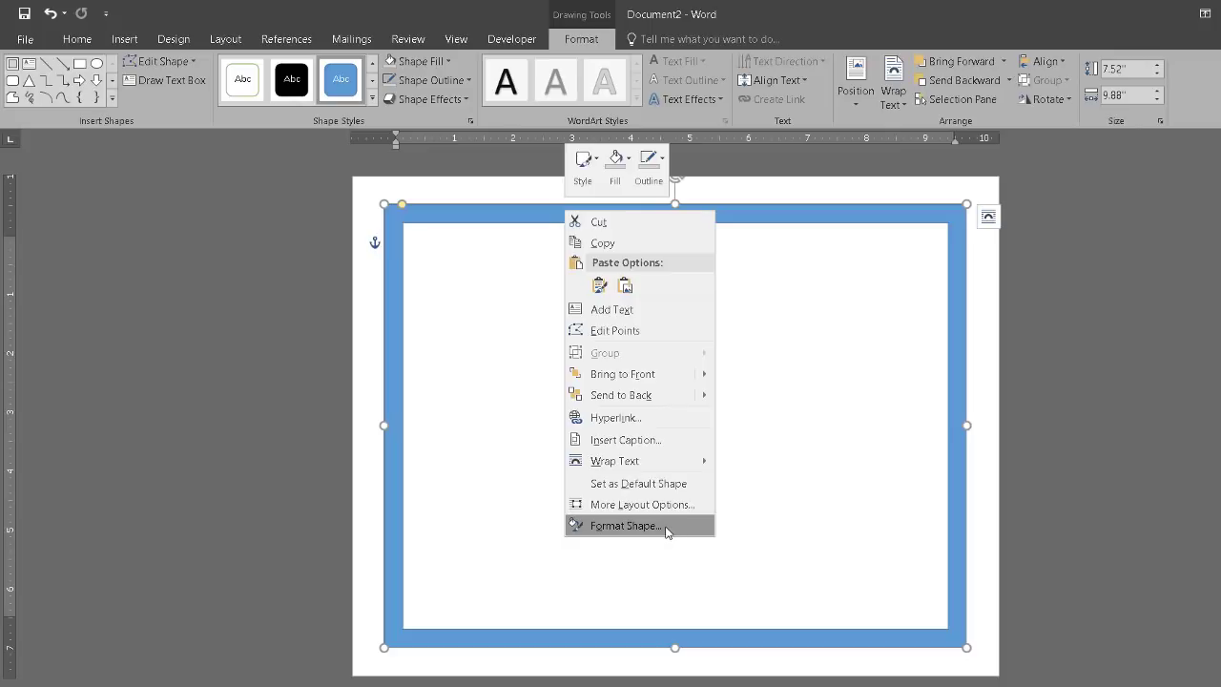
{"action": "left_click", "coordinate": [666, 526]}
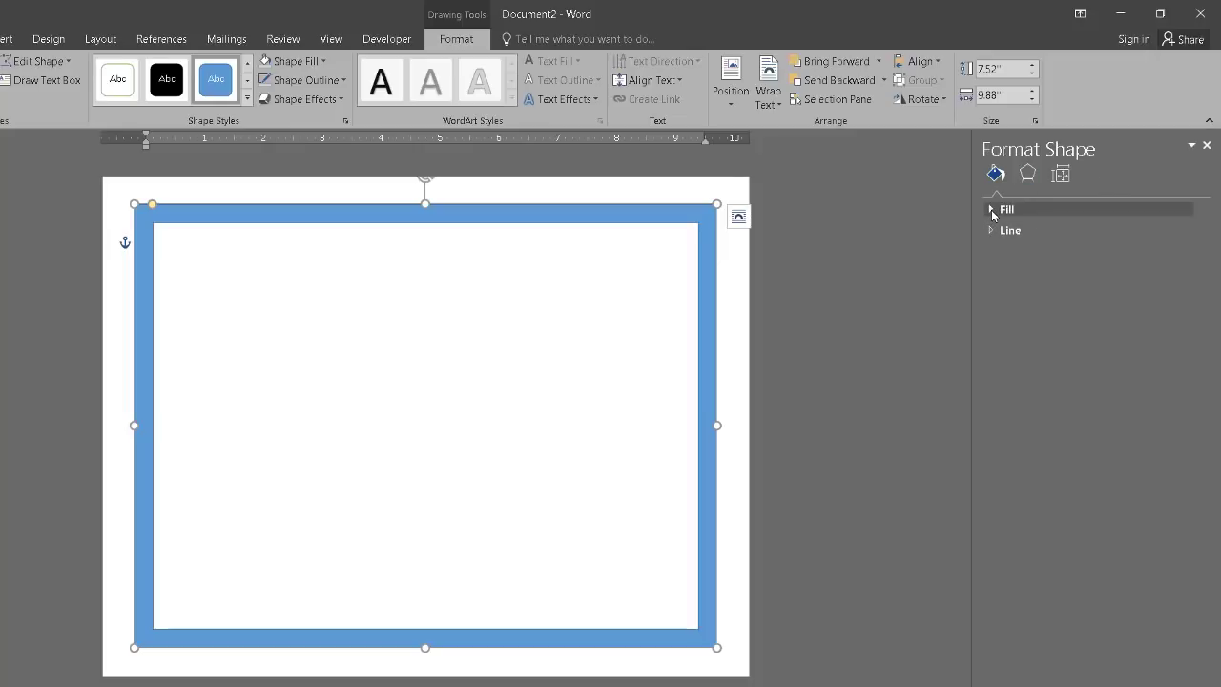
{"action": "left_click", "coordinate": [991, 209]}
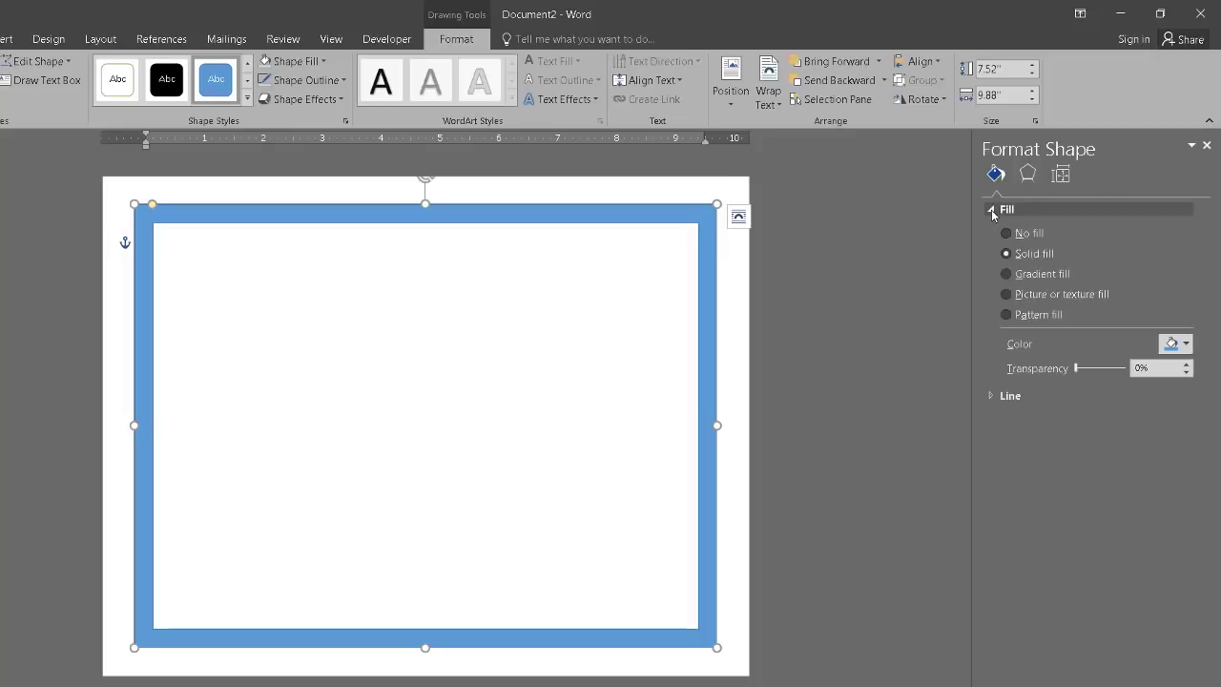
{"action": "left_click", "coordinate": [1019, 276]}
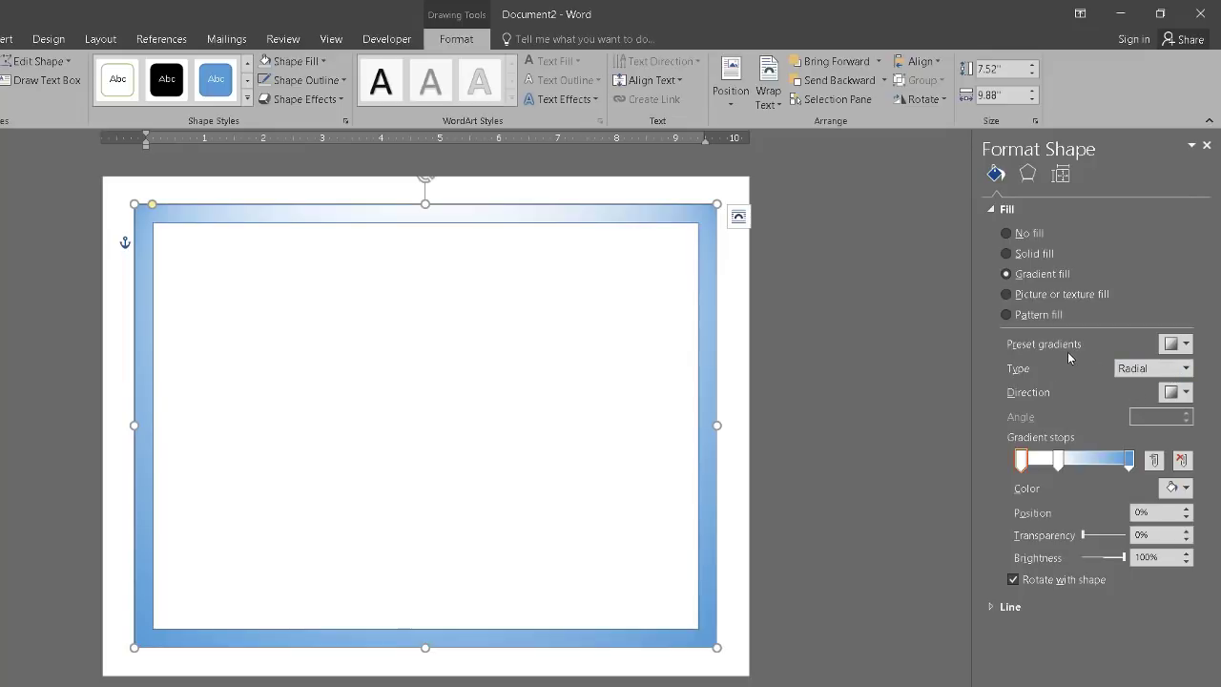
{"action": "left_click", "coordinate": [1186, 343]}
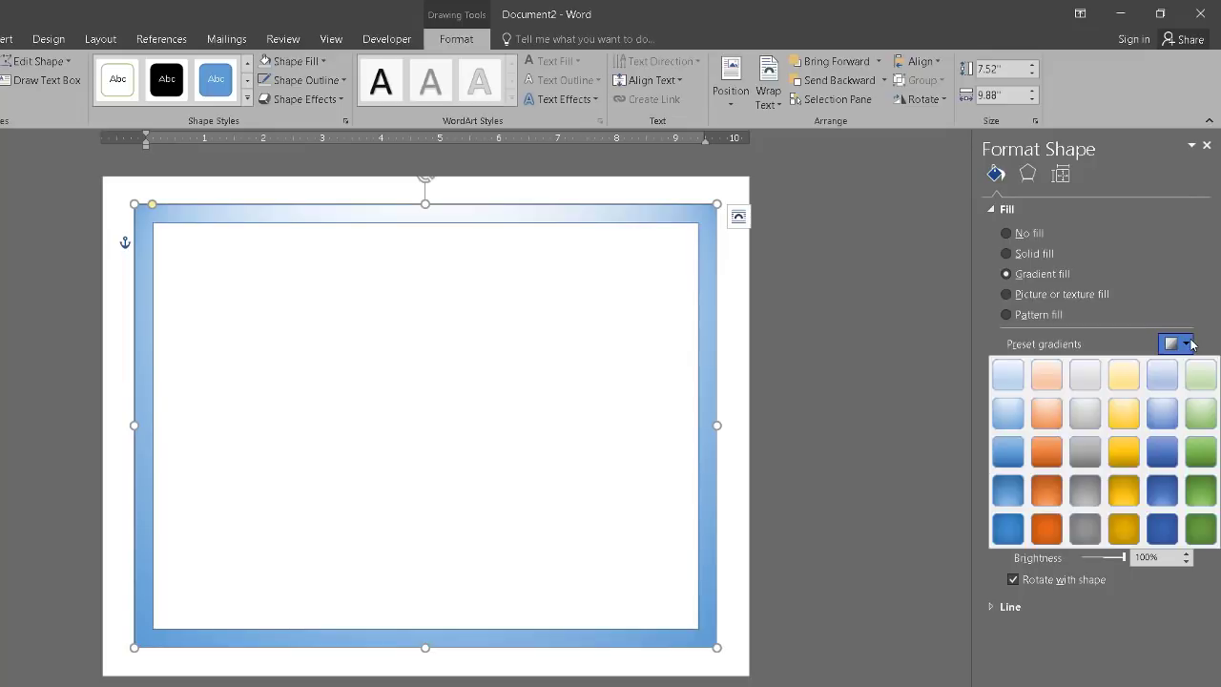
{"action": "left_click", "coordinate": [1046, 412]}
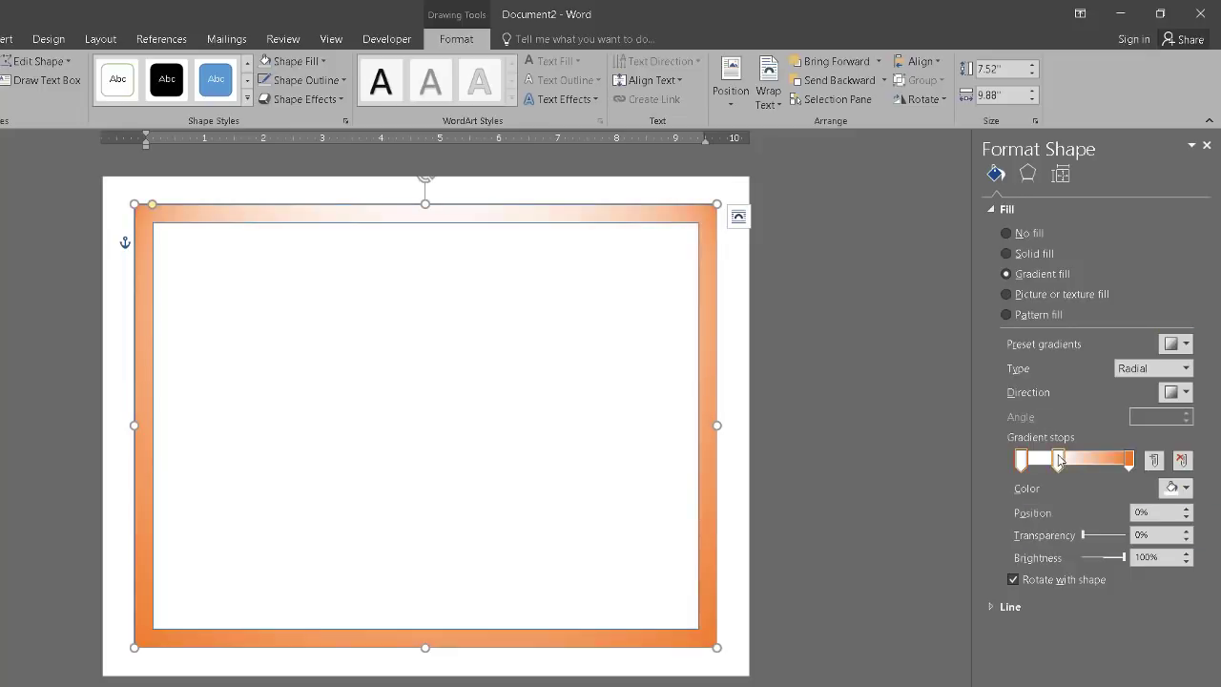
{"action": "left_click", "coordinate": [1185, 344]}
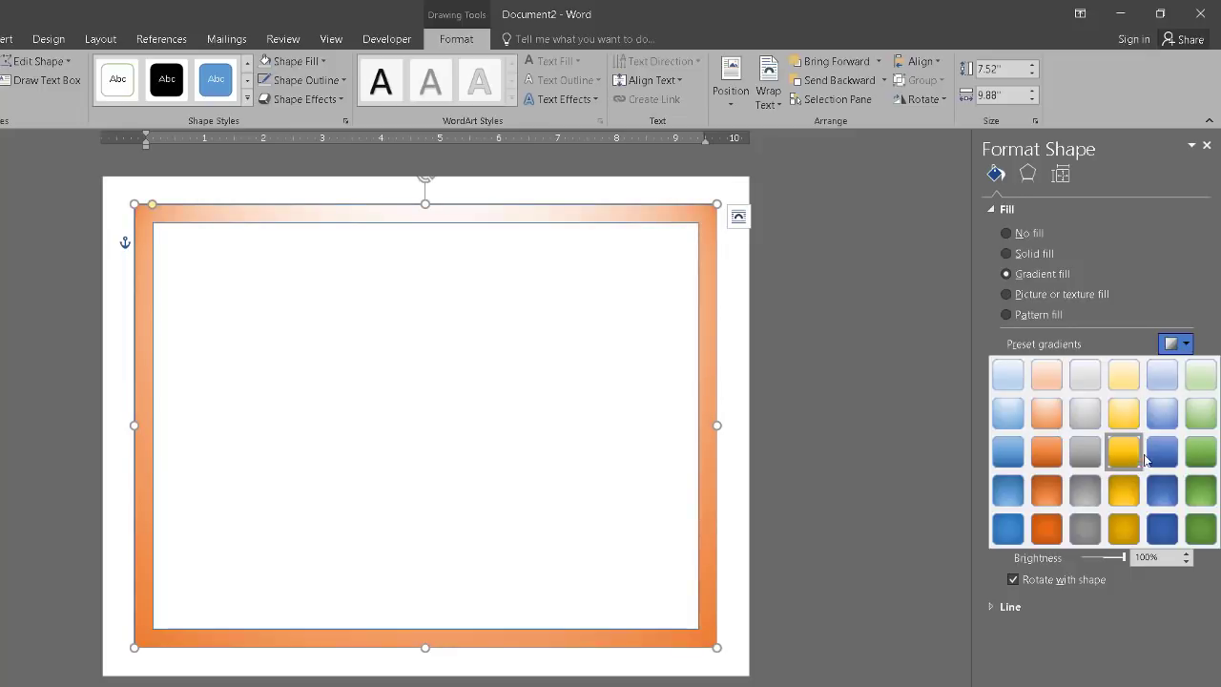
{"action": "left_click", "coordinate": [1010, 491]}
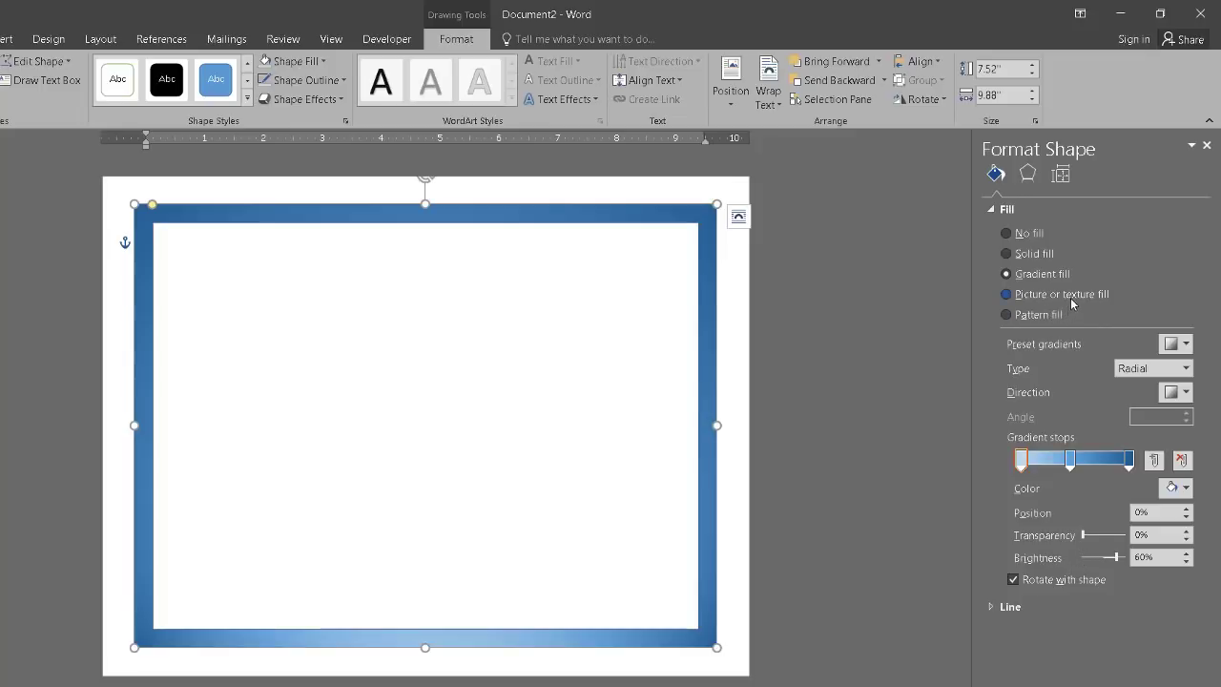
Switch the frame to a dotted pattern fill
{"action": "left_click", "coordinate": [1040, 314]}
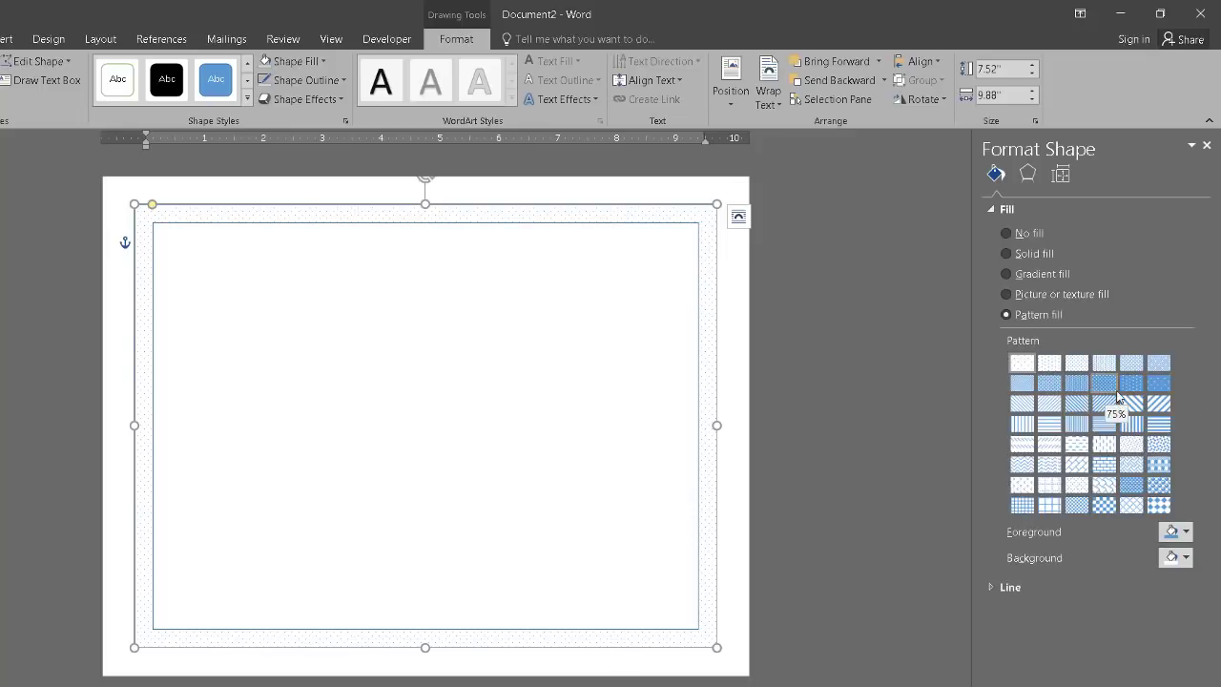
{"action": "left_click", "coordinate": [1108, 384]}
{"action": "left_click", "coordinate": [1131, 382]}
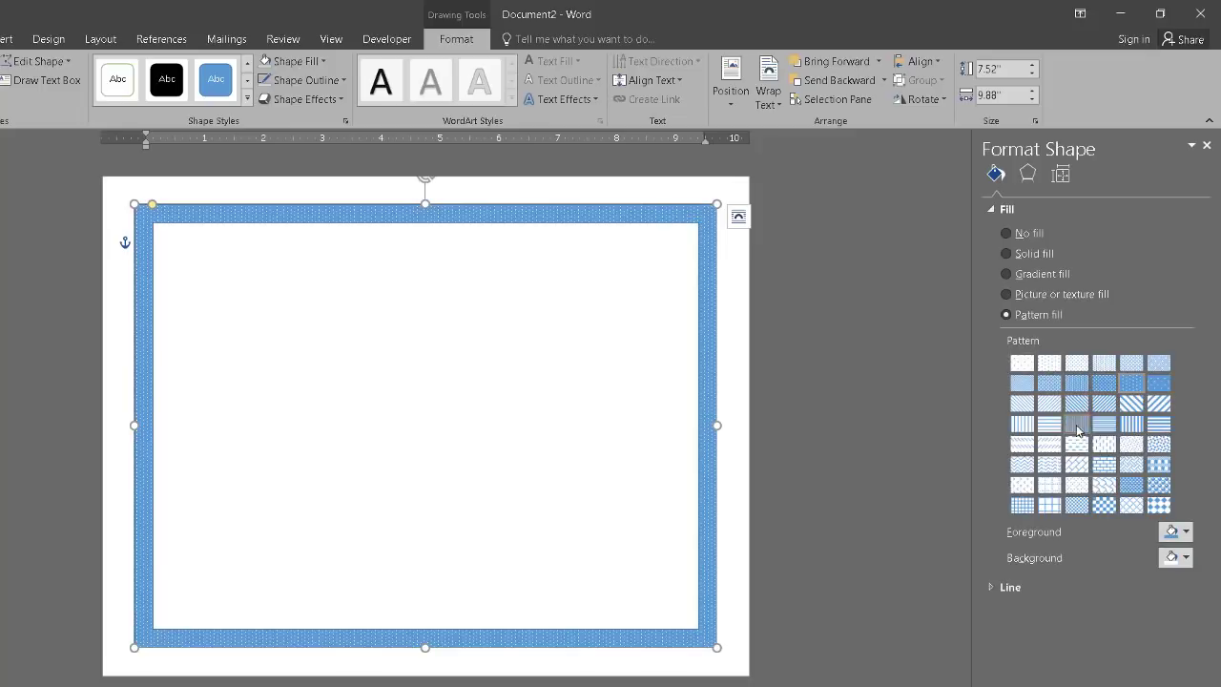
{"action": "left_click", "coordinate": [1077, 424]}
{"action": "left_click", "coordinate": [1108, 387]}
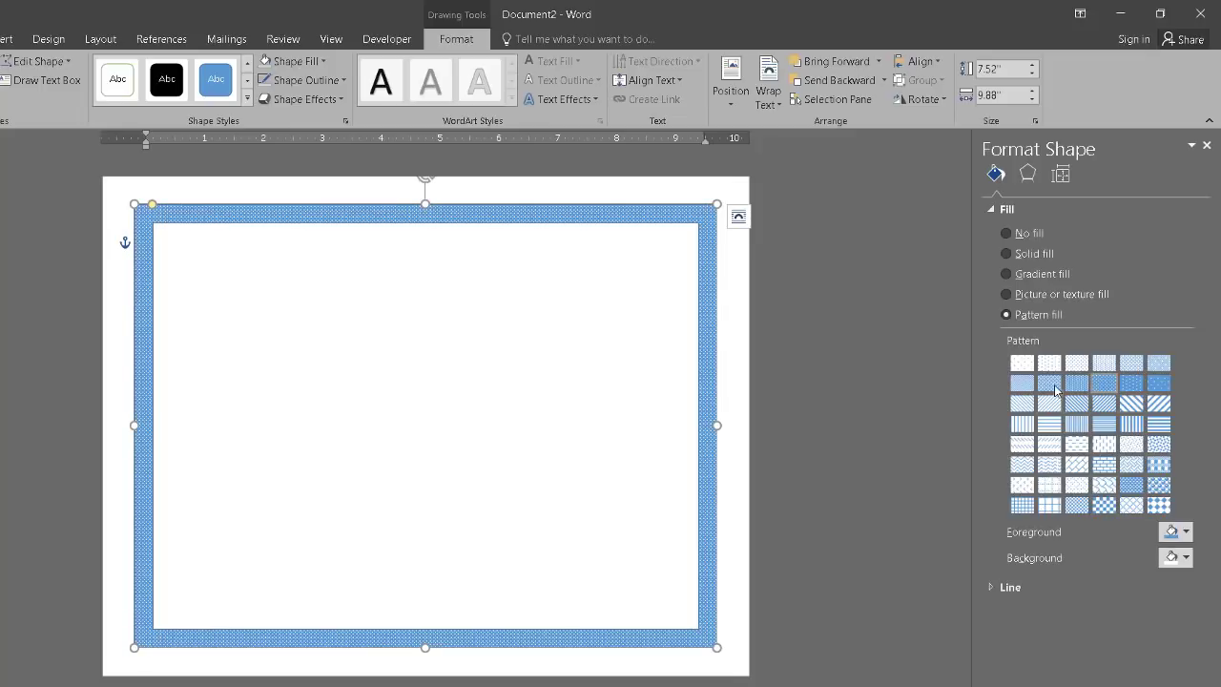
Set the pattern's foreground colour to gold and close the Format Shape pane
{"action": "left_click", "coordinate": [1185, 532]}
{"action": "left_click", "coordinate": [1143, 571]}
{"action": "left_click", "coordinate": [1188, 532]}
{"action": "left_click", "coordinate": [1171, 570]}
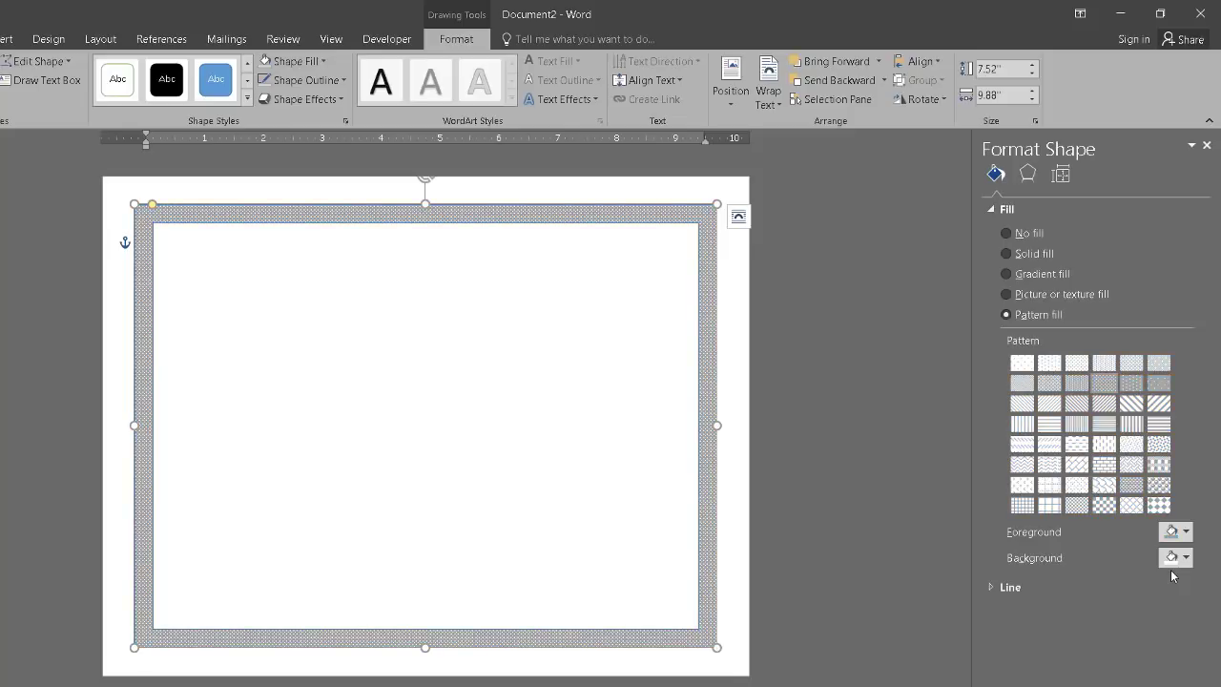
{"action": "left_click", "coordinate": [1187, 532]}
{"action": "left_click", "coordinate": [1186, 570]}
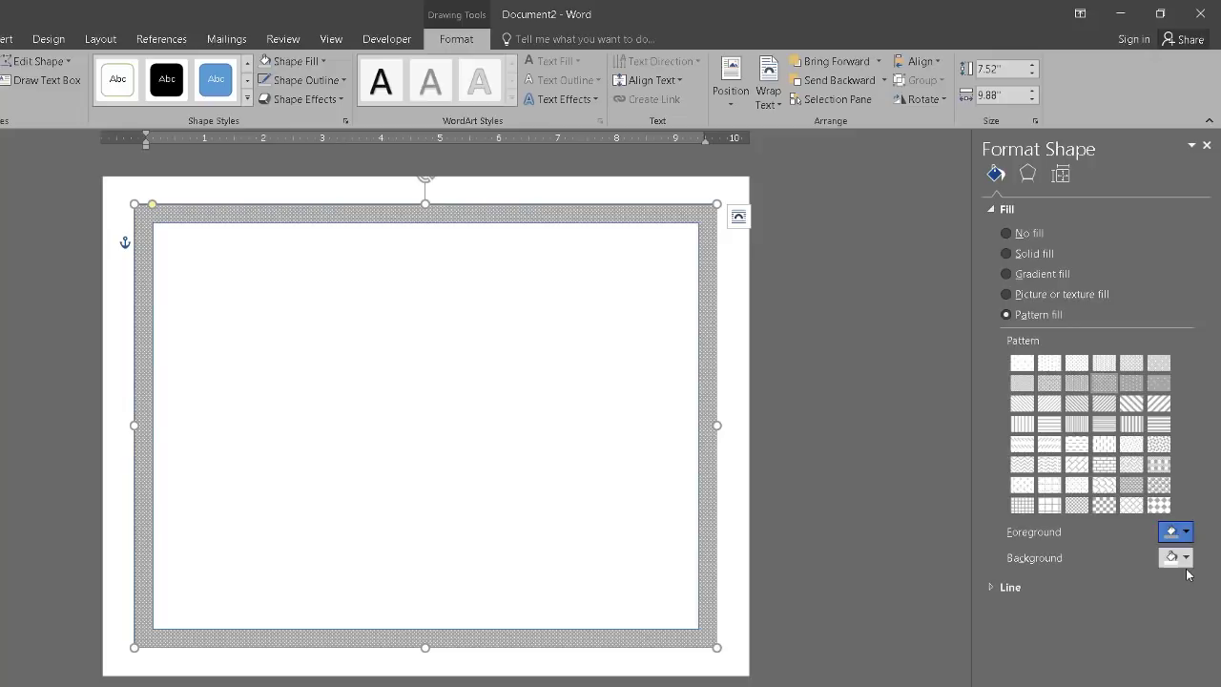
{"action": "left_click", "coordinate": [1186, 533]}
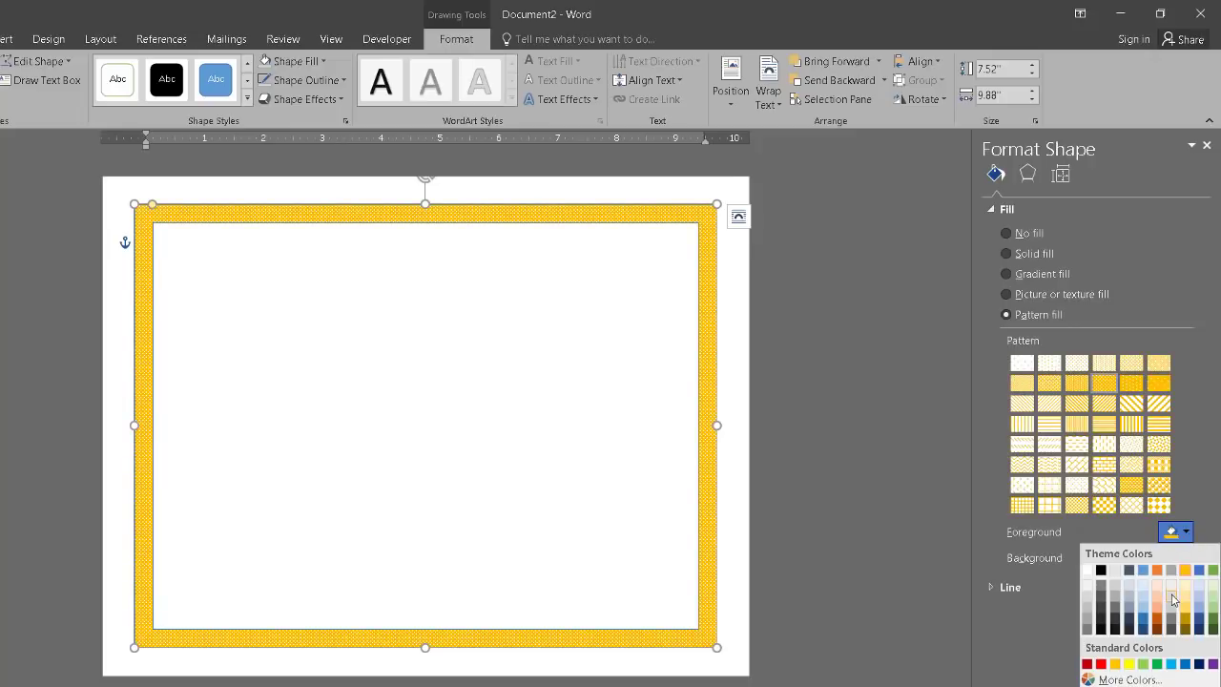
{"action": "left_click", "coordinate": [1185, 572]}
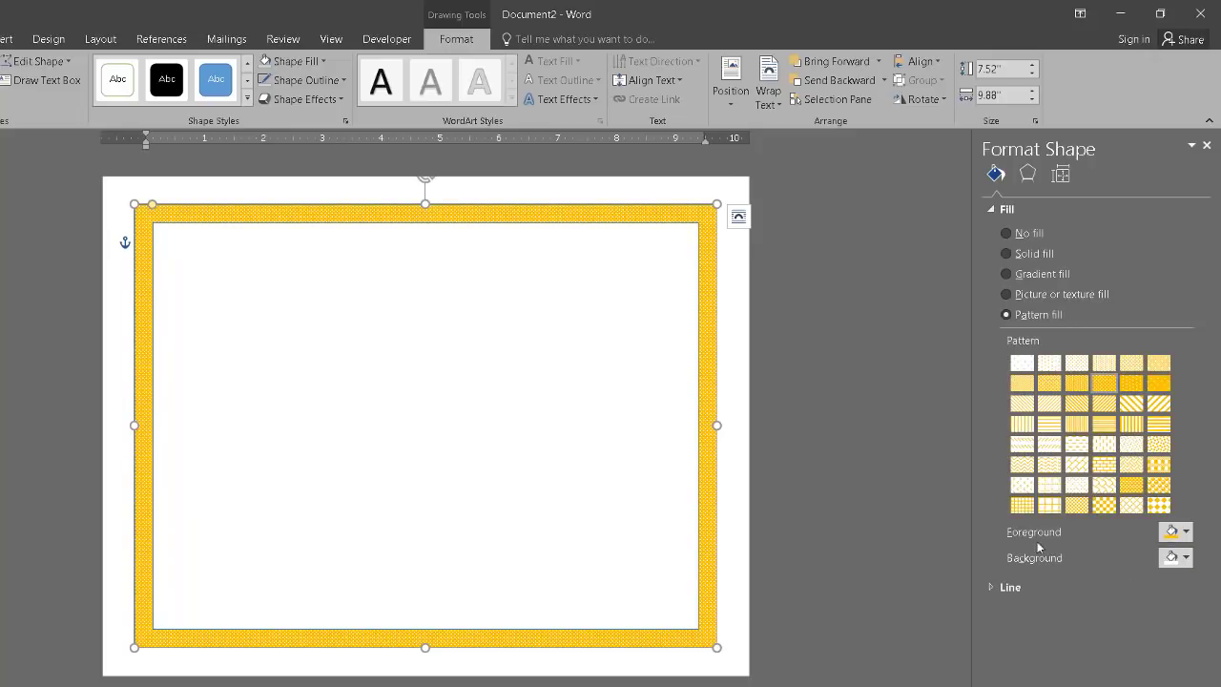
{"action": "left_click", "coordinate": [998, 212]}
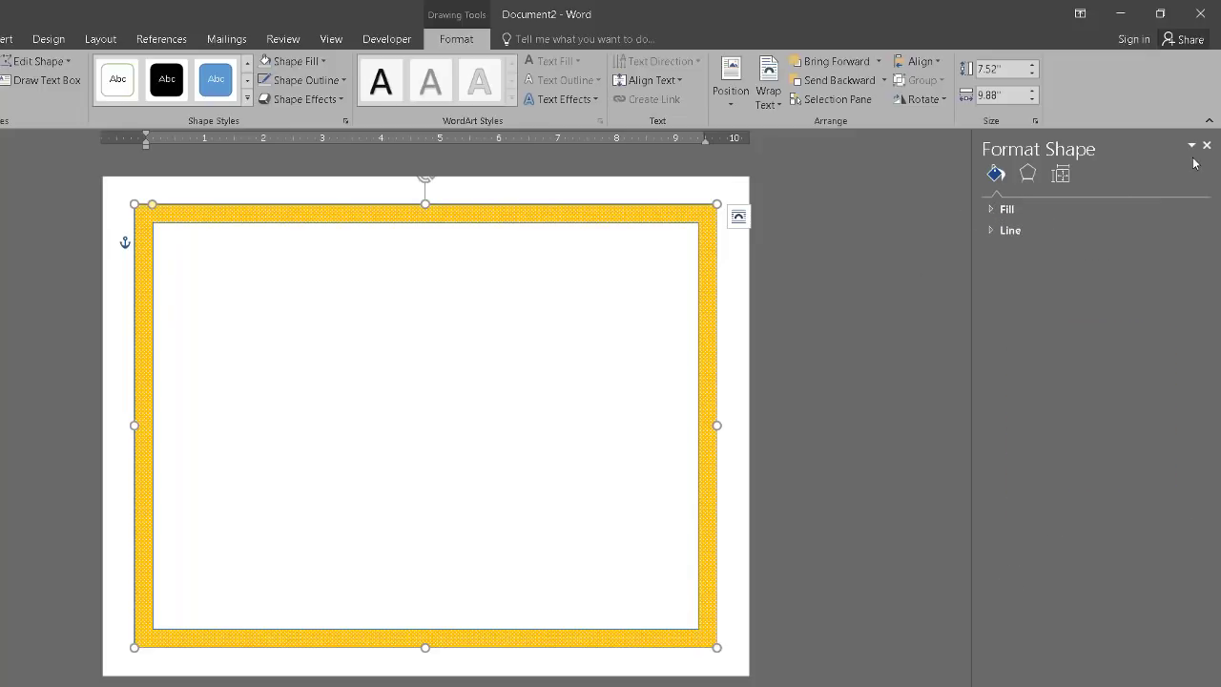
{"action": "left_click", "coordinate": [1207, 145]}
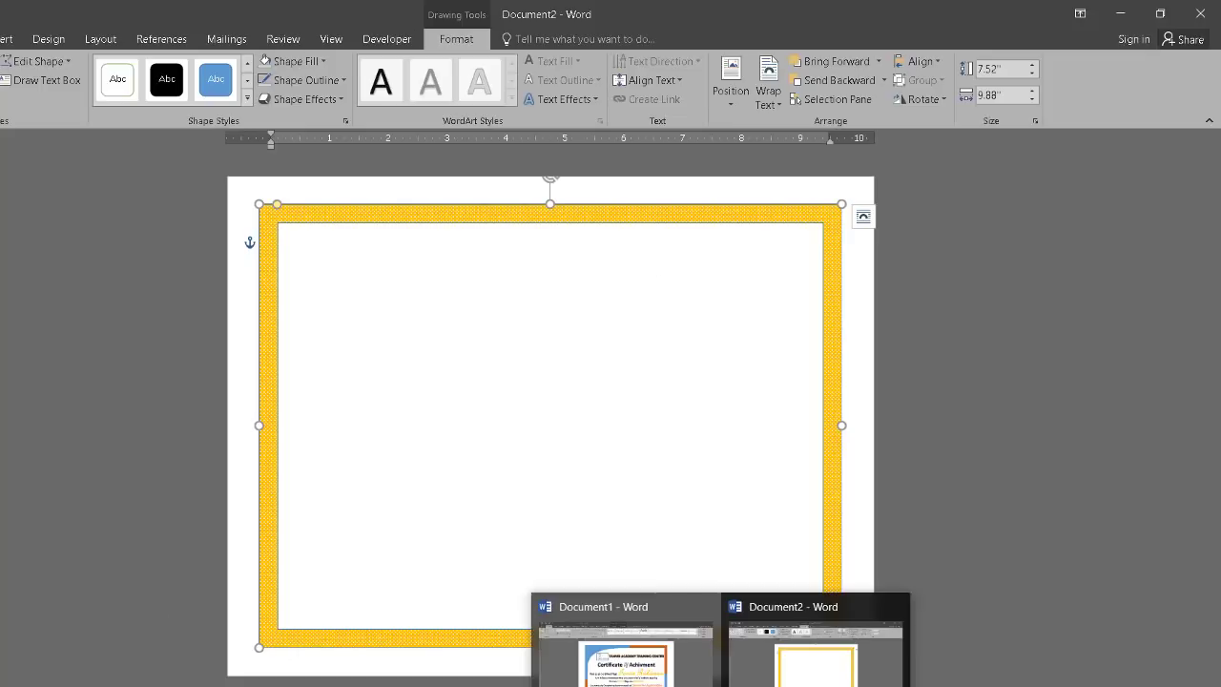
{"action": "left_click", "coordinate": [650, 679]}
{"action": "left_click", "coordinate": [268, 212]}
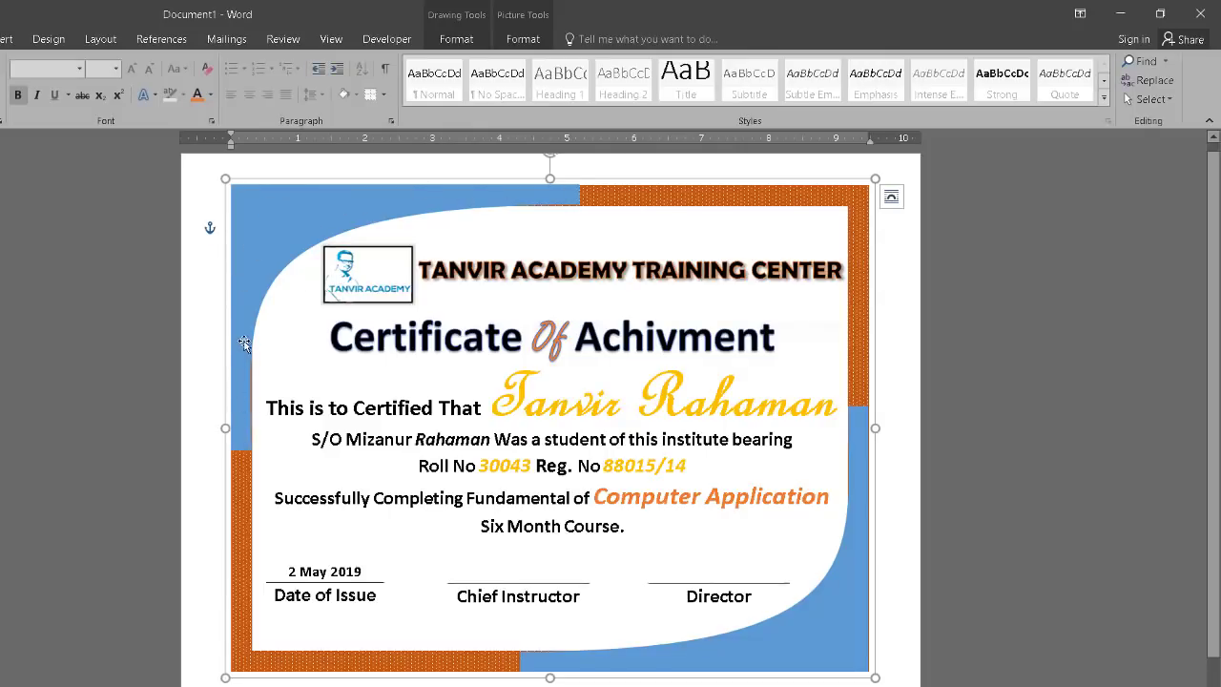
{"action": "mouse_move", "coordinate": [729, 681]}
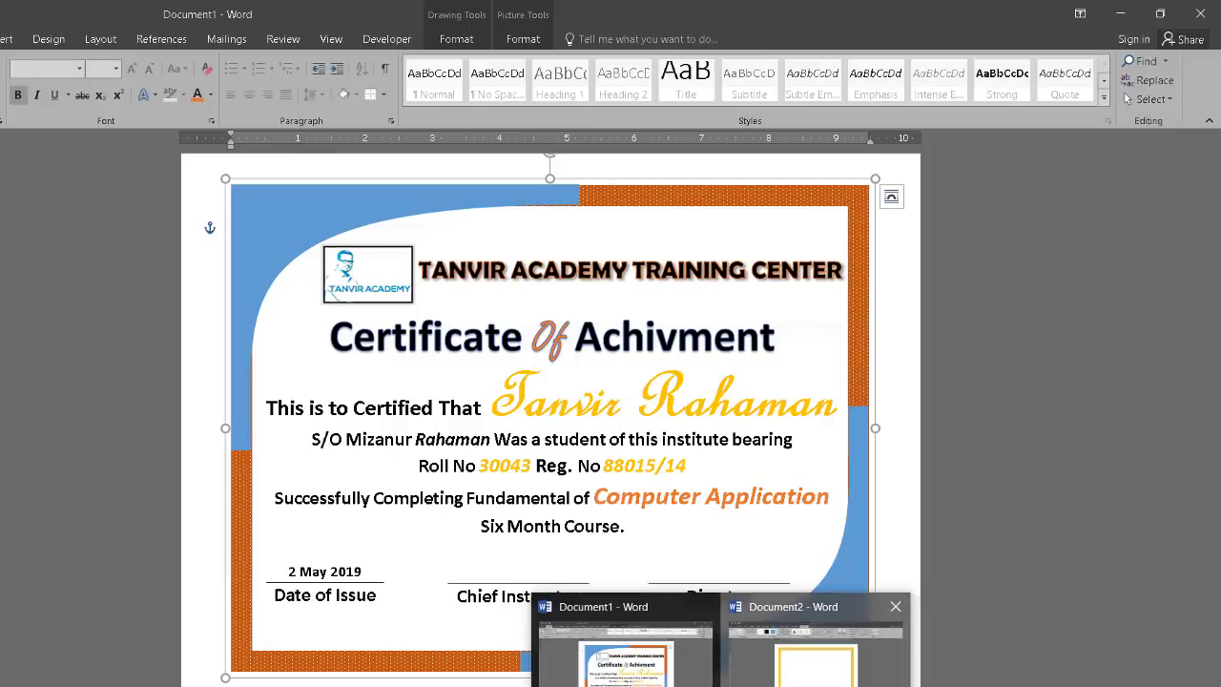
{"action": "left_click", "coordinate": [793, 676]}
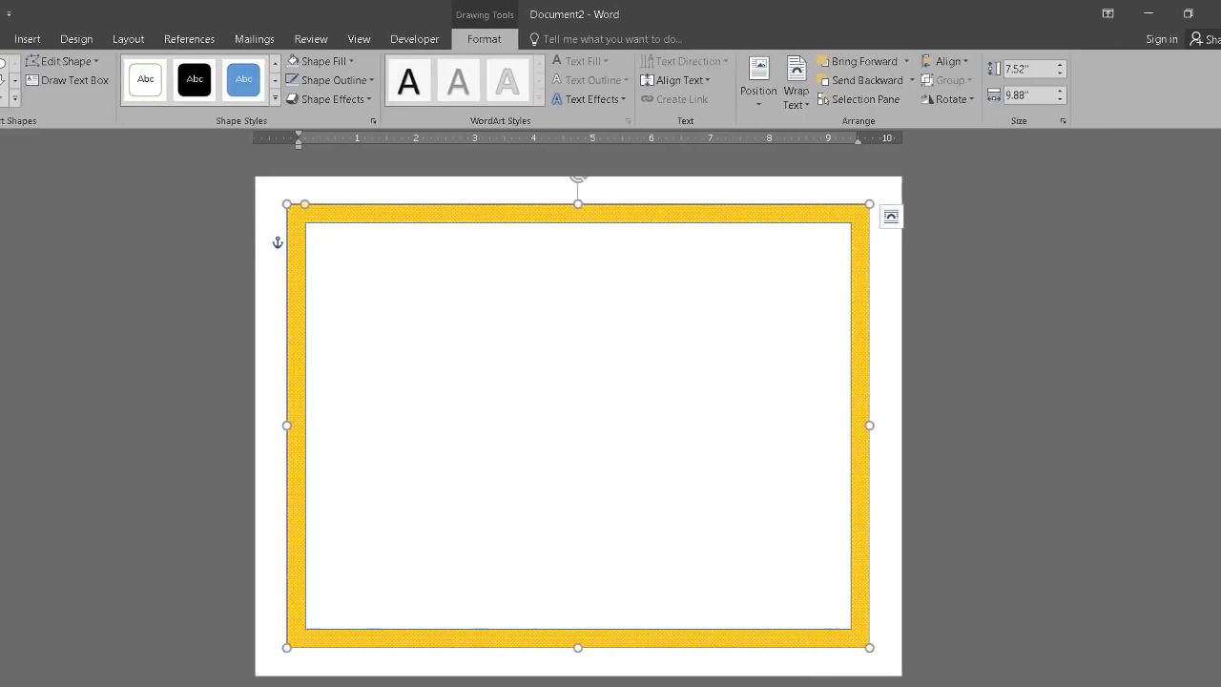
Draw a 3.83 × 5.18-inch blue rectangle starting from the frame's top-left corner
{"action": "left_click", "coordinate": [125, 39]}
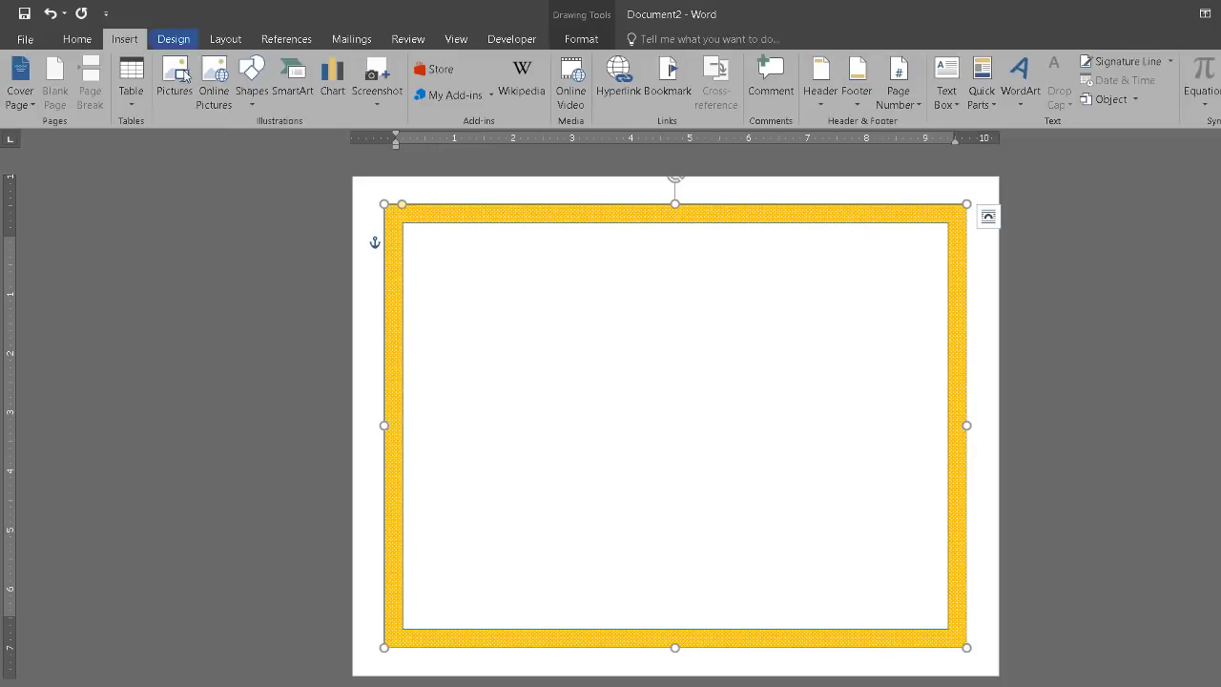
{"action": "left_click", "coordinate": [254, 105]}
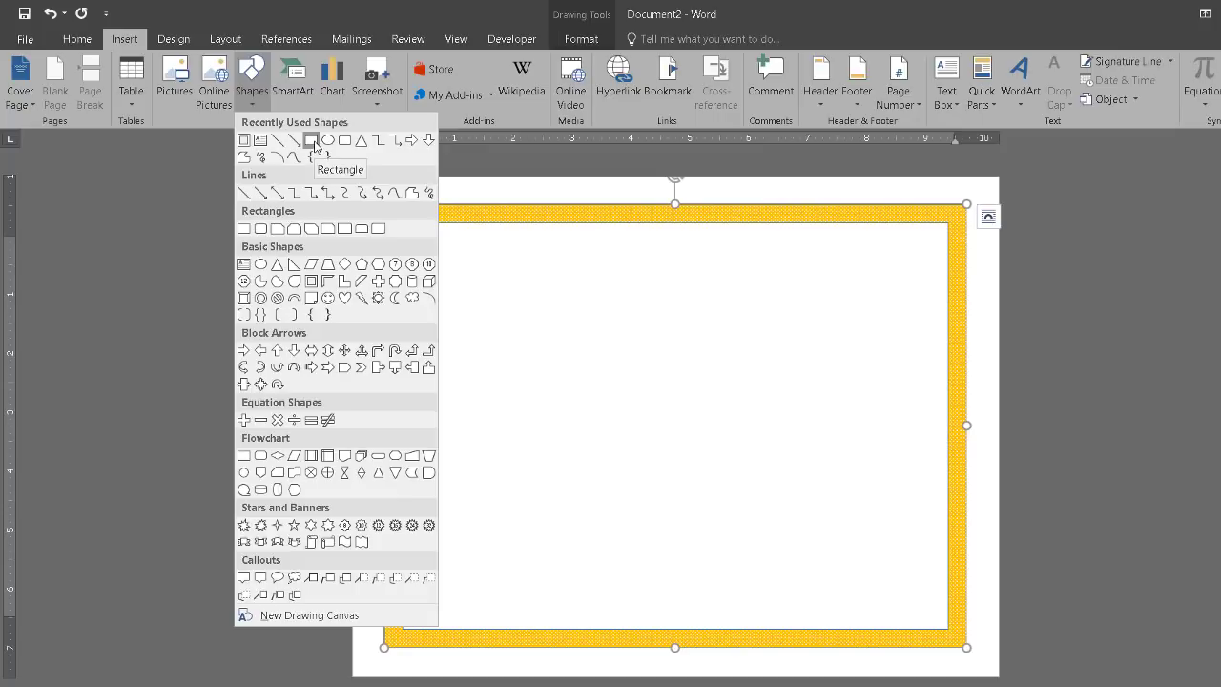
{"action": "left_click", "coordinate": [312, 141]}
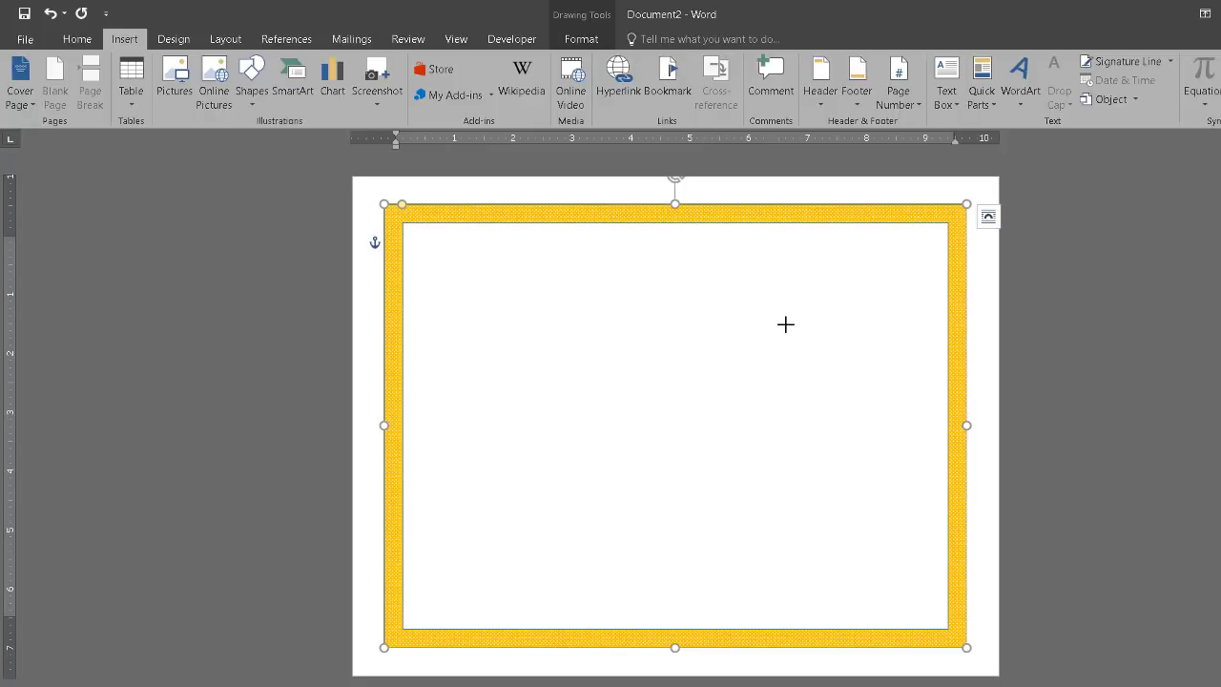
{"action": "scroll", "coordinate": [785, 324], "scroll_direction": "up", "scroll_amount": 3, "text": "ctrl"}
{"action": "scroll", "coordinate": [785, 324], "scroll_direction": "up", "scroll_amount": 4, "text": "ctrl"}
{"action": "scroll", "coordinate": [785, 325], "scroll_direction": "up", "scroll_amount": 3, "text": "ctrl"}
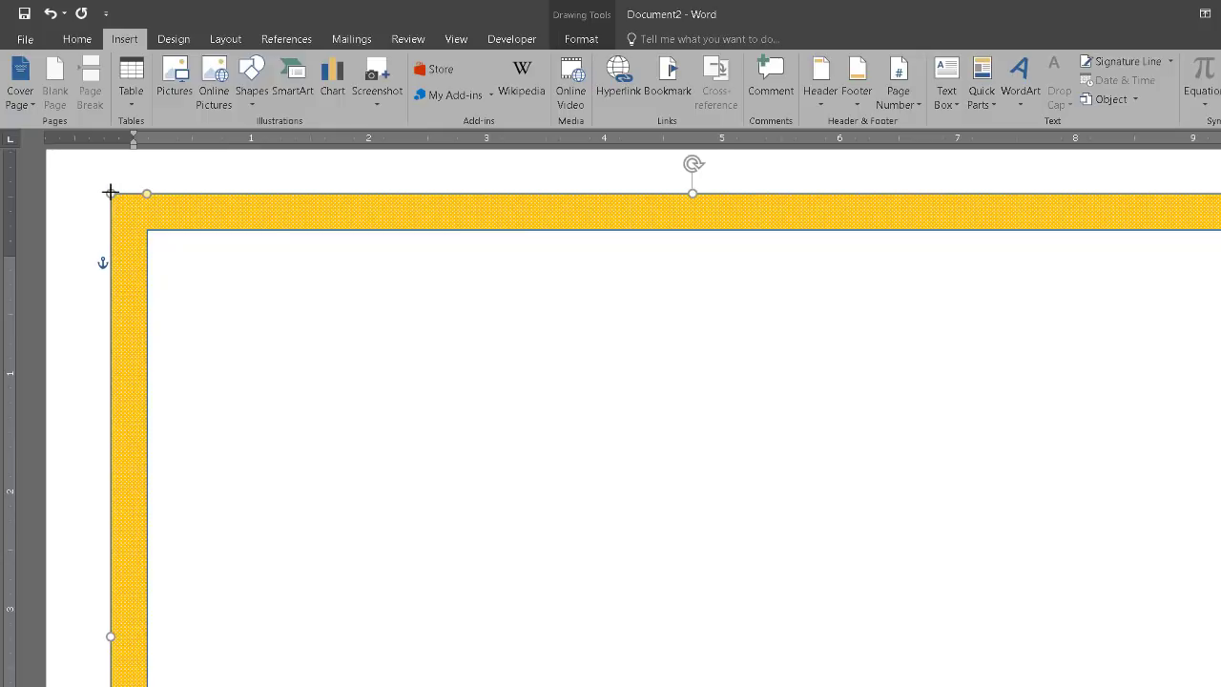
{"action": "left_click_drag", "start_coordinate": [110, 193], "coordinate": [722, 644]}
{"action": "scroll", "coordinate": [909, 495], "scroll_direction": "down", "scroll_amount": 2}
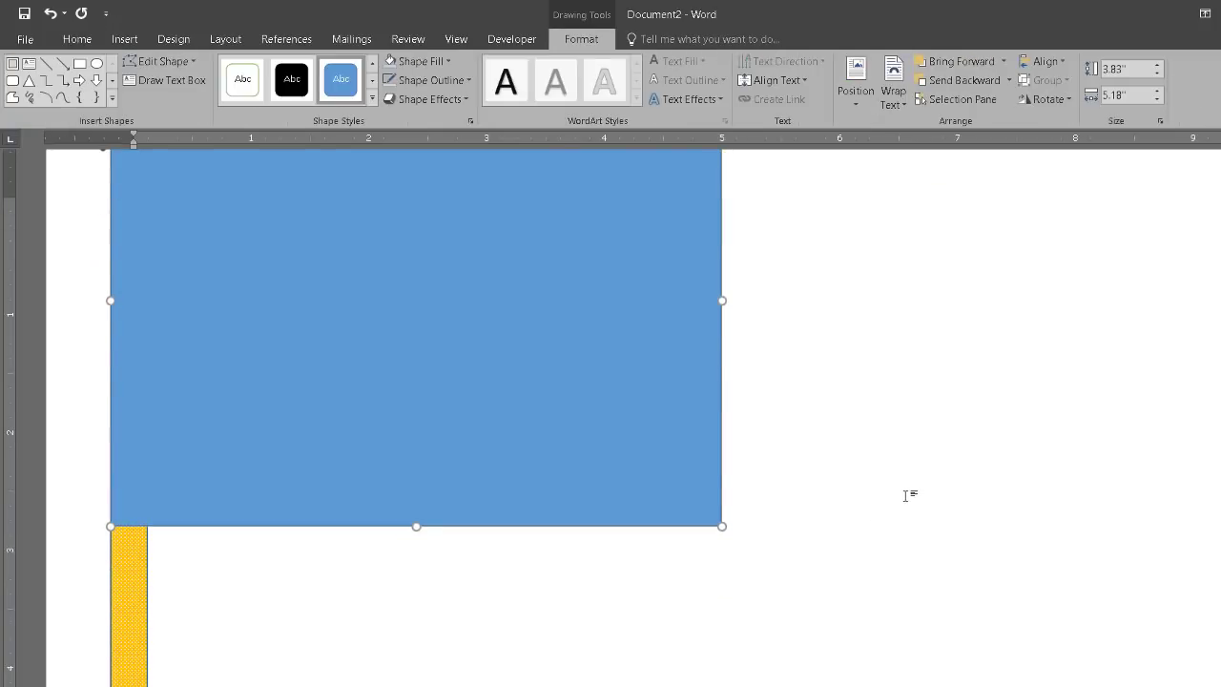
{"action": "scroll", "coordinate": [817, 445], "scroll_direction": "up", "scroll_amount": 2}
{"action": "scroll", "coordinate": [618, 317], "scroll_direction": "down", "scroll_amount": 2}
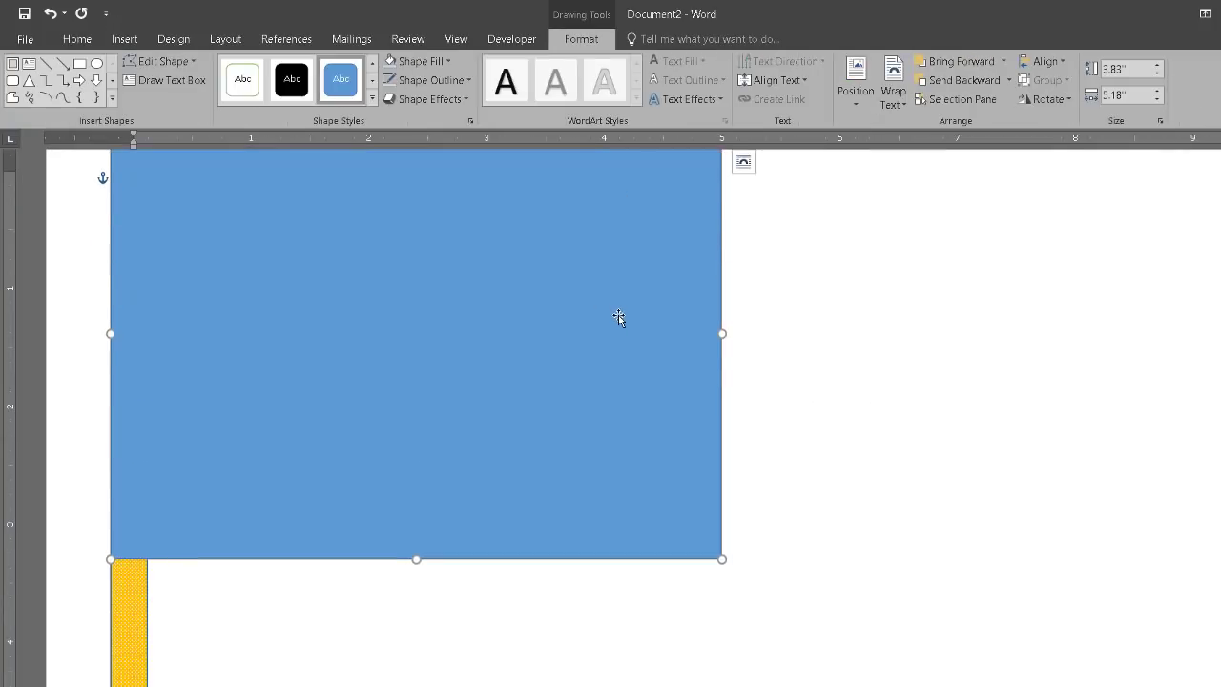
{"action": "scroll", "coordinate": [722, 291], "scroll_direction": "up", "scroll_amount": 1}
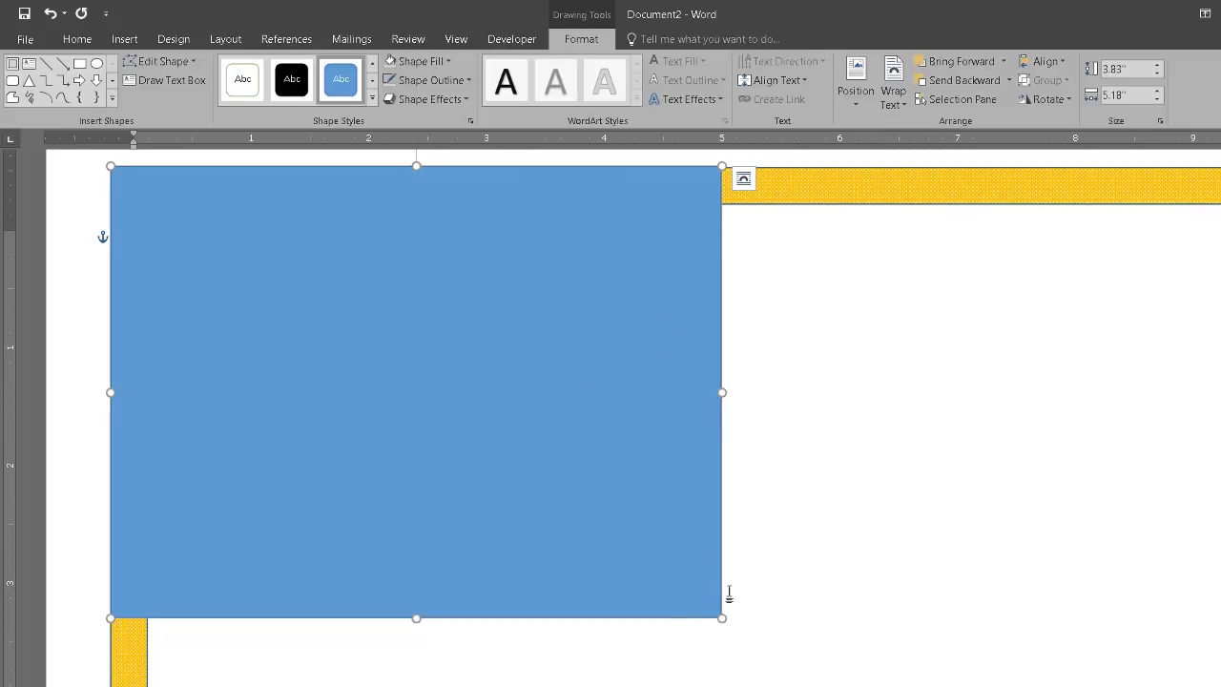
Enter Edit Points on the rectangle and add a point on its right edge
{"action": "right_click", "coordinate": [720, 393]}
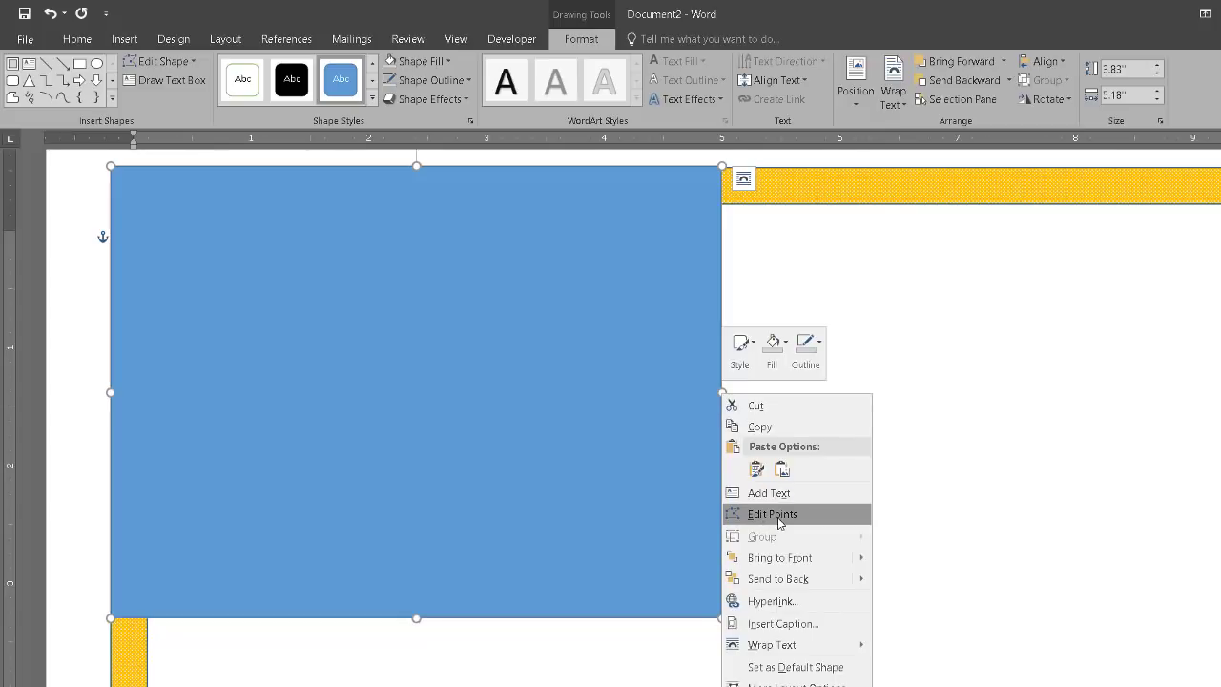
{"action": "left_click", "coordinate": [780, 516]}
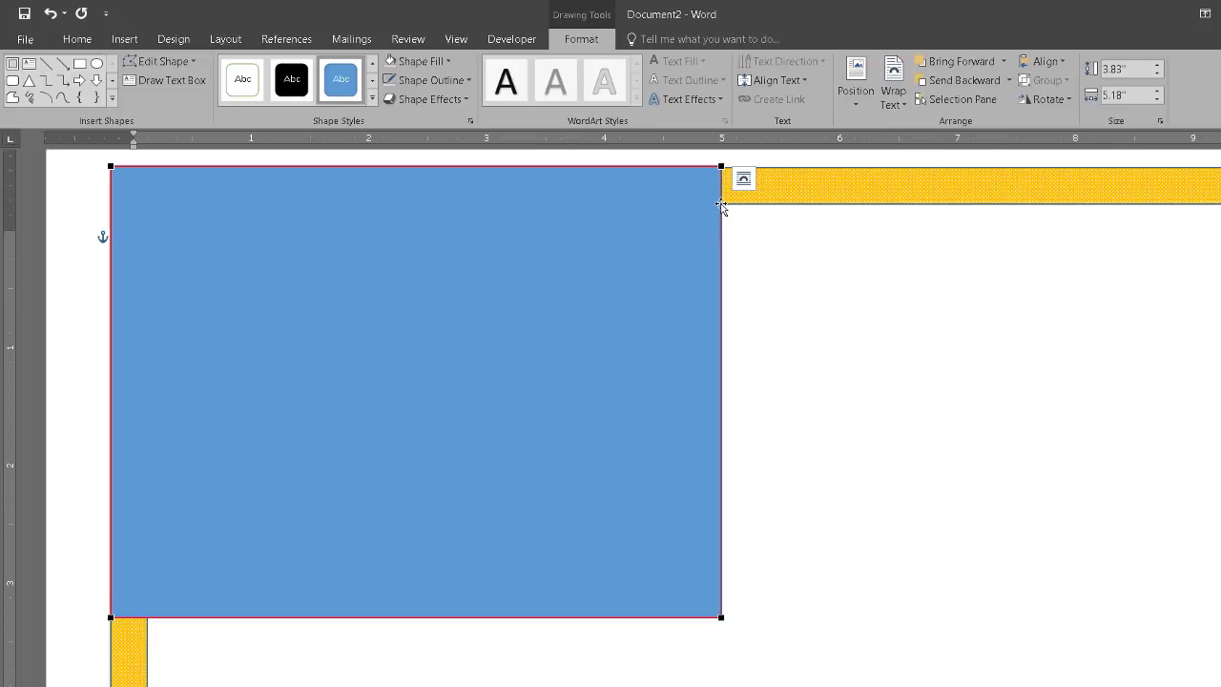
{"action": "scroll", "coordinate": [737, 255], "scroll_direction": "up", "scroll_amount": 3, "text": "ctrl"}
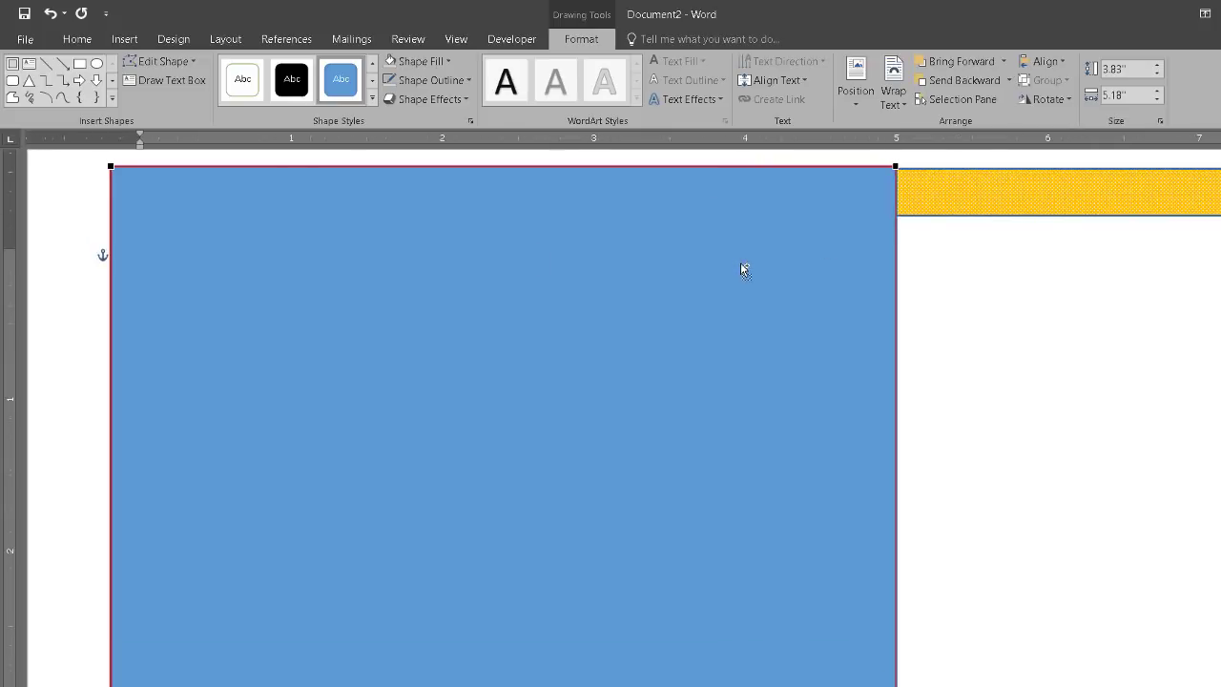
{"action": "scroll", "coordinate": [744, 267], "scroll_direction": "up", "scroll_amount": 1, "text": "ctrl"}
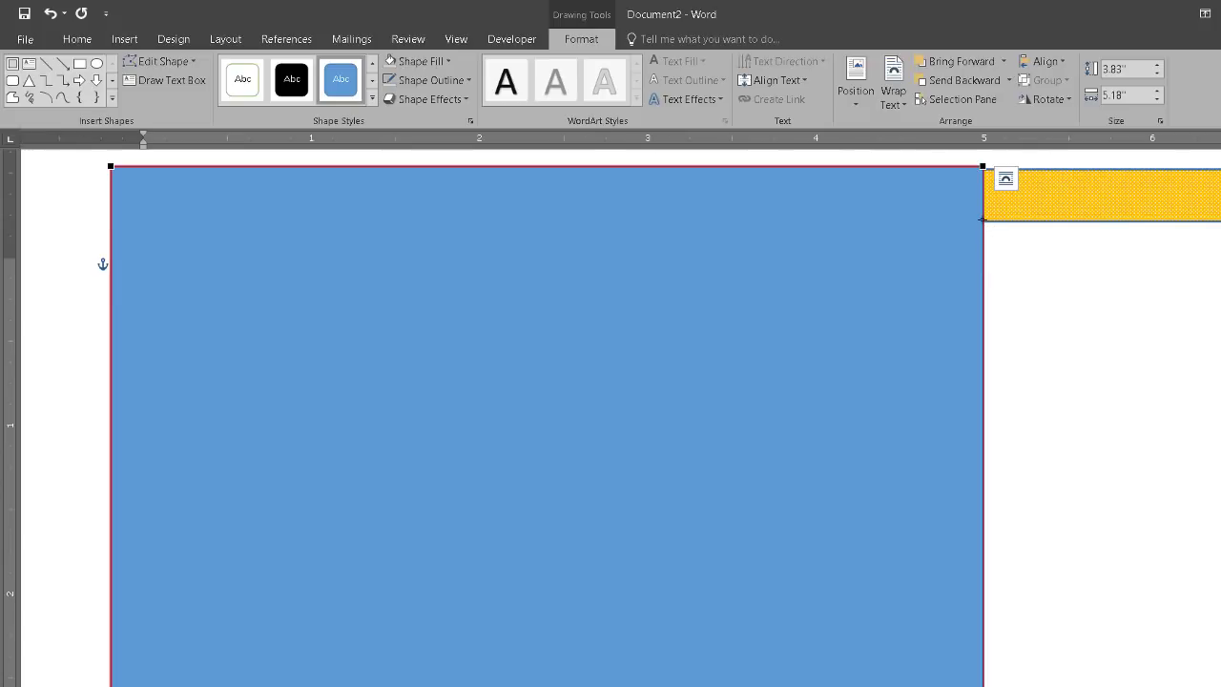
{"action": "right_click", "coordinate": [983, 219]}
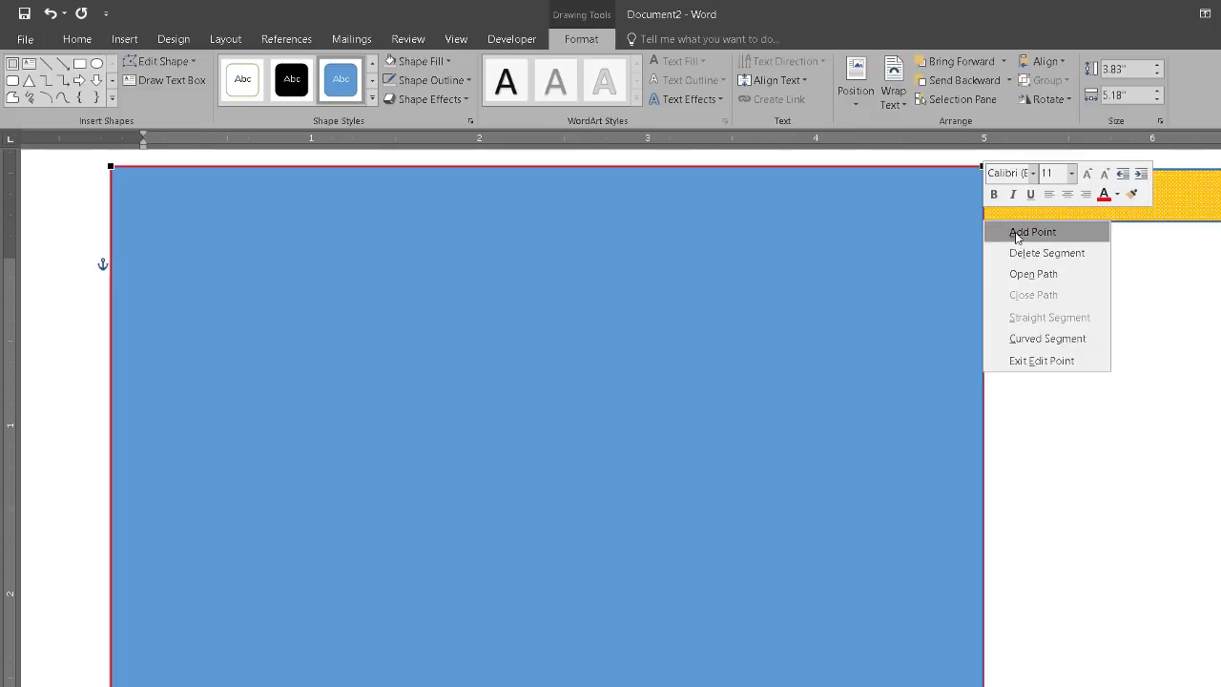
{"action": "left_click", "coordinate": [1016, 234]}
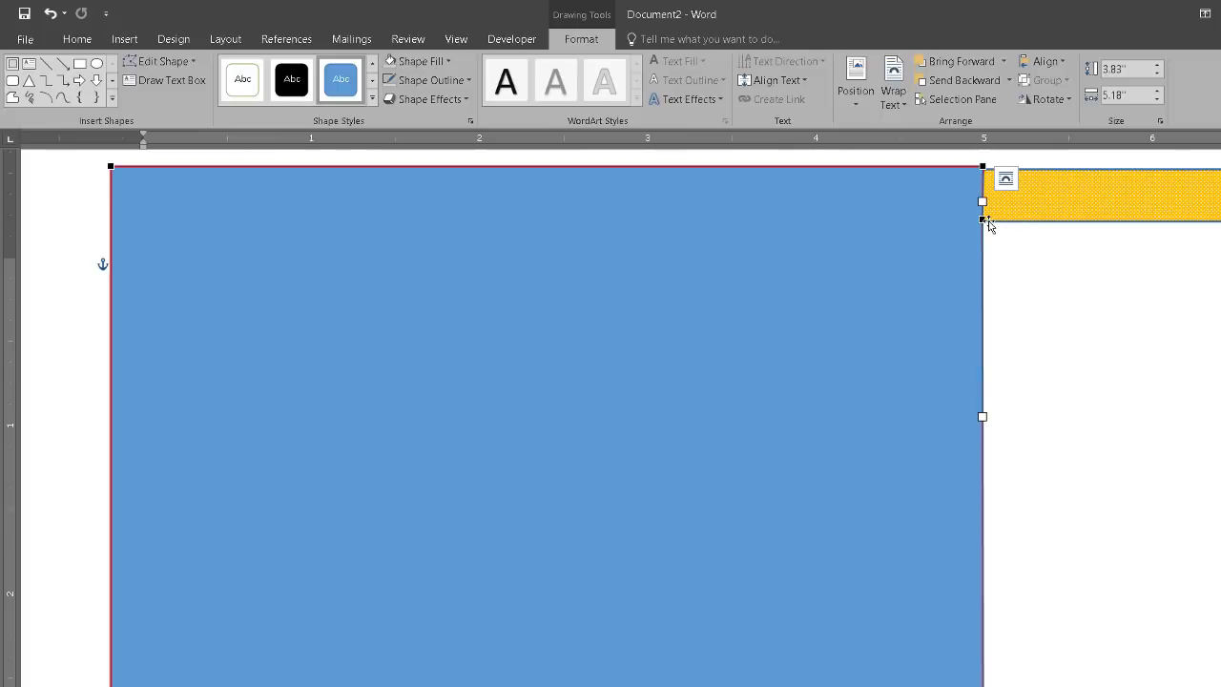
{"action": "scroll", "coordinate": [831, 458], "scroll_direction": "down", "scroll_amount": 2, "text": "ctrl"}
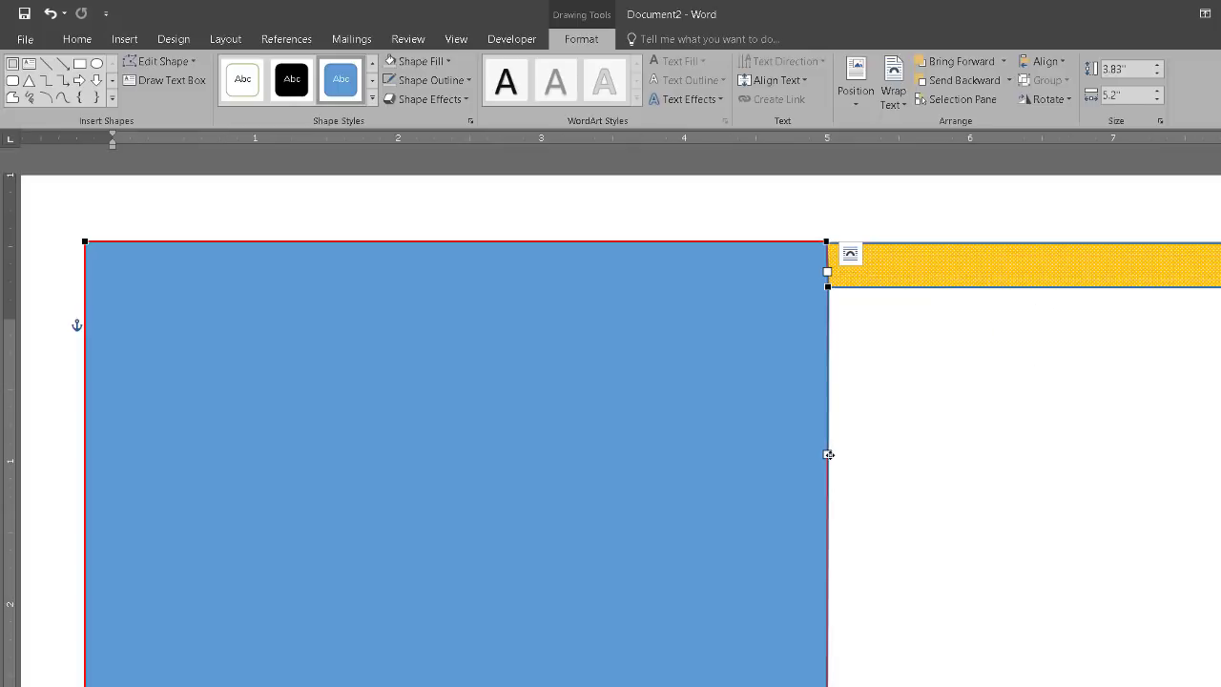
{"action": "scroll", "coordinate": [908, 476], "scroll_direction": "down", "scroll_amount": 5}
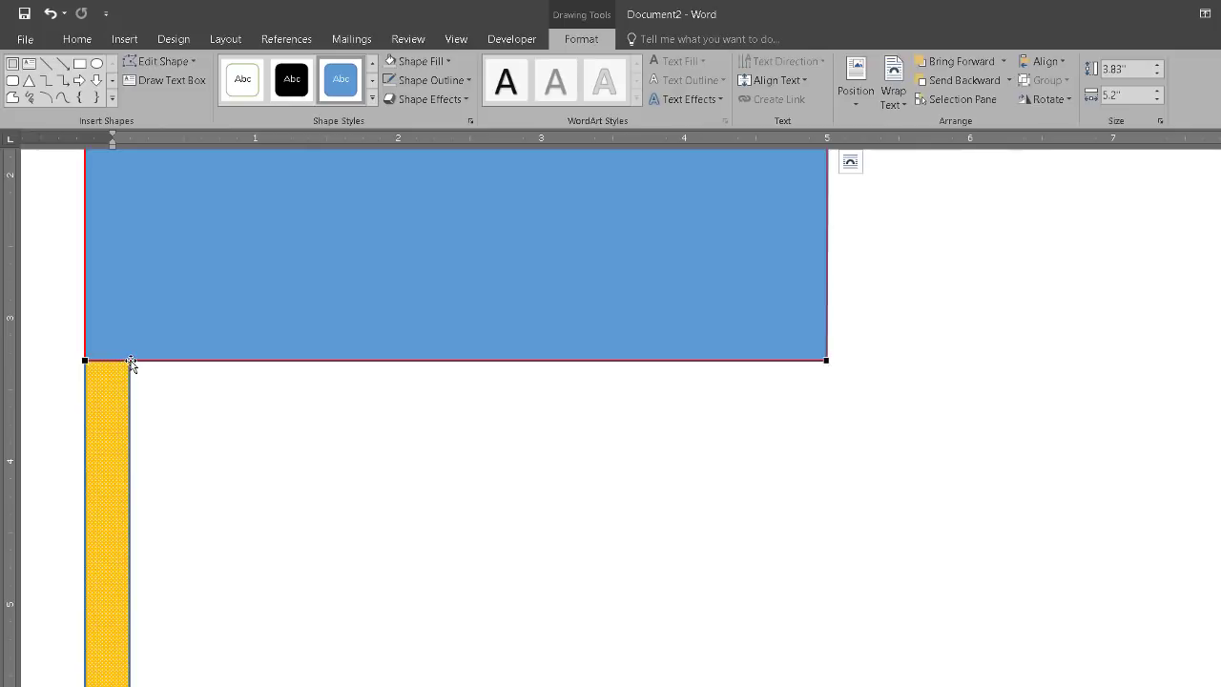
Add a point near the bottom-left and delete the bottom-right corner to slant the edge
{"action": "right_click", "coordinate": [132, 363]}
{"action": "left_click", "coordinate": [158, 371]}
{"action": "scroll", "coordinate": [902, 457], "scroll_direction": "up", "scroll_amount": 5}
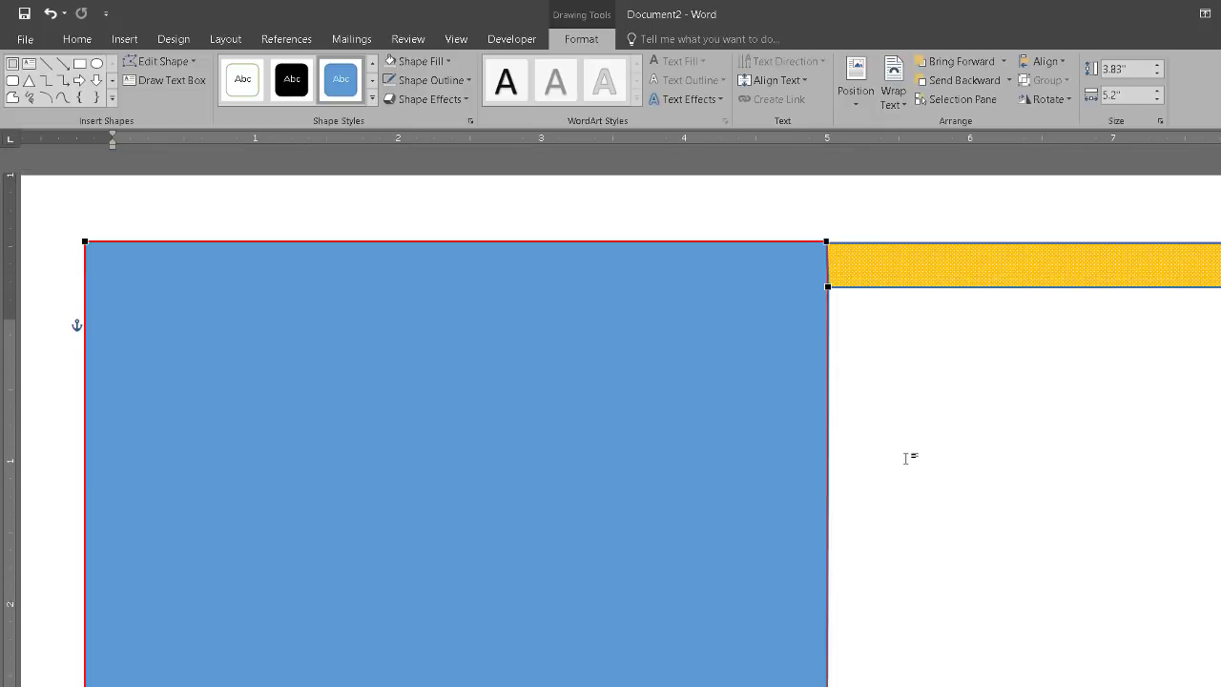
{"action": "scroll", "coordinate": [902, 455], "scroll_direction": "down", "scroll_amount": 3}
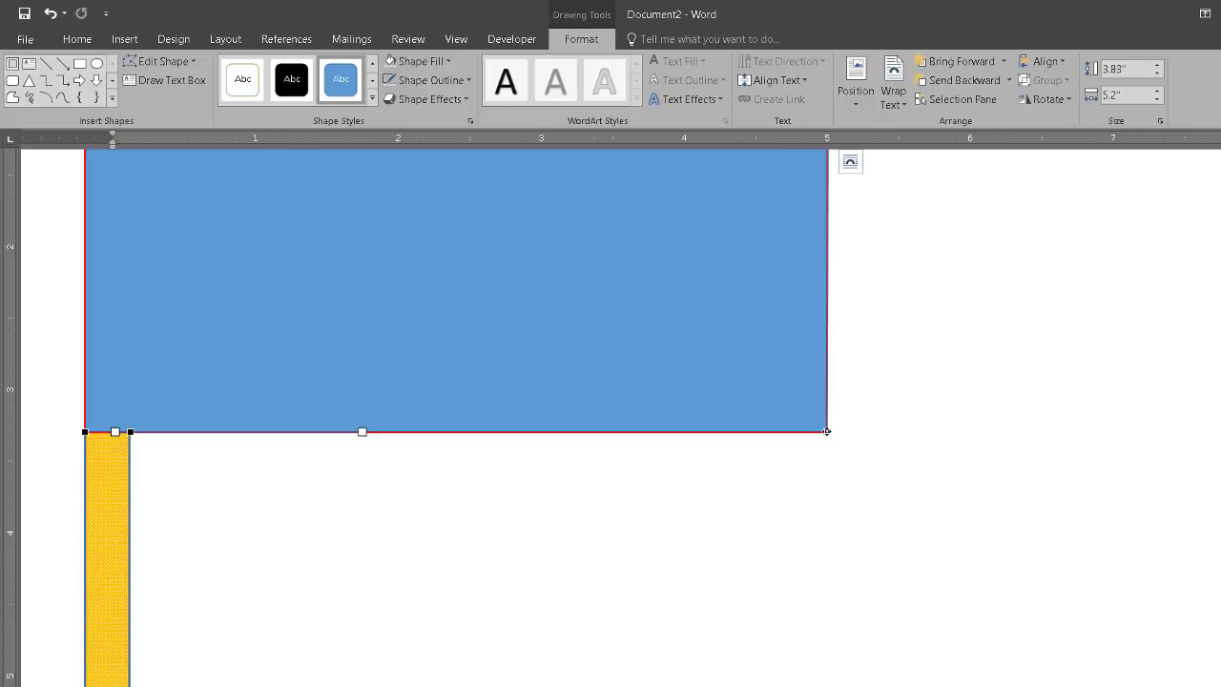
{"action": "right_click", "coordinate": [826, 431]}
{"action": "left_click", "coordinate": [916, 463]}
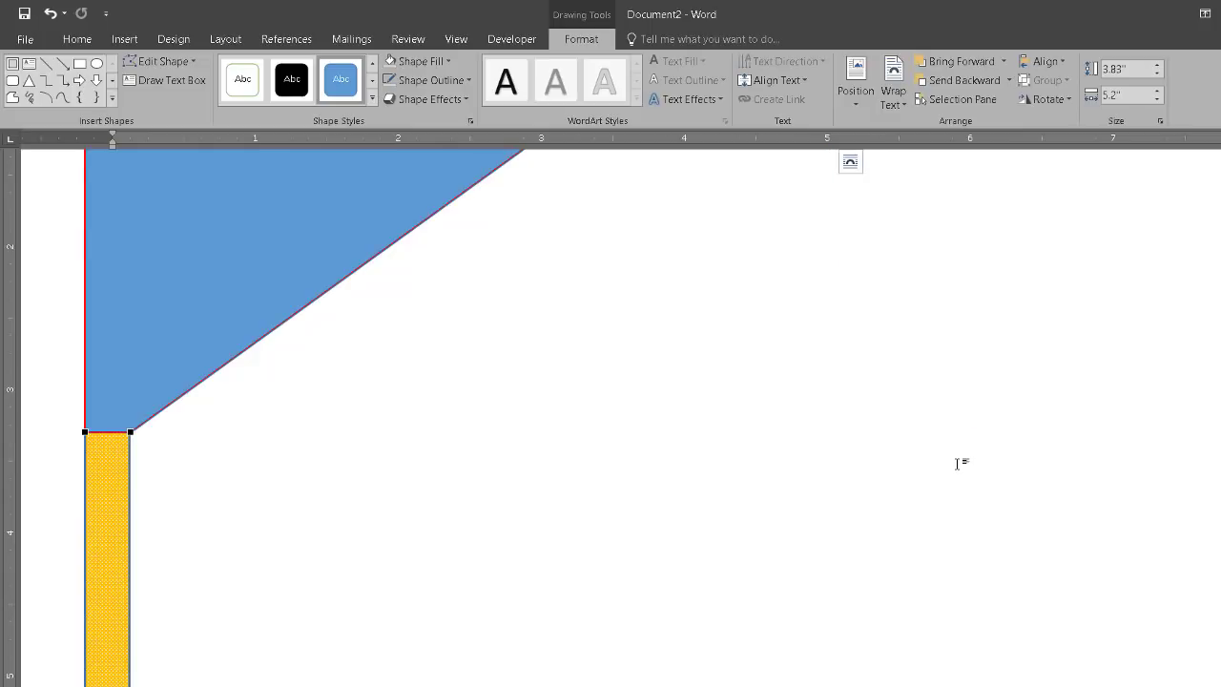
{"action": "scroll", "coordinate": [959, 463], "scroll_direction": "up", "scroll_amount": 5}
{"action": "scroll", "coordinate": [956, 460], "scroll_direction": "down", "scroll_amount": 1}
{"action": "scroll", "coordinate": [956, 460], "scroll_direction": "up", "scroll_amount": 1}
{"action": "scroll", "coordinate": [955, 457], "scroll_direction": "down", "scroll_amount": 1}
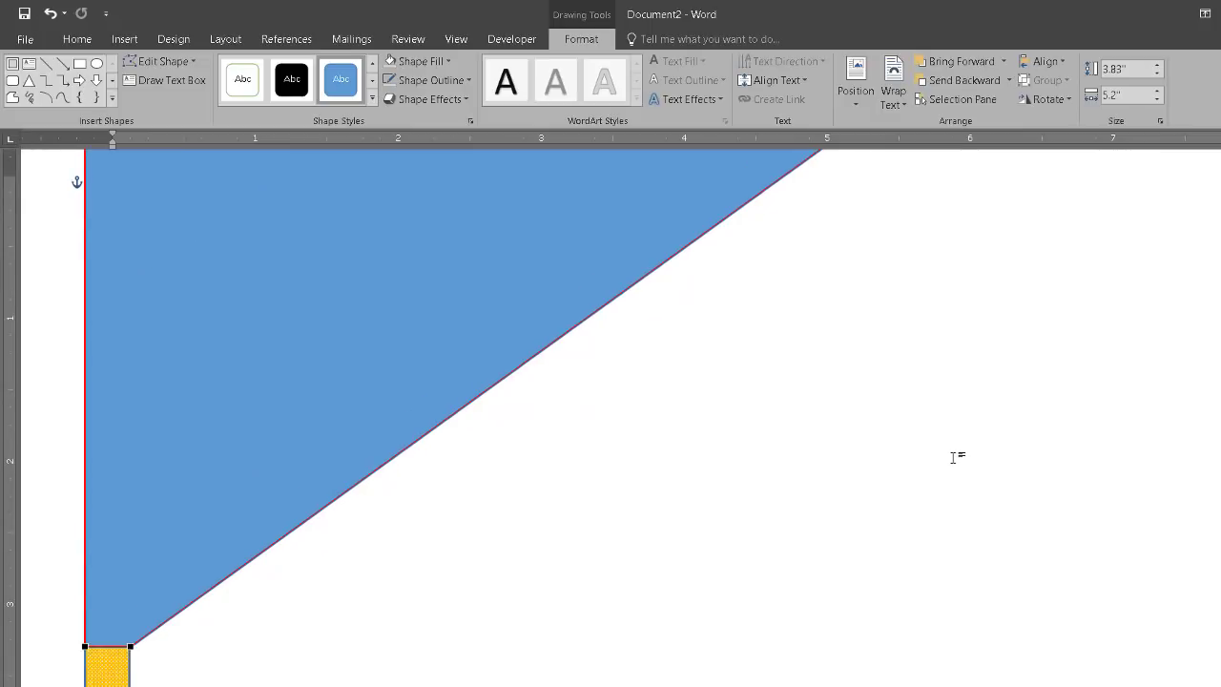
{"action": "scroll", "coordinate": [954, 458], "scroll_direction": "up", "scroll_amount": 2}
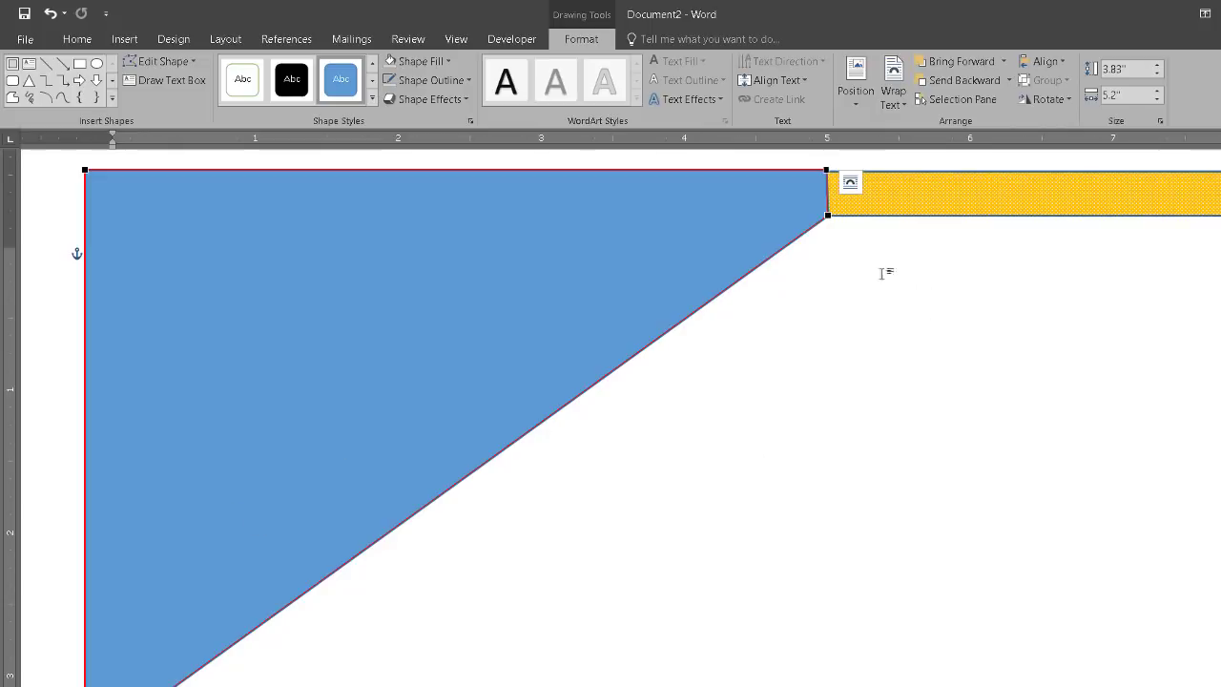
{"action": "scroll", "coordinate": [717, 345], "scroll_direction": "down", "scroll_amount": 2}
{"action": "scroll", "coordinate": [703, 396], "scroll_direction": "up", "scroll_amount": 1}
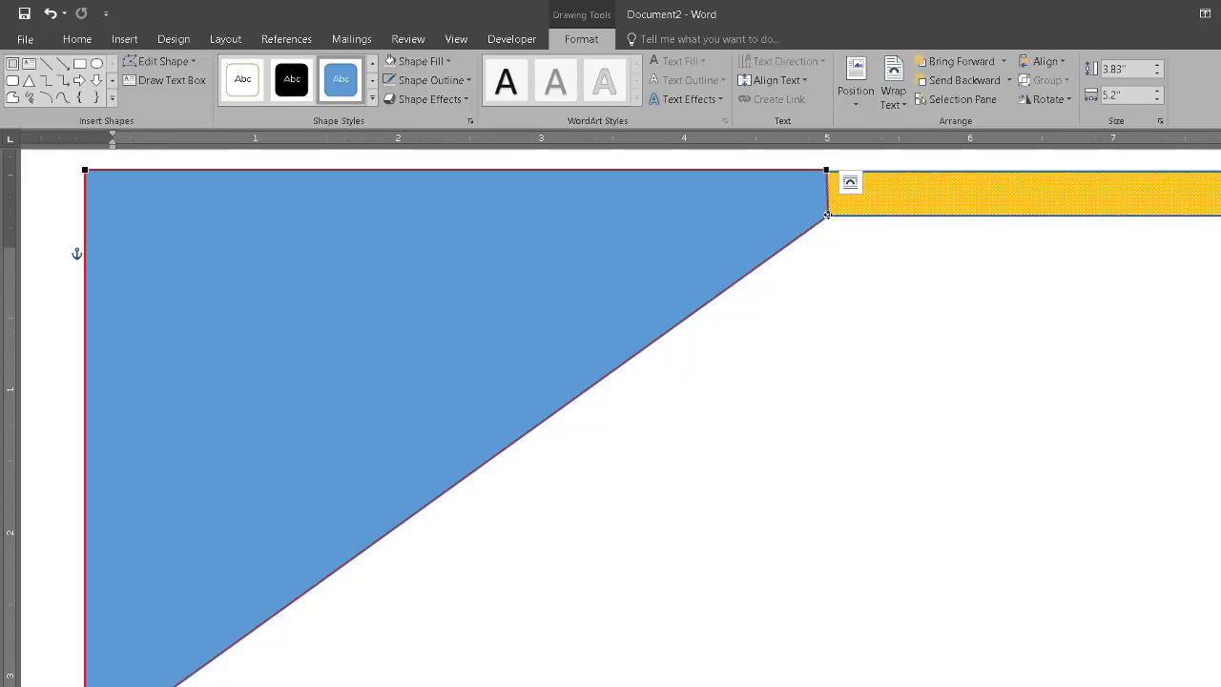
Add a midpoint on the slanted edge and drag it to bend the edge
{"action": "right_click", "coordinate": [827, 215]}
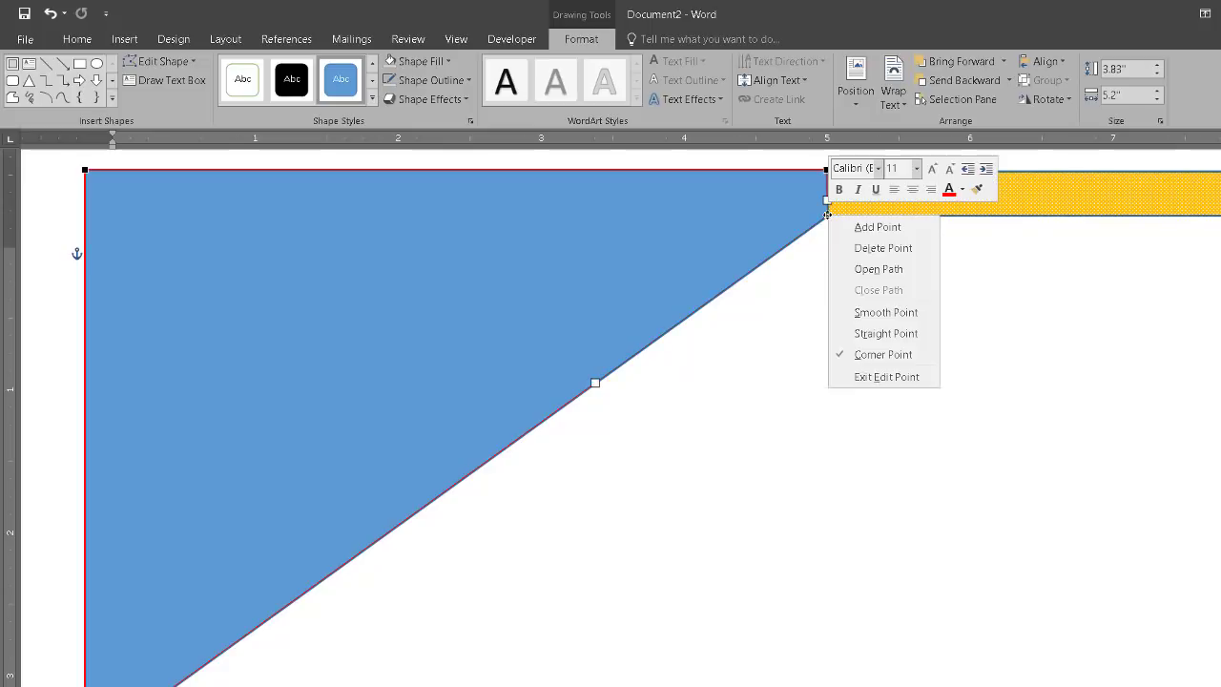
{"action": "left_click", "coordinate": [868, 228]}
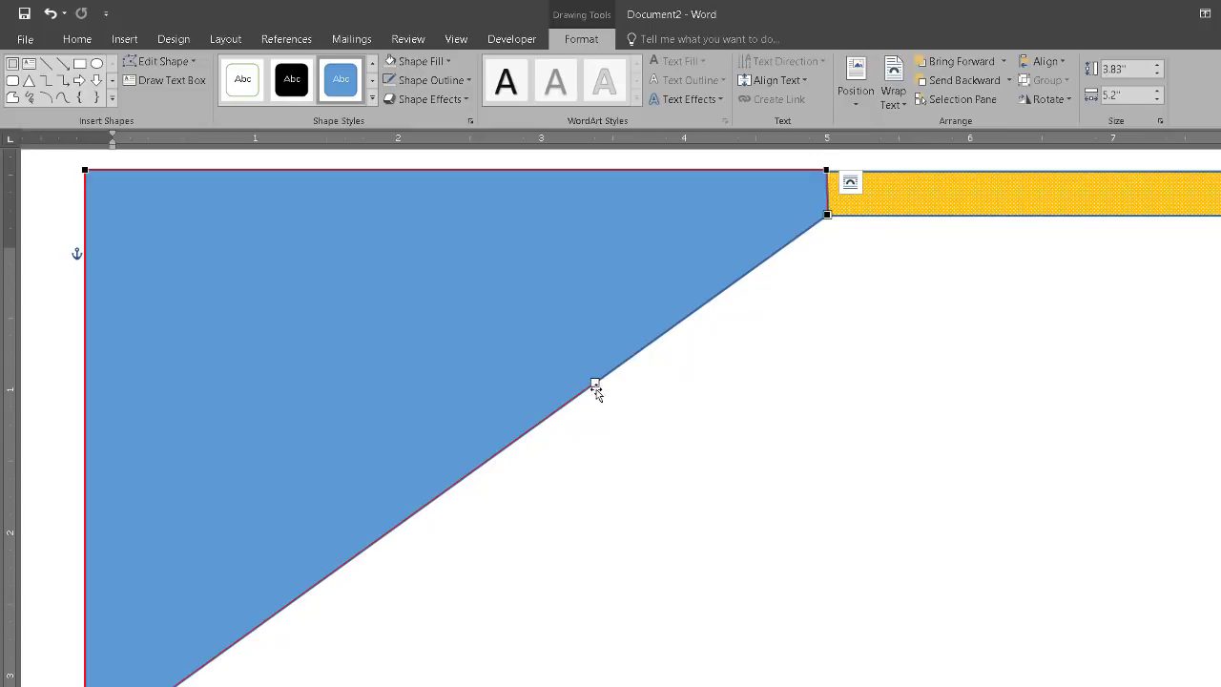
{"action": "mouse_move", "coordinate": [594, 382]}
{"action": "left_mouse_down"}
{"action": "mouse_move", "coordinate": [246, 257]}
{"action": "mouse_move", "coordinate": [105, 186]}
{"action": "mouse_move", "coordinate": [68, 225]}
{"action": "mouse_move", "coordinate": [58, 217]}
{"action": "left_mouse_up"}
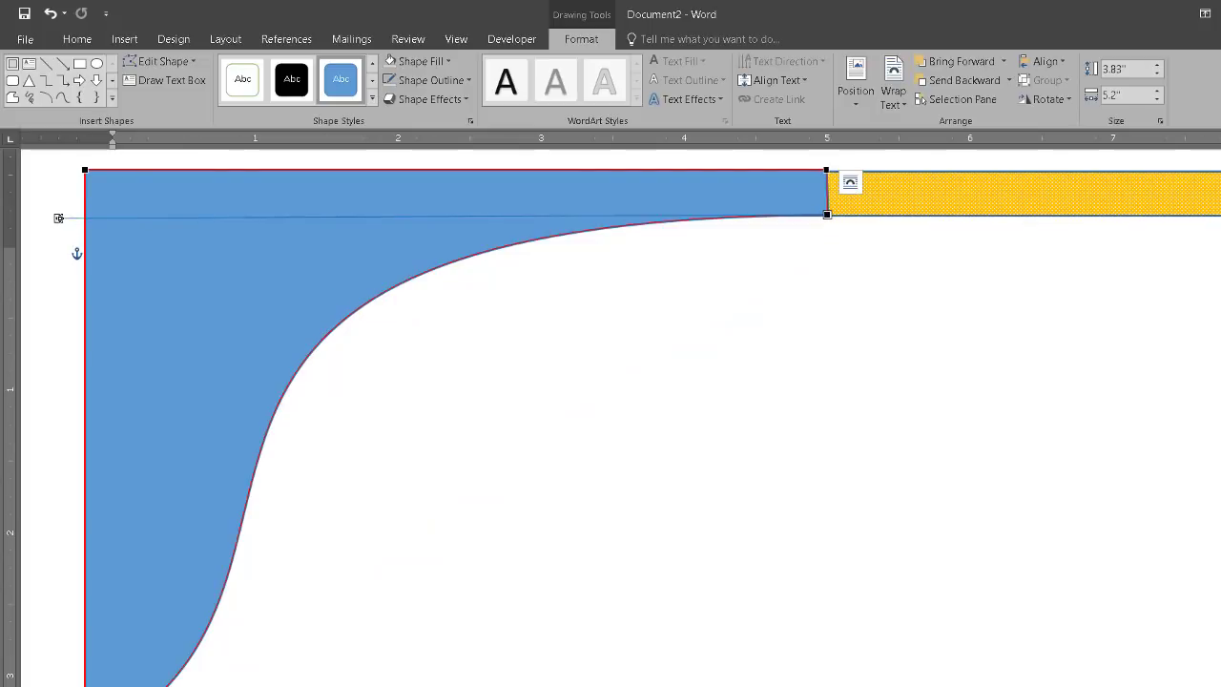
Make the lower corner point smooth and pull its handle to round the inner curve
{"action": "scroll", "coordinate": [670, 429], "scroll_direction": "down", "scroll_amount": 3}
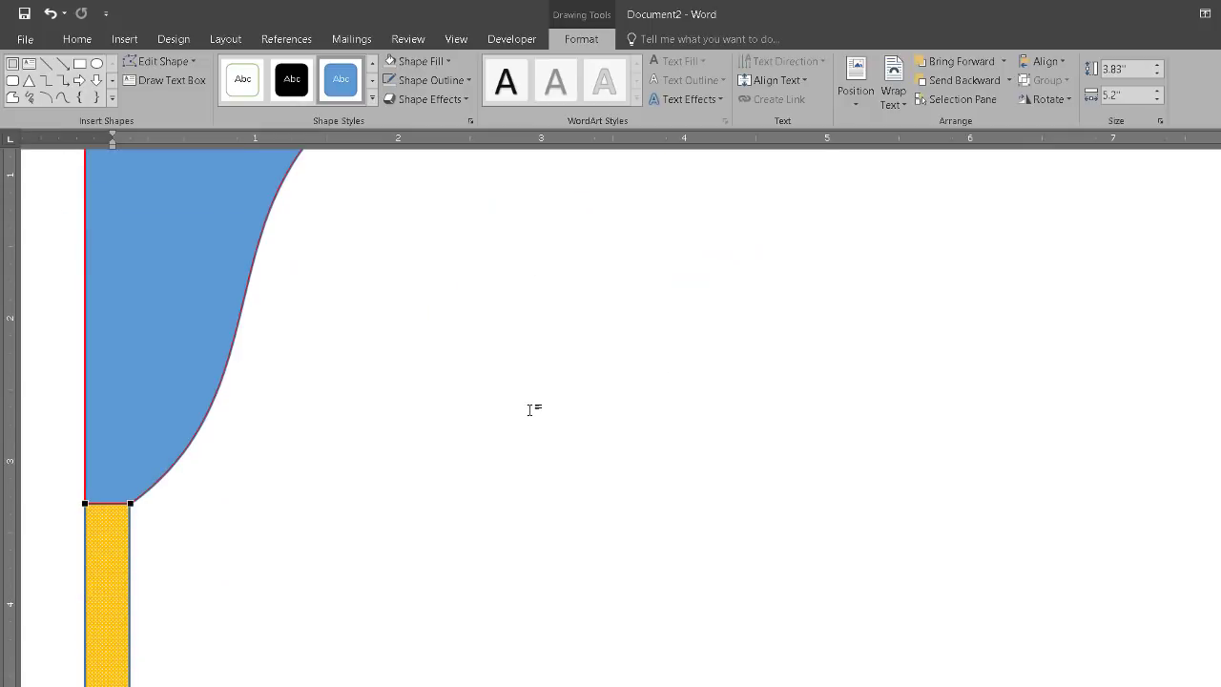
{"action": "right_click", "coordinate": [131, 503]}
{"action": "left_click", "coordinate": [170, 513]}
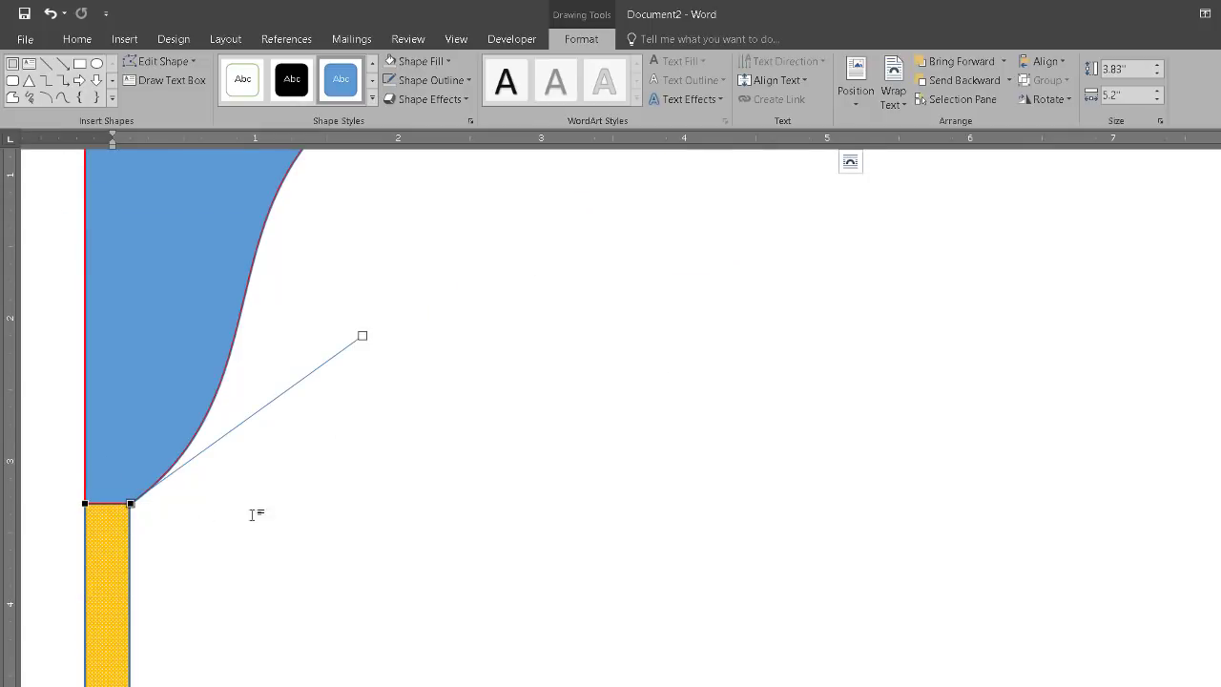
{"action": "scroll", "coordinate": [490, 490], "scroll_direction": "up", "scroll_amount": 2}
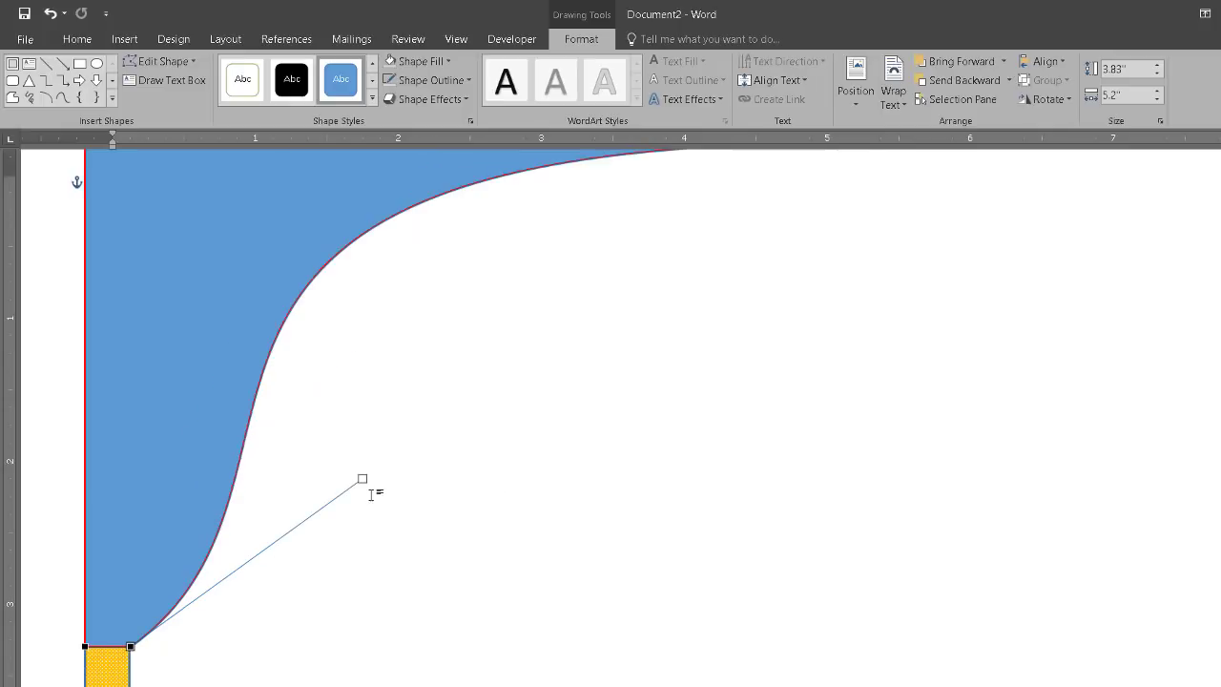
{"action": "mouse_move", "coordinate": [270, 334]}
{"action": "left_mouse_down"}
{"action": "mouse_move", "coordinate": [279, 229]}
{"action": "mouse_move", "coordinate": [133, 188]}
{"action": "left_mouse_up"}
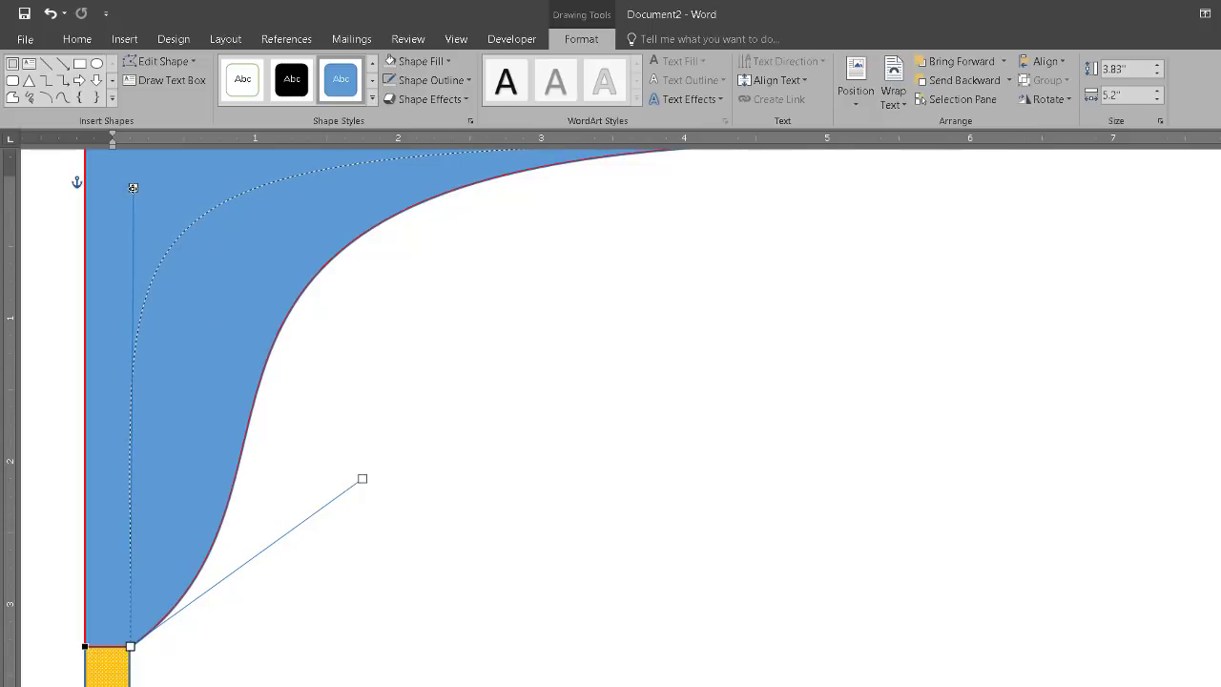
{"action": "left_click_drag", "start_coordinate": [133, 188], "coordinate": [137, 188]}
{"action": "scroll", "coordinate": [722, 447], "scroll_direction": "up", "scroll_amount": 3}
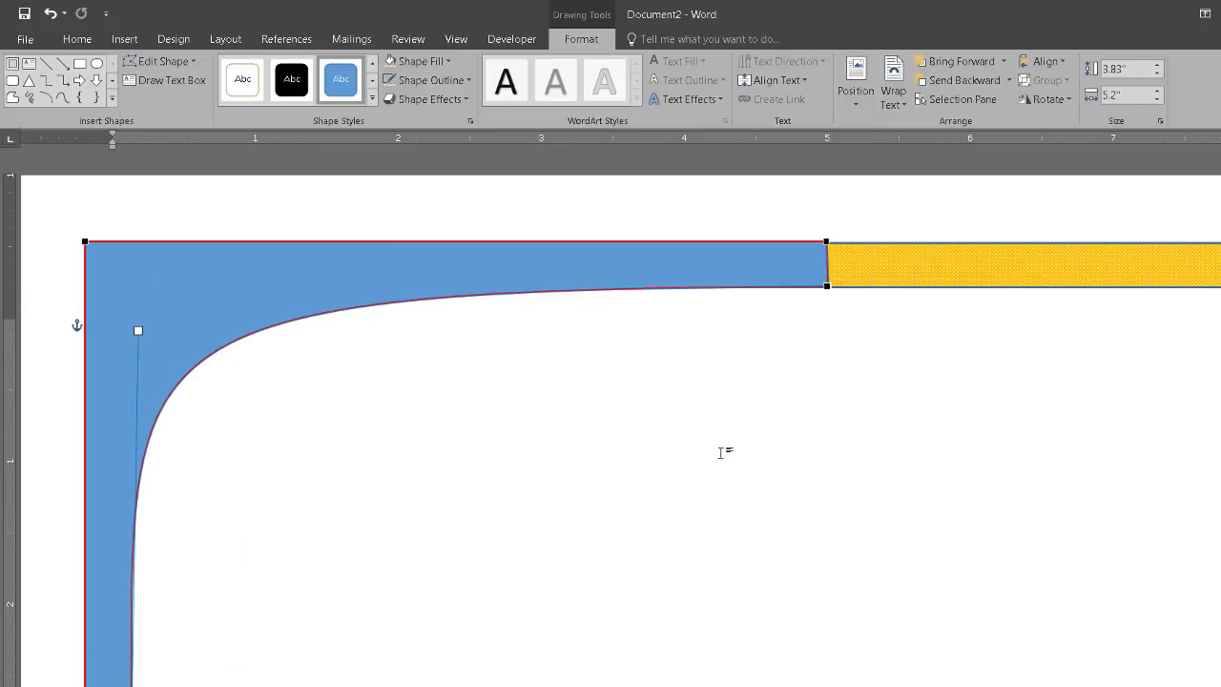
{"action": "scroll", "coordinate": [725, 482], "scroll_direction": "down", "scroll_amount": 4}
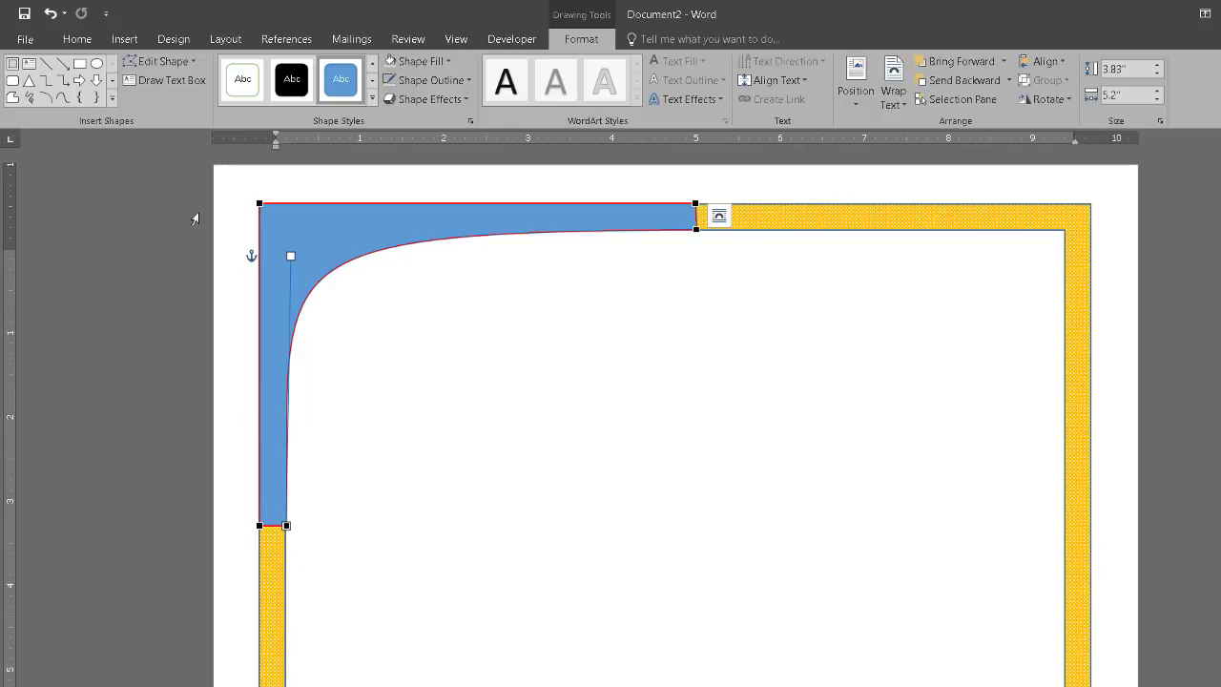
{"action": "left_click", "coordinate": [330, 229]}
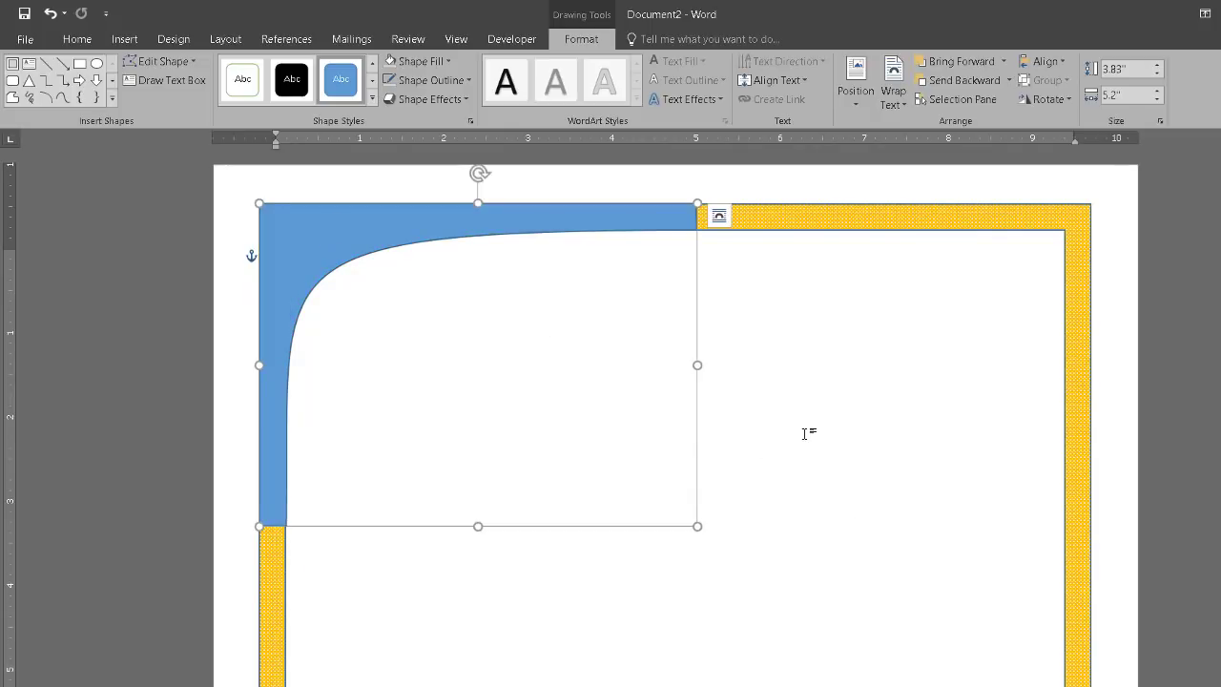
{"action": "left_click", "coordinate": [954, 467]}
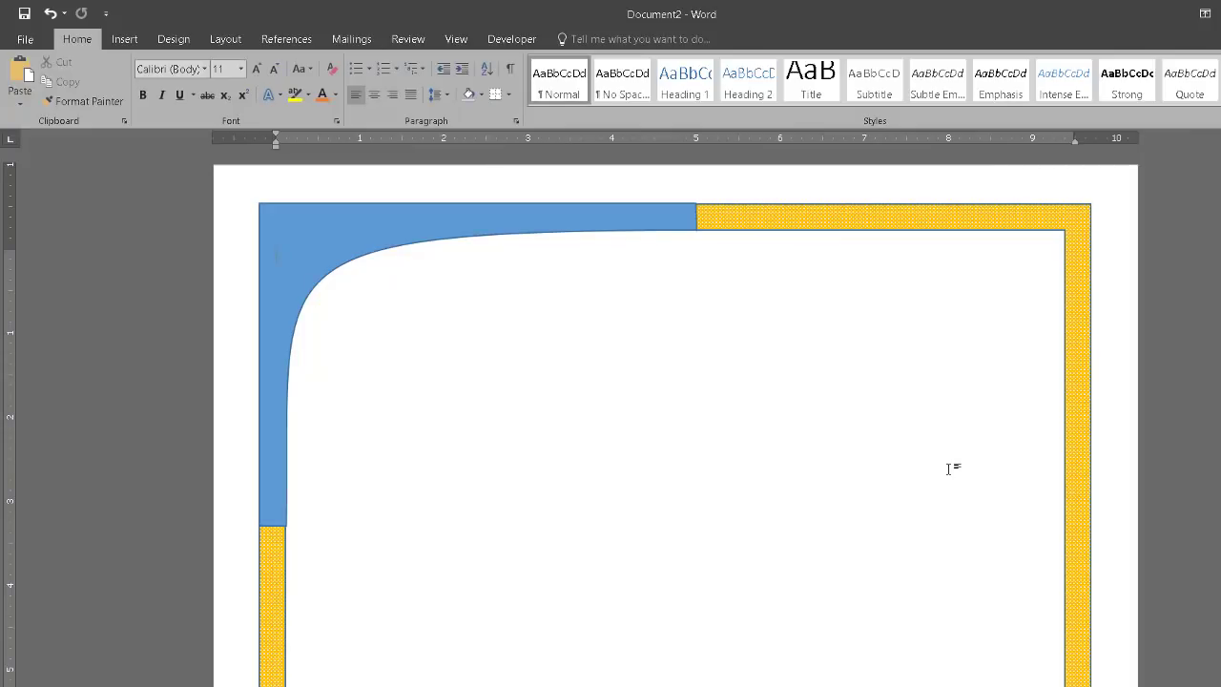
{"action": "scroll", "coordinate": [951, 467], "scroll_direction": "down", "scroll_amount": 1}
{"action": "scroll", "coordinate": [944, 472], "scroll_direction": "up", "scroll_amount": 1}
{"action": "scroll", "coordinate": [934, 485], "scroll_direction": "down", "scroll_amount": 1}
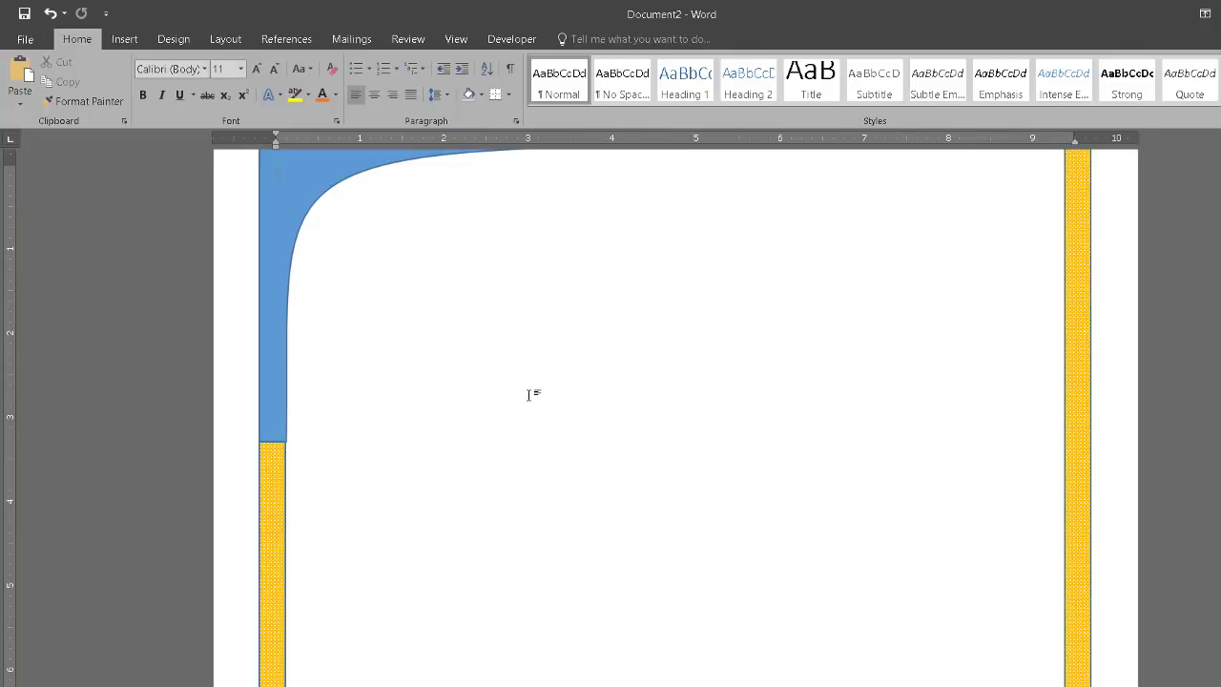
{"action": "scroll", "coordinate": [541, 398], "scroll_direction": "up", "scroll_amount": 2}
{"action": "scroll", "coordinate": [542, 396], "scroll_direction": "down", "scroll_amount": 3}
{"action": "scroll", "coordinate": [542, 383], "scroll_direction": "down", "scroll_amount": 2}
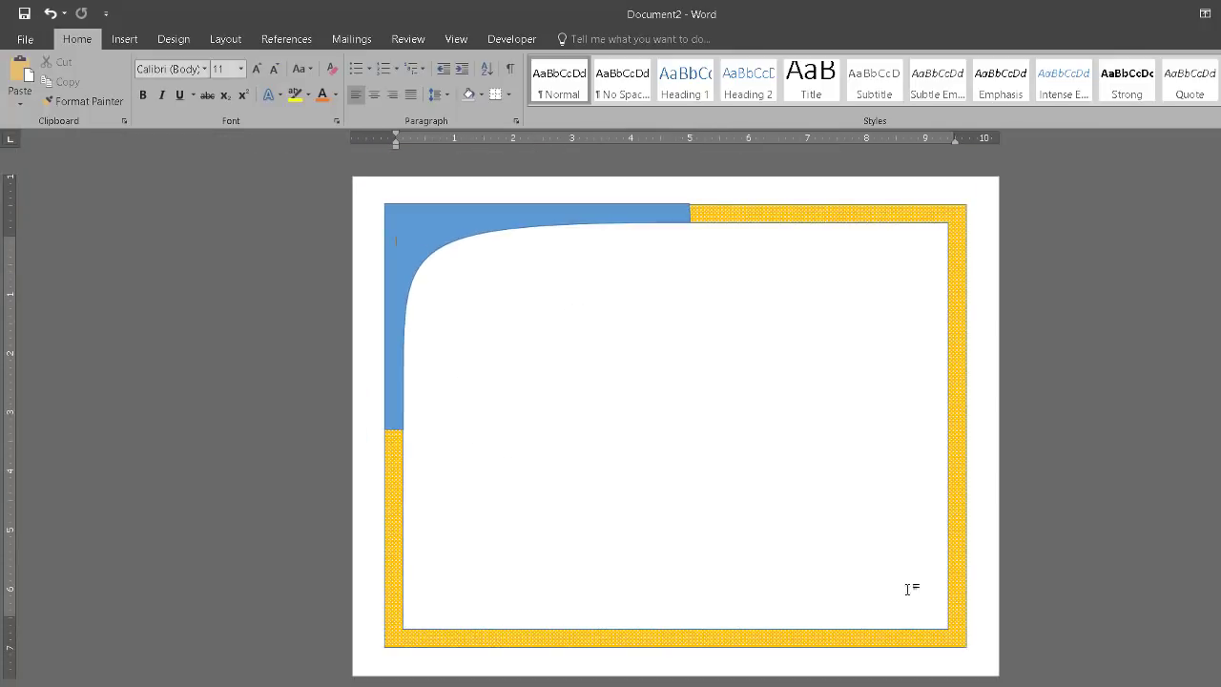
{"action": "mouse_move", "coordinate": [706, 682]}
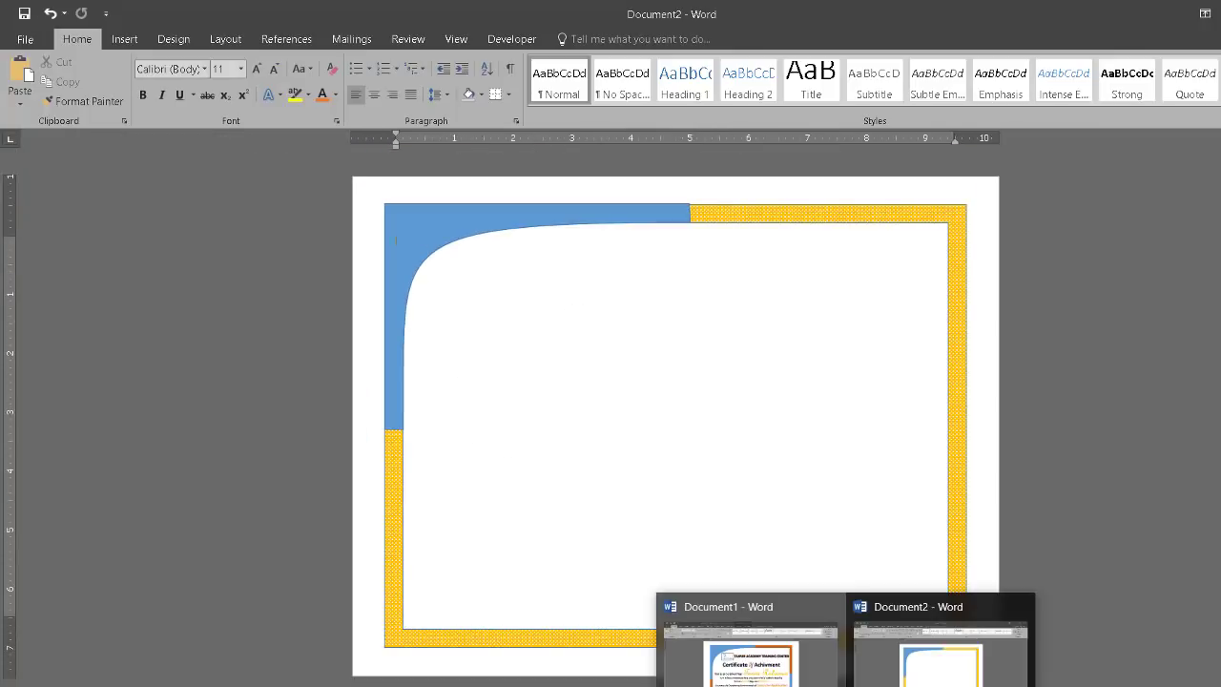
{"action": "left_click", "coordinate": [769, 663]}
{"action": "left_click", "coordinate": [954, 646]}
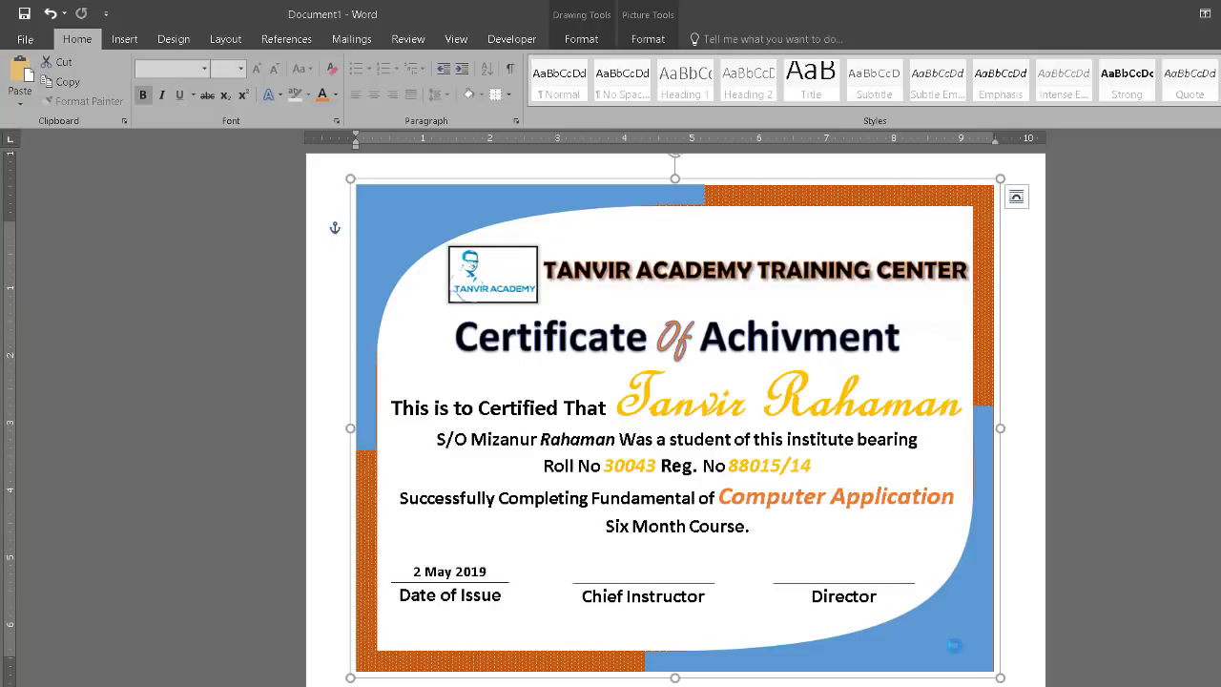
{"action": "left_click", "coordinate": [912, 683]}
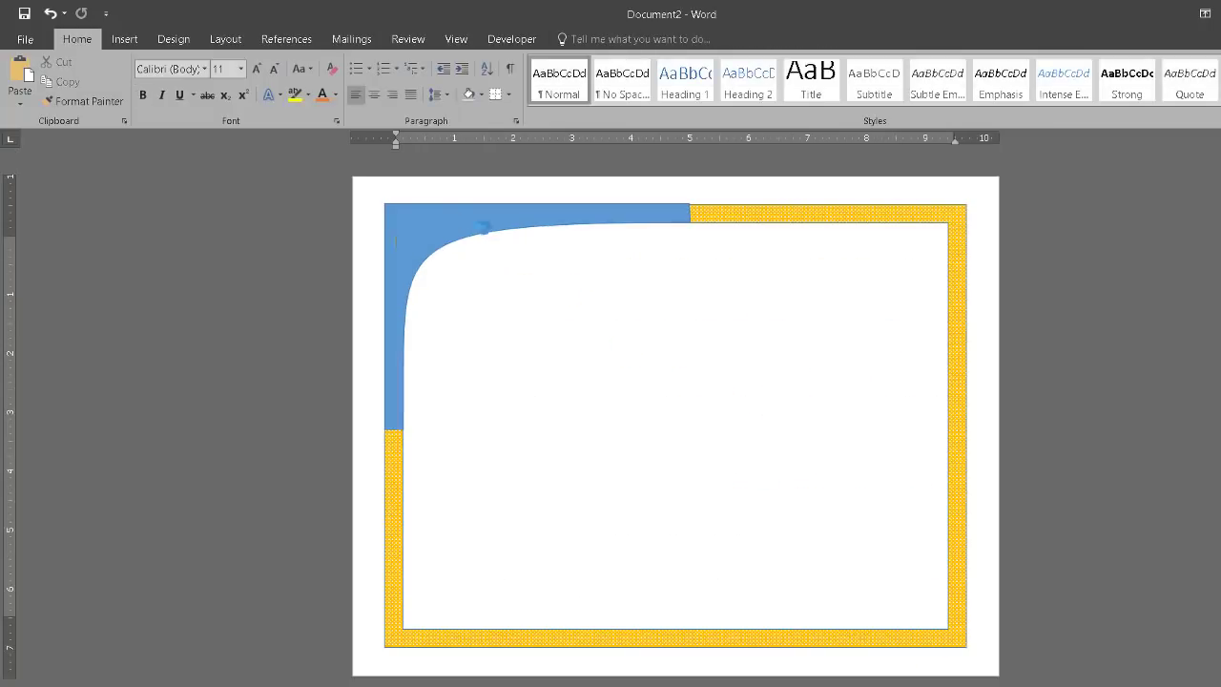
{"action": "left_click", "coordinate": [419, 219]}
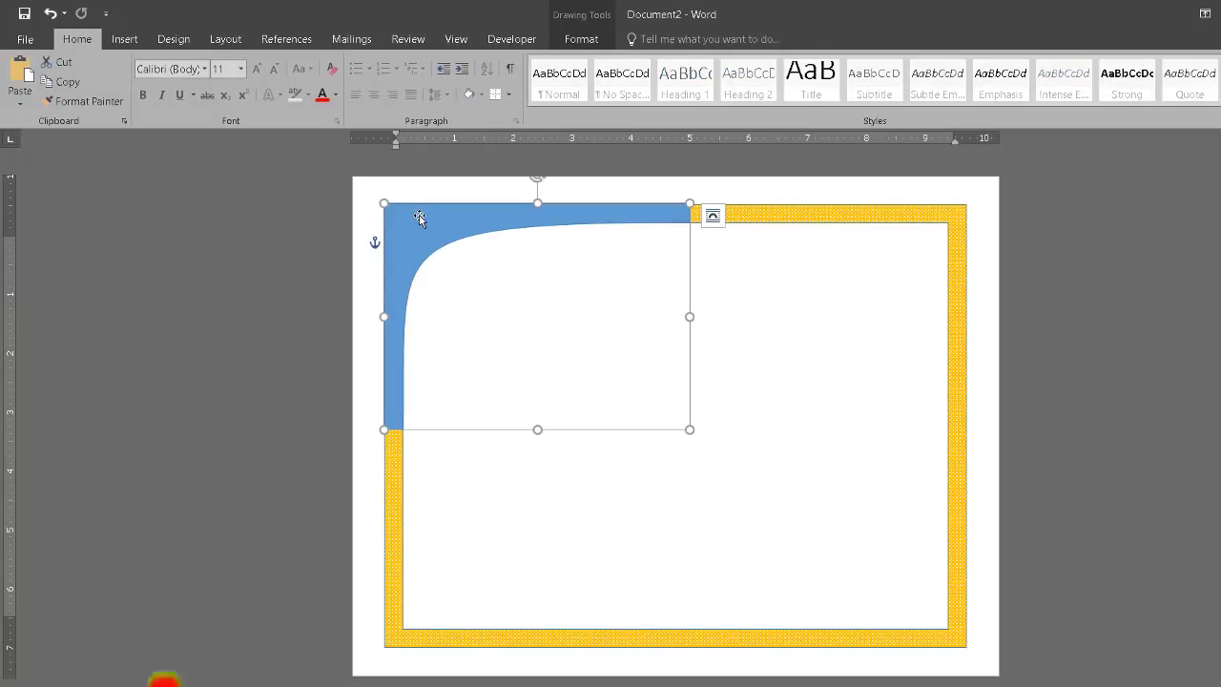
Copy and paste the blue corner shape, moving the copy to the bottom-right corner
{"action": "right_click", "coordinate": [419, 219]}
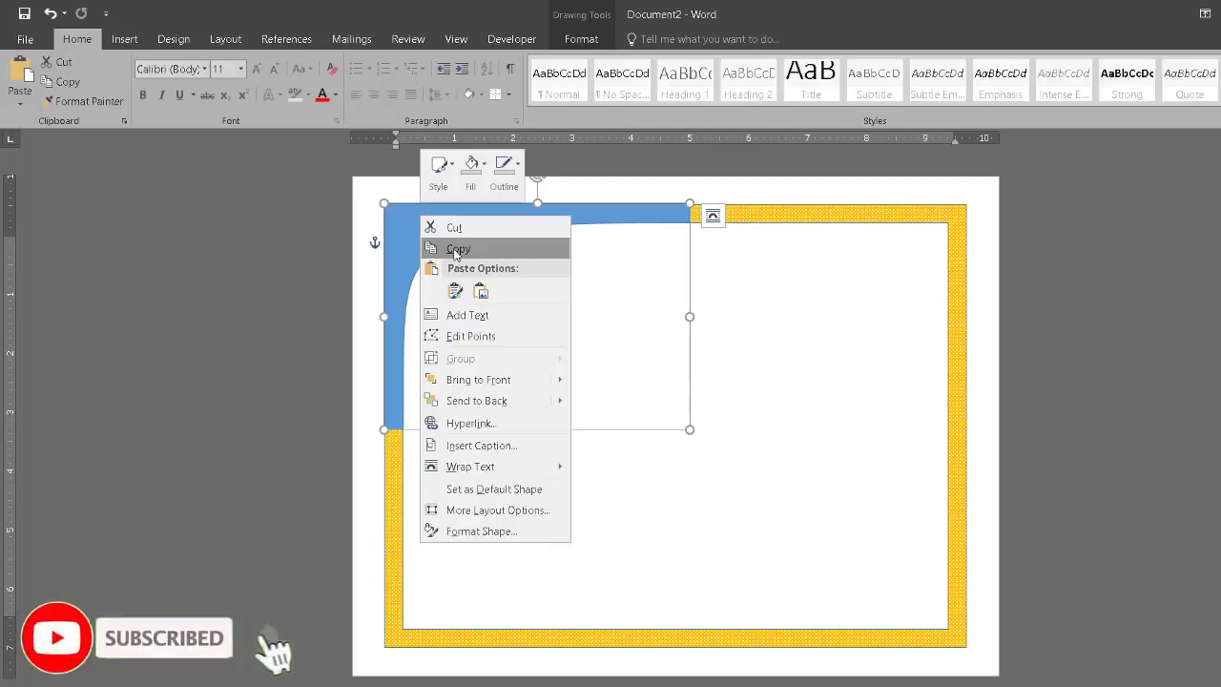
{"action": "left_click", "coordinate": [450, 245]}
{"action": "right_click", "coordinate": [451, 221]}
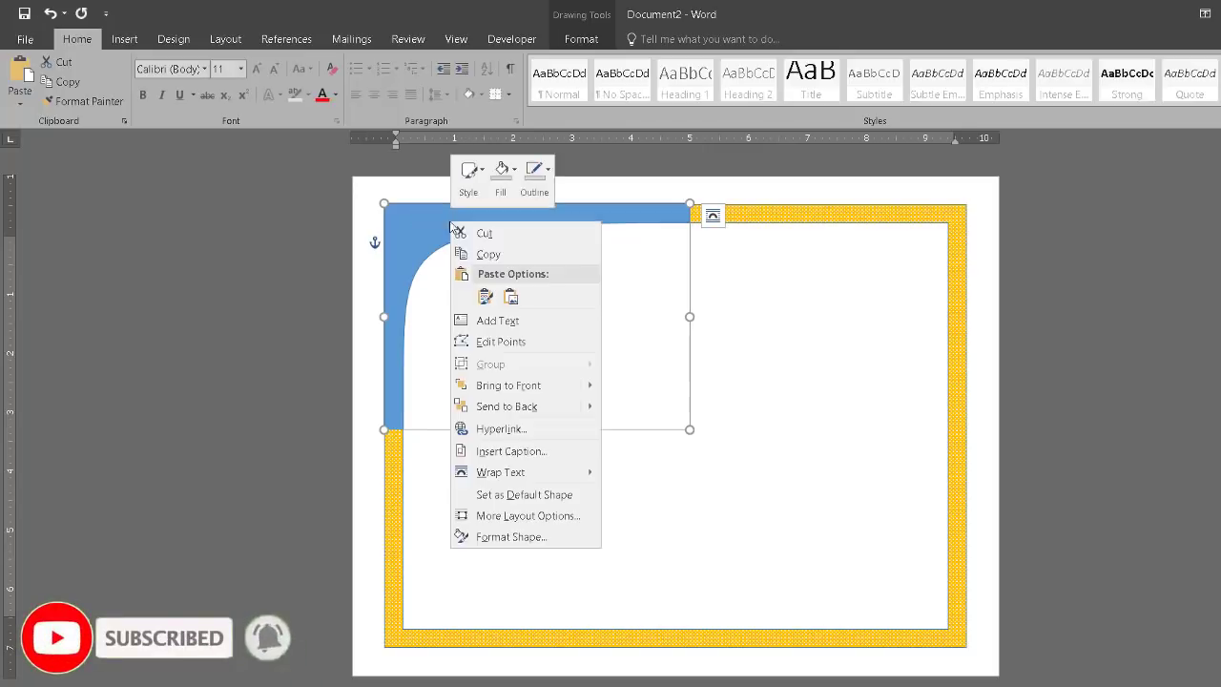
{"action": "left_click", "coordinate": [485, 297]}
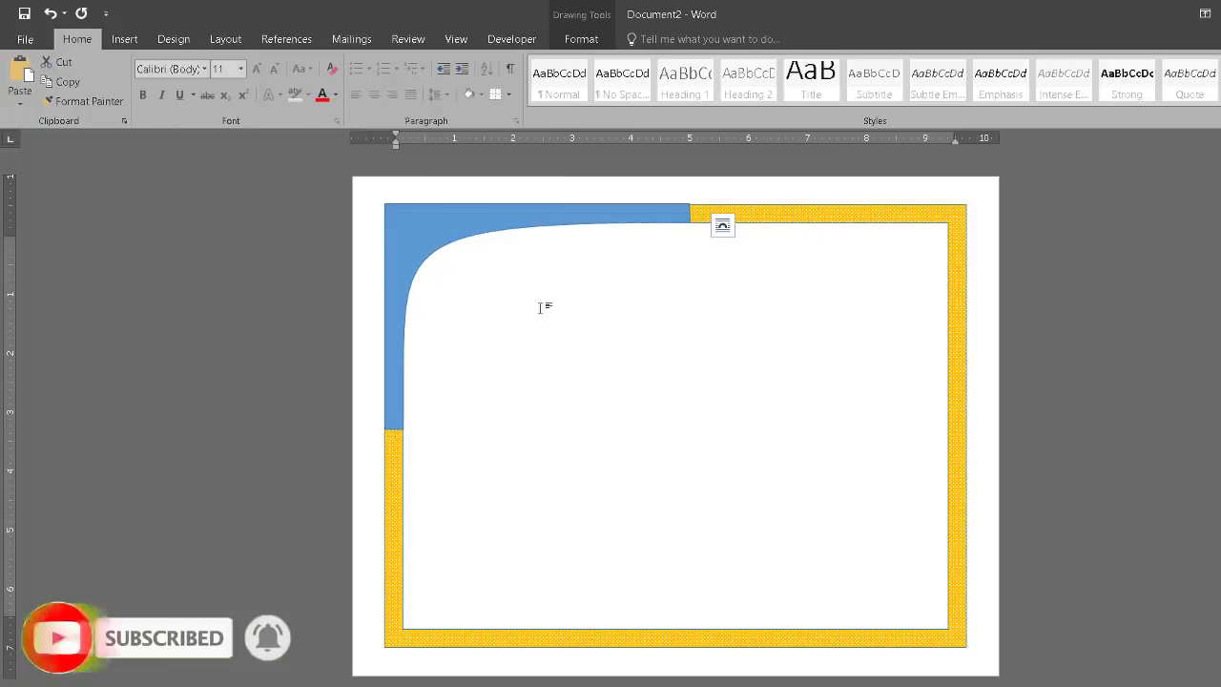
{"action": "mouse_move", "coordinate": [461, 250]}
{"action": "left_mouse_down"}
{"action": "mouse_move", "coordinate": [710, 452]}
{"action": "mouse_move", "coordinate": [702, 444]}
{"action": "left_mouse_up"}
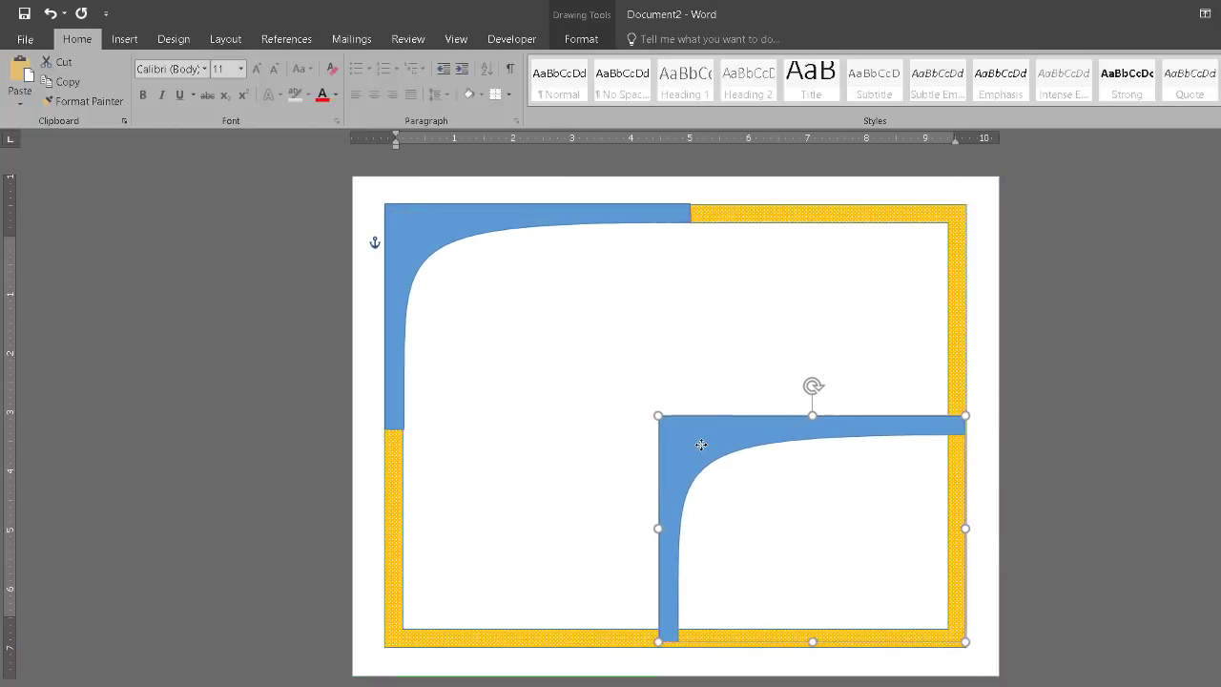
{"action": "left_click_drag", "start_coordinate": [701, 444], "coordinate": [703, 443]}
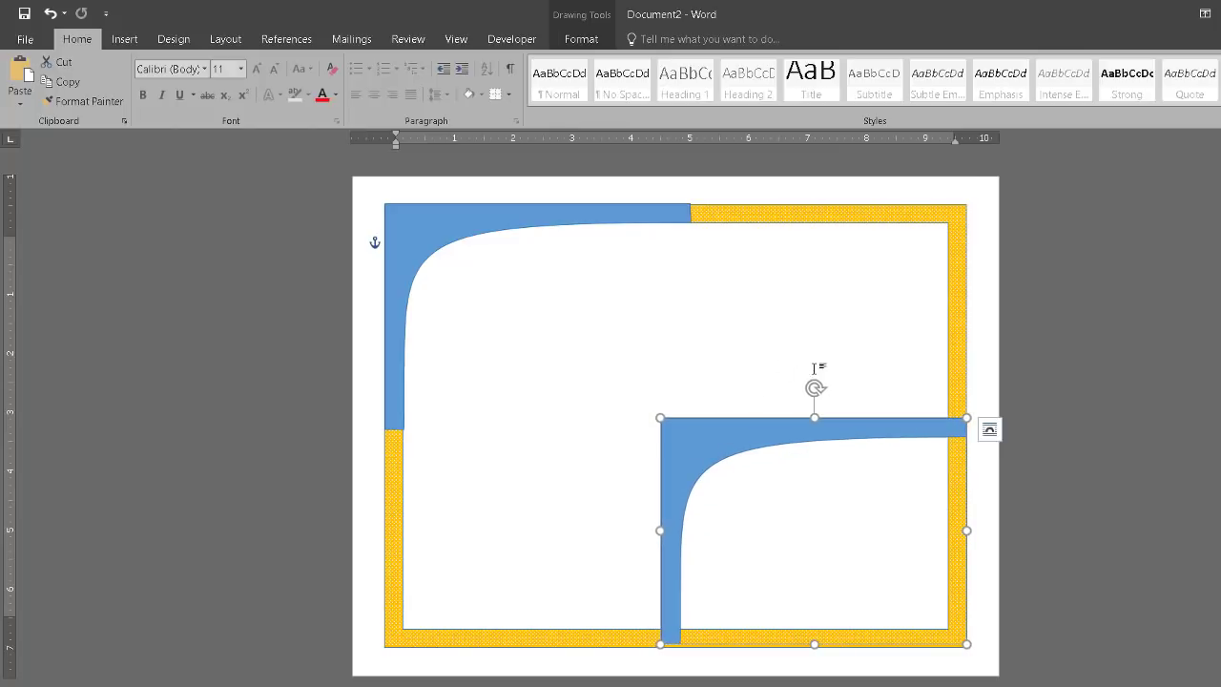
Rotate the copy 180° so it fits the frame's bottom-right corner
{"action": "left_click_drag", "start_coordinate": [814, 387], "coordinate": [663, 556]}
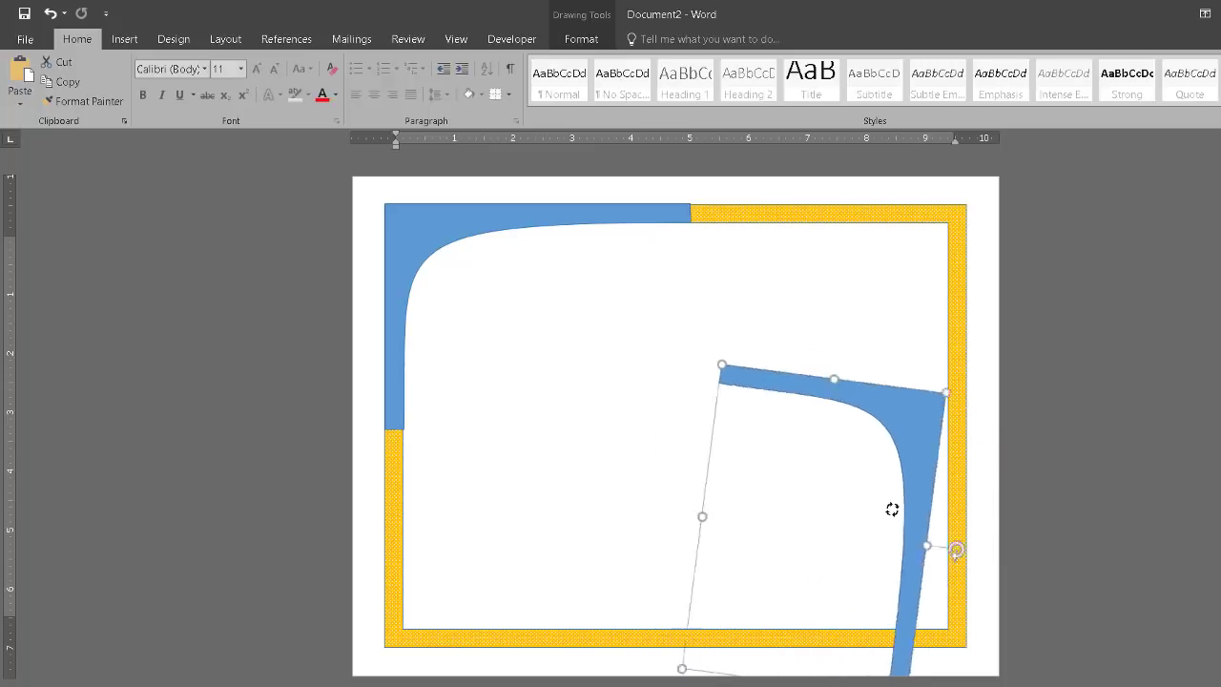
{"action": "left_click_drag", "start_coordinate": [663, 556], "coordinate": [945, 627]}
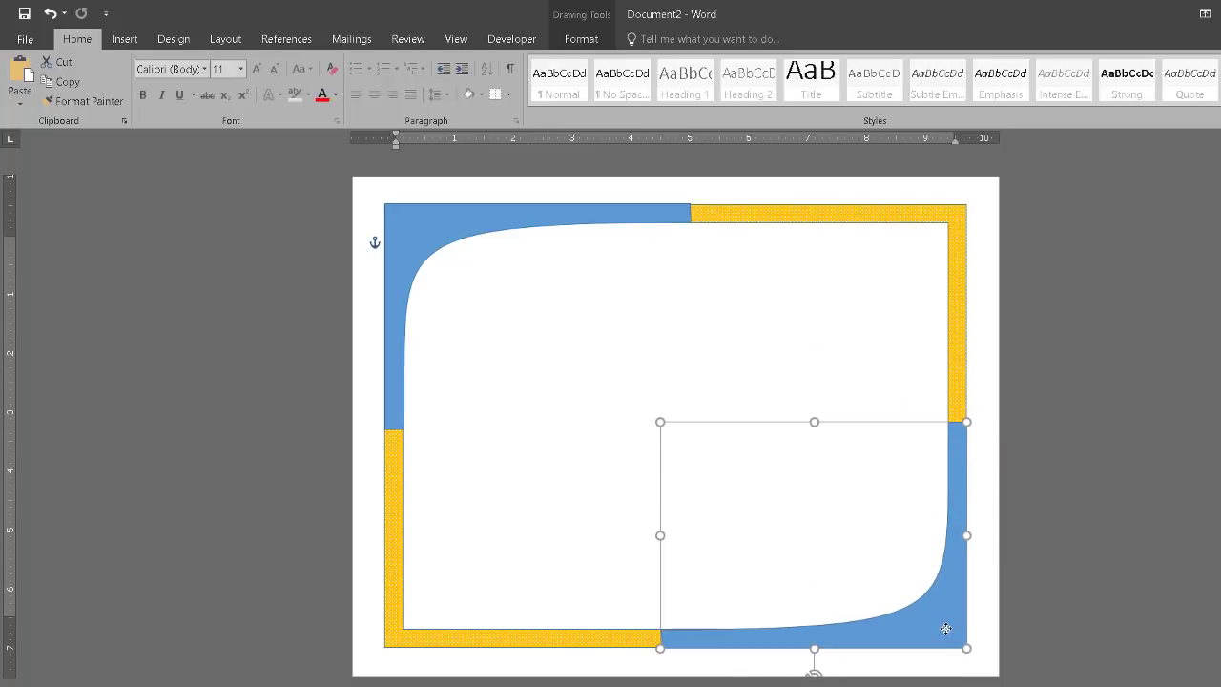
{"action": "left_click", "coordinate": [627, 516]}
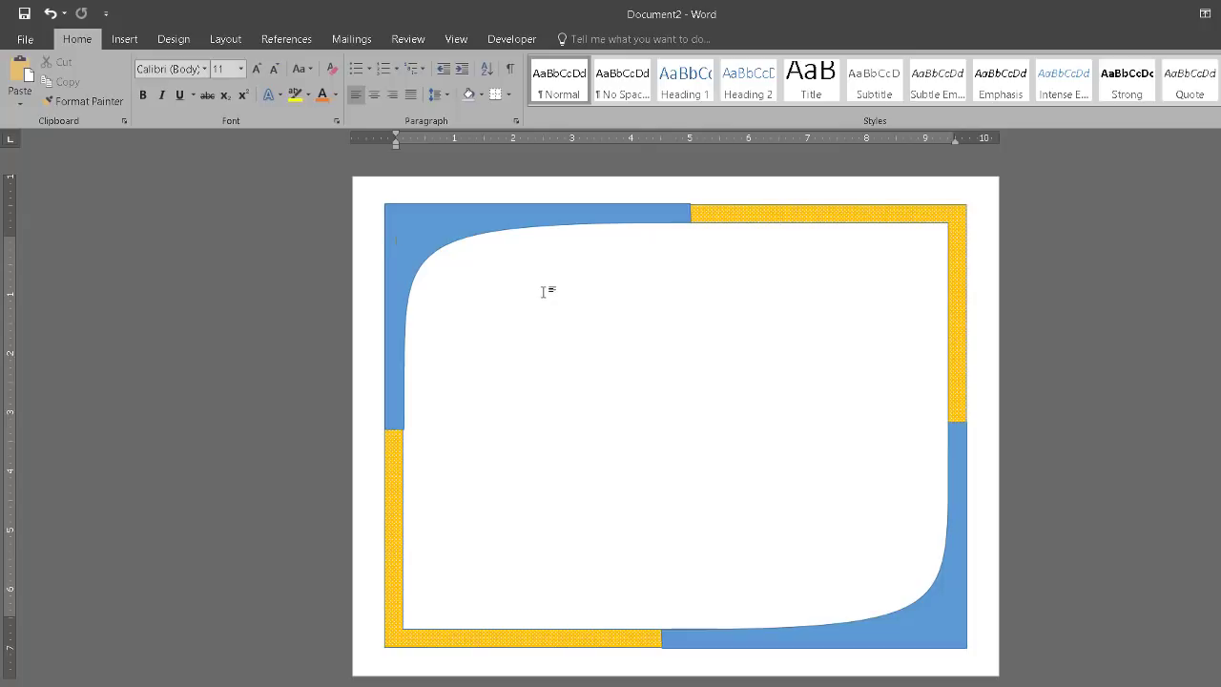
Draw a small rectangle inside the frame's top-left area
{"action": "left_click", "coordinate": [127, 42]}
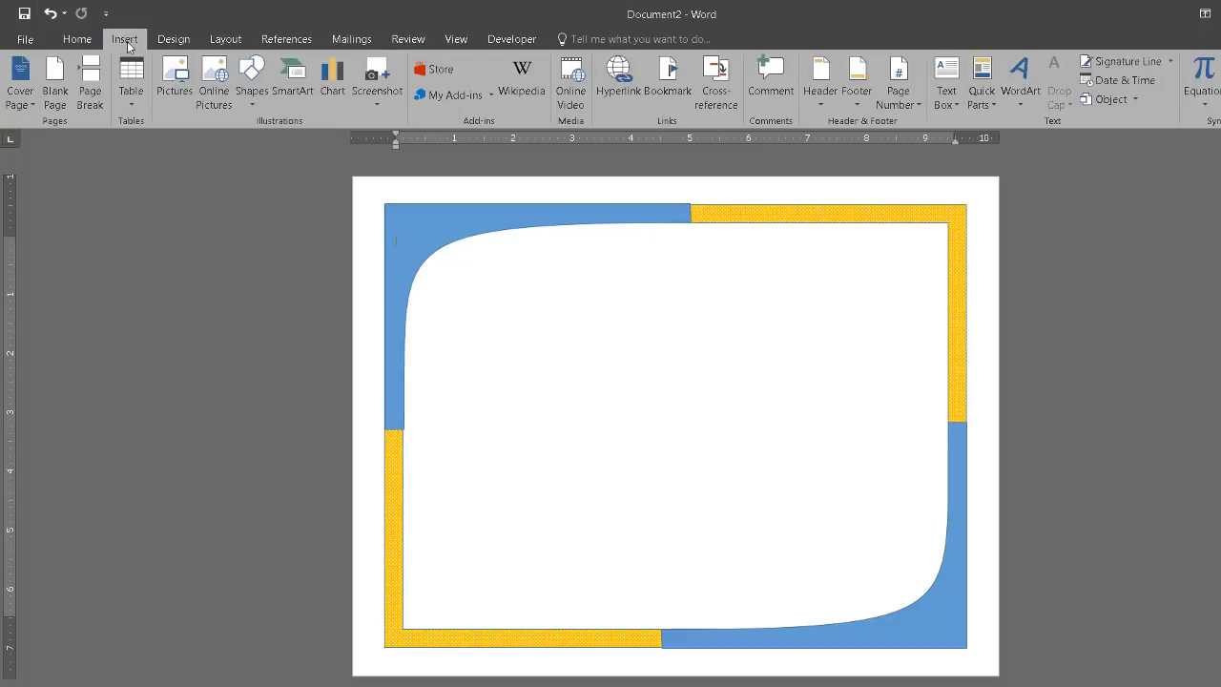
{"action": "left_click", "coordinate": [254, 107]}
{"action": "left_click", "coordinate": [312, 141]}
{"action": "mouse_move", "coordinate": [467, 256]}
{"action": "left_mouse_down"}
{"action": "mouse_move", "coordinate": [637, 353]}
{"action": "mouse_move", "coordinate": [605, 347]}
{"action": "left_mouse_up"}
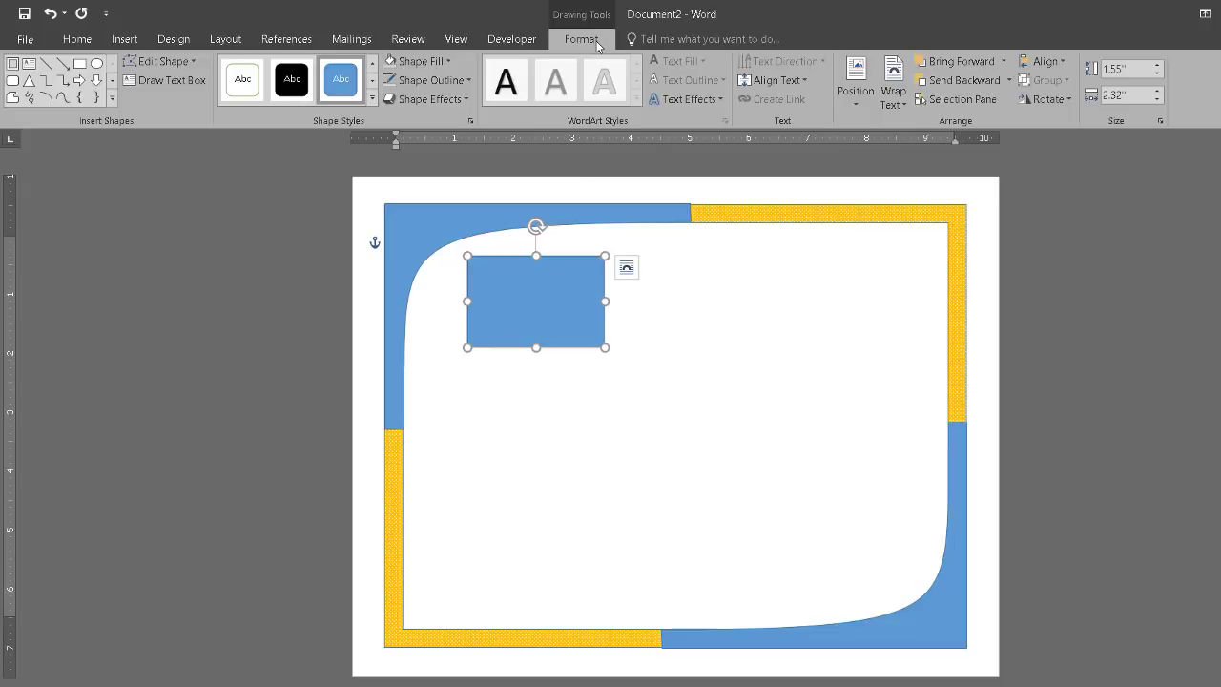
Fill the rectangle with the Tanvir Academy logo picture and shrink it to about 1.23 × 1.62 inches
{"action": "left_click", "coordinate": [447, 61]}
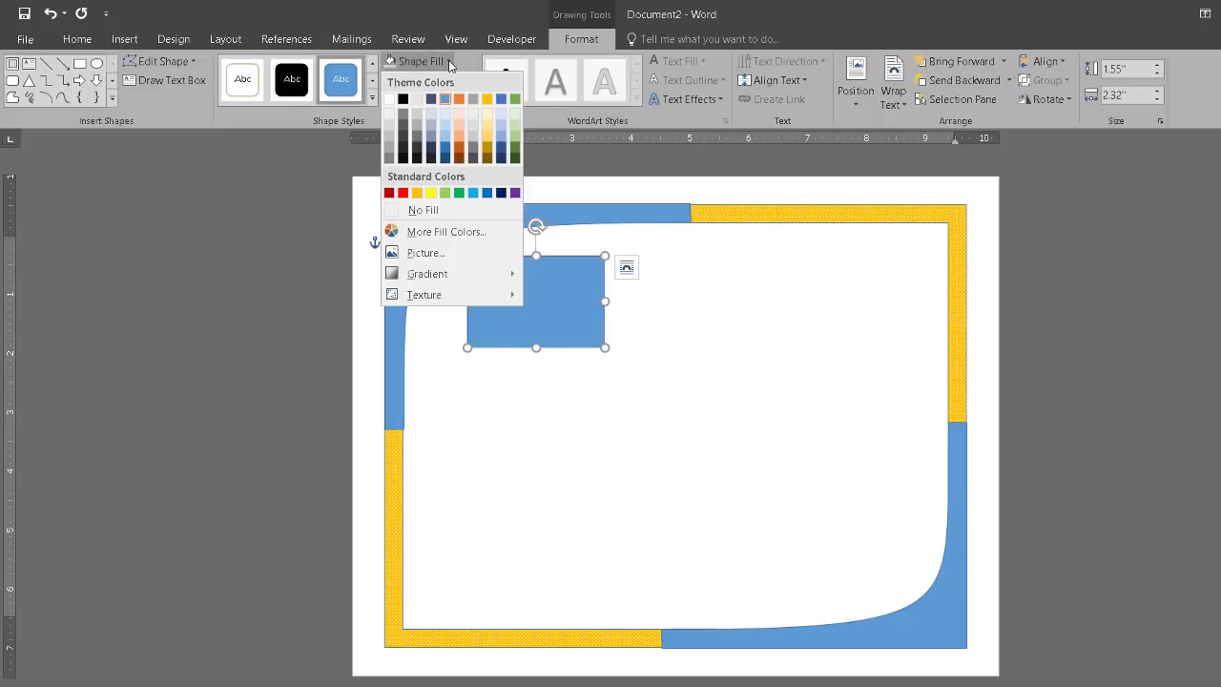
{"action": "left_click", "coordinate": [425, 253]}
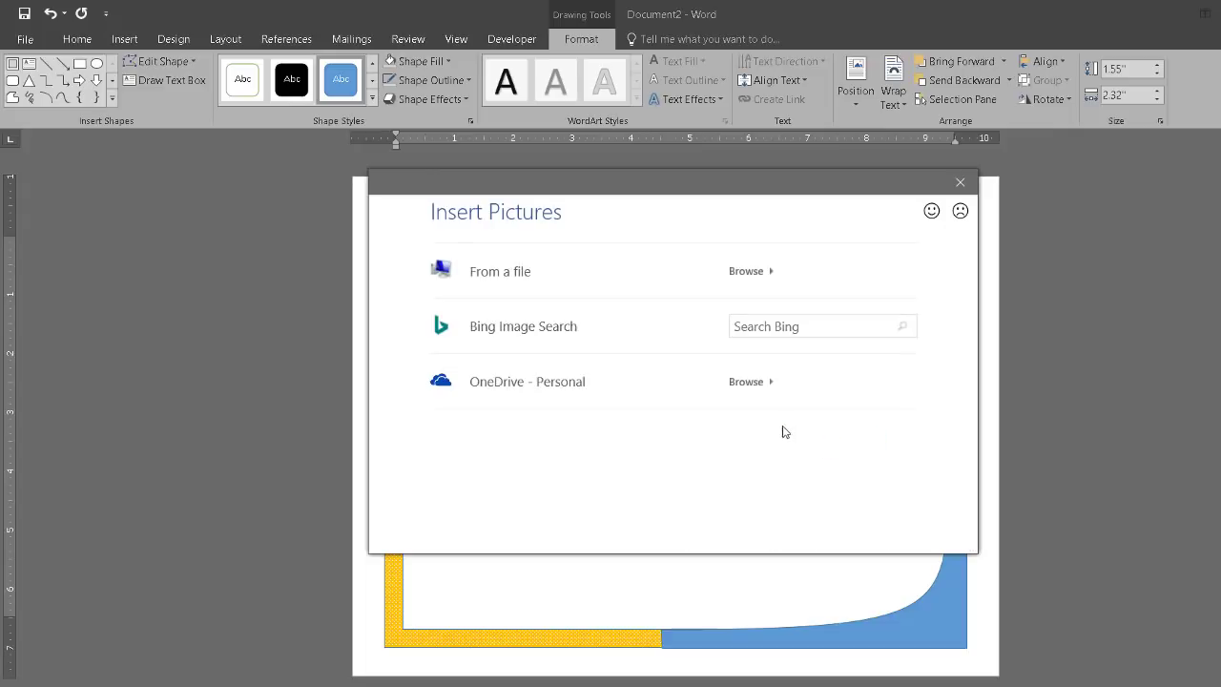
{"action": "left_click", "coordinate": [501, 273]}
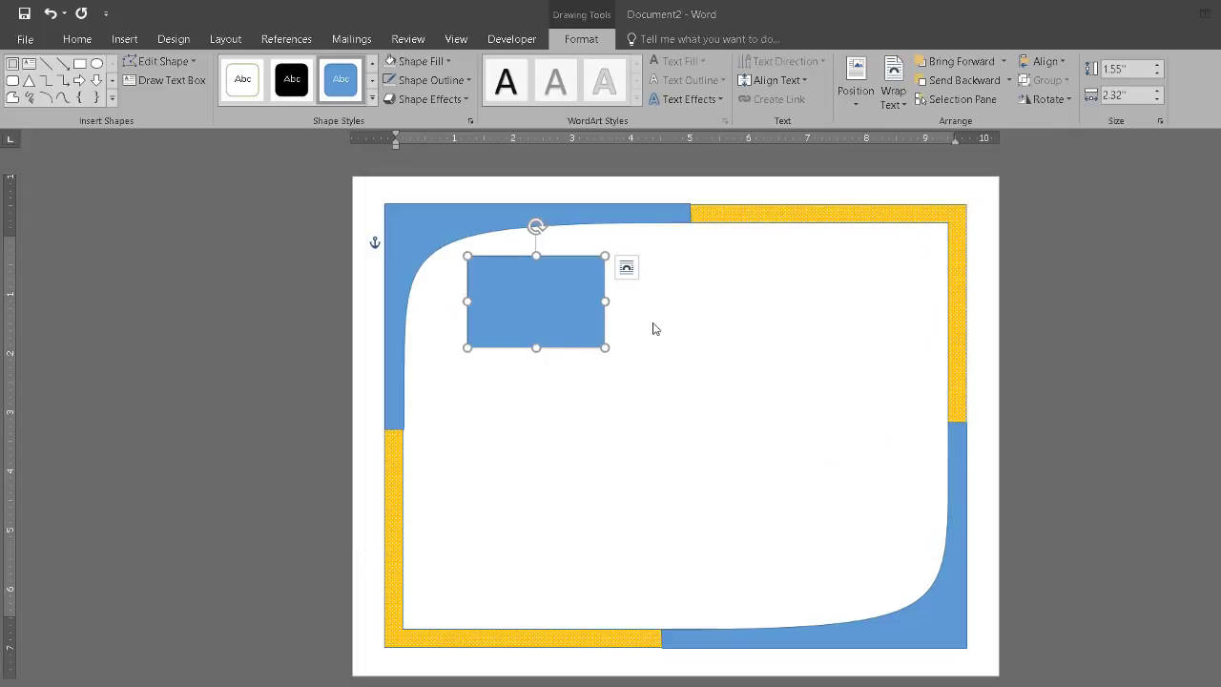
{"action": "scroll", "coordinate": [512, 224], "scroll_direction": "down", "scroll_amount": 2}
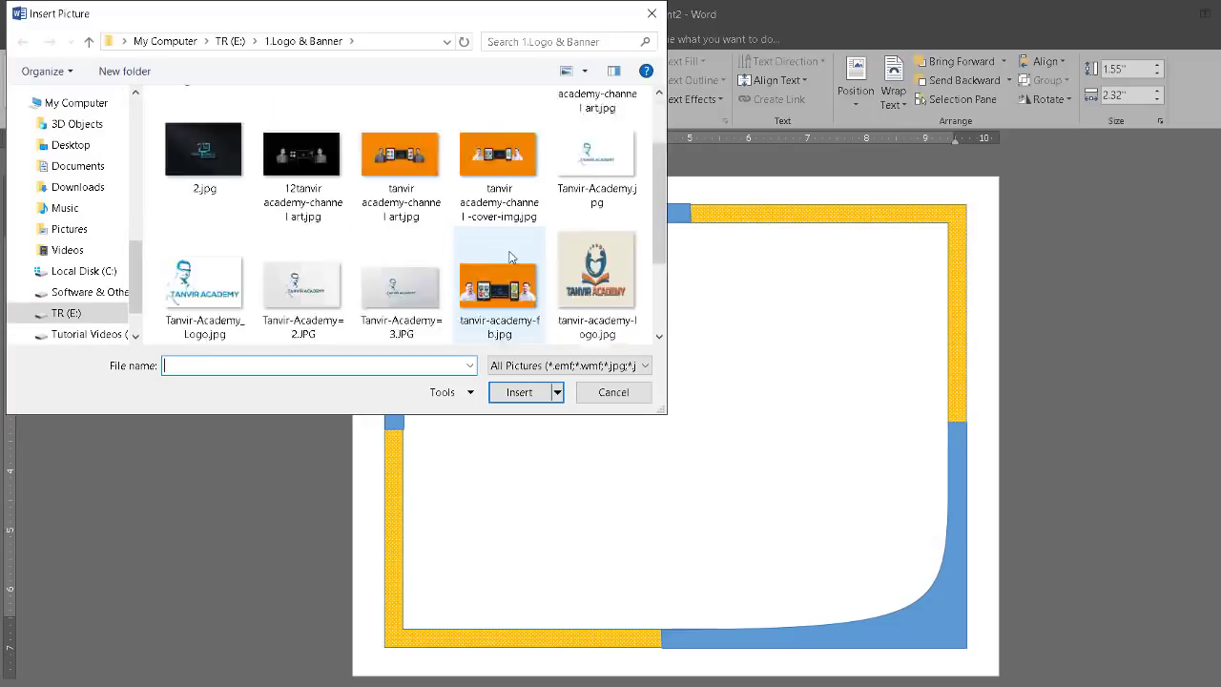
{"action": "scroll", "coordinate": [512, 224], "scroll_direction": "down", "scroll_amount": 1}
{"action": "double_click", "coordinate": [205, 201]}
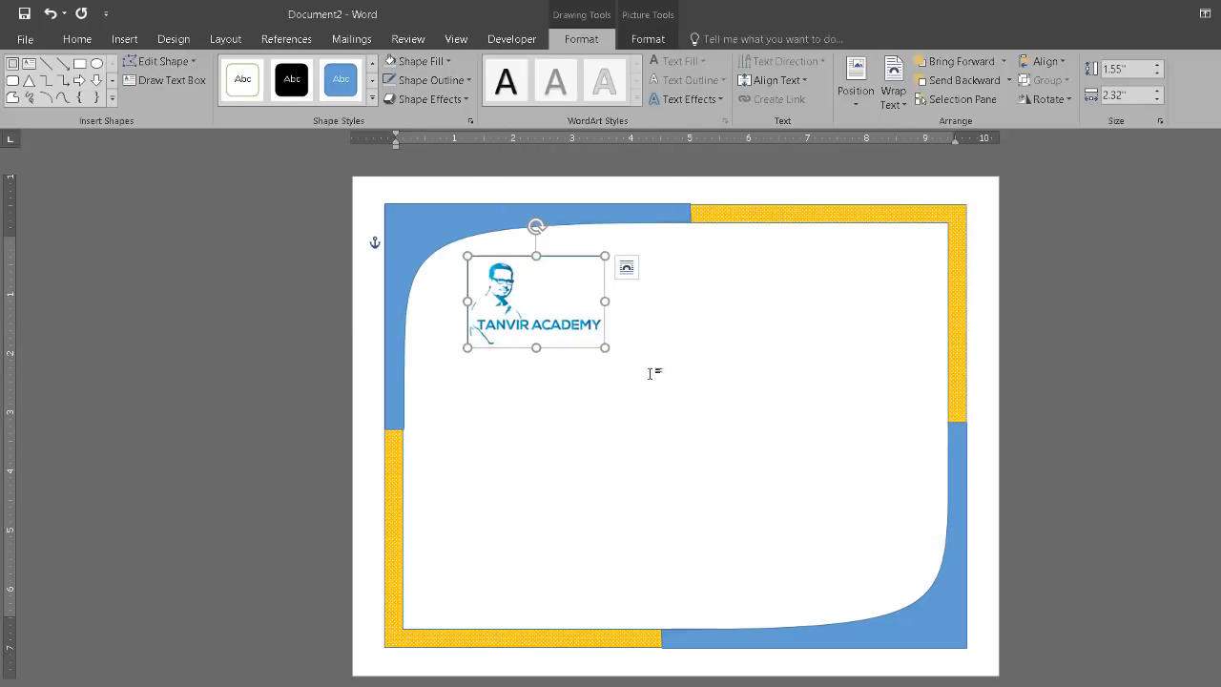
{"action": "left_click", "coordinate": [676, 311]}
{"action": "left_click", "coordinate": [550, 291]}
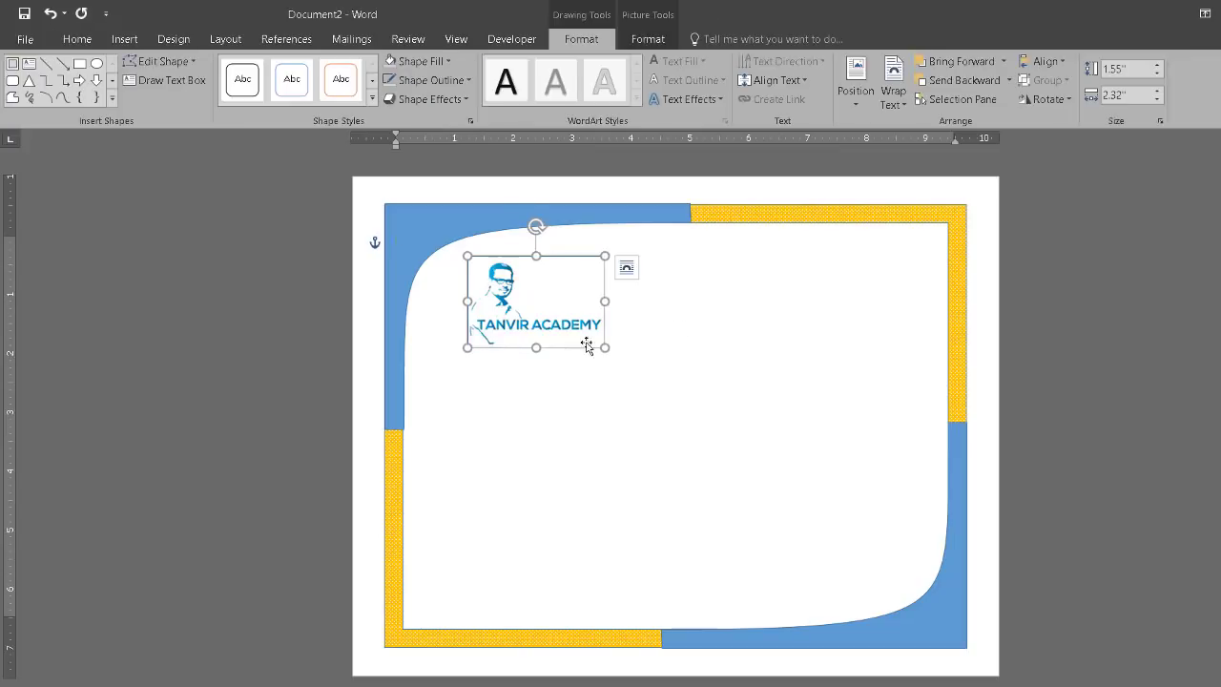
{"action": "mouse_move", "coordinate": [605, 348]}
{"action": "left_mouse_down"}
{"action": "mouse_move", "coordinate": [554, 322]}
{"action": "mouse_move", "coordinate": [563, 328]}
{"action": "mouse_move", "coordinate": [533, 285]}
{"action": "left_mouse_up"}
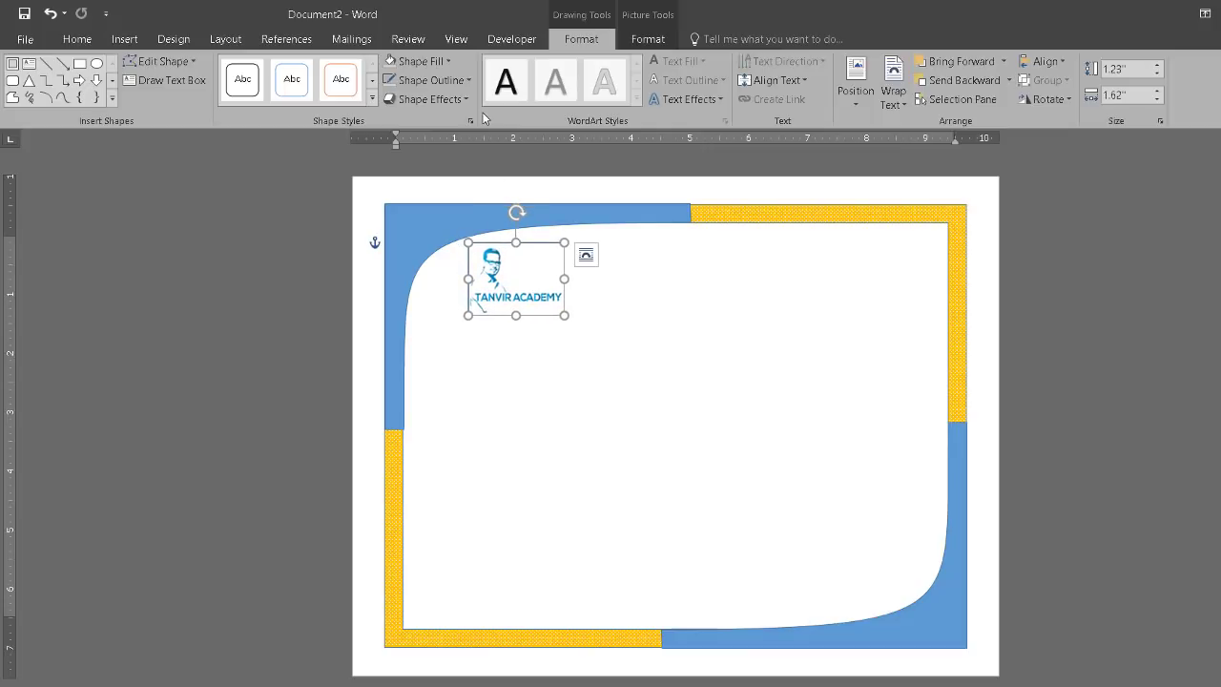
Give the logo picture a light yellow outline border
{"action": "left_click", "coordinate": [462, 99]}
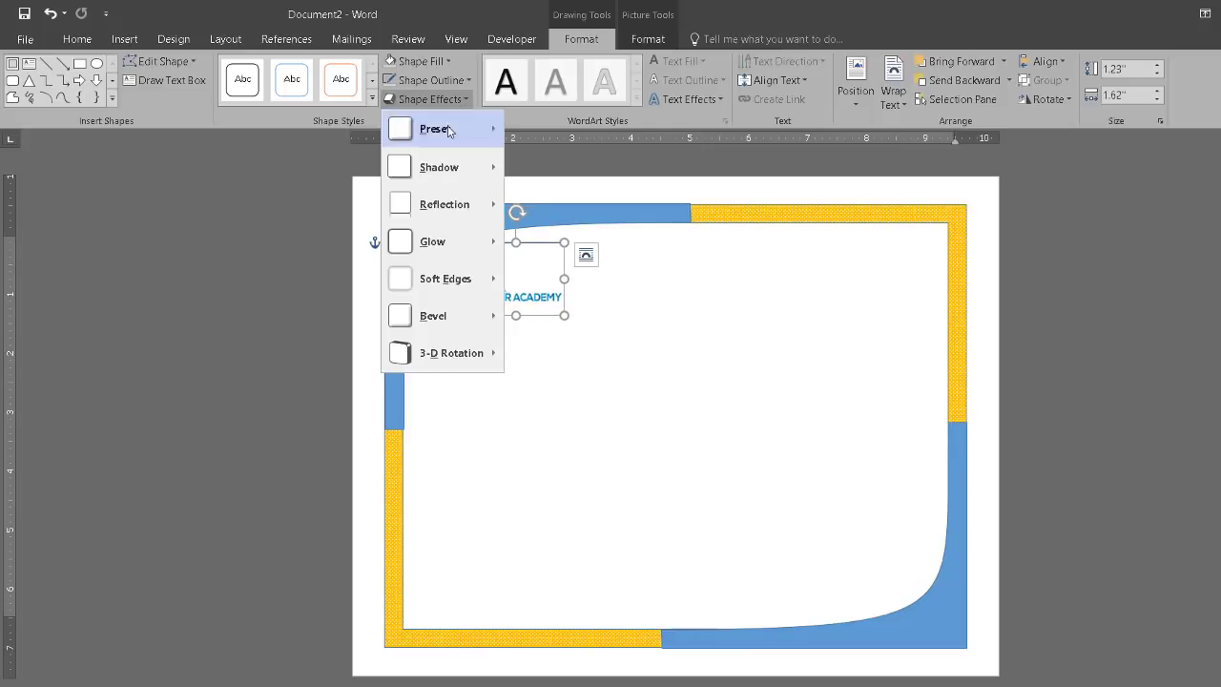
{"action": "left_click", "coordinate": [660, 341]}
{"action": "left_click", "coordinate": [654, 336]}
{"action": "left_click", "coordinate": [525, 275]}
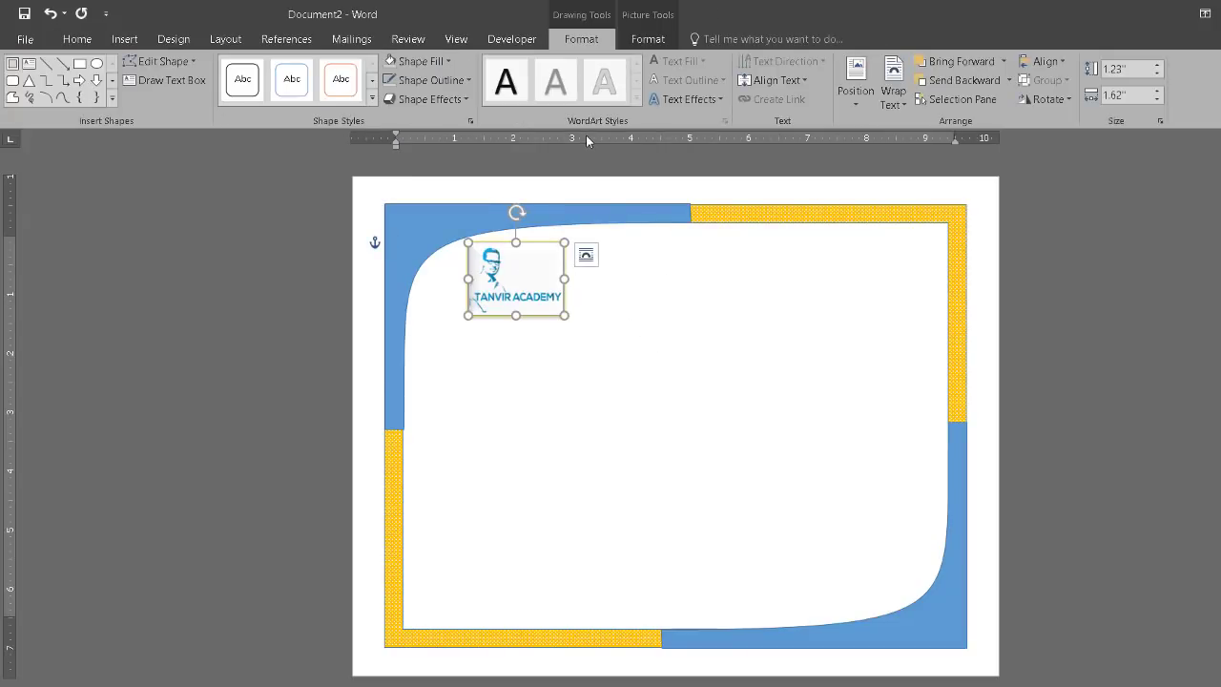
{"action": "left_click", "coordinate": [460, 81]}
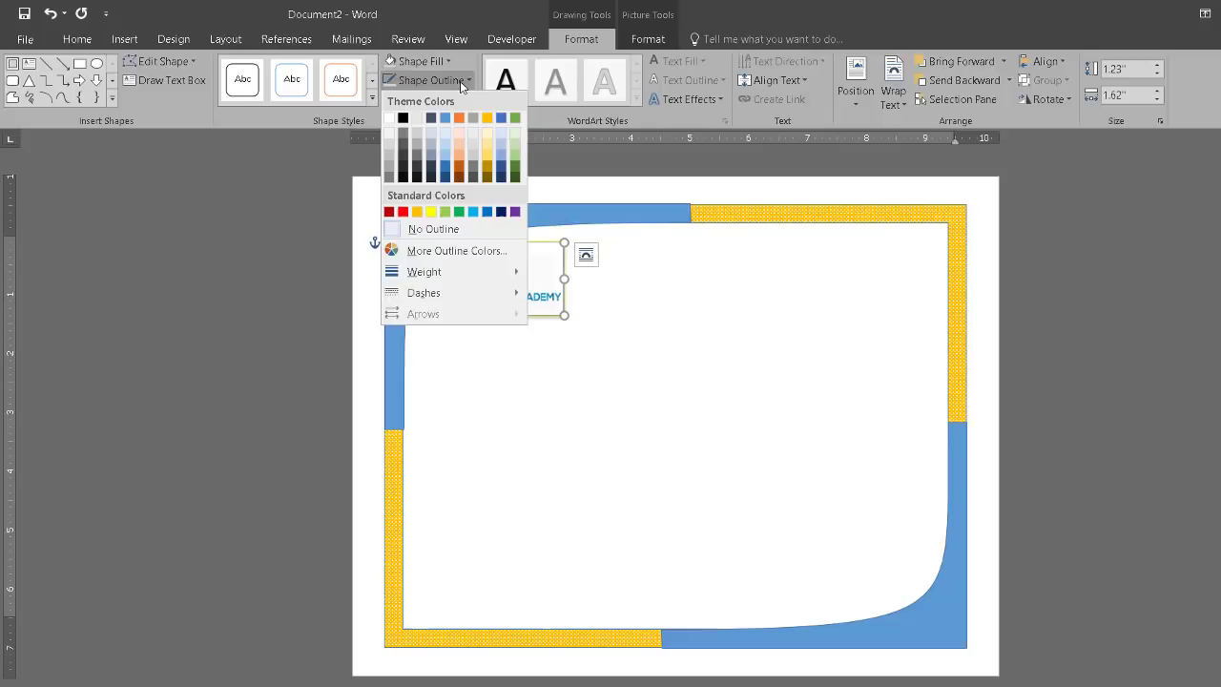
{"action": "left_click", "coordinate": [432, 229]}
Bring up the finished certificate in Document1 for reference
{"action": "left_click", "coordinate": [654, 309]}
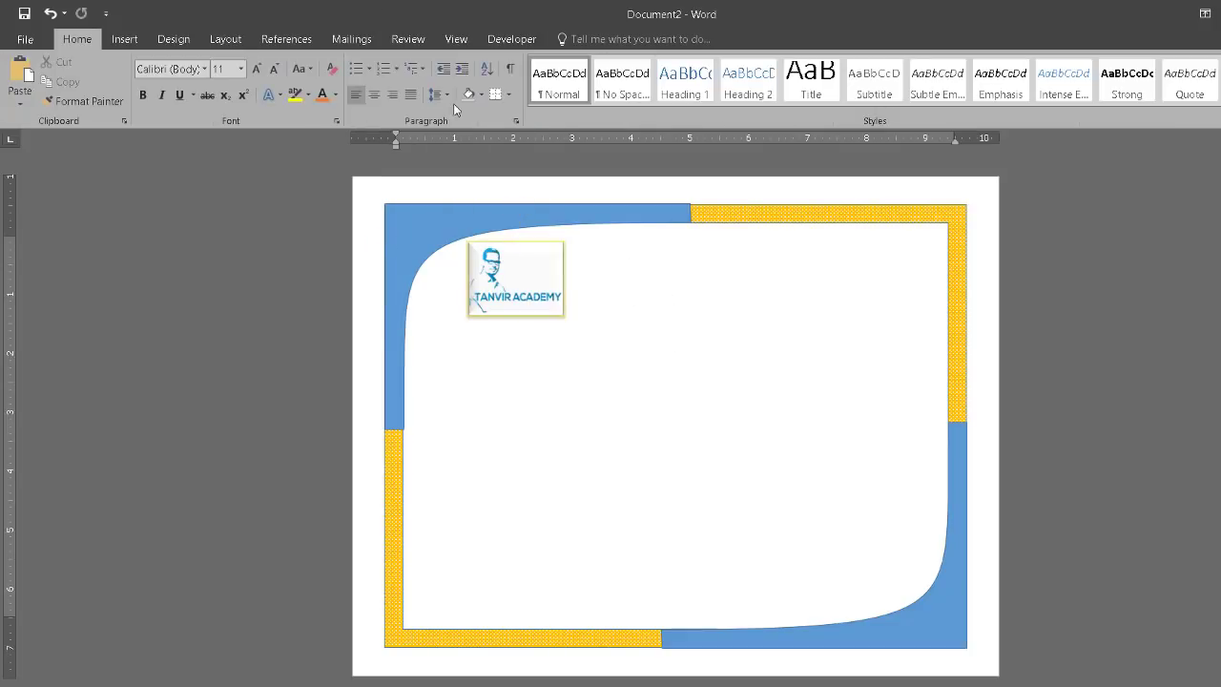
{"action": "left_click", "coordinate": [518, 272]}
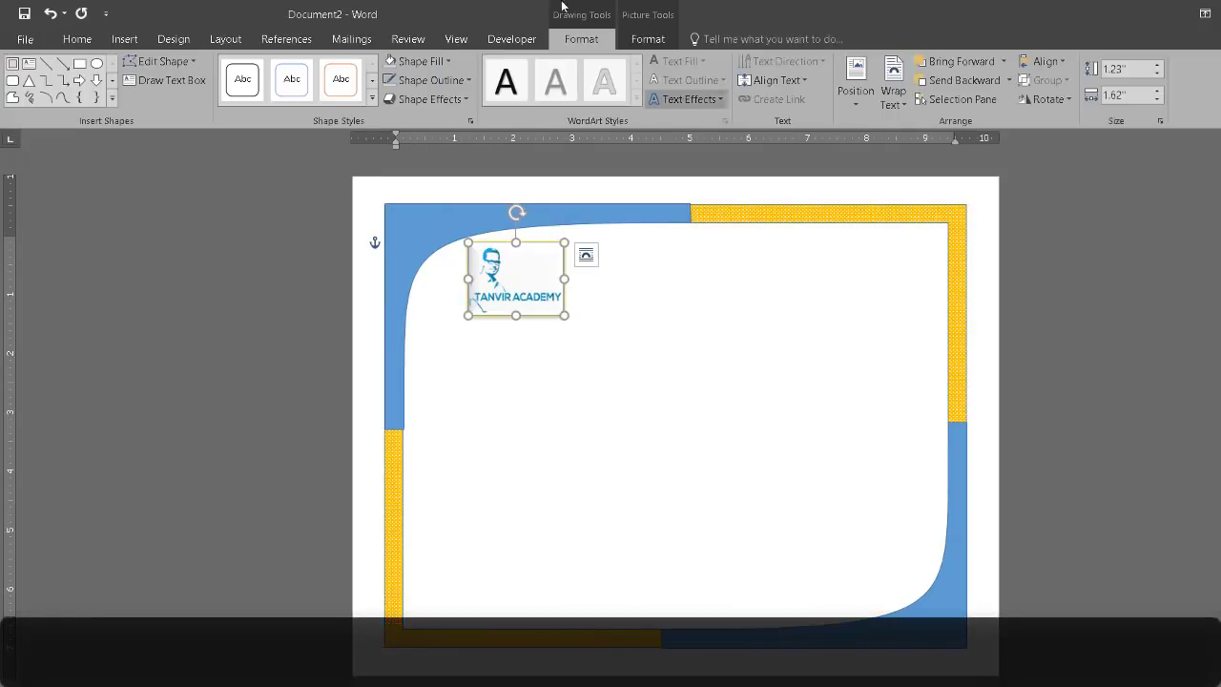
{"action": "mouse_move", "coordinate": [809, 676]}
{"action": "left_click", "coordinate": [734, 649]}
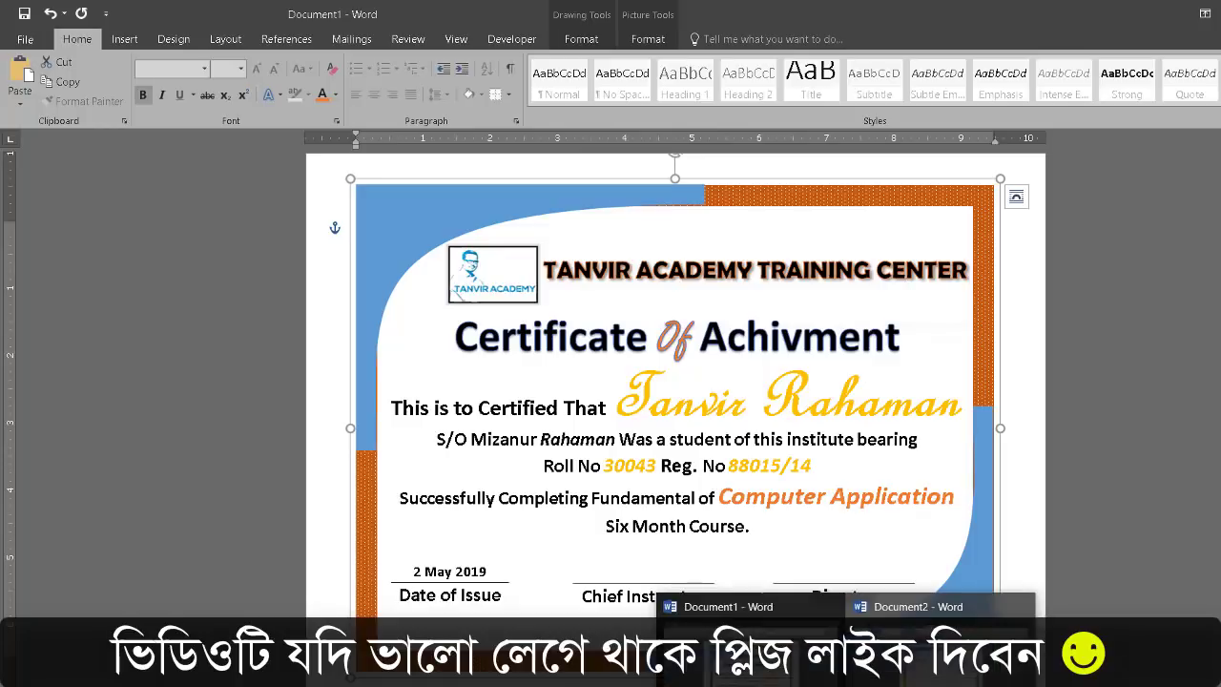
In Document2, insert a 'Your text here' WordArt box and place it right of the logo
{"action": "left_click", "coordinate": [944, 665]}
{"action": "left_click", "coordinate": [628, 267]}
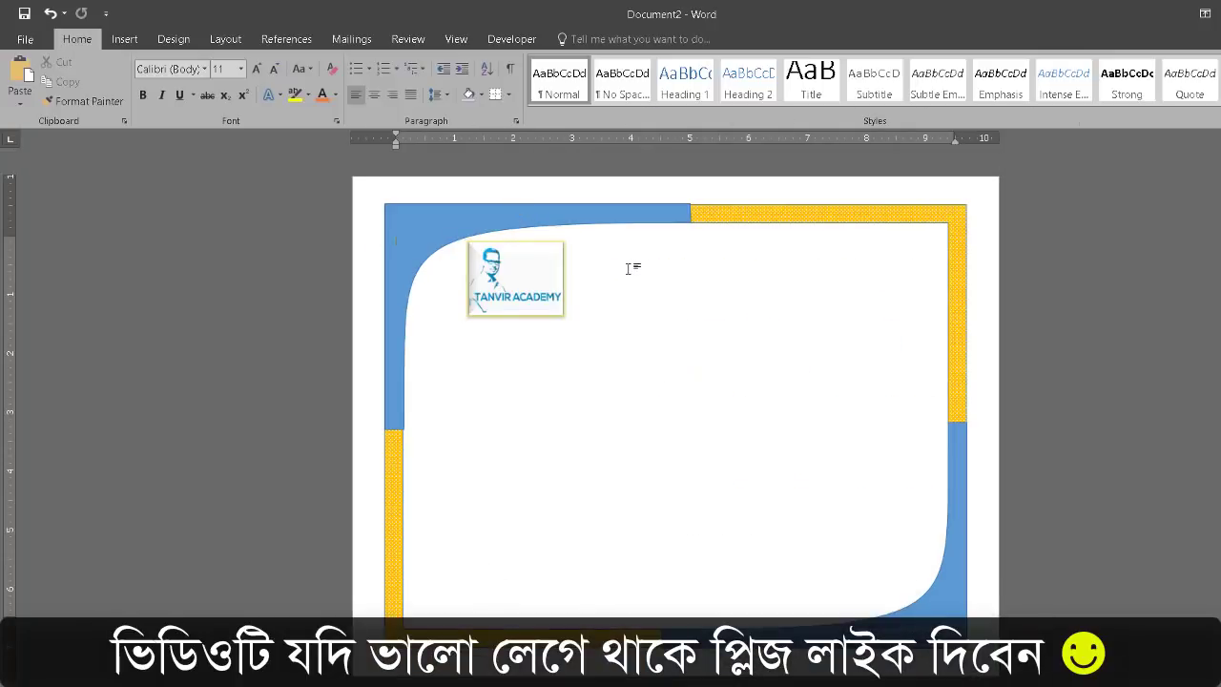
{"action": "left_click", "coordinate": [119, 46]}
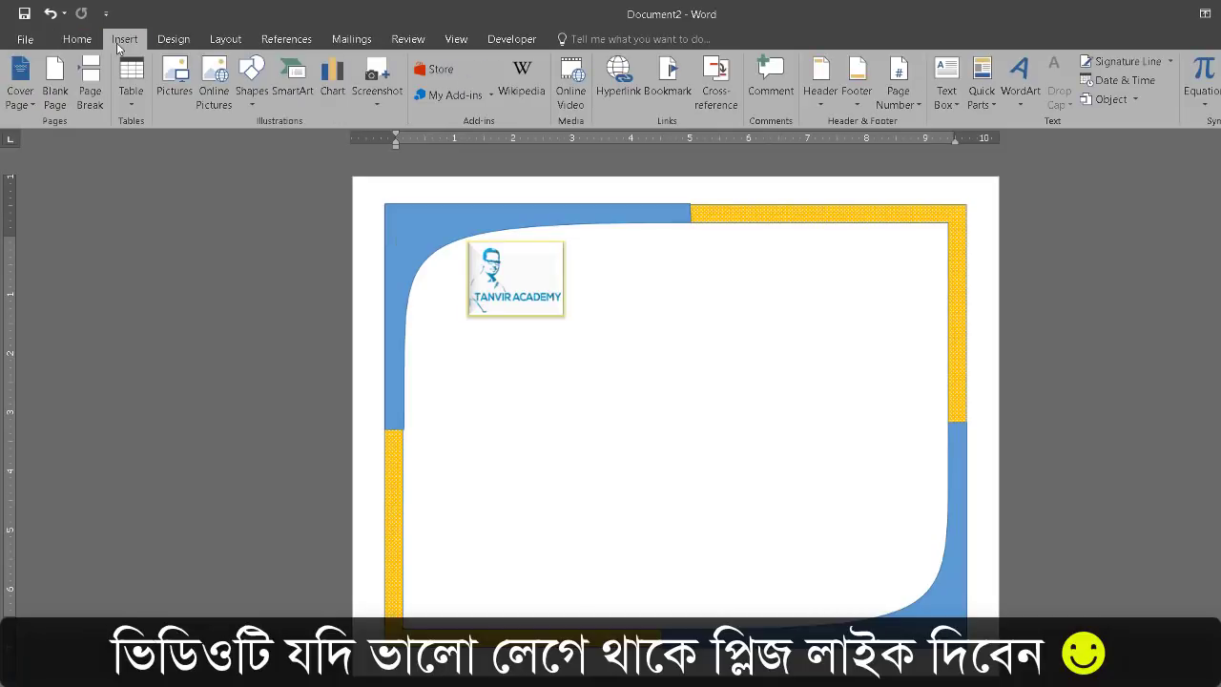
{"action": "left_click", "coordinate": [1023, 105]}
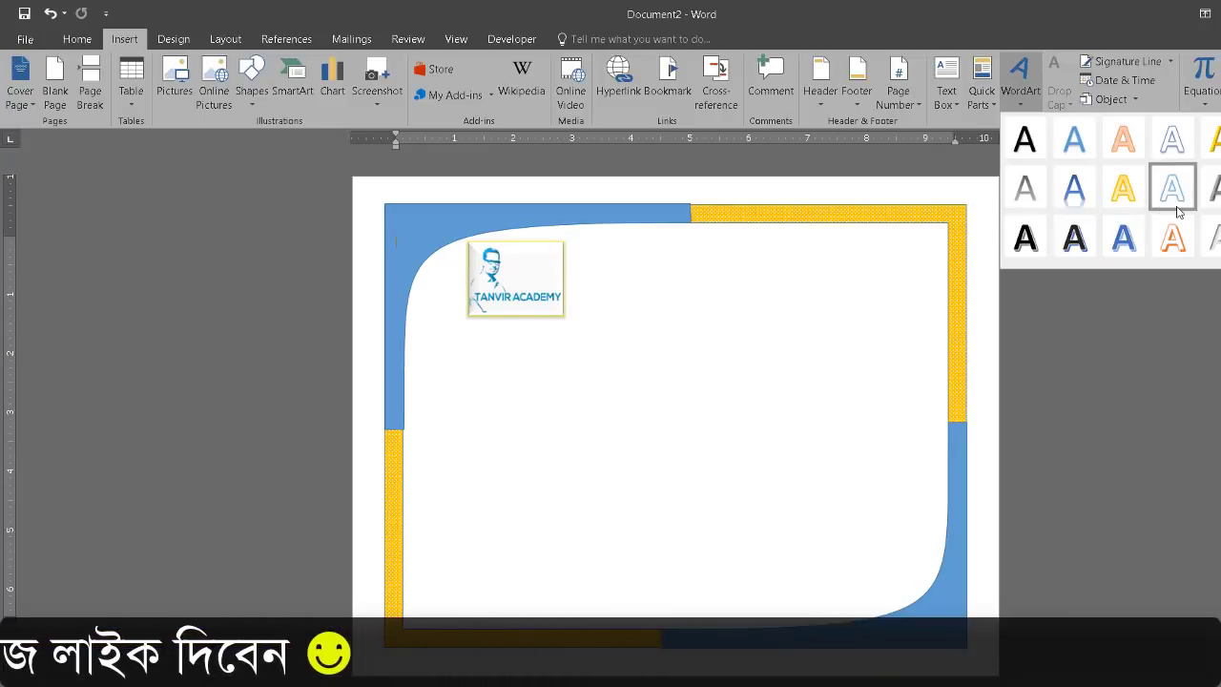
{"action": "left_click", "coordinate": [1074, 236]}
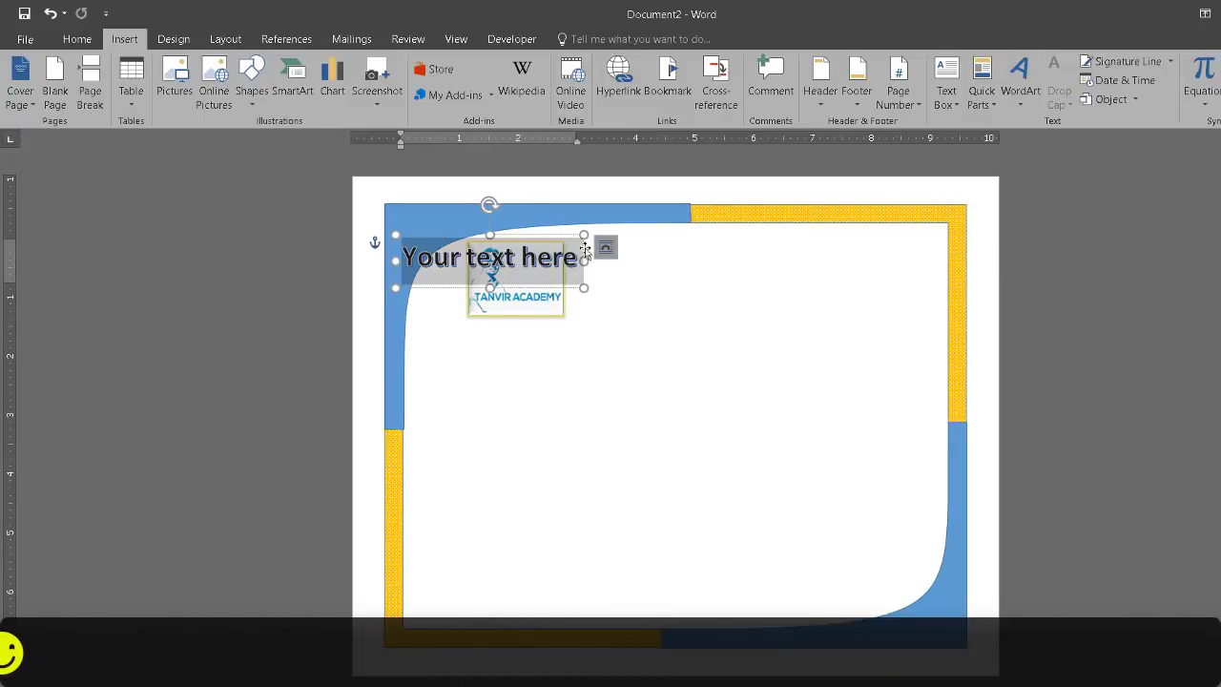
{"action": "left_click_drag", "start_coordinate": [505, 239], "coordinate": [719, 255]}
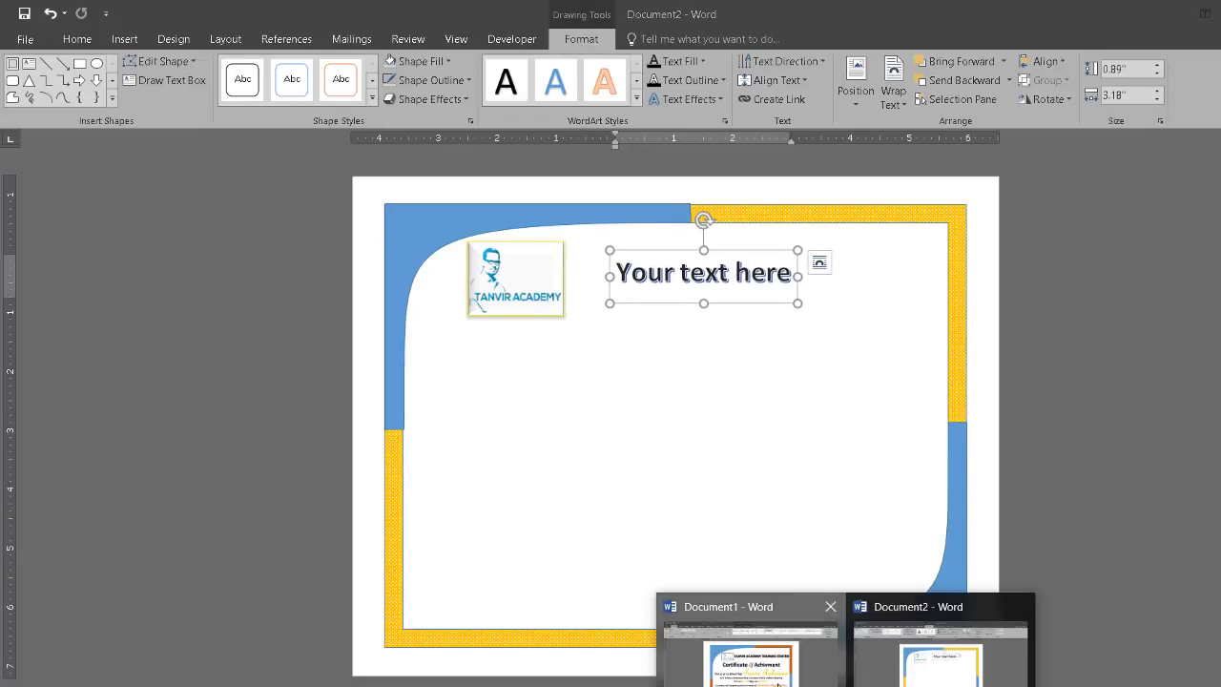
Copy the TANVIR ACADEMY TRAINING CENTER heading from Document1 into the WordArt, keeping source formatting
{"action": "left_click", "coordinate": [748, 653]}
{"action": "left_click_drag", "start_coordinate": [542, 270], "coordinate": [968, 272]}
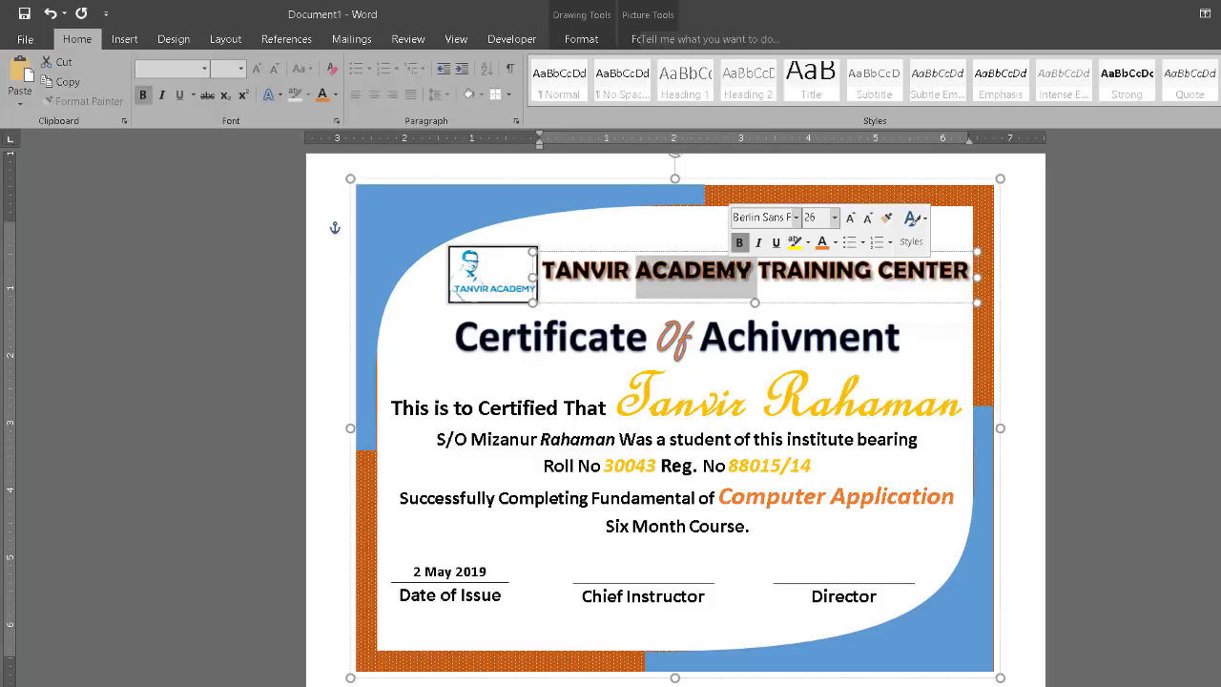
{"action": "right_click", "coordinate": [730, 270]}
{"action": "left_click", "coordinate": [766, 303]}
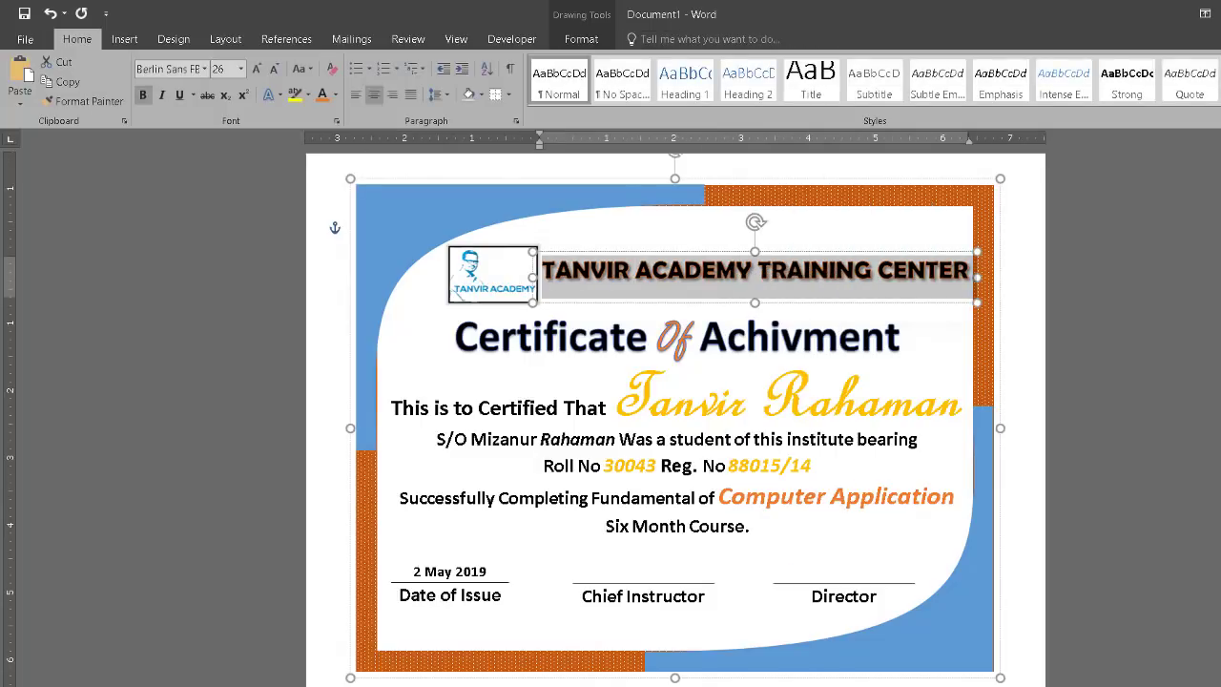
{"action": "left_click", "coordinate": [940, 649]}
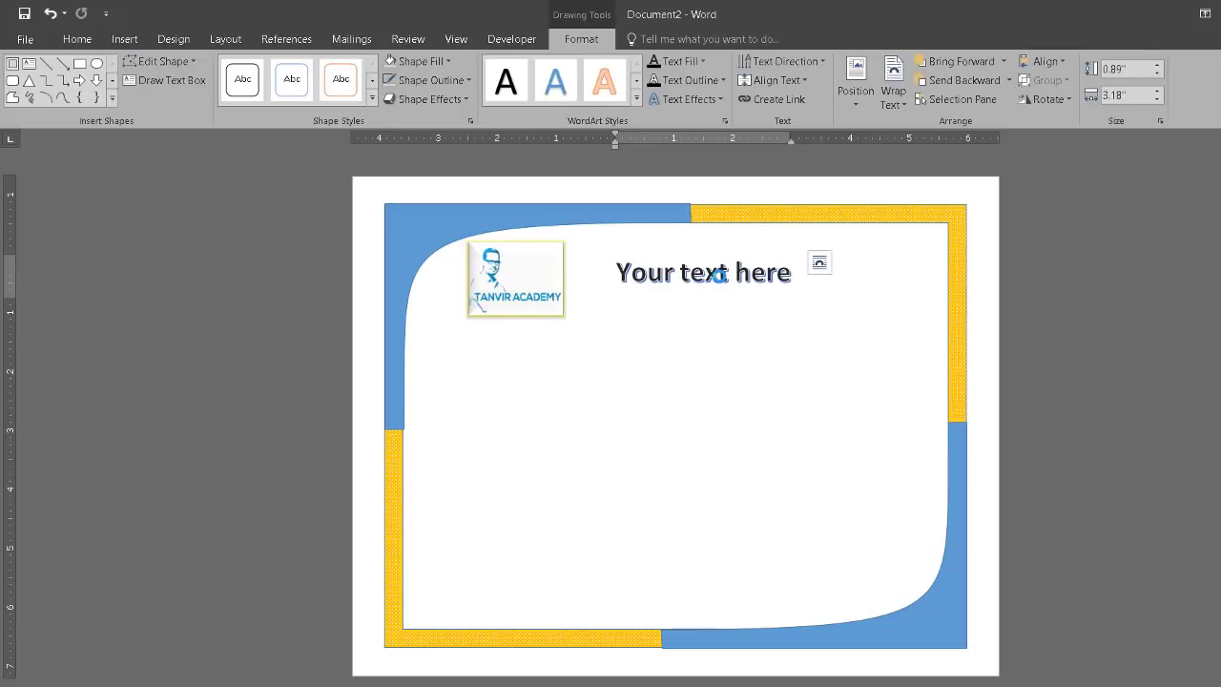
{"action": "left_click", "coordinate": [720, 277]}
{"action": "double_click", "coordinate": [722, 277]}
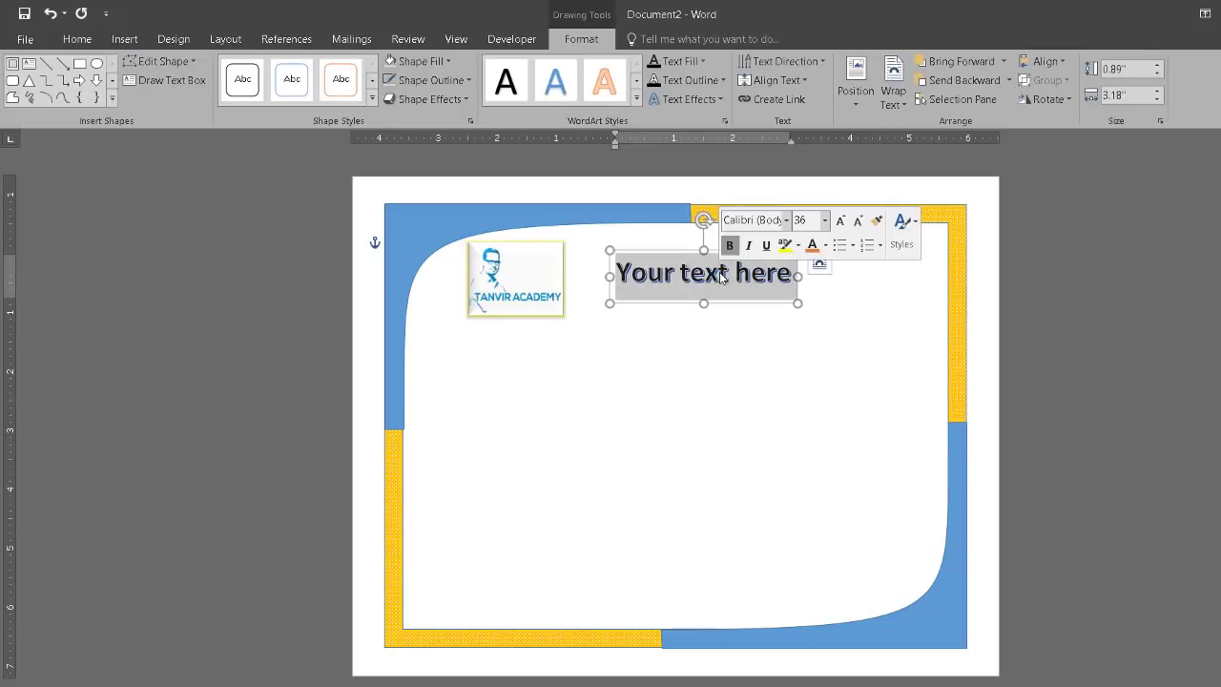
{"action": "right_click", "coordinate": [722, 277]}
{"action": "left_click", "coordinate": [755, 346]}
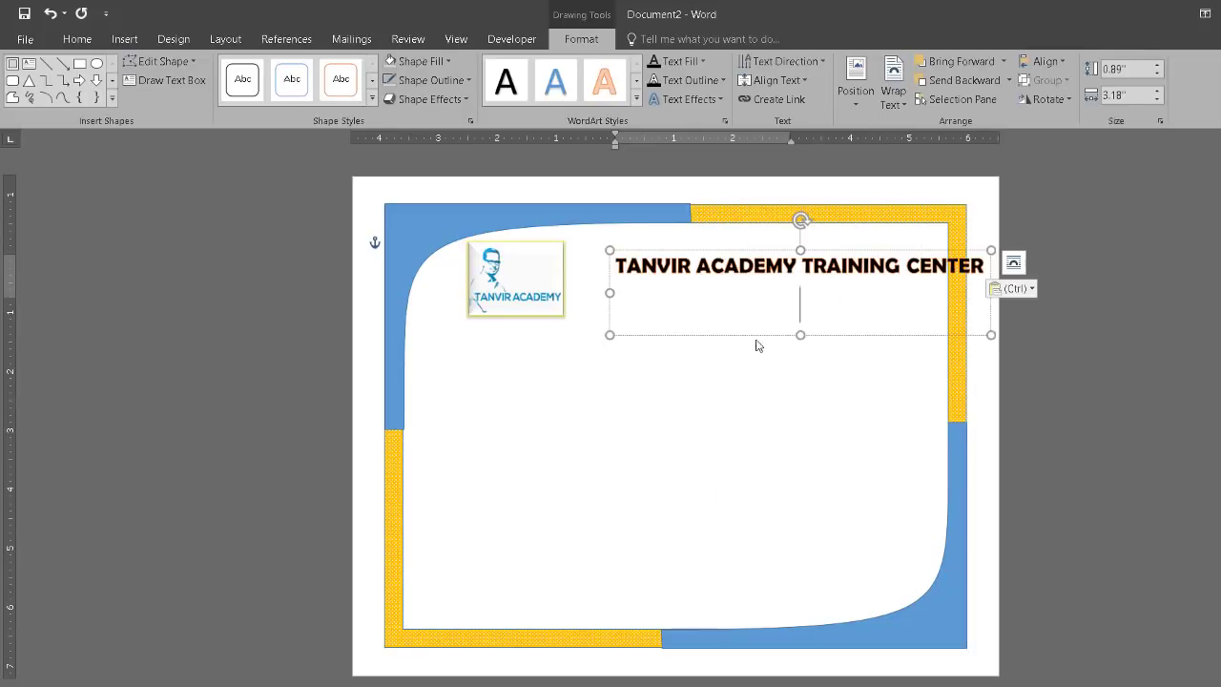
Delete the WordArt's blank second line and align the title level with the logo
{"action": "left_click_drag", "start_coordinate": [873, 254], "coordinate": [806, 247]}
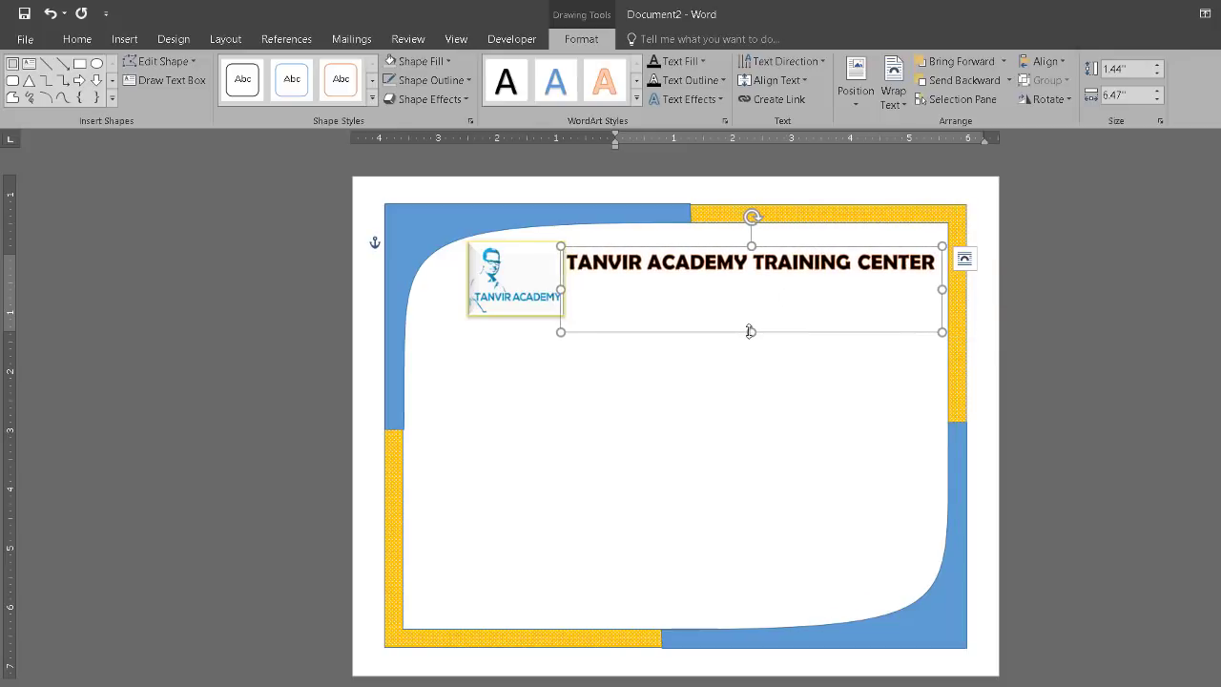
{"action": "left_click", "coordinate": [738, 317]}
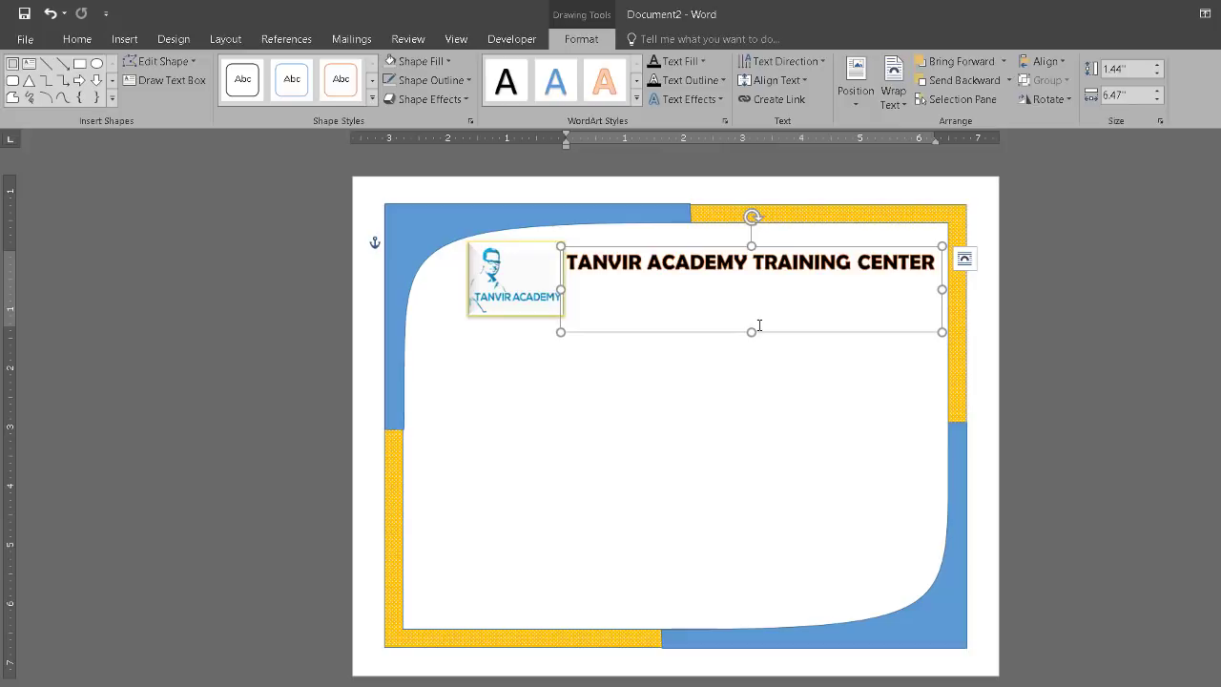
{"action": "key", "text": "BackSpace"}
{"action": "key", "text": "BackSpace"}
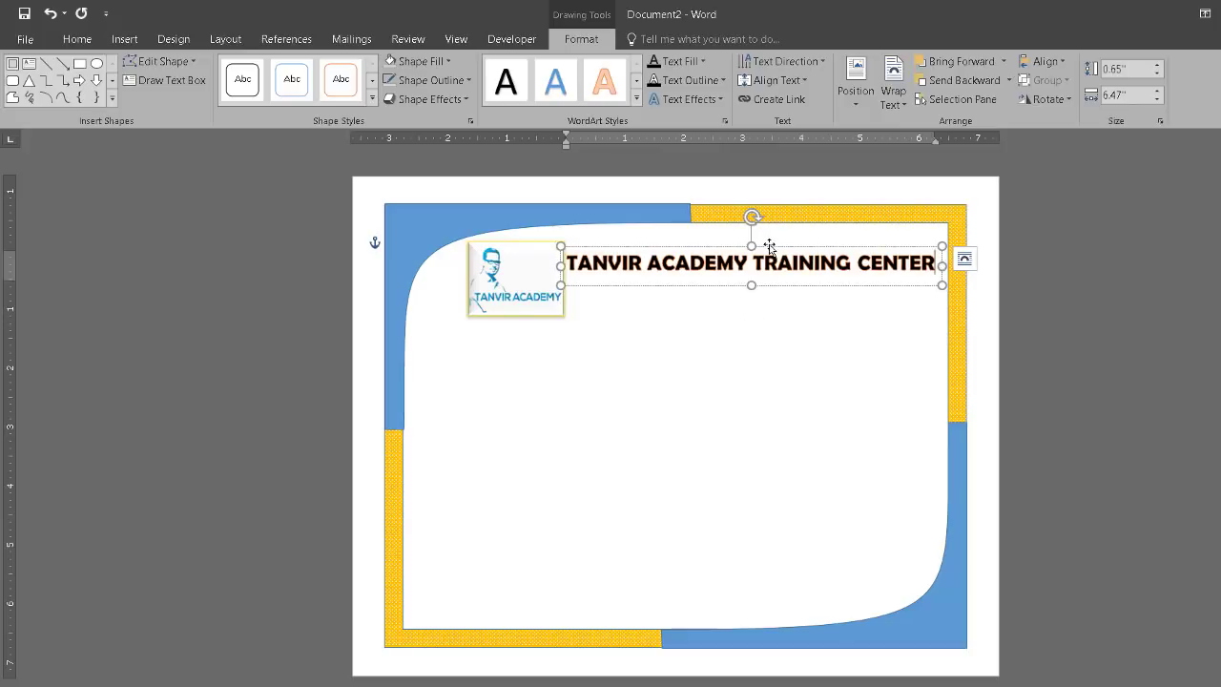
{"action": "left_click_drag", "start_coordinate": [770, 250], "coordinate": [775, 264]}
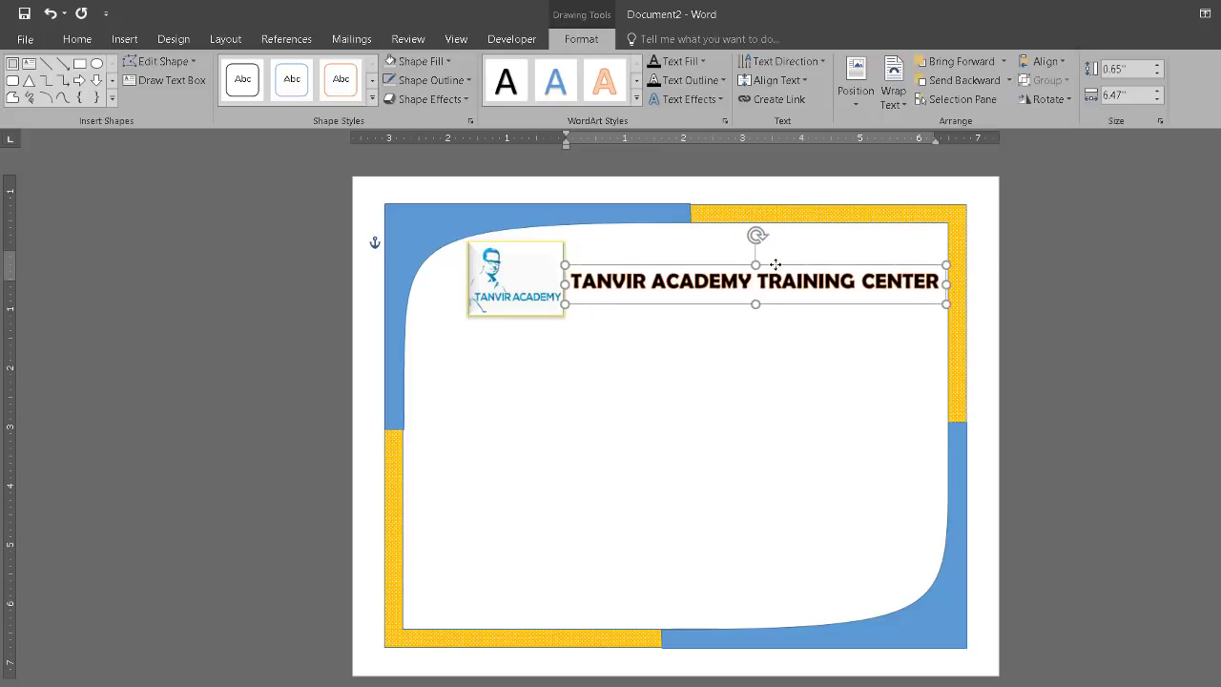
{"action": "left_click", "coordinate": [534, 250]}
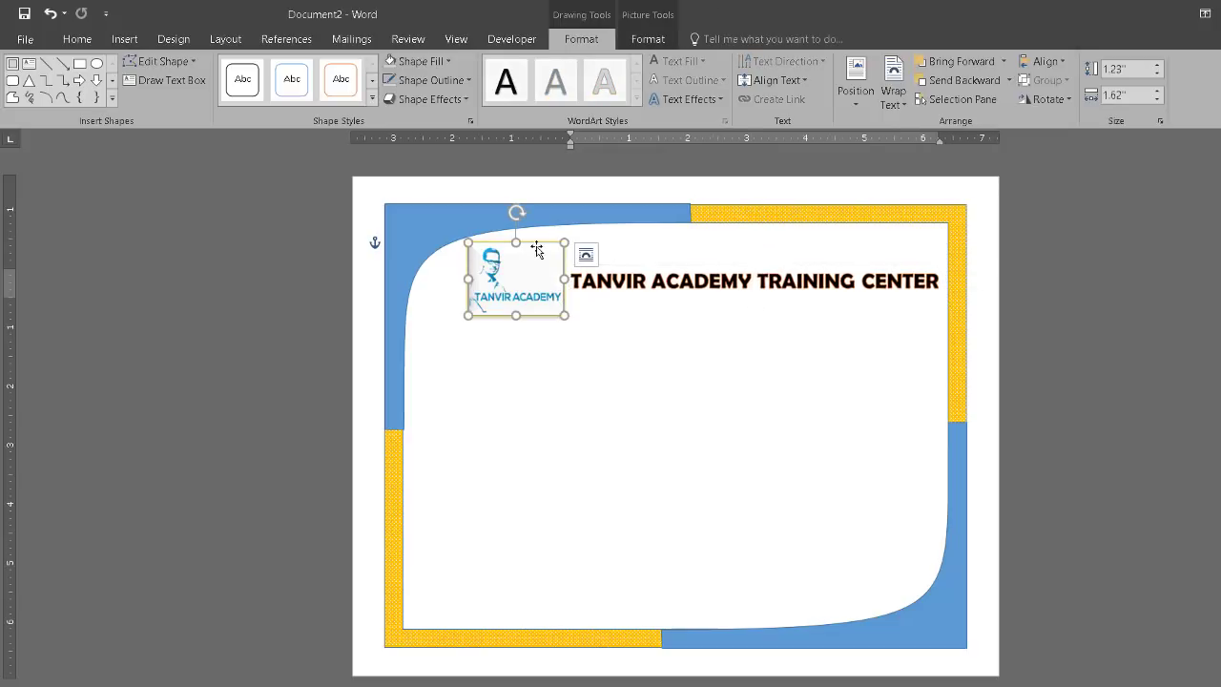
Nudge the logo and title left and apply the blue shadowed WordArt style to the title
{"action": "left_click_drag", "start_coordinate": [535, 250], "coordinate": [517, 252]}
{"action": "left_click", "coordinate": [632, 281]}
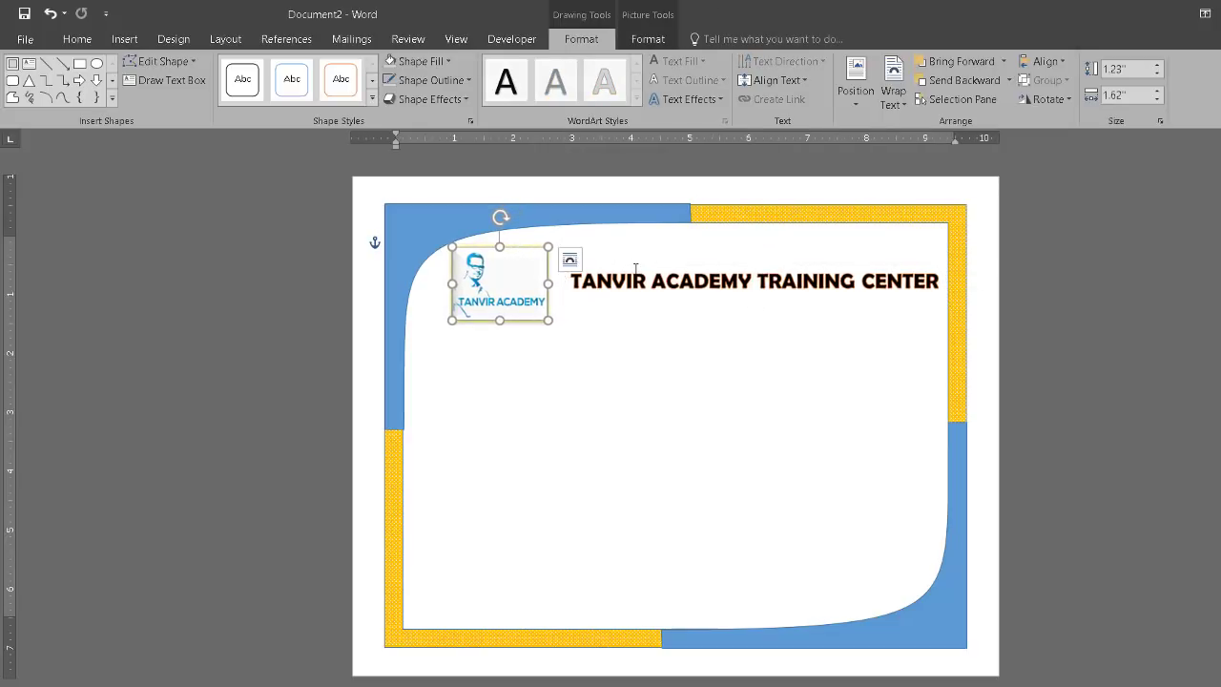
{"action": "left_click_drag", "start_coordinate": [726, 266], "coordinate": [719, 259]}
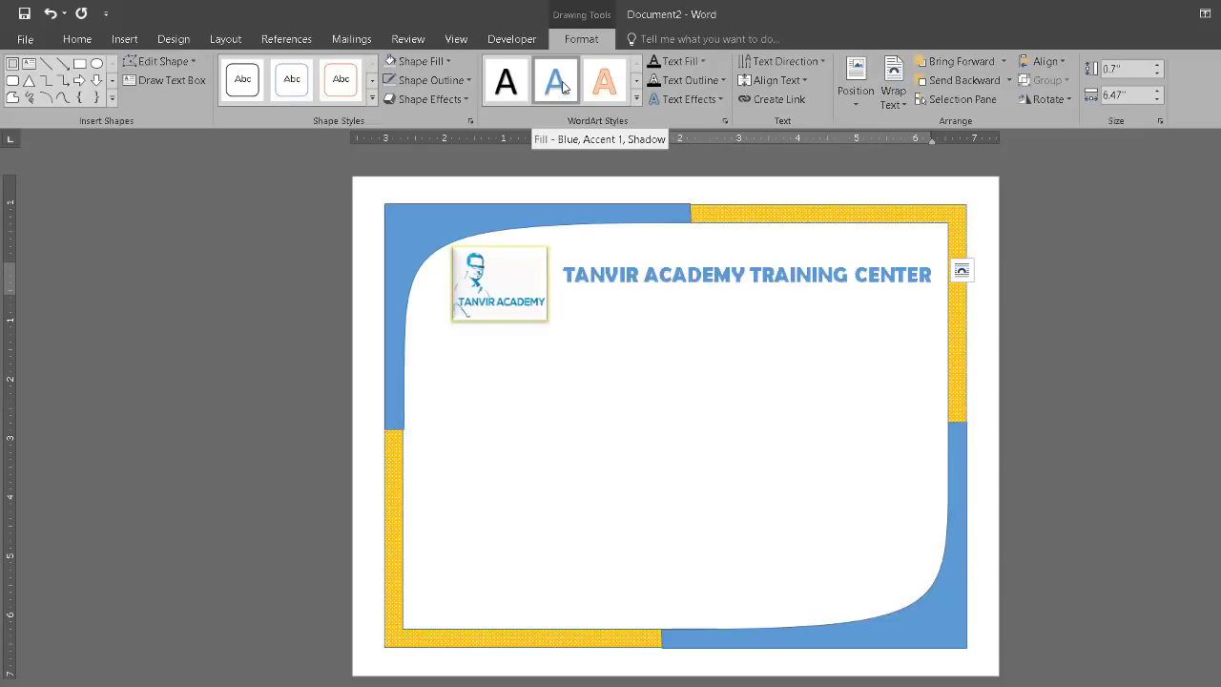
{"action": "left_click", "coordinate": [564, 87]}
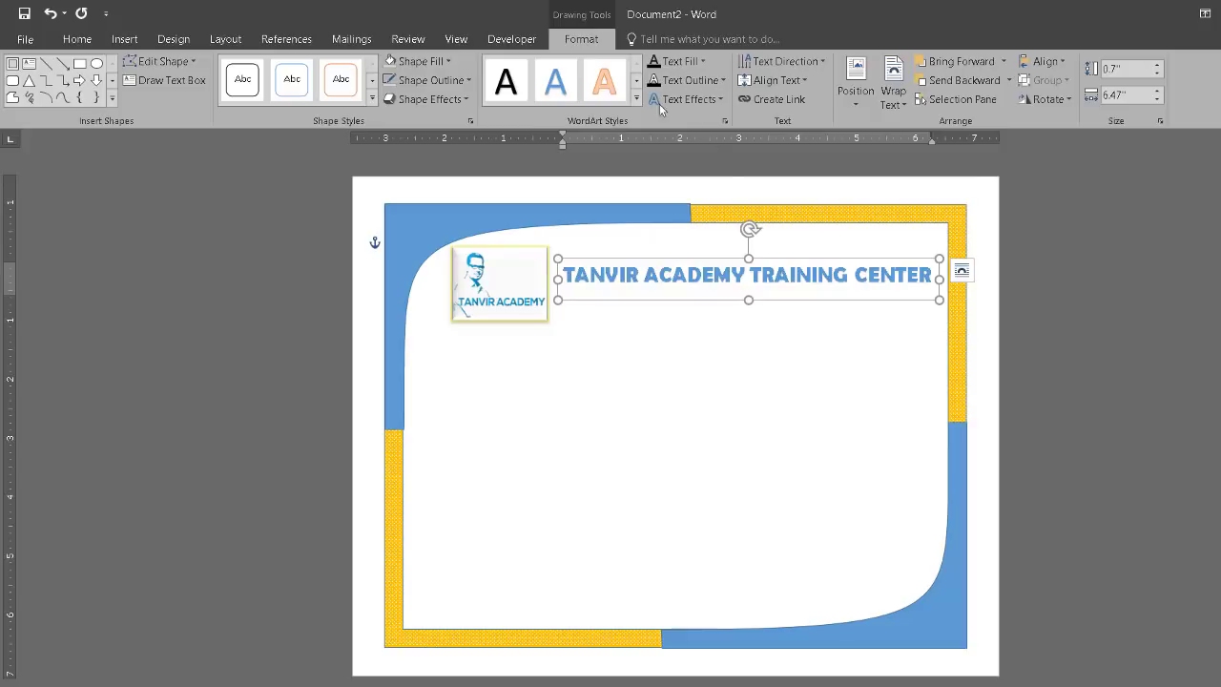
Add an Offset Center shadow to the academy heading
{"action": "left_click", "coordinate": [465, 102]}
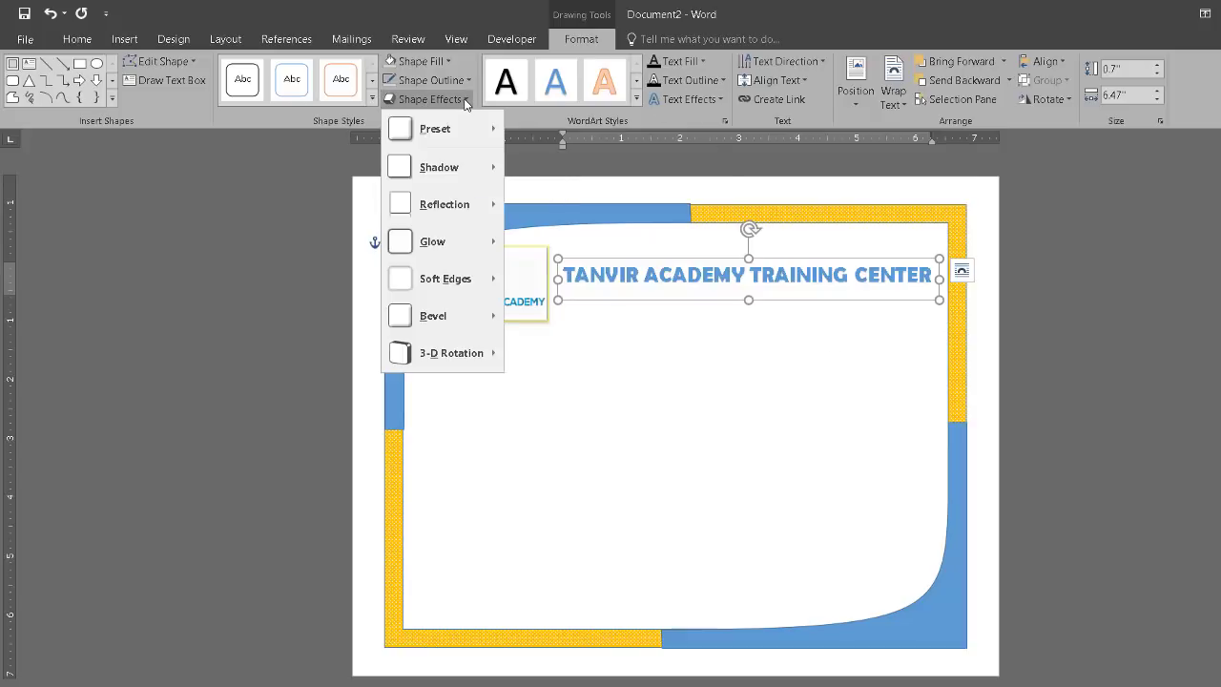
{"action": "mouse_move", "coordinate": [448, 168]}
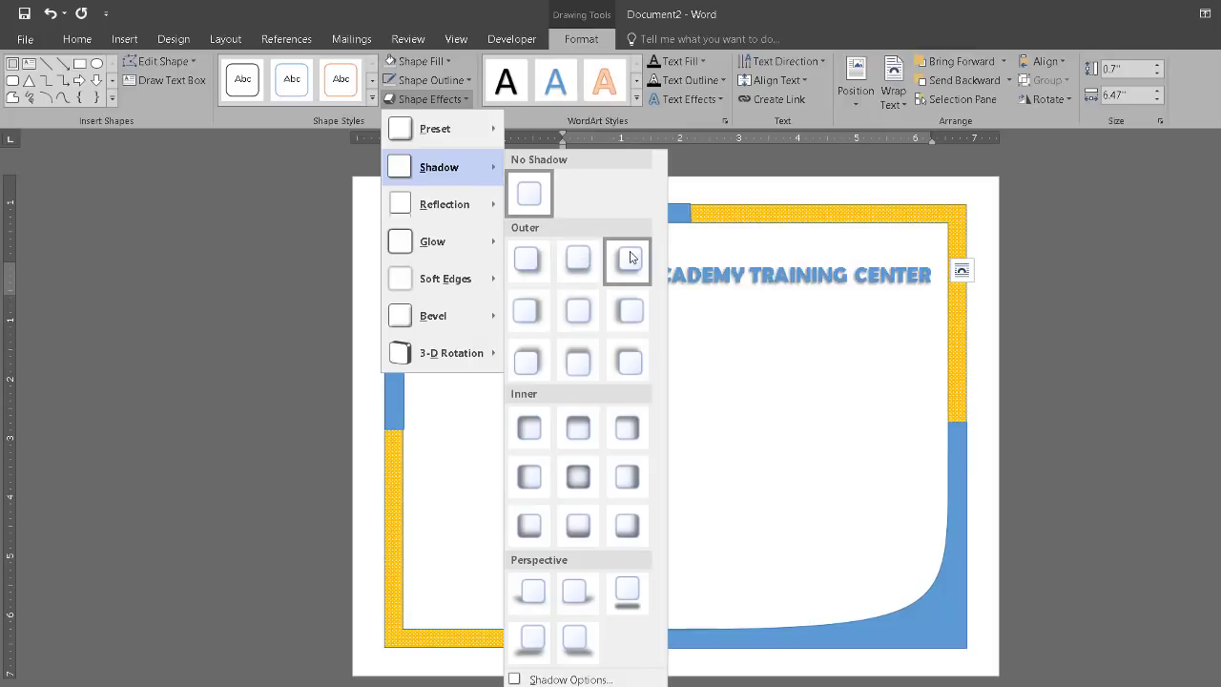
{"action": "left_click", "coordinate": [578, 311]}
{"action": "left_click", "coordinate": [833, 442]}
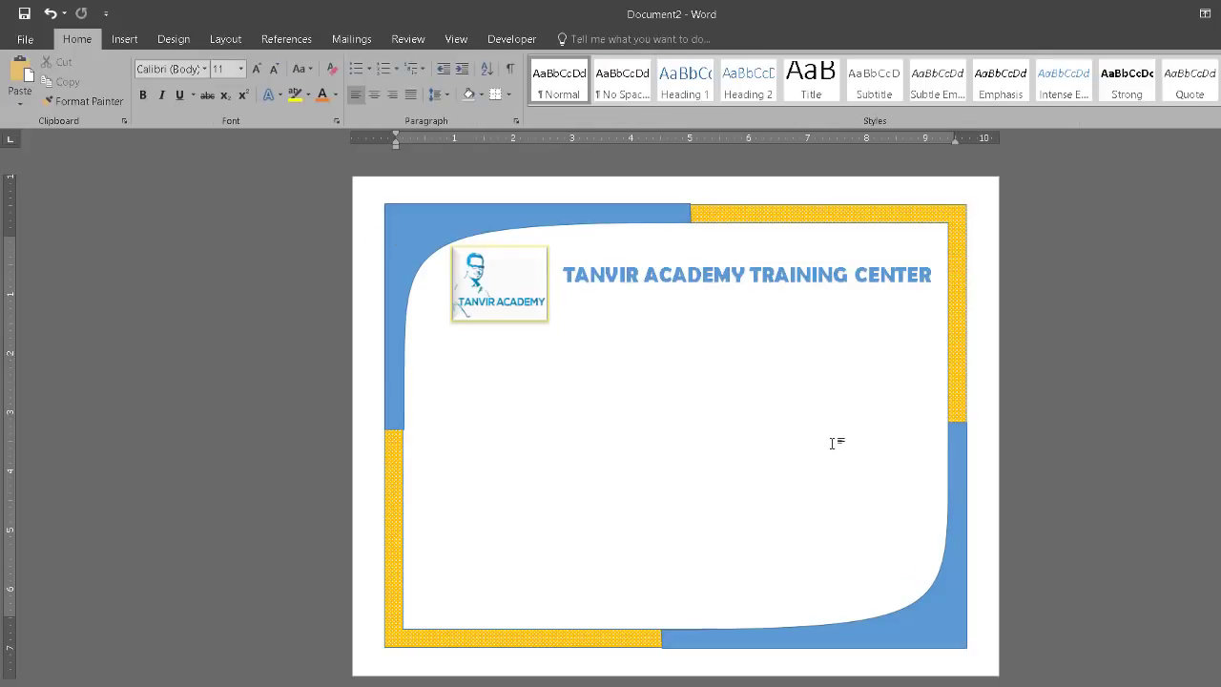
Move the academy heading slightly left toward the logo
{"action": "left_click", "coordinate": [775, 274]}
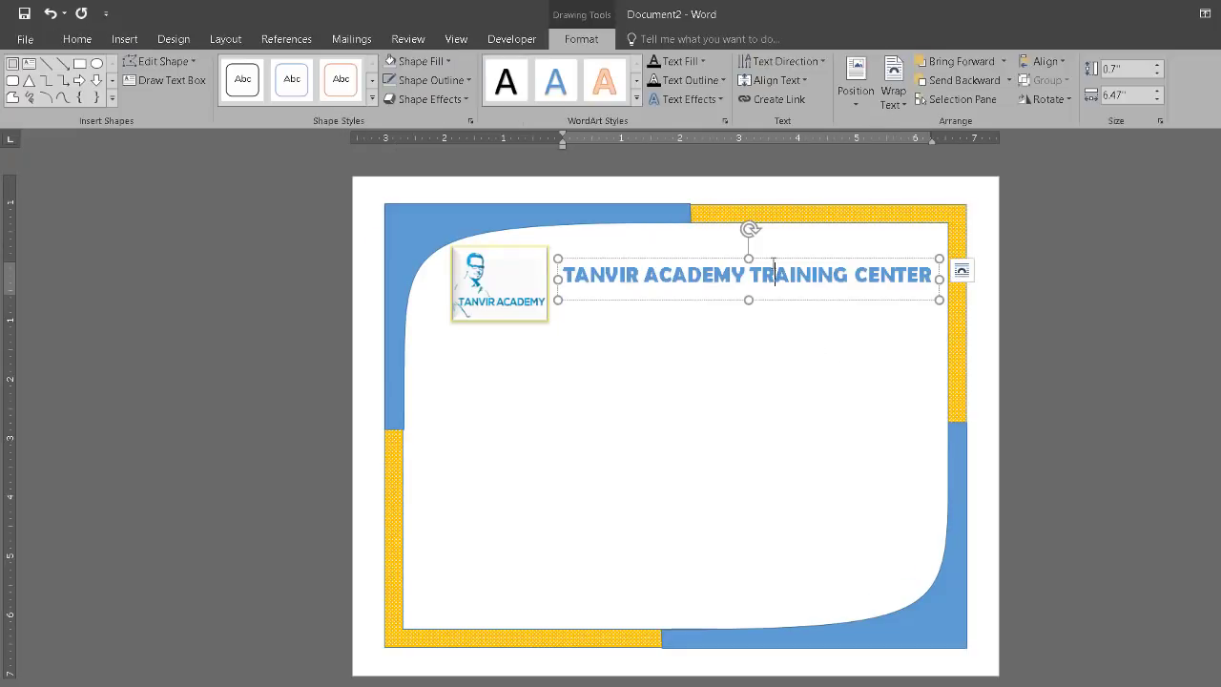
{"action": "left_click_drag", "start_coordinate": [770, 257], "coordinate": [765, 257]}
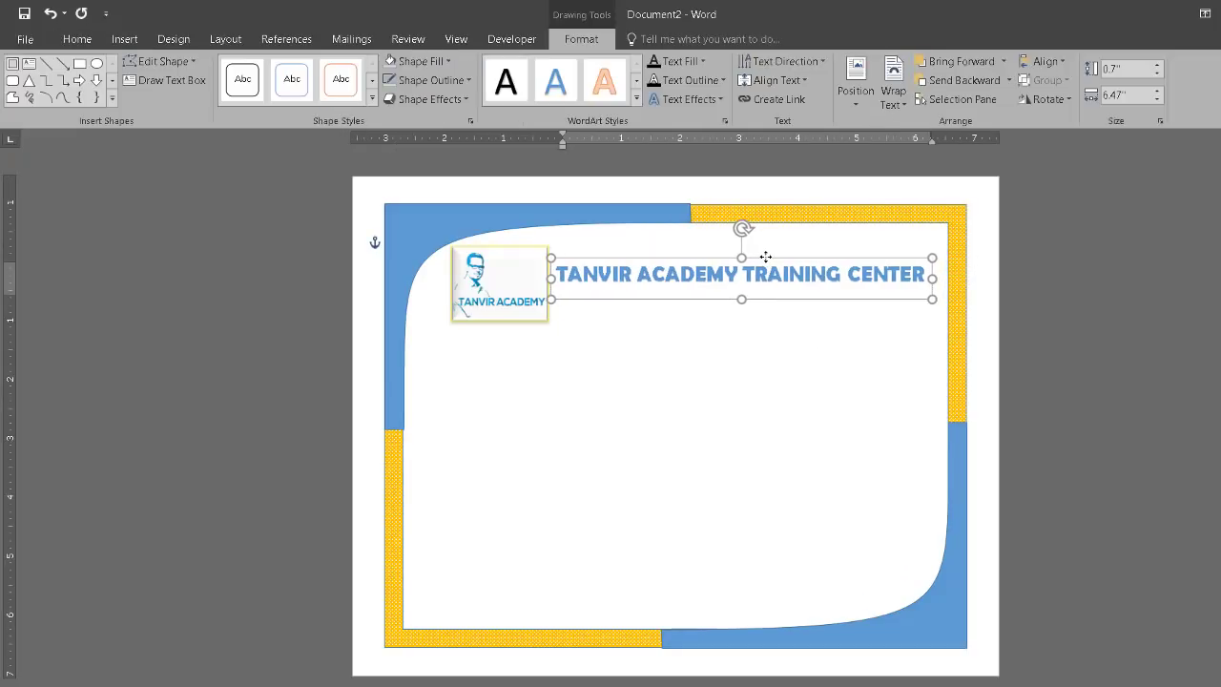
{"action": "left_click", "coordinate": [790, 390]}
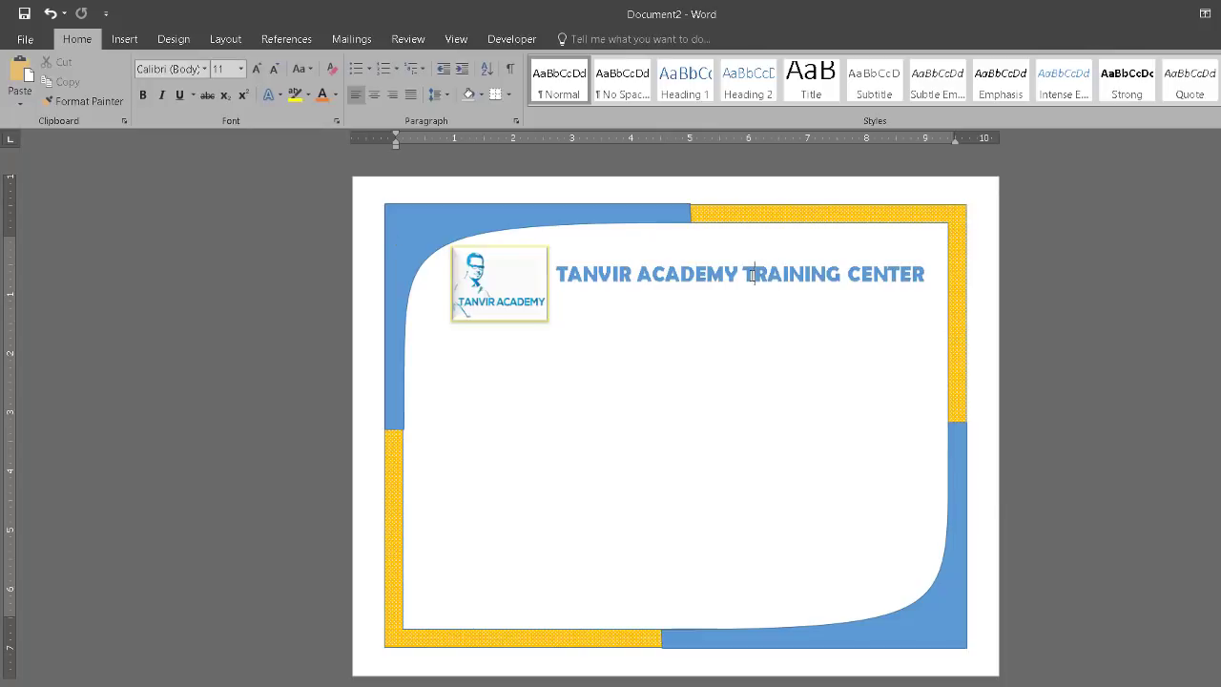
{"action": "left_click", "coordinate": [752, 274]}
{"action": "left_click", "coordinate": [741, 392]}
Compare with the heading box in the finished Document1 certificate, then return to Document2
{"action": "left_click", "coordinate": [750, 652]}
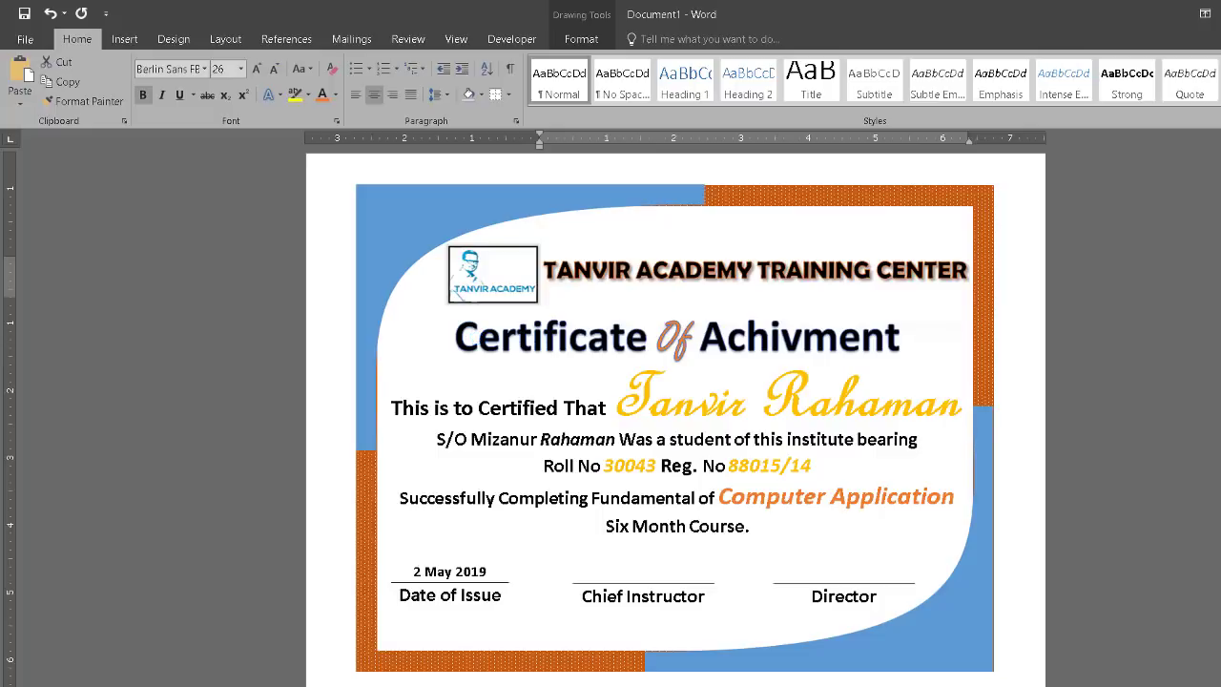
{"action": "left_click", "coordinate": [753, 276]}
{"action": "mouse_move", "coordinate": [892, 655]}
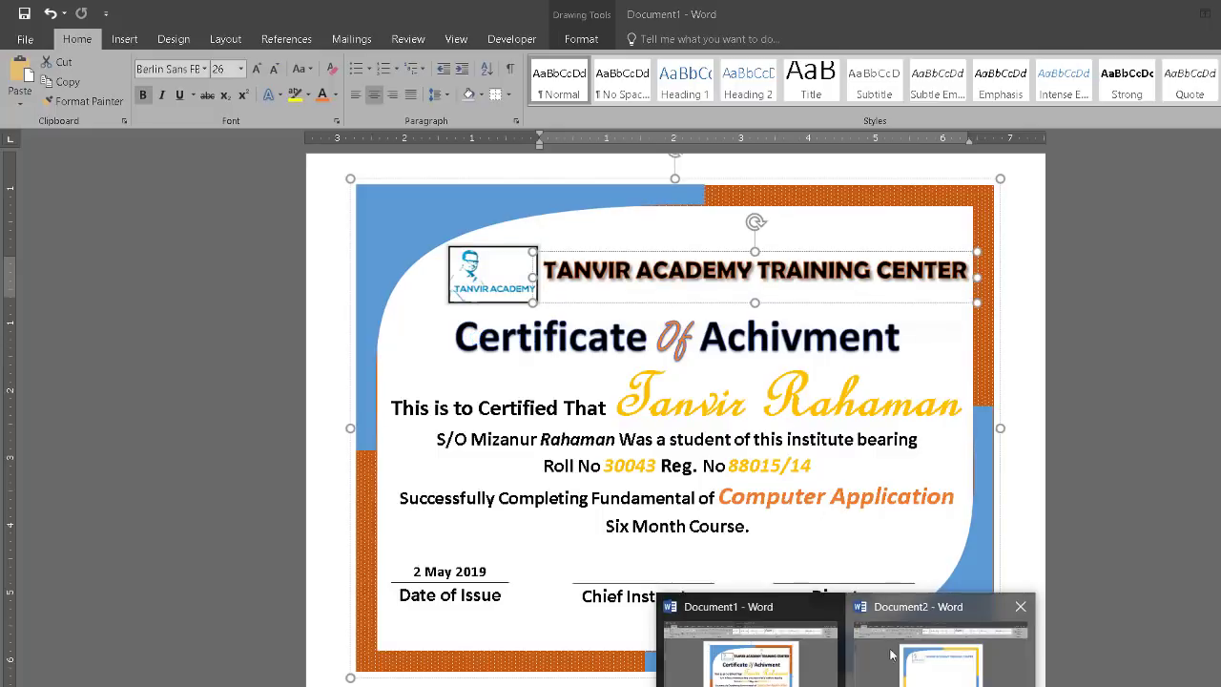
{"action": "left_click", "coordinate": [915, 635]}
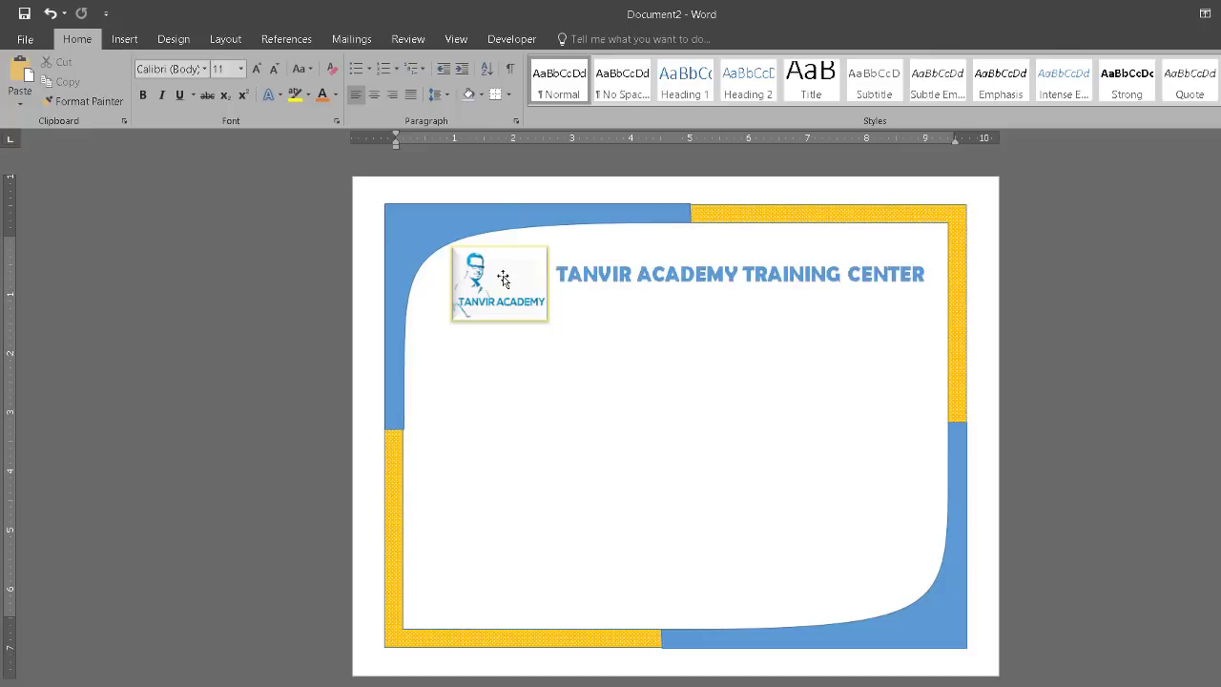
Shrink the logo picture to a slightly shorter height
{"action": "left_click", "coordinate": [525, 303]}
{"action": "mouse_move", "coordinate": [547, 321]}
{"action": "left_mouse_down"}
{"action": "mouse_move", "coordinate": [532, 310]}
{"action": "mouse_move", "coordinate": [547, 306]}
{"action": "left_mouse_up"}
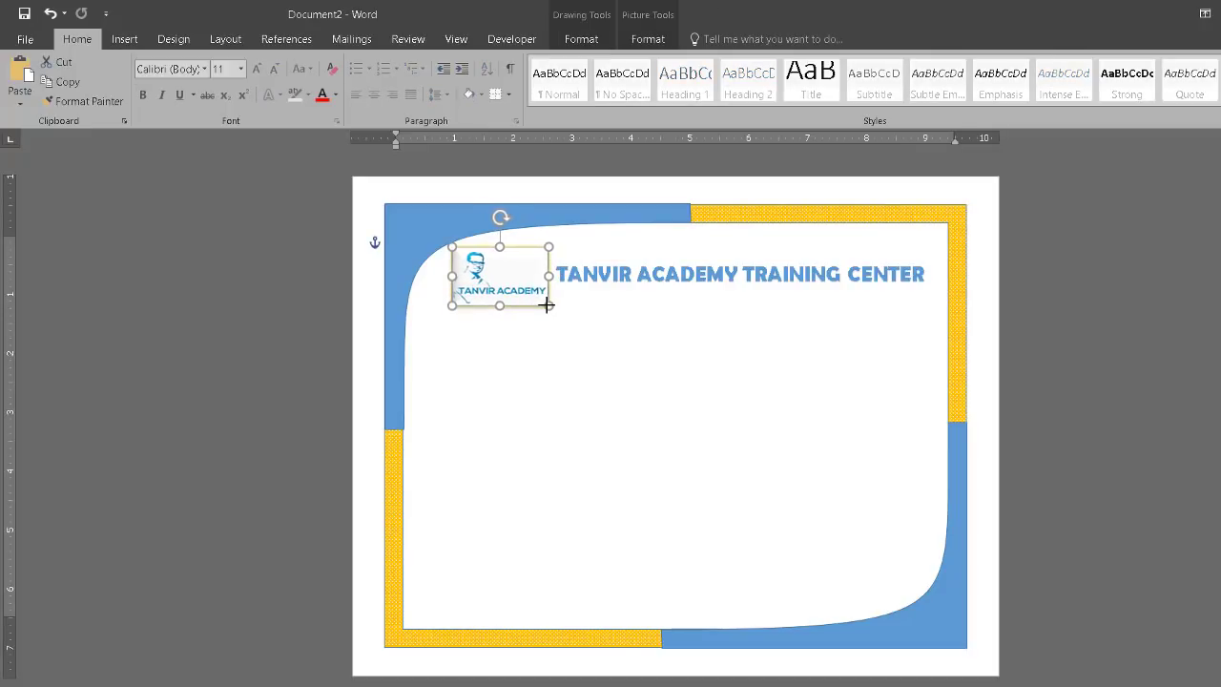
{"action": "left_click", "coordinate": [837, 360]}
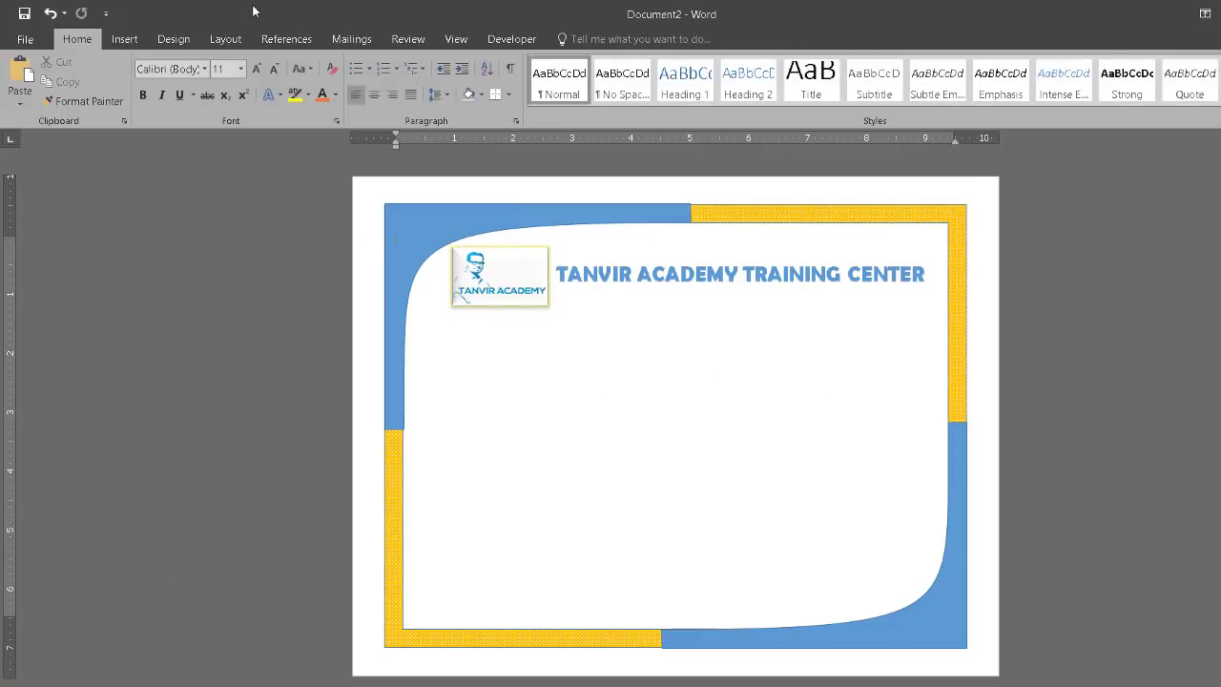
{"action": "left_click", "coordinate": [127, 42]}
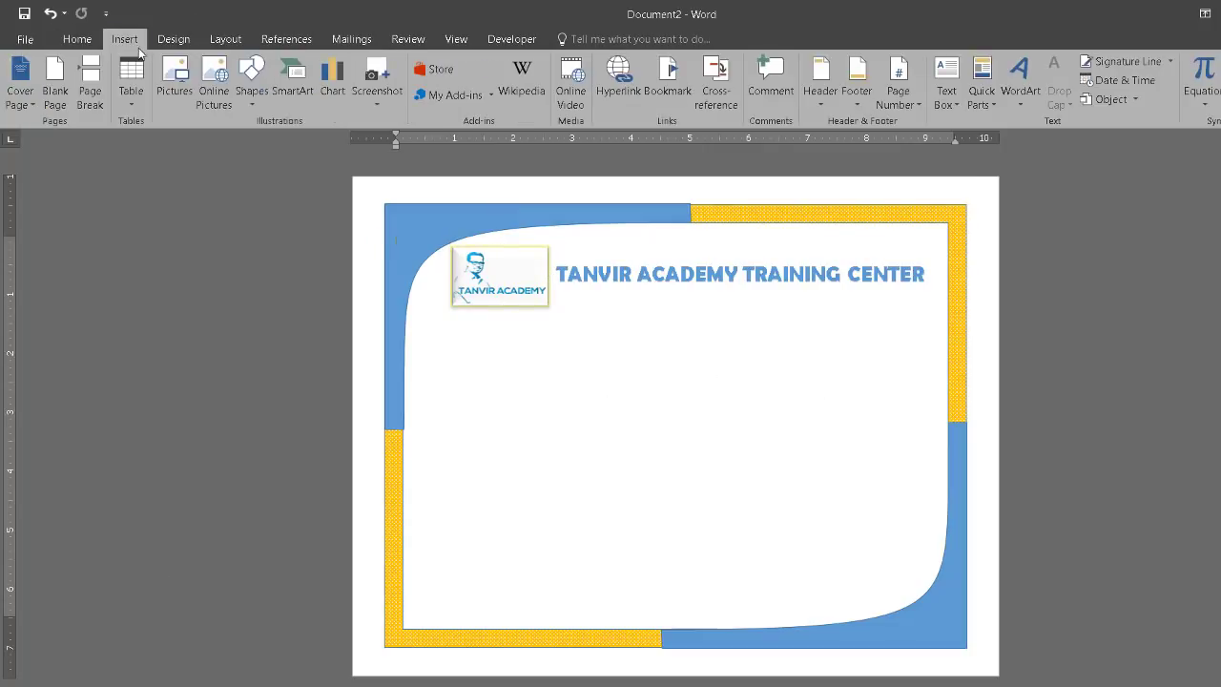
Draw a wide 1.44 by 7.5-inch text box below the academy heading
{"action": "left_click", "coordinate": [258, 107]}
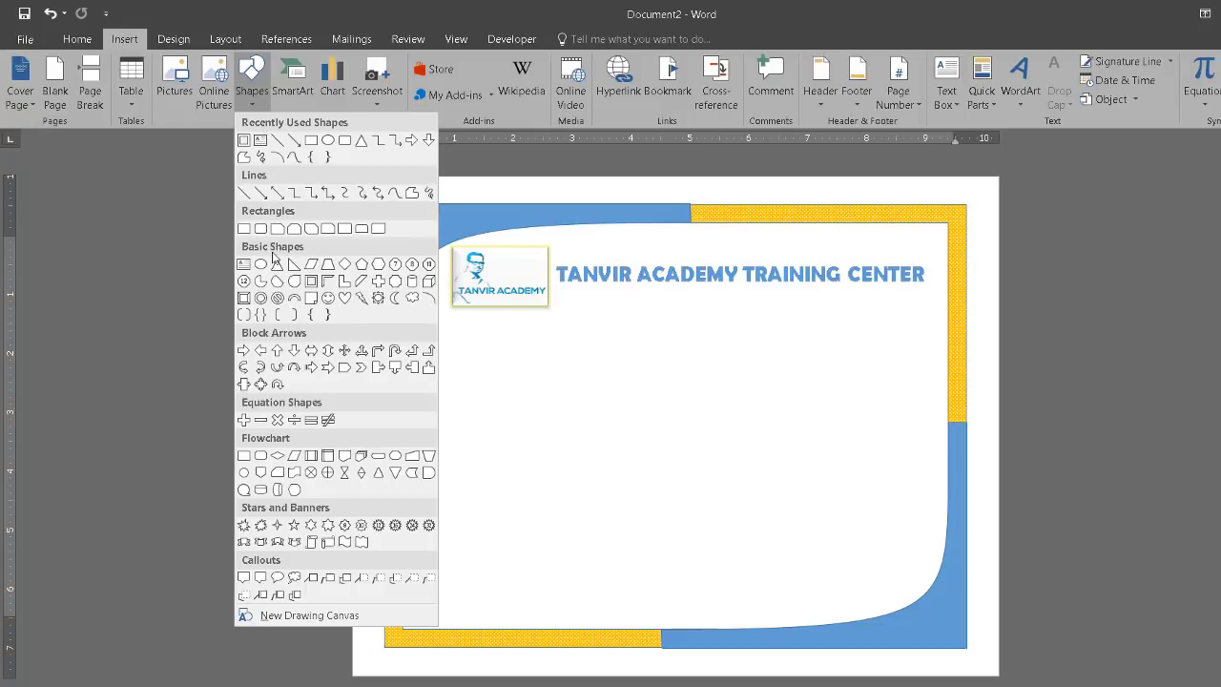
{"action": "left_click", "coordinate": [245, 266]}
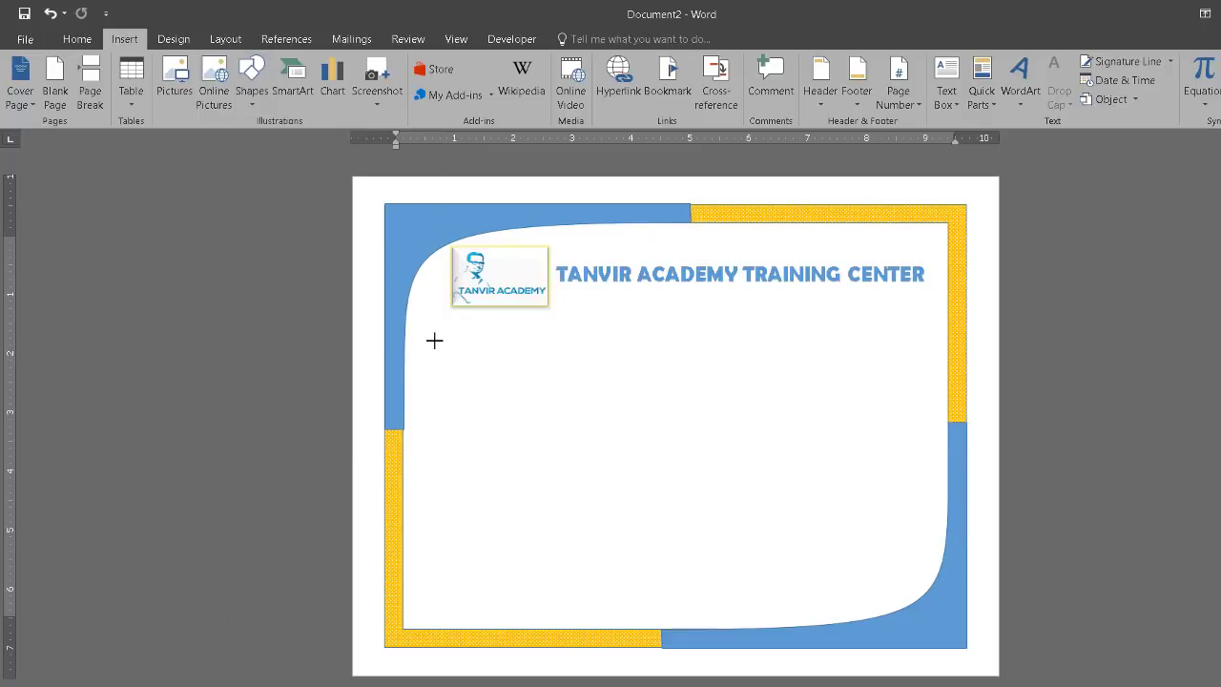
{"action": "left_click_drag", "start_coordinate": [467, 324], "coordinate": [908, 408]}
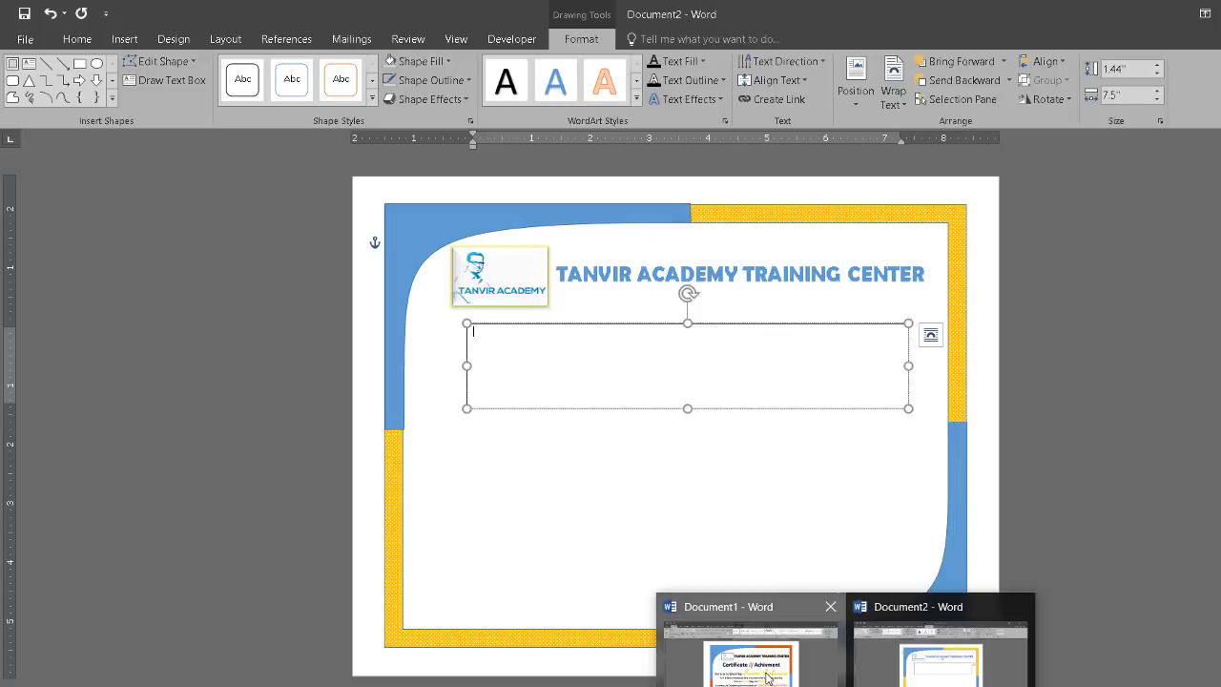
Copy the Certificate Of Achivment title from the finished Document1 certificate
{"action": "left_click", "coordinate": [742, 644]}
{"action": "left_click", "coordinate": [570, 327]}
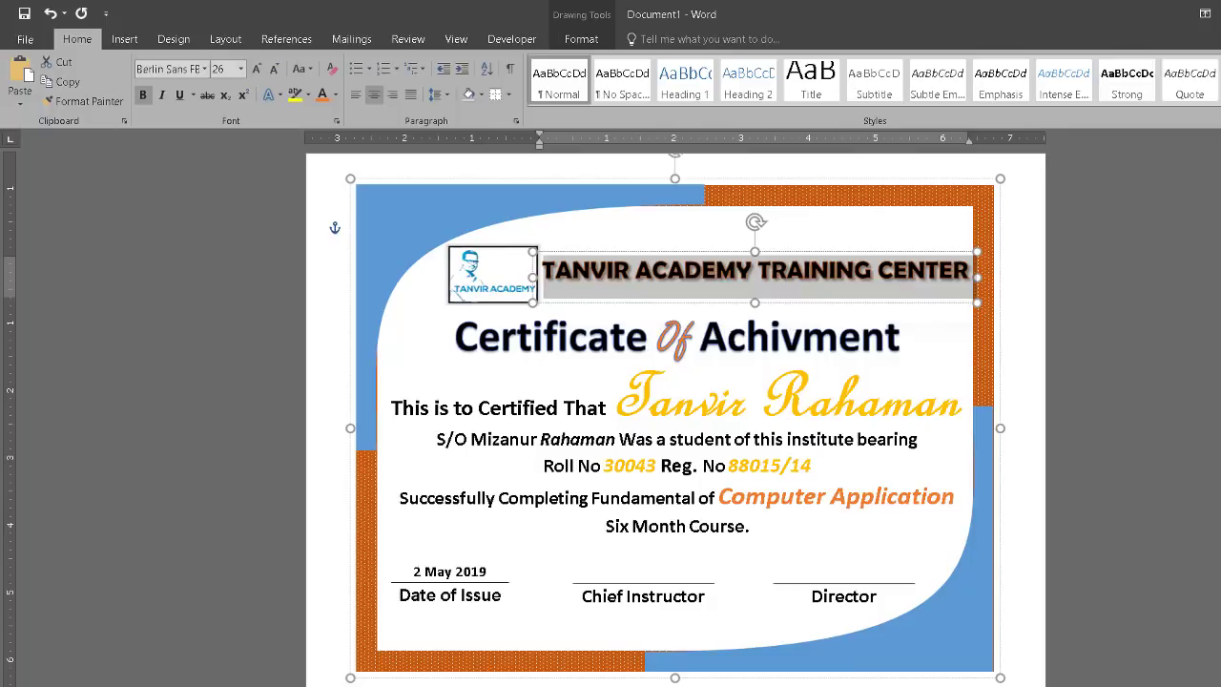
{"action": "triple_click", "coordinate": [651, 336]}
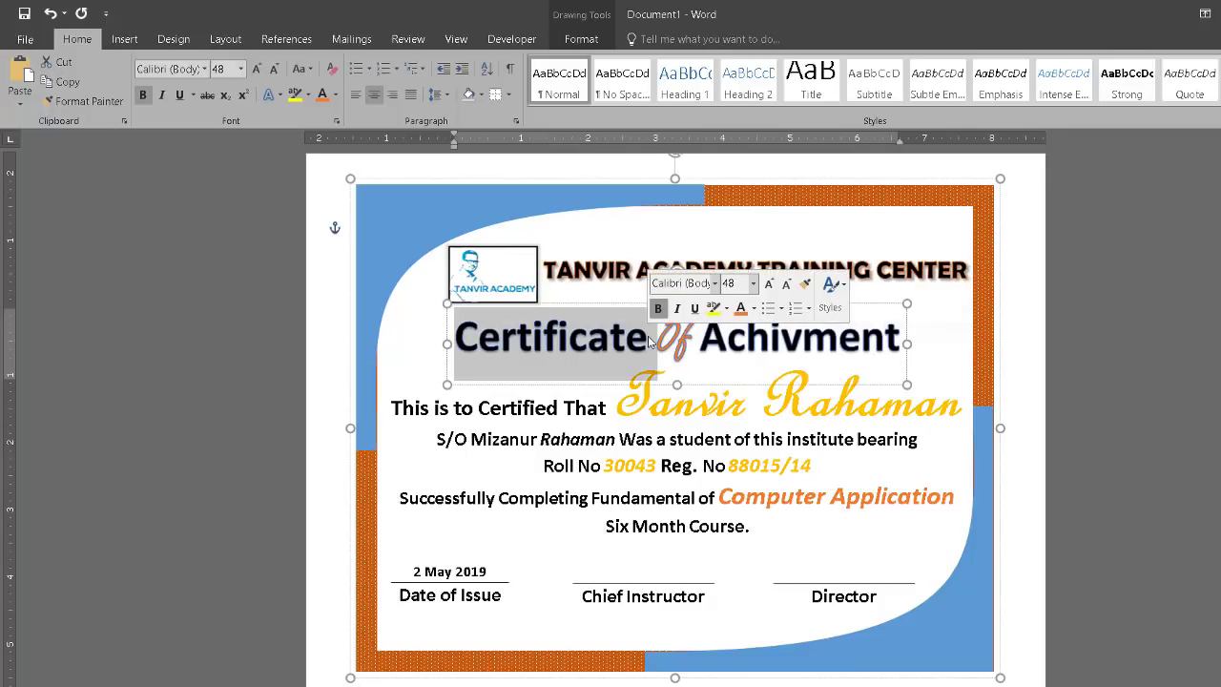
{"action": "left_click", "coordinate": [516, 338]}
{"action": "left_click_drag", "start_coordinate": [466, 336], "coordinate": [879, 366]}
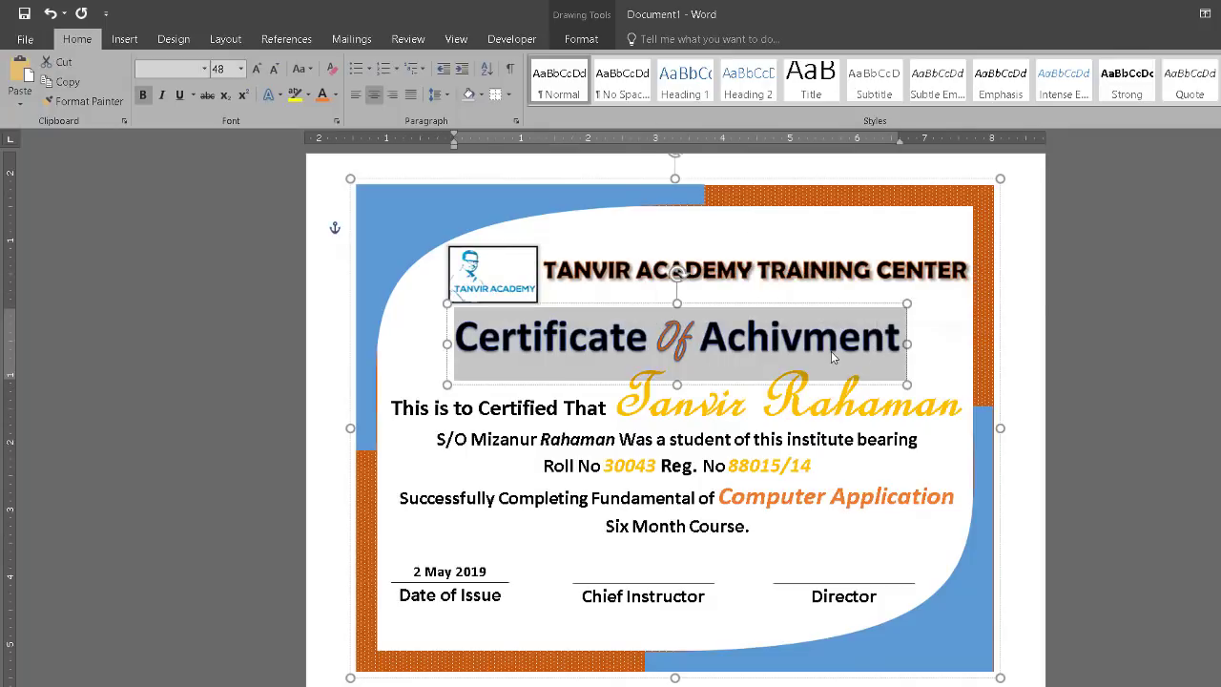
{"action": "right_click", "coordinate": [859, 369]}
{"action": "left_click", "coordinate": [866, 385]}
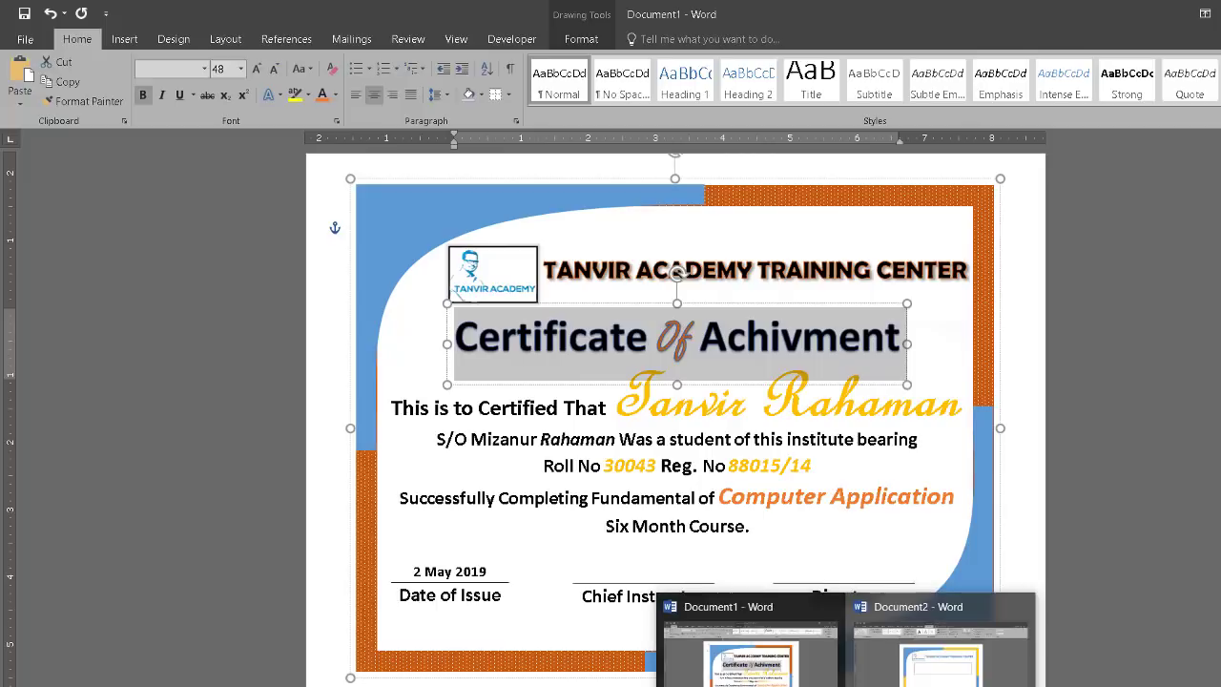
Paste the title into Document2's new text box and make all its text bold
{"action": "left_click", "coordinate": [925, 658]}
{"action": "left_click", "coordinate": [635, 362]}
{"action": "right_click", "coordinate": [621, 354]}
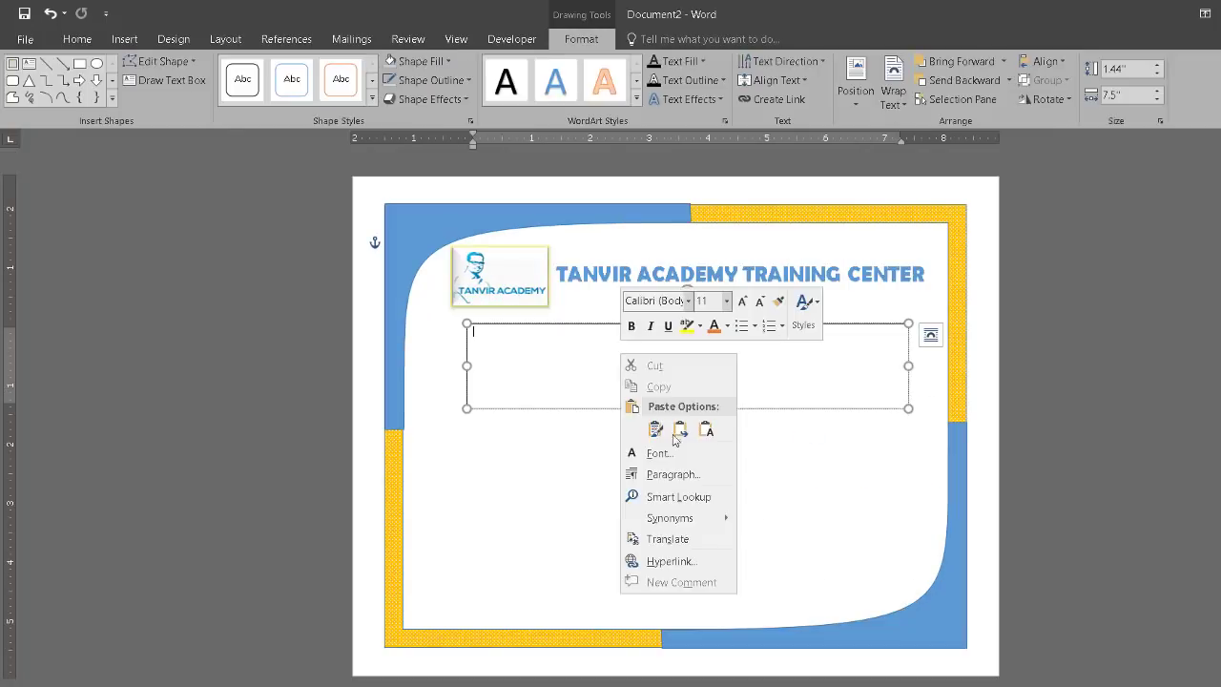
{"action": "left_click", "coordinate": [654, 431]}
{"action": "left_click", "coordinate": [701, 355]}
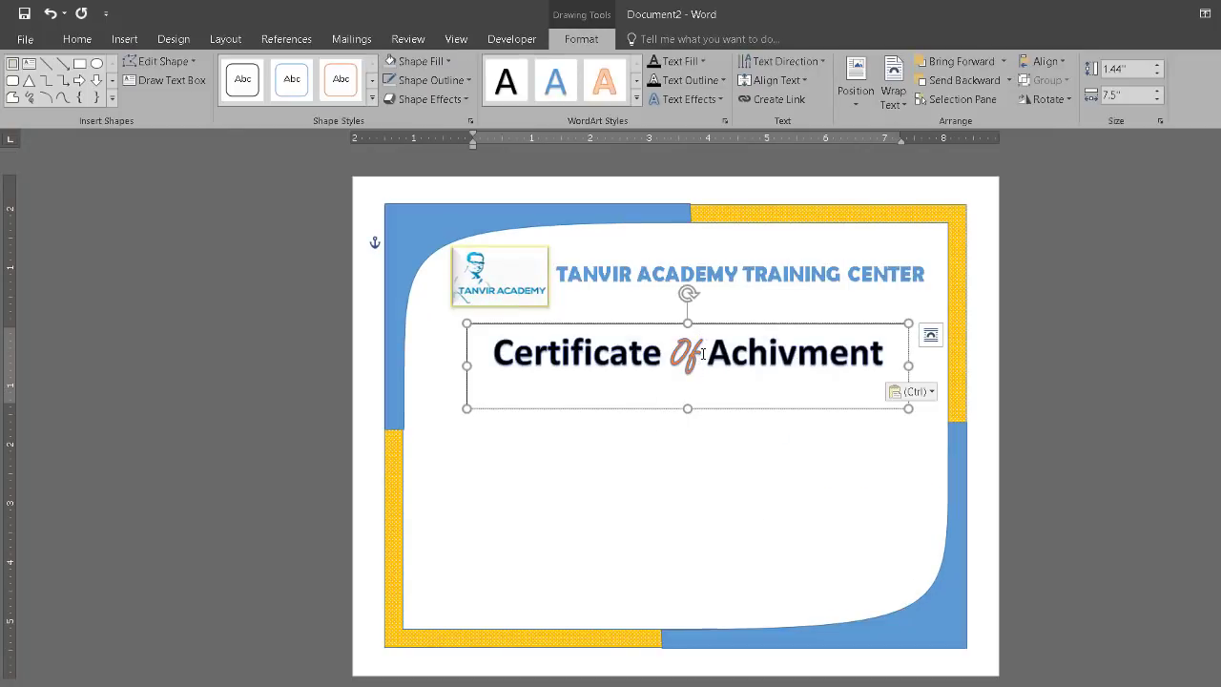
{"action": "left_click_drag", "start_coordinate": [703, 354], "coordinate": [682, 354]}
{"action": "left_click", "coordinate": [654, 375]}
{"action": "left_click", "coordinate": [494, 360]}
{"action": "key", "text": "ctrl+a"}
{"action": "left_click", "coordinate": [77, 39]}
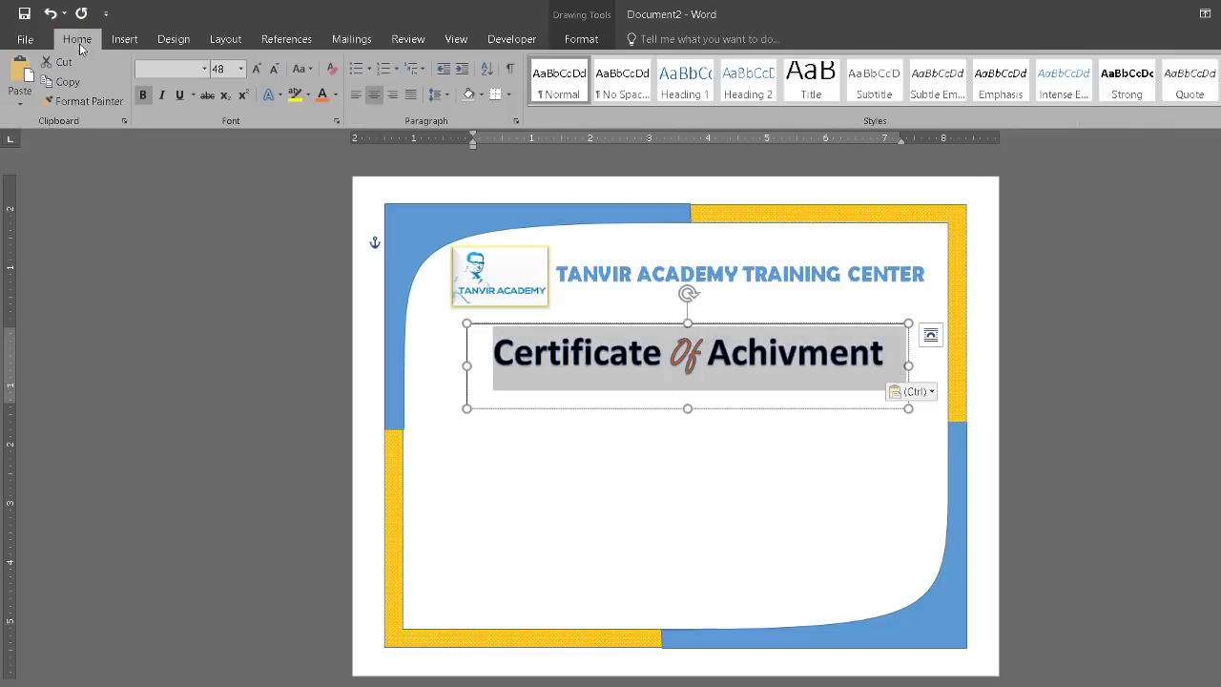
{"action": "left_click", "coordinate": [145, 98]}
Shorten the title text box to 1.04 inches tall to fit the text
{"action": "left_click", "coordinate": [778, 392]}
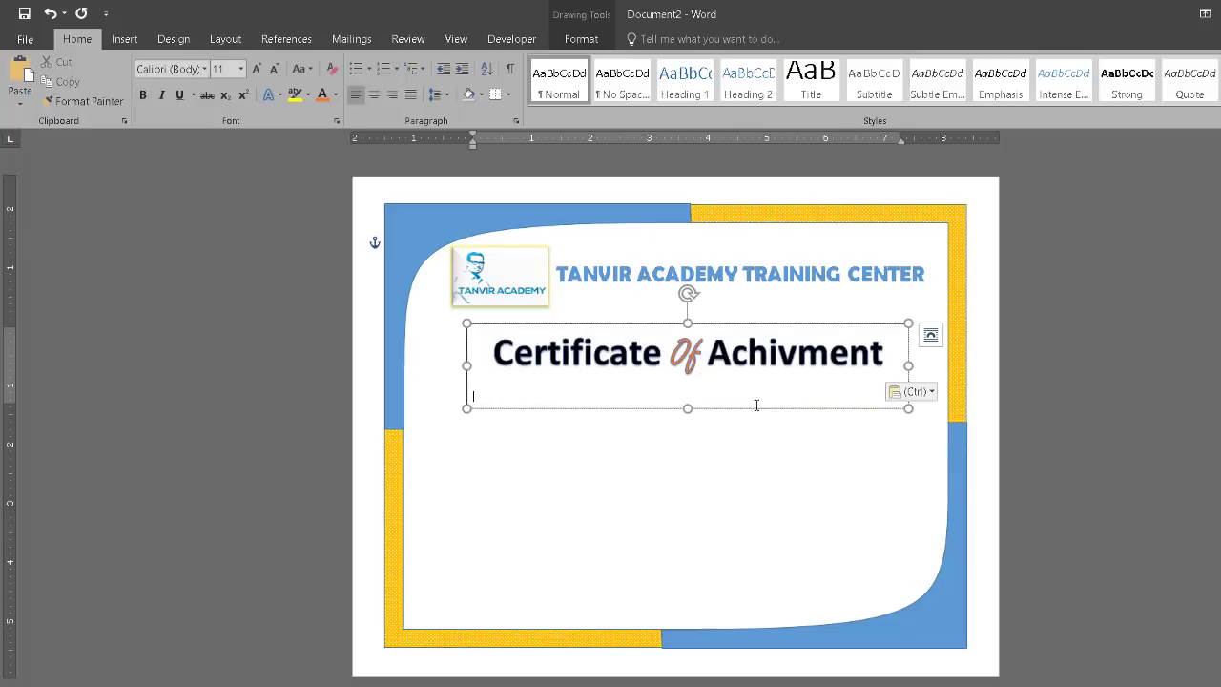
{"action": "left_click_drag", "start_coordinate": [688, 408], "coordinate": [688, 385]}
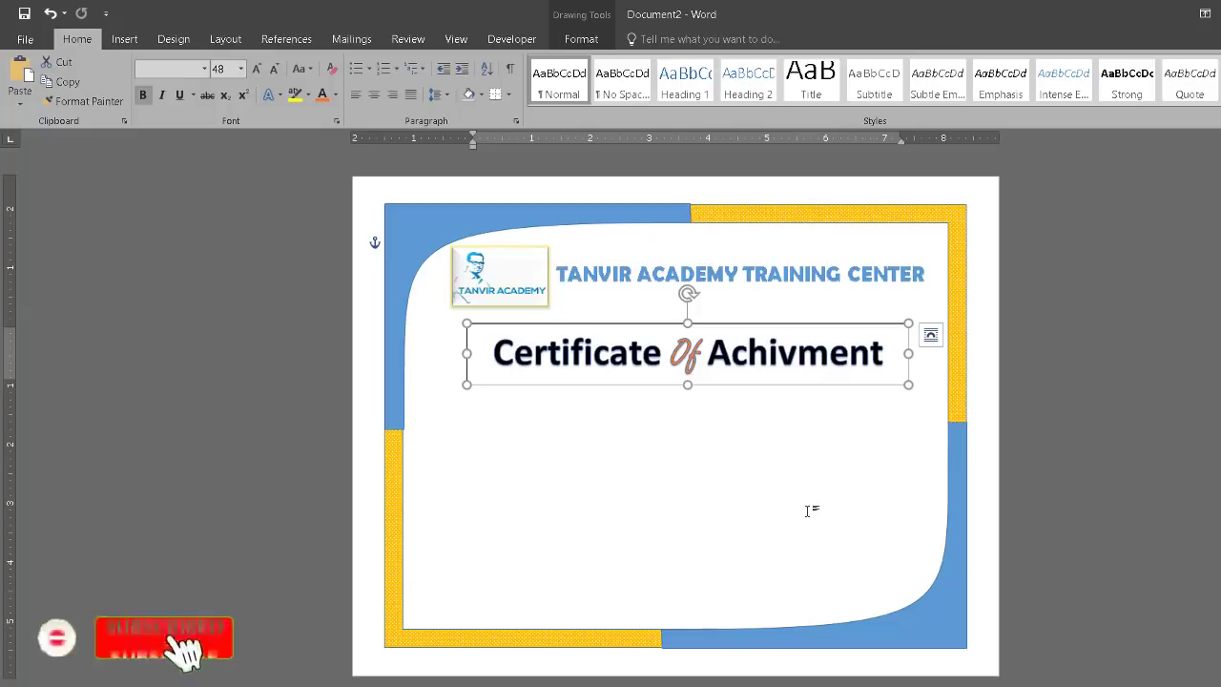
{"action": "left_click", "coordinate": [778, 437]}
{"action": "left_click", "coordinate": [700, 327]}
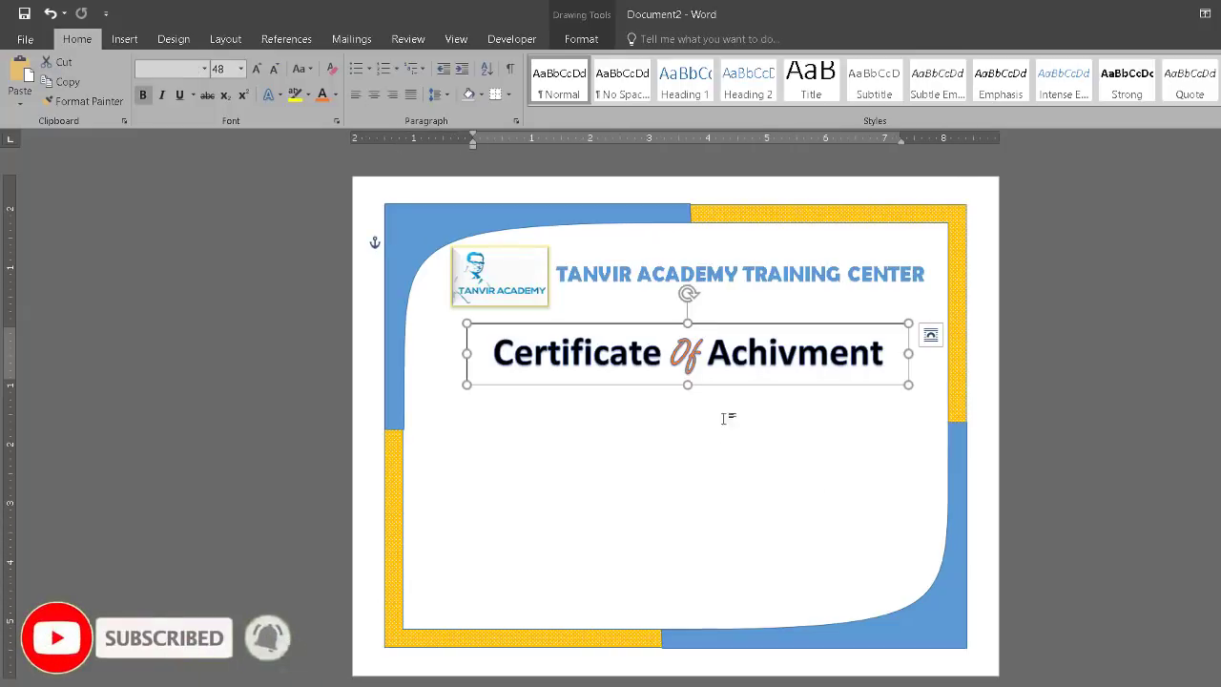
{"action": "left_click", "coordinate": [727, 414]}
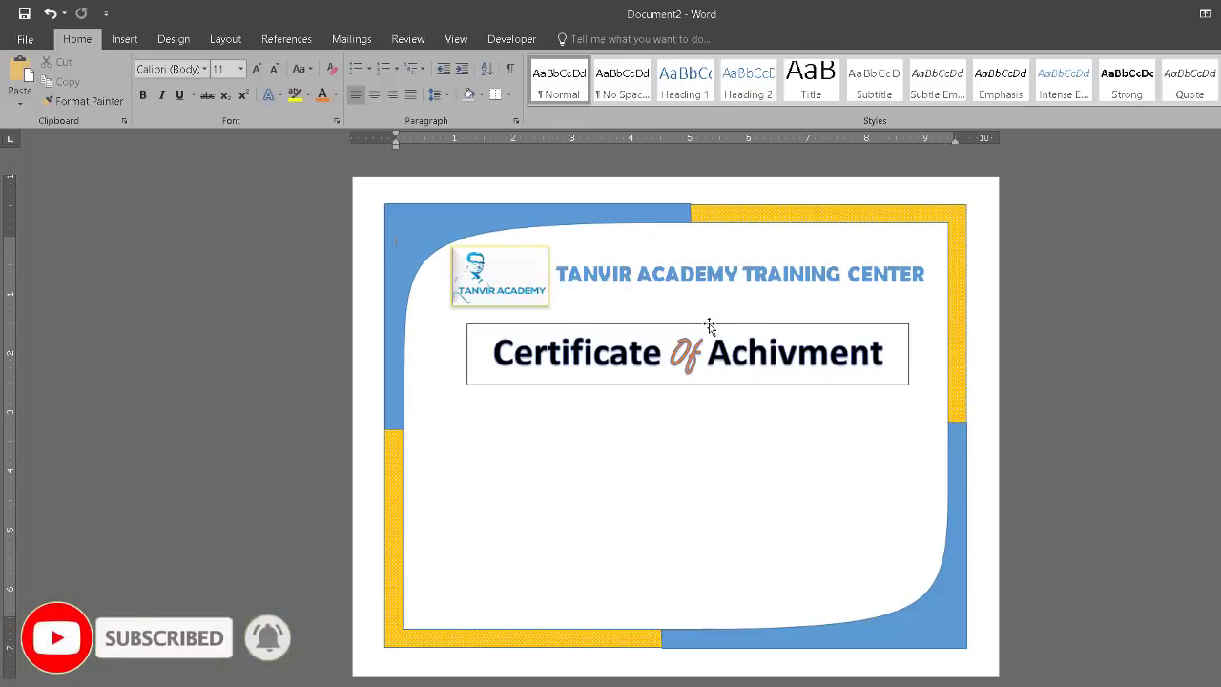
{"action": "left_click", "coordinate": [709, 326]}
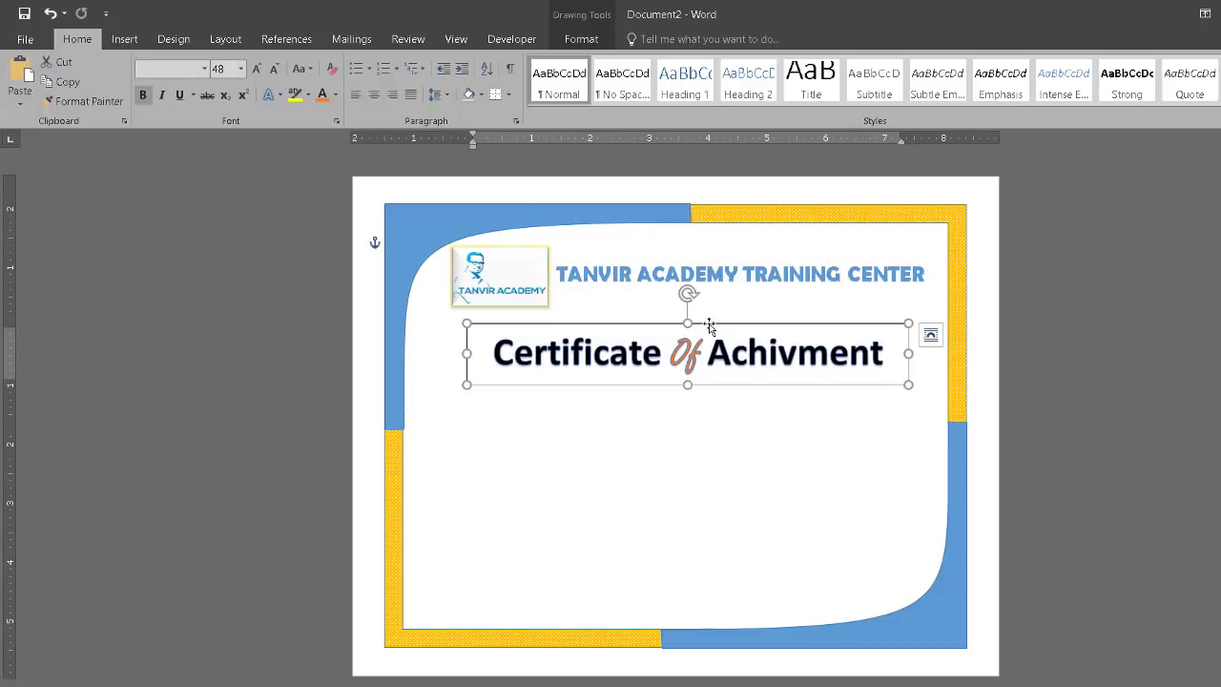
{"action": "double_click", "coordinate": [710, 326]}
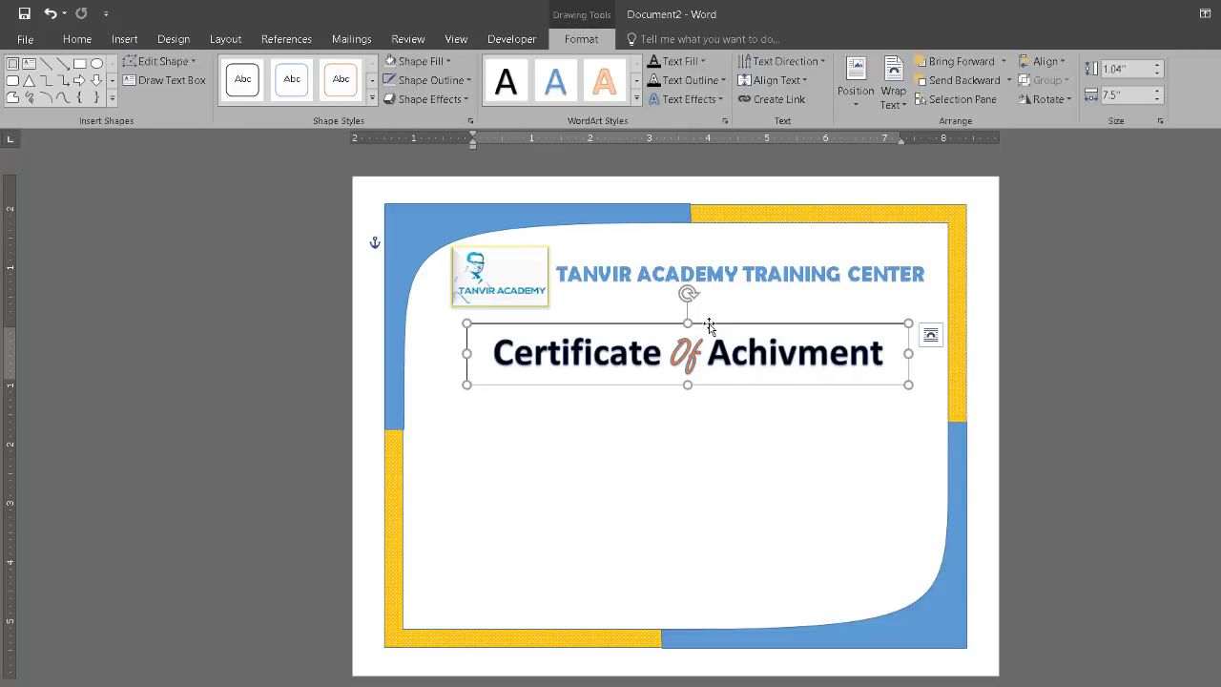
Remove the title box's outline and move it up slightly toward the heading
{"action": "left_click", "coordinate": [470, 81]}
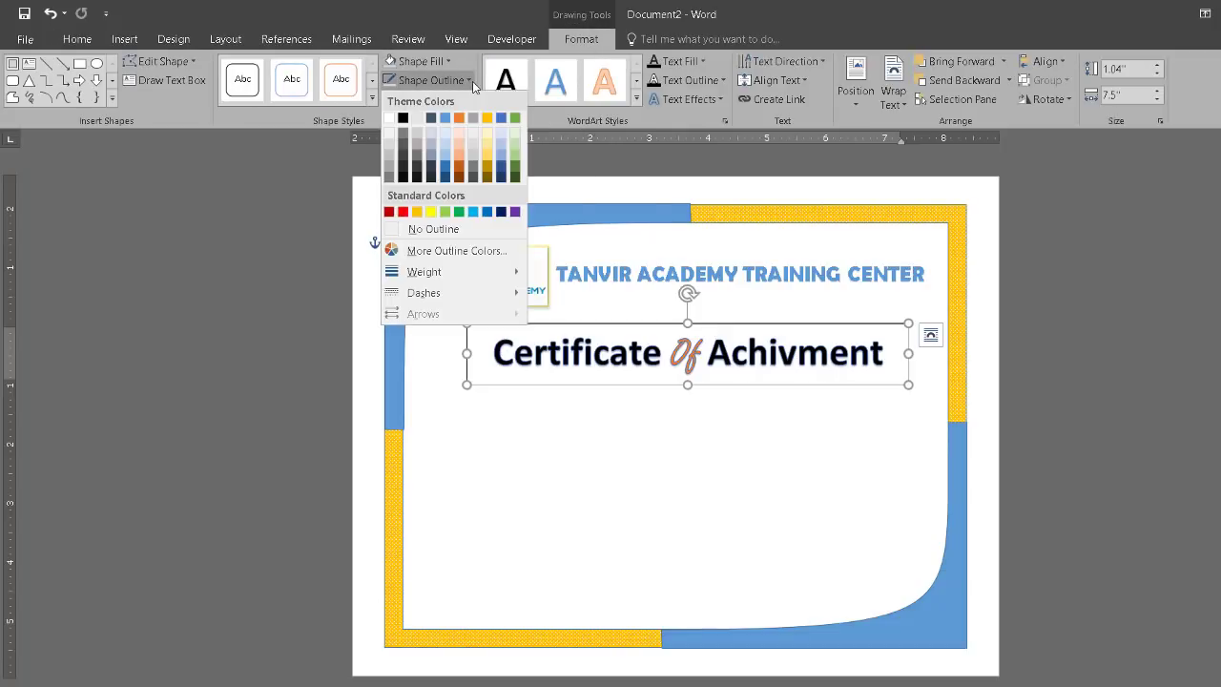
{"action": "left_click", "coordinate": [437, 229]}
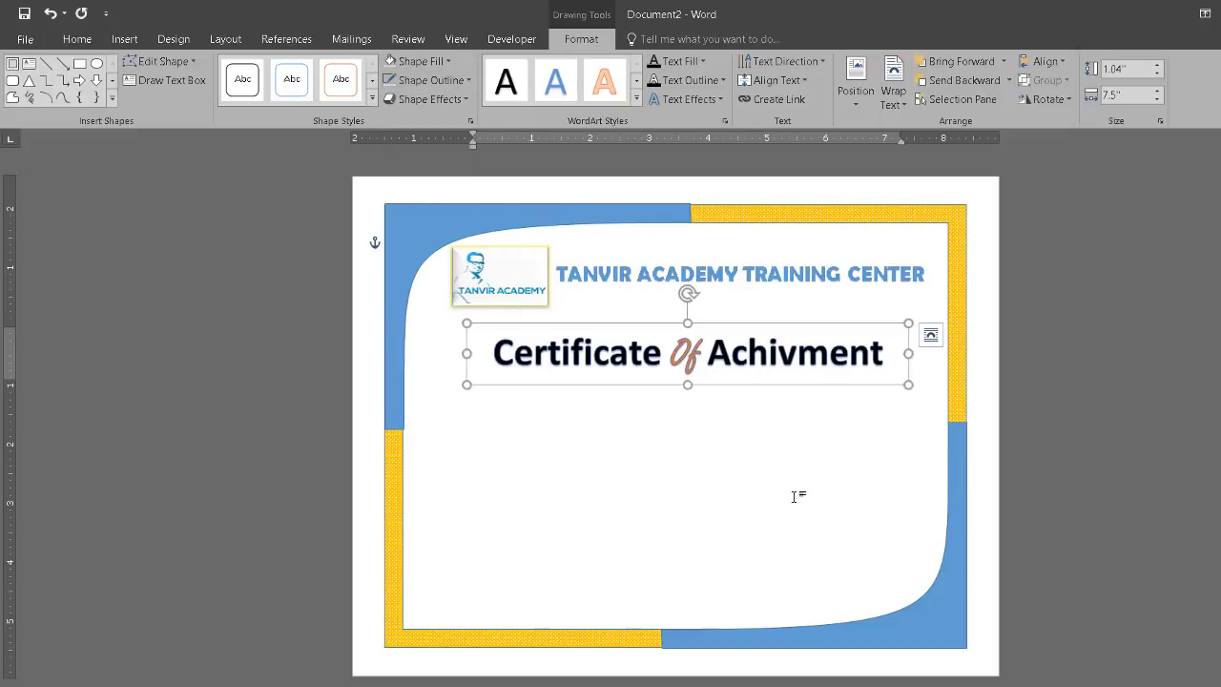
{"action": "left_click", "coordinate": [793, 493]}
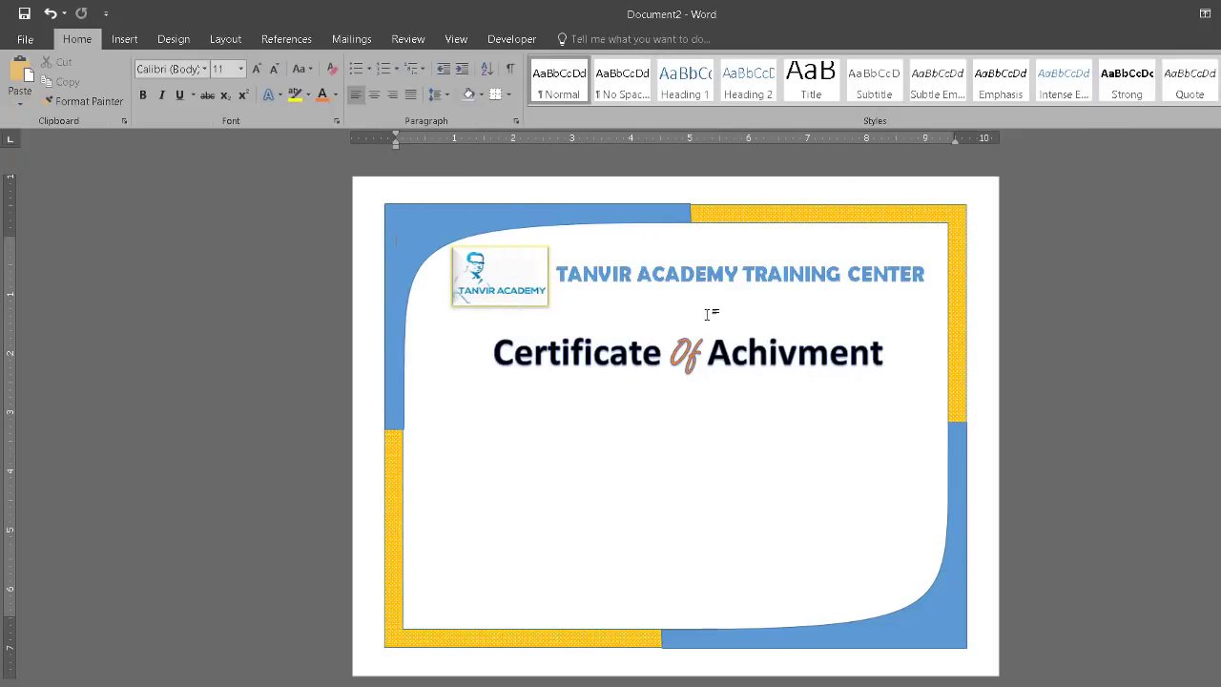
{"action": "left_click", "coordinate": [685, 336]}
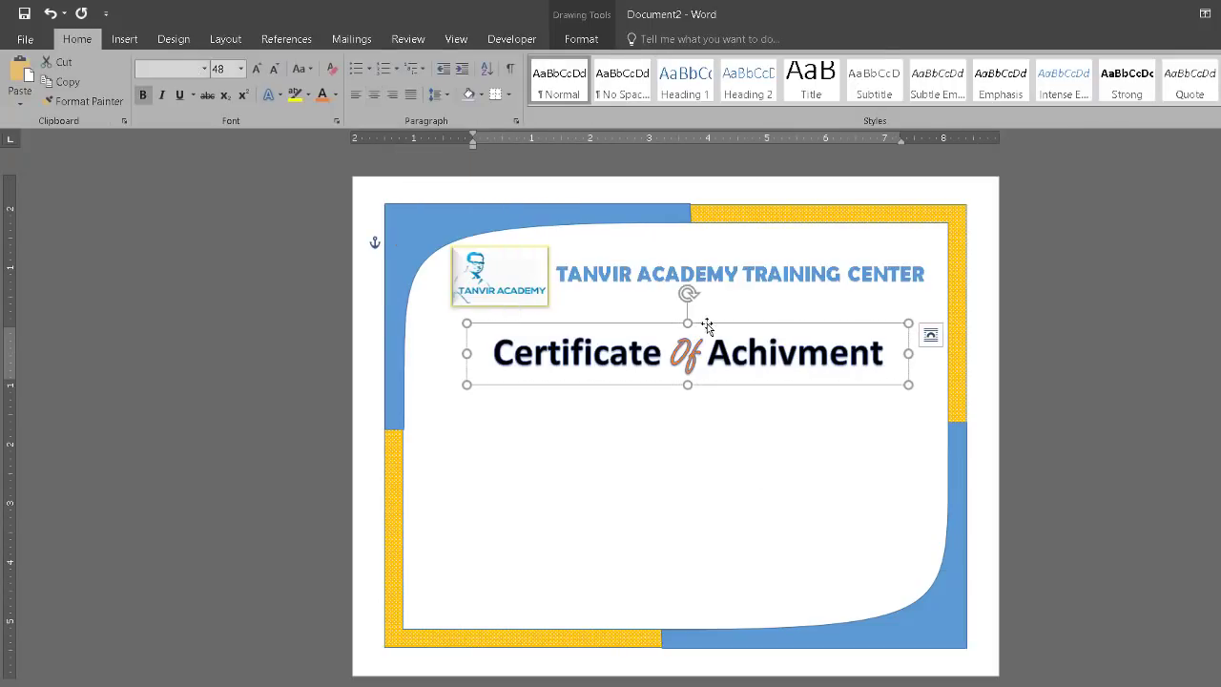
{"action": "double_click", "coordinate": [707, 324]}
{"action": "left_click_drag", "start_coordinate": [706, 325], "coordinate": [707, 313]}
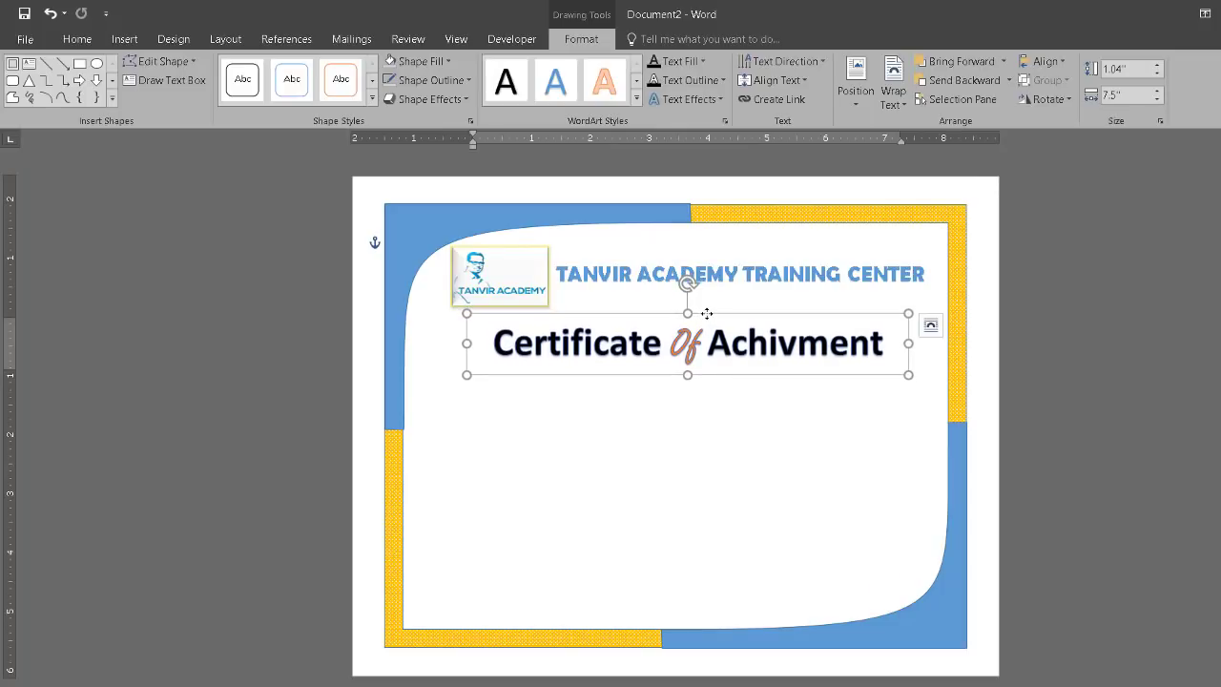
Set the heading box's fill to No Fill, then view the finished Document1 certificate
{"action": "left_click", "coordinate": [448, 63]}
{"action": "left_click", "coordinate": [426, 209]}
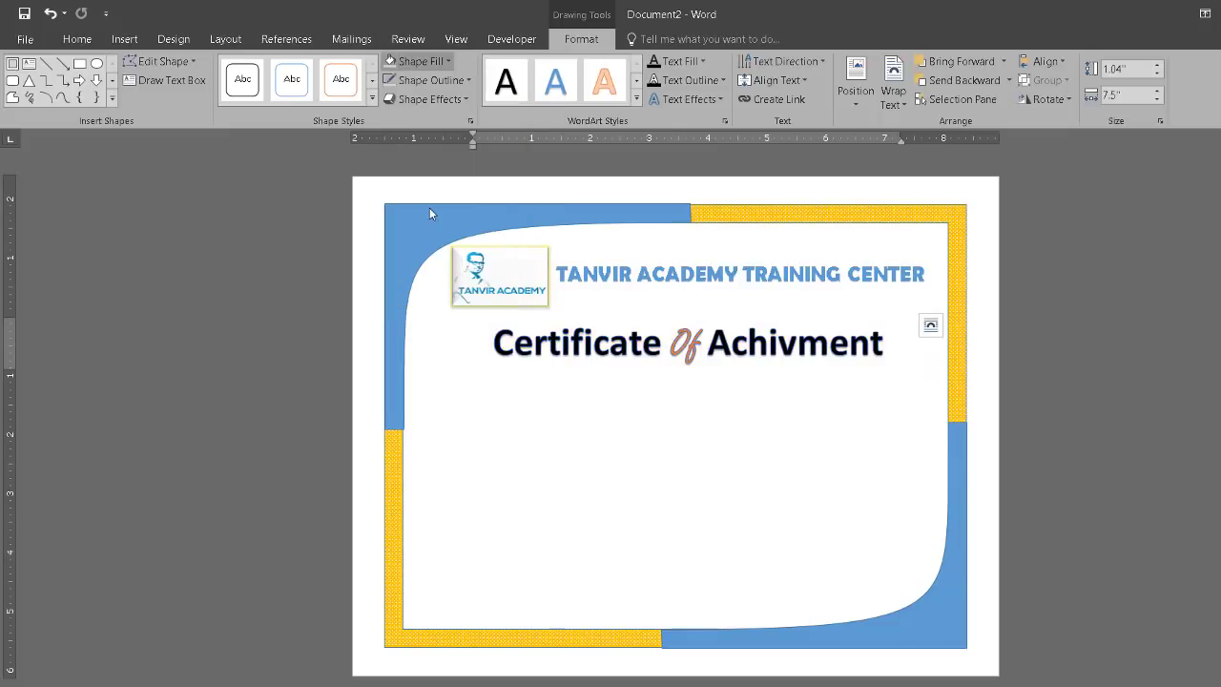
{"action": "left_click", "coordinate": [863, 471]}
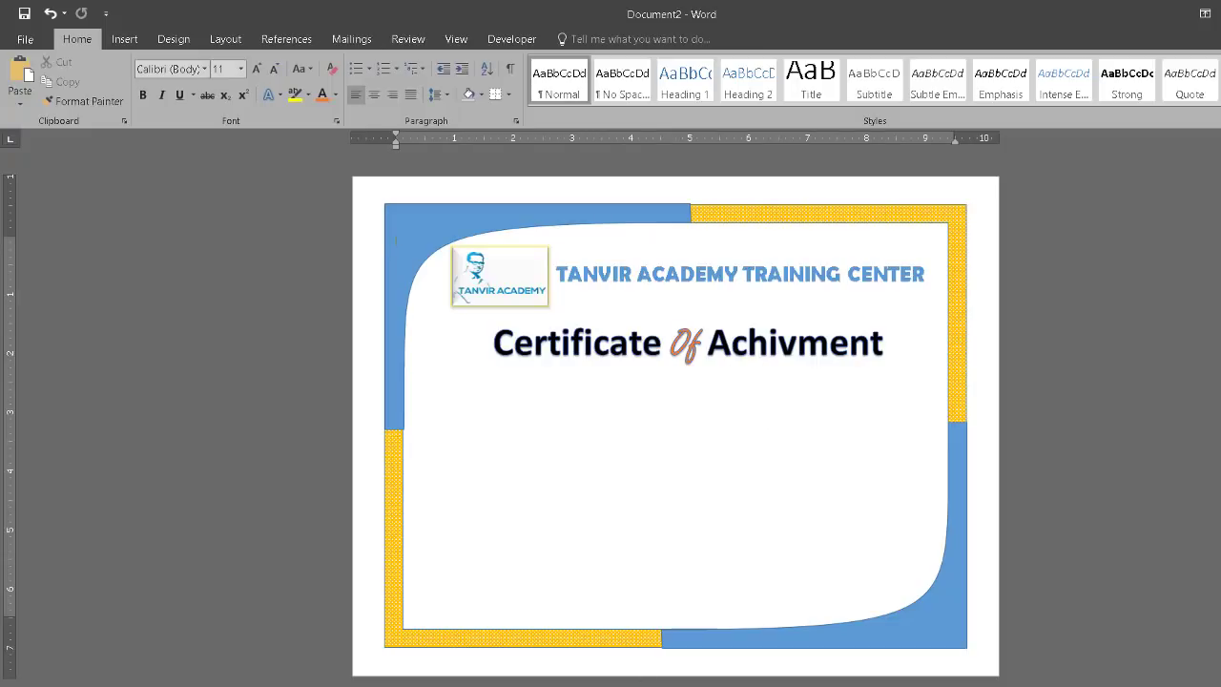
{"action": "left_click", "coordinate": [748, 653]}
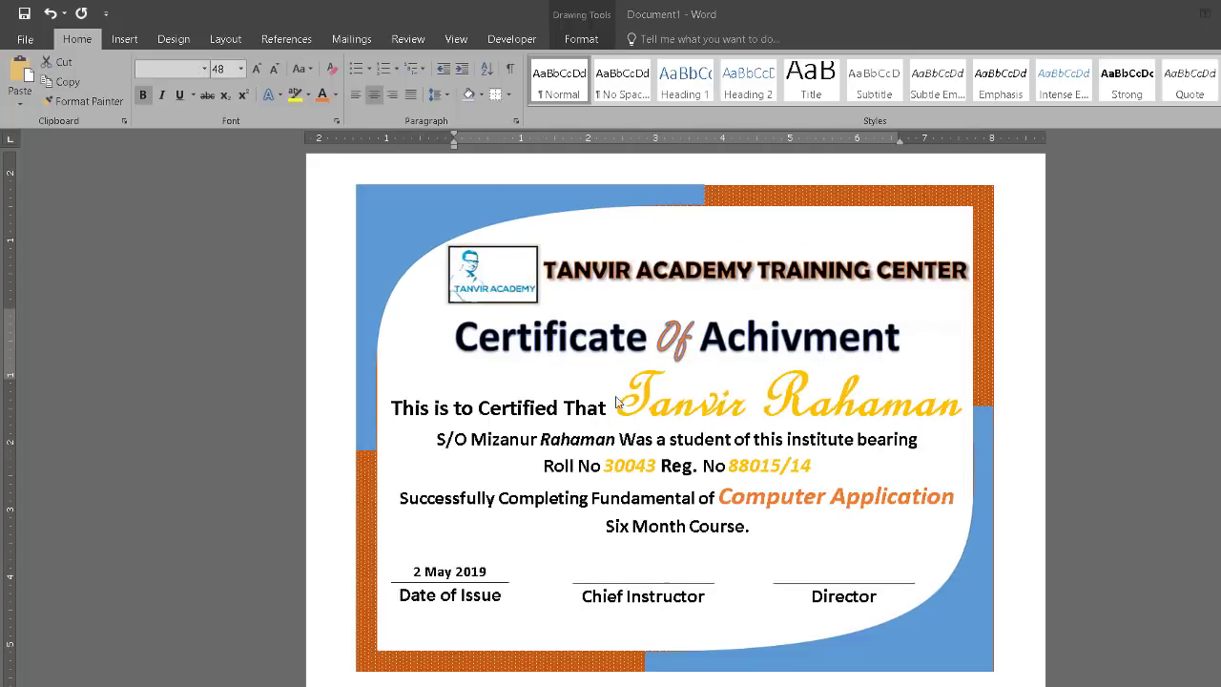
Inspect the heading and This is to Certified That boxes in Document1, then return to Document2
{"action": "left_click", "coordinate": [493, 408]}
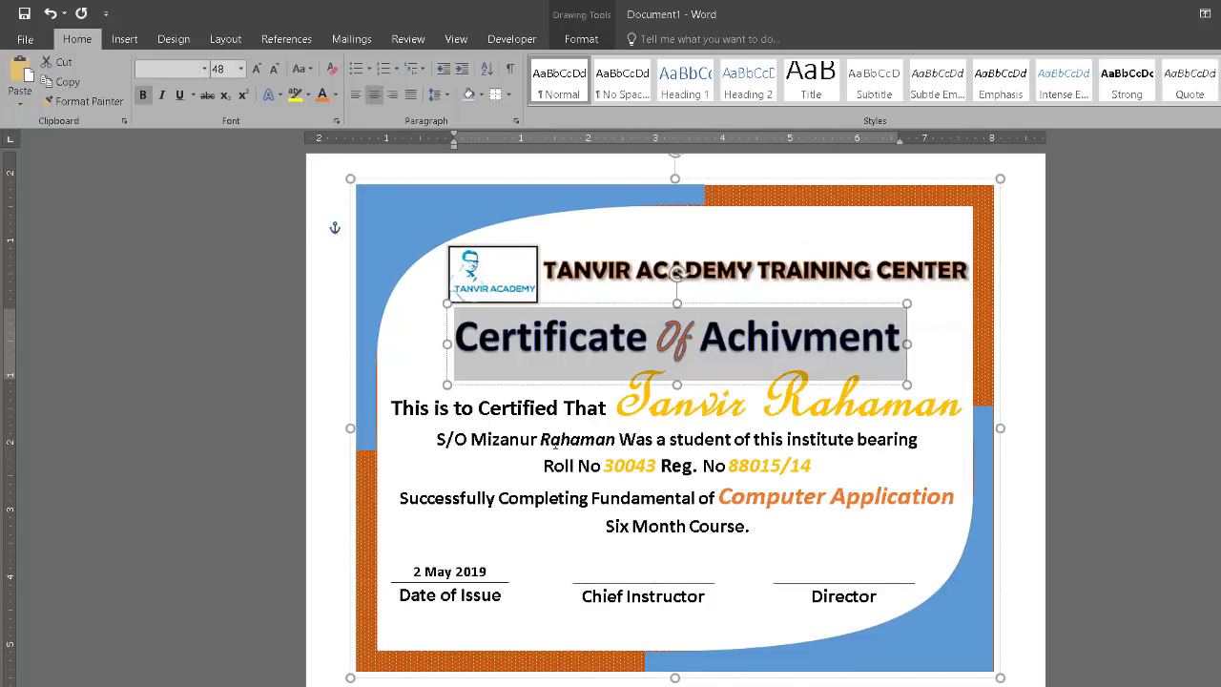
{"action": "left_click", "coordinate": [635, 410]}
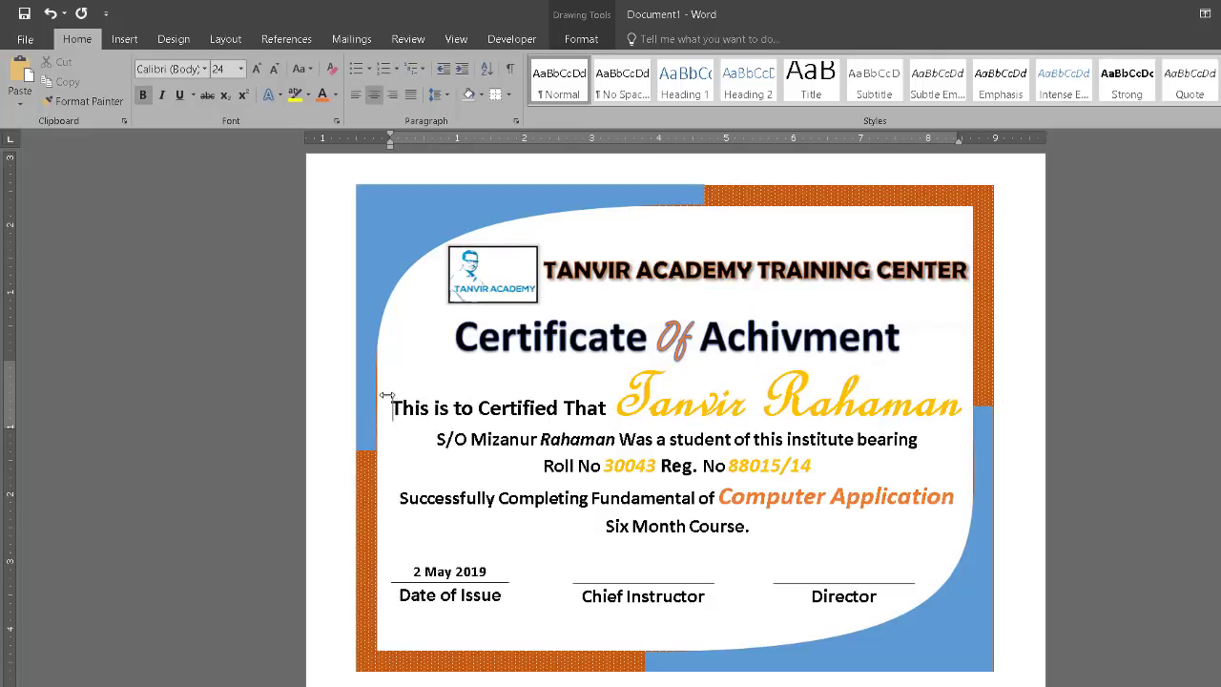
{"action": "left_click", "coordinate": [386, 394]}
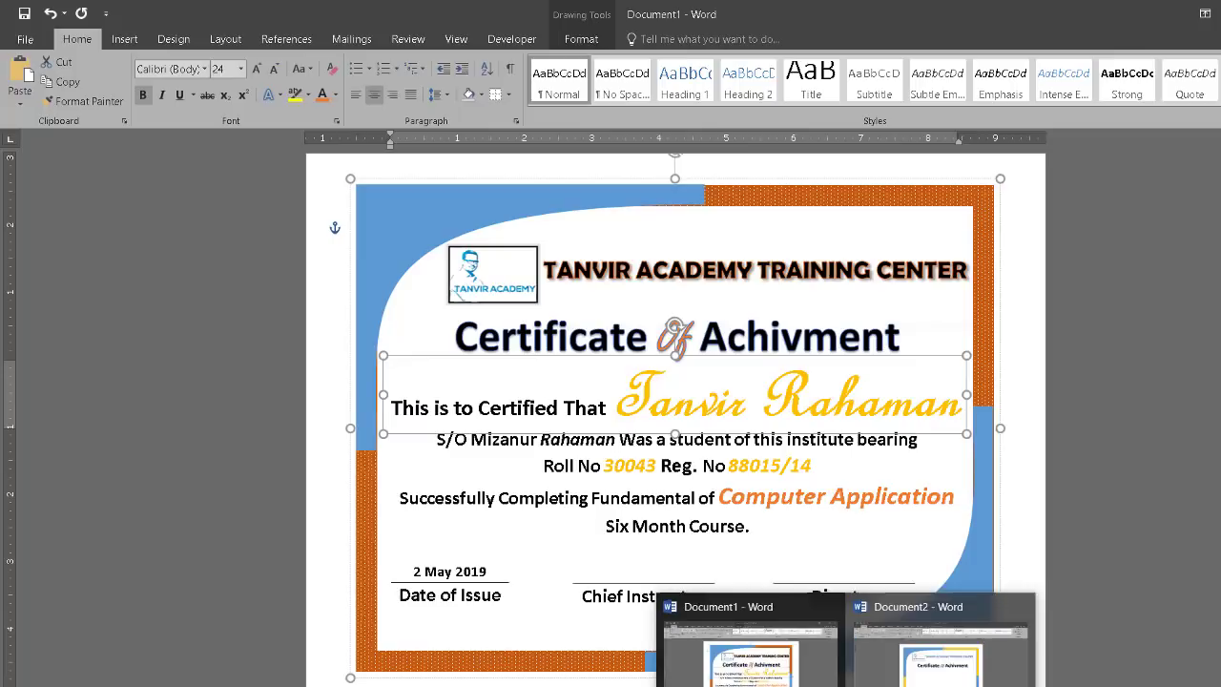
{"action": "left_click", "coordinate": [943, 644]}
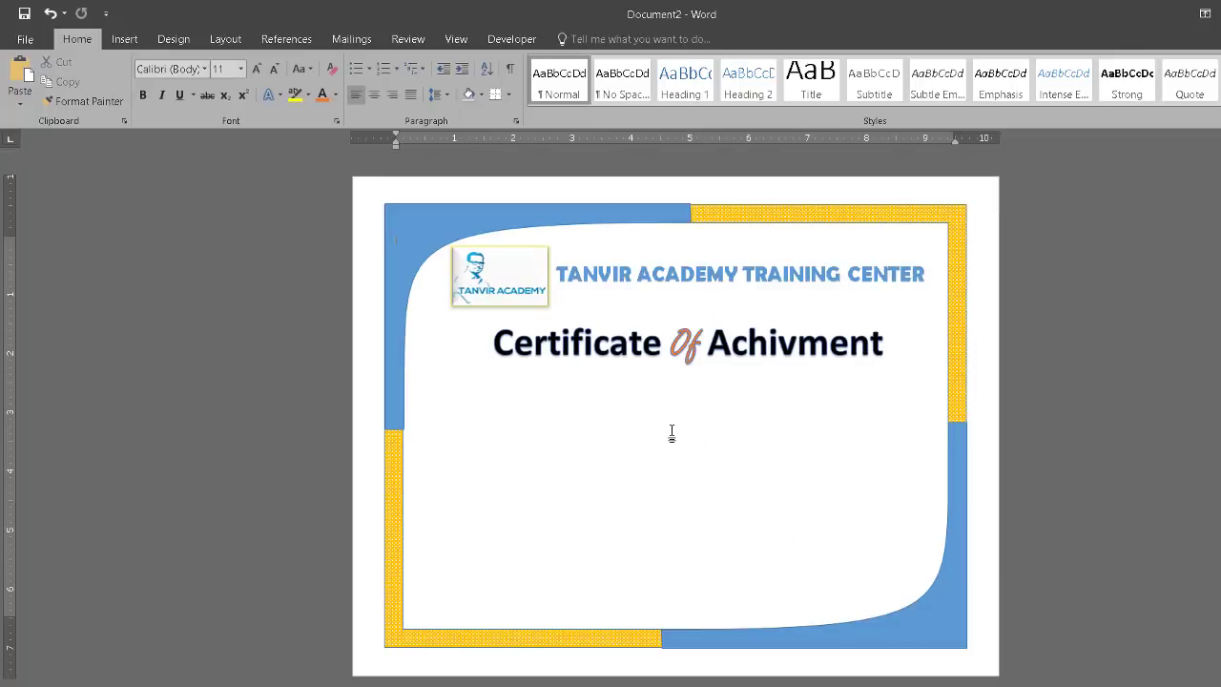
Draw a wide 0.74 by 8.58-inch text box under the Certificate Of Achivment title
{"action": "left_click", "coordinate": [124, 39]}
{"action": "left_click", "coordinate": [253, 105]}
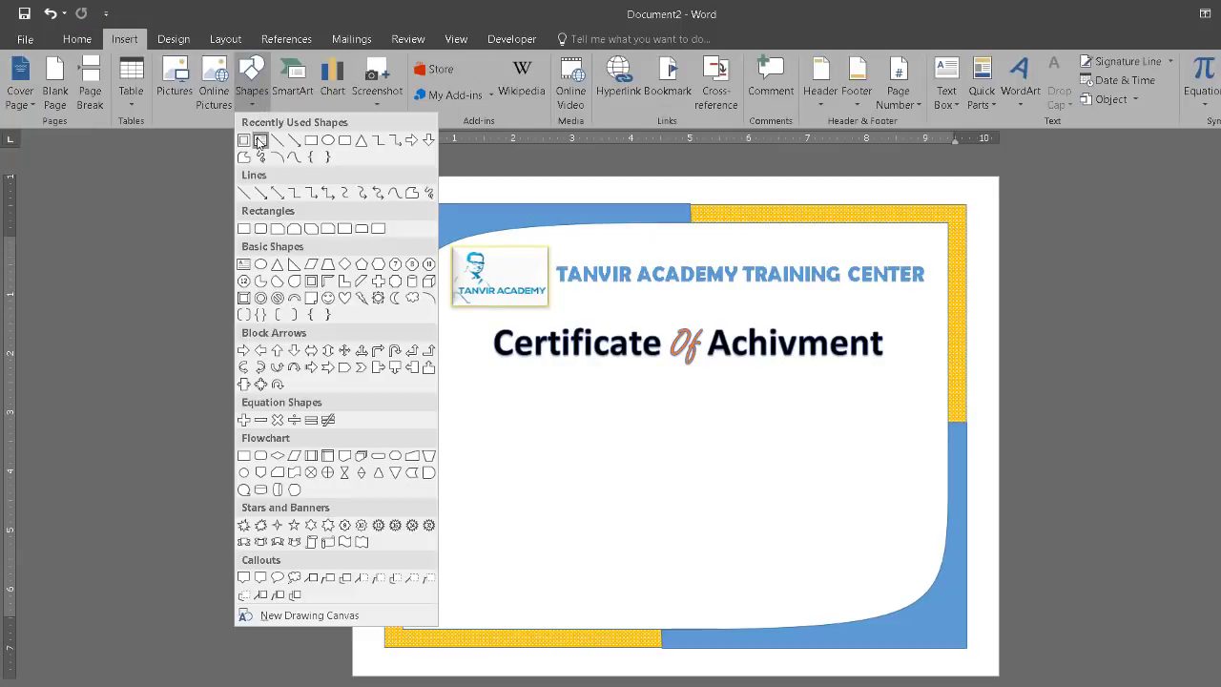
{"action": "left_click", "coordinate": [260, 141]}
{"action": "mouse_move", "coordinate": [422, 384]}
{"action": "left_mouse_down"}
{"action": "mouse_move", "coordinate": [879, 448]}
{"action": "mouse_move", "coordinate": [928, 427]}
{"action": "left_mouse_up"}
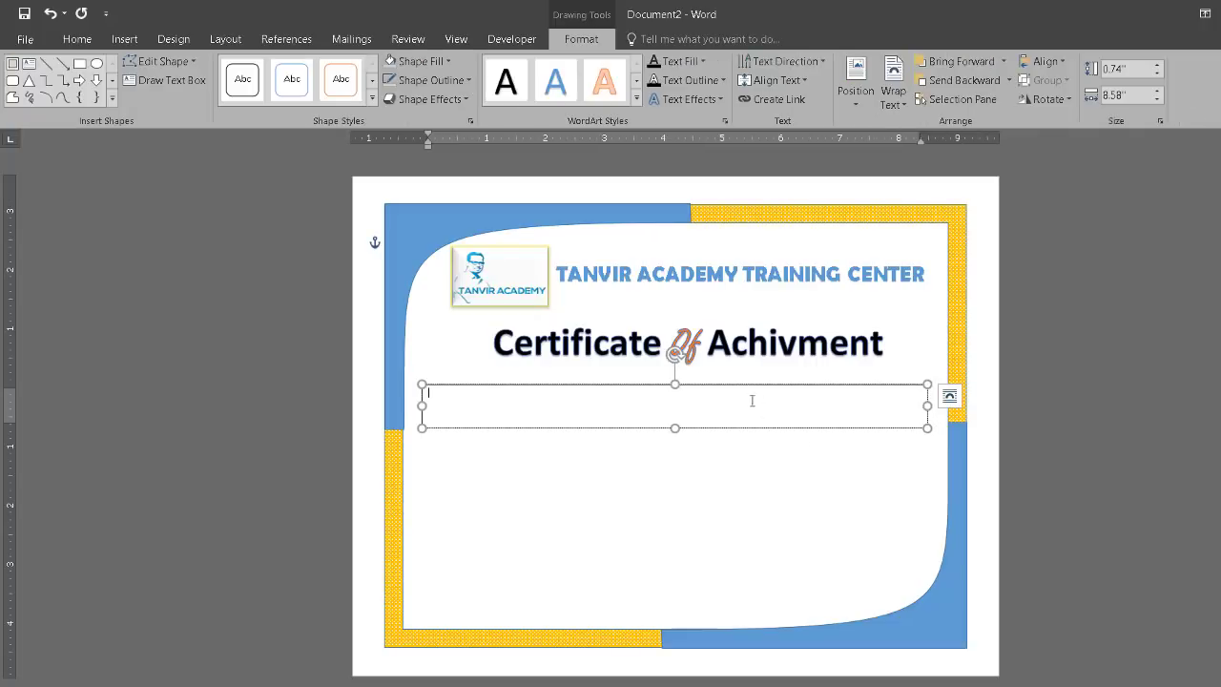
Copy the This is to Certified That line with the script name from Document1
{"action": "mouse_move", "coordinate": [785, 668]}
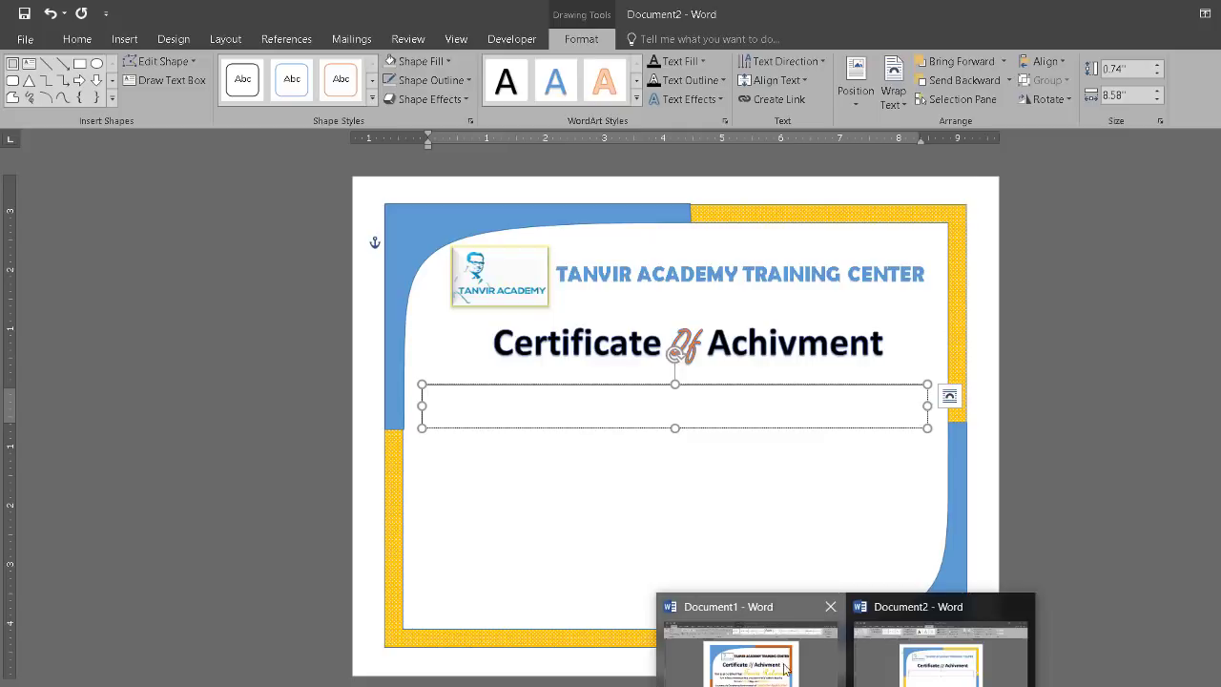
{"action": "left_click", "coordinate": [789, 610]}
{"action": "left_click", "coordinate": [456, 396]}
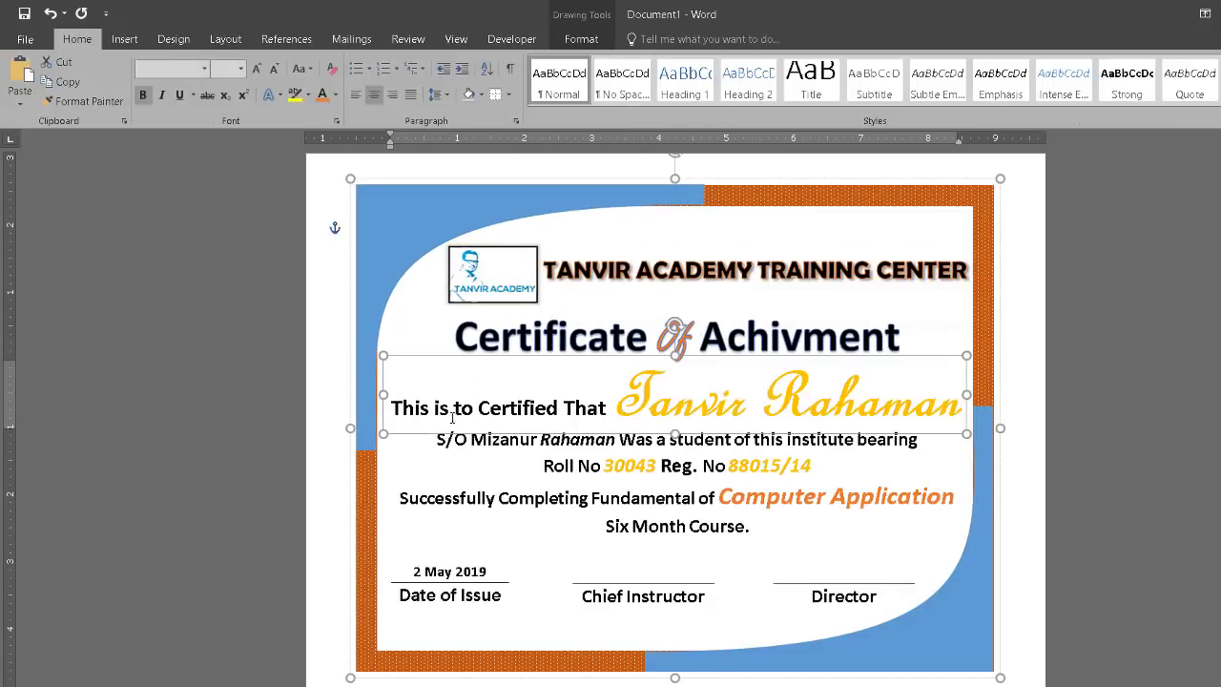
{"action": "left_click_drag", "start_coordinate": [401, 409], "coordinate": [849, 401]}
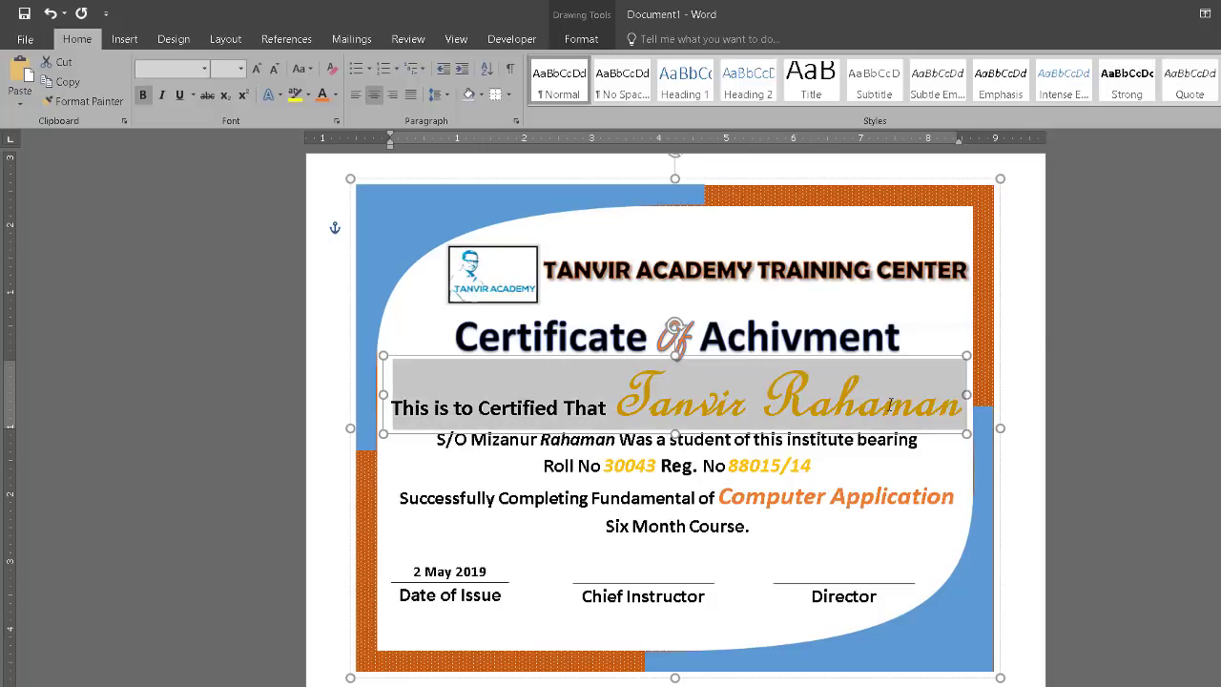
{"action": "right_click", "coordinate": [850, 391]}
{"action": "left_click", "coordinate": [883, 419]}
Paste the certification line into Document2's text box and resize the box to show it fully
{"action": "mouse_move", "coordinate": [836, 679]}
{"action": "left_click", "coordinate": [932, 673]}
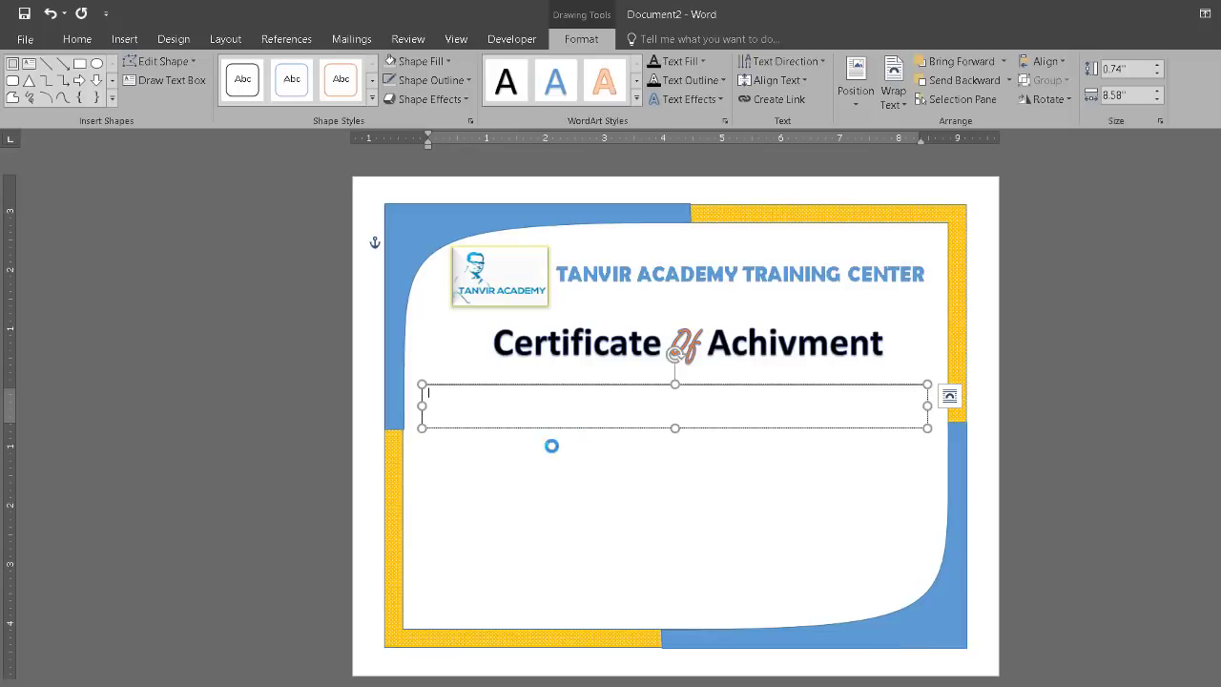
{"action": "right_click", "coordinate": [480, 393]}
{"action": "left_click", "coordinate": [512, 469]}
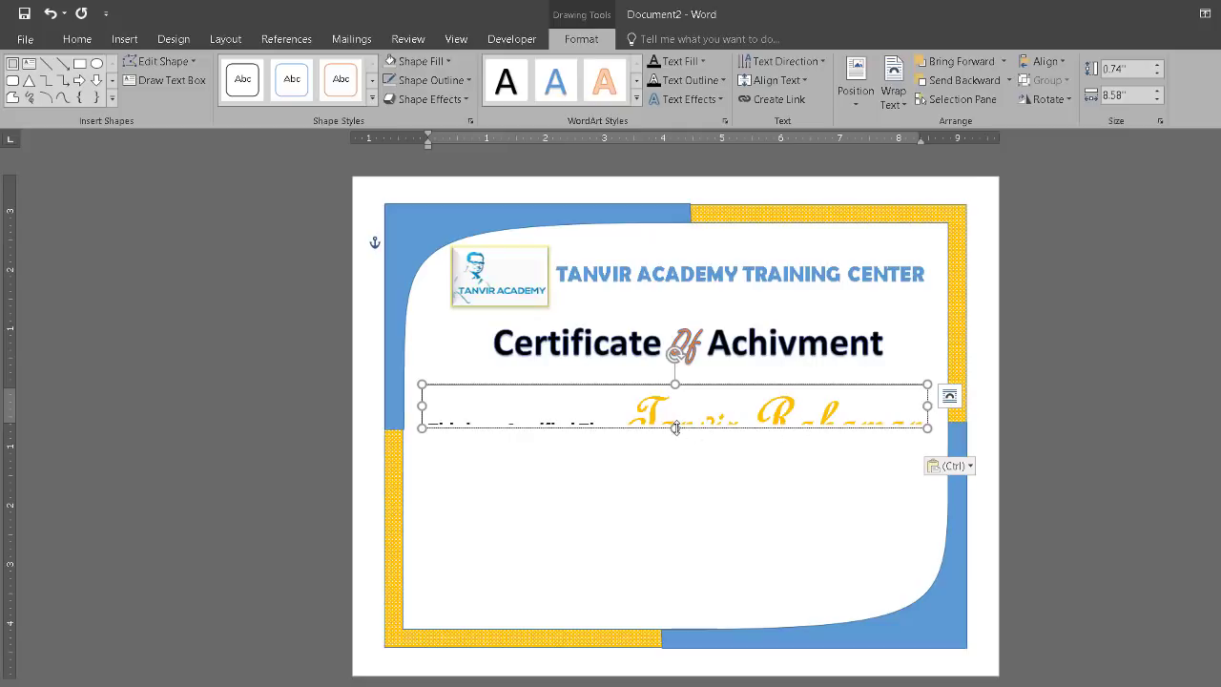
{"action": "left_click_drag", "start_coordinate": [676, 427], "coordinate": [677, 454]}
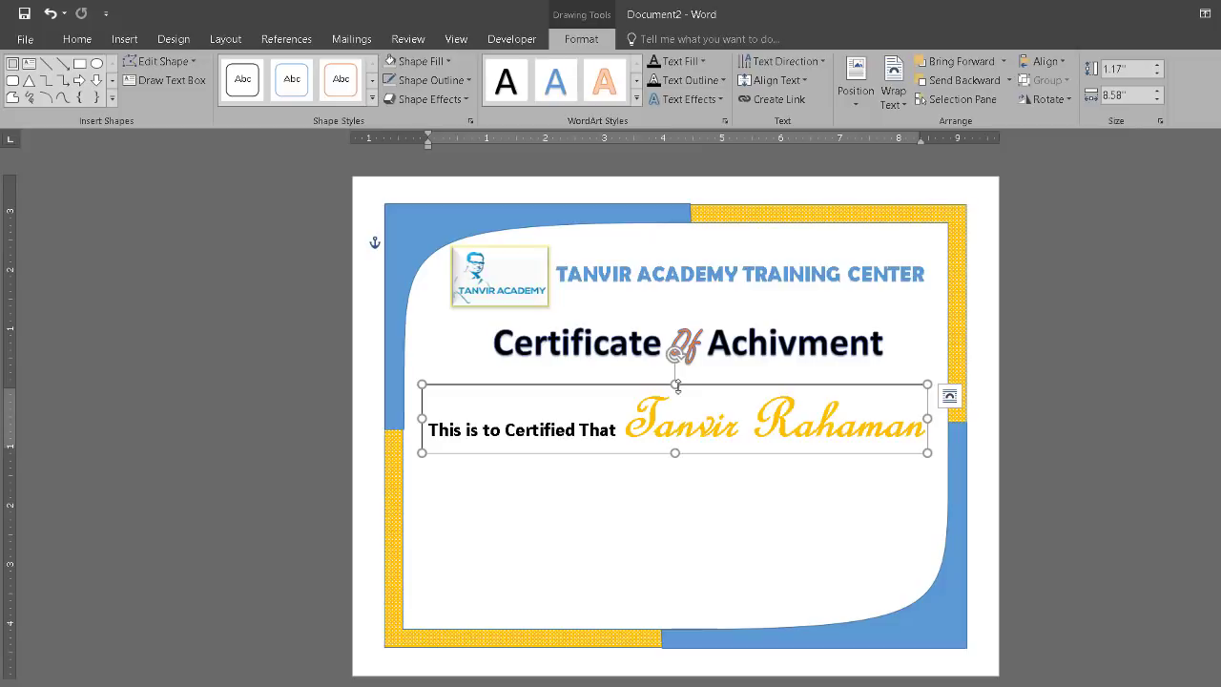
{"action": "left_click_drag", "start_coordinate": [677, 385], "coordinate": [698, 376]}
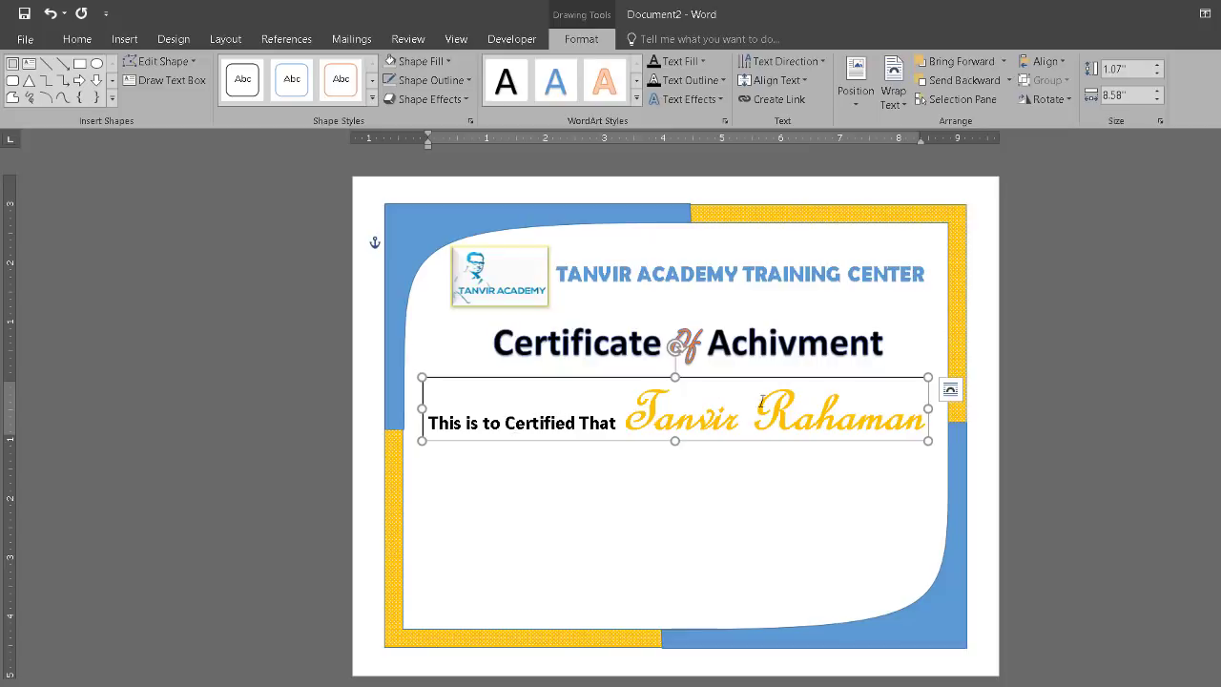
Set the recipient's name in French Script MT with Blue-Gray, Text 2 font colour
{"action": "left_click_drag", "start_coordinate": [638, 412], "coordinate": [893, 416]}
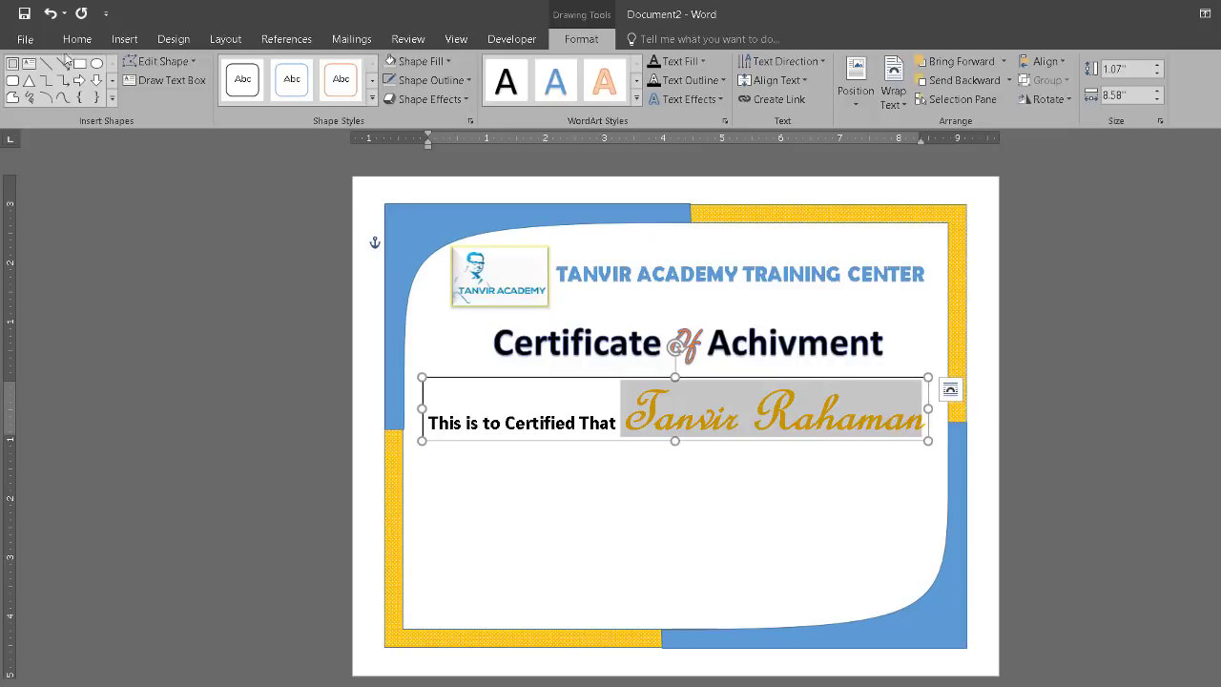
{"action": "left_click", "coordinate": [78, 39]}
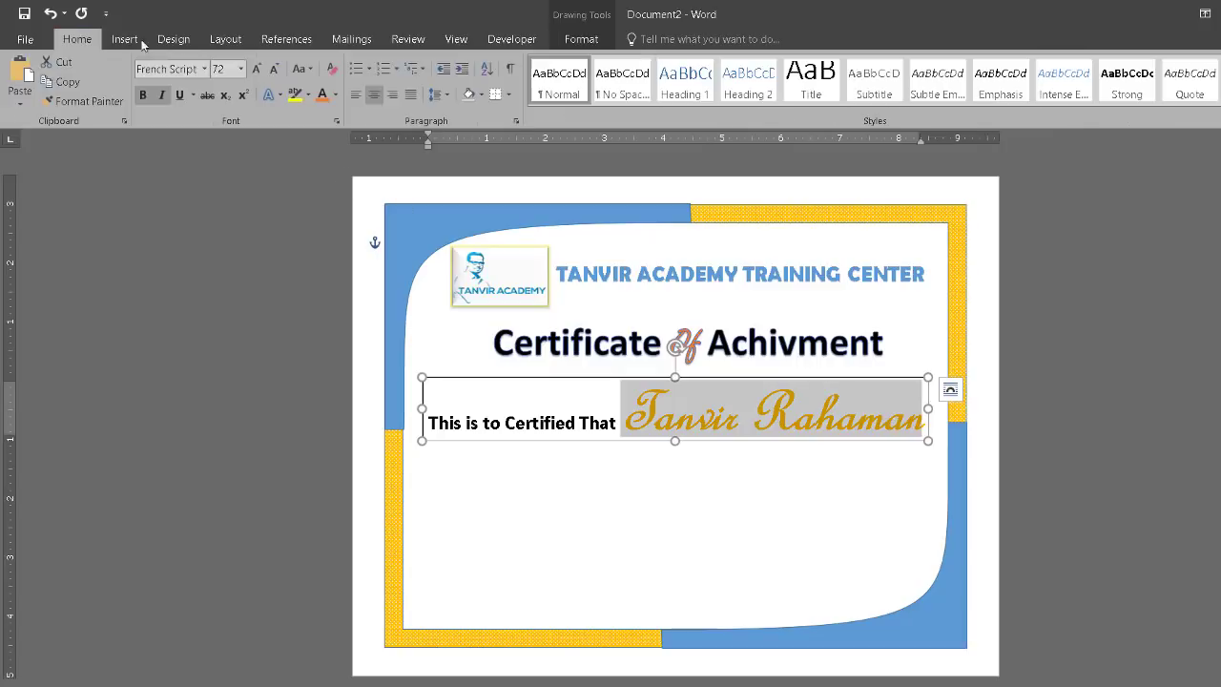
{"action": "left_click", "coordinate": [203, 69]}
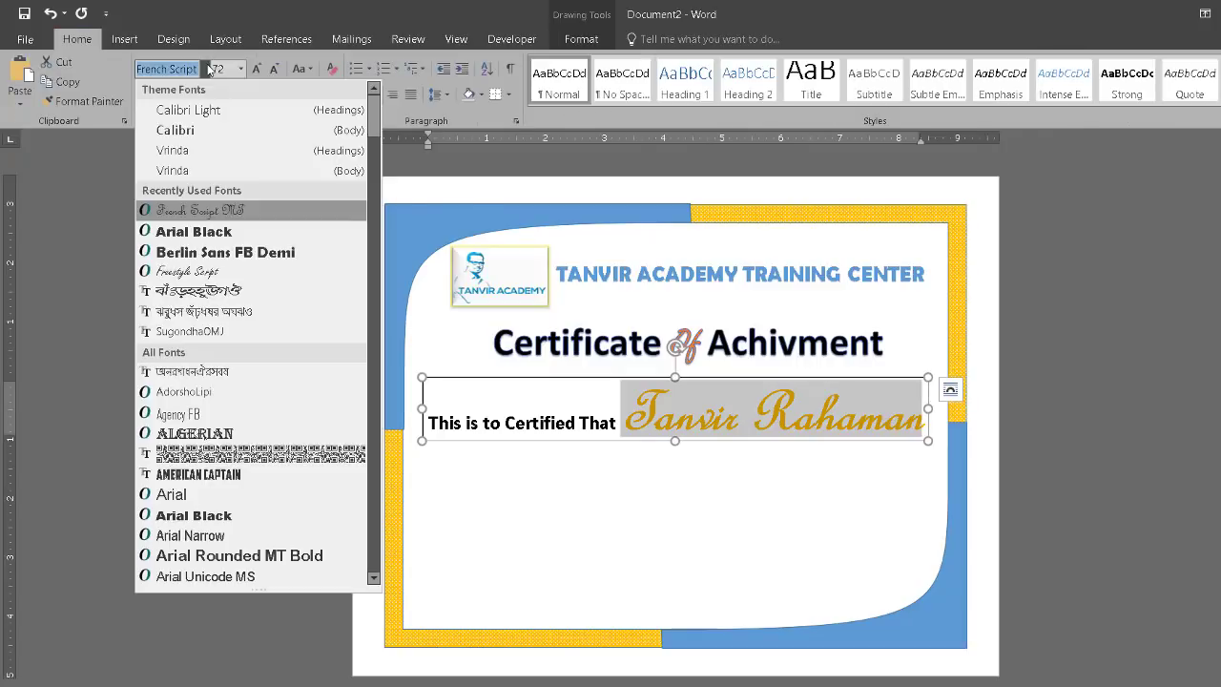
{"action": "left_click", "coordinate": [210, 211]}
{"action": "left_click", "coordinate": [335, 96]}
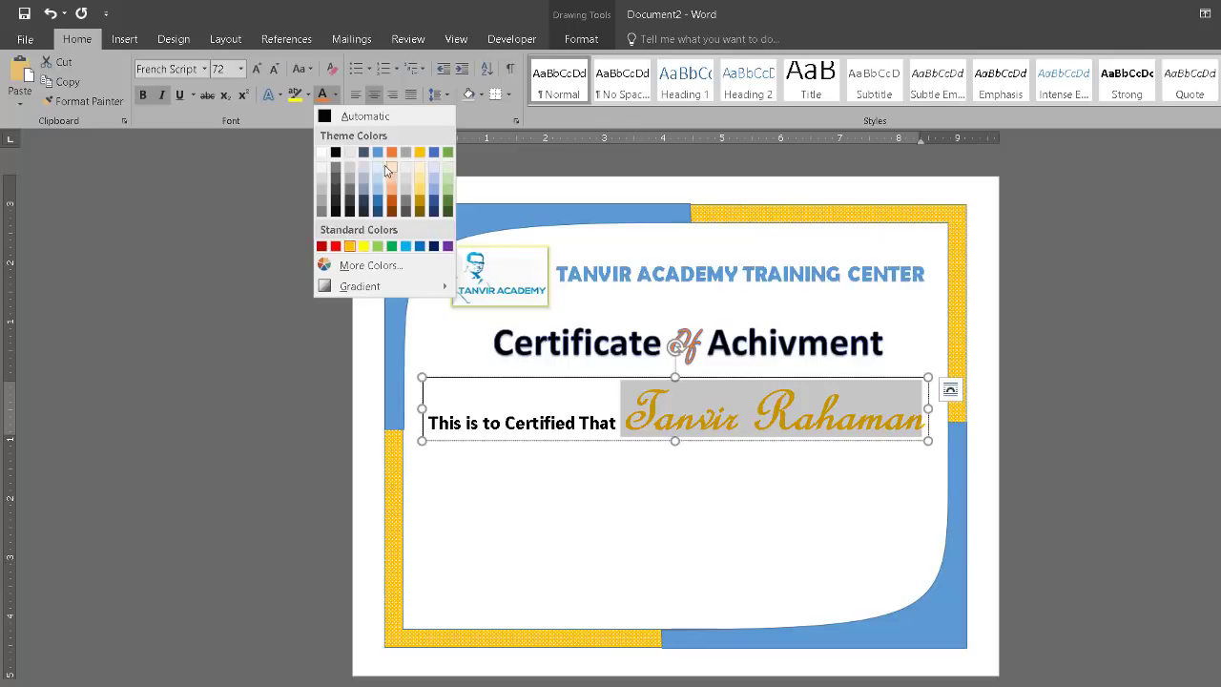
{"action": "left_click", "coordinate": [363, 153]}
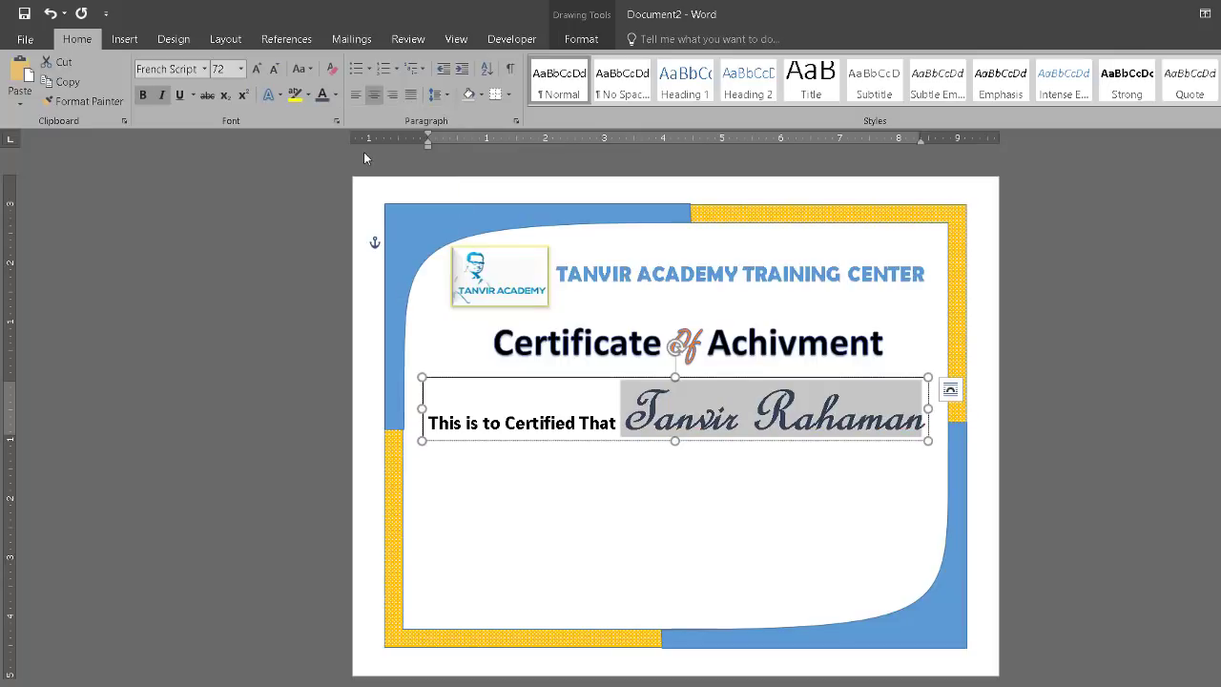
{"action": "left_click", "coordinate": [747, 540]}
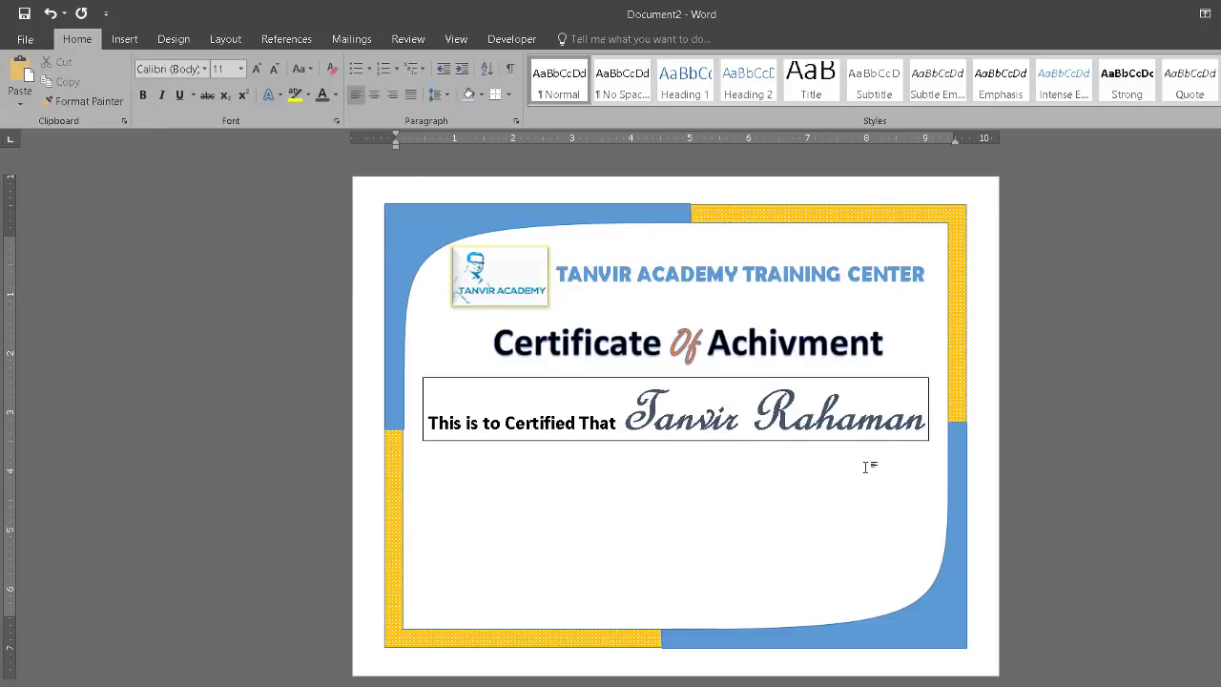
{"action": "left_click", "coordinate": [733, 380]}
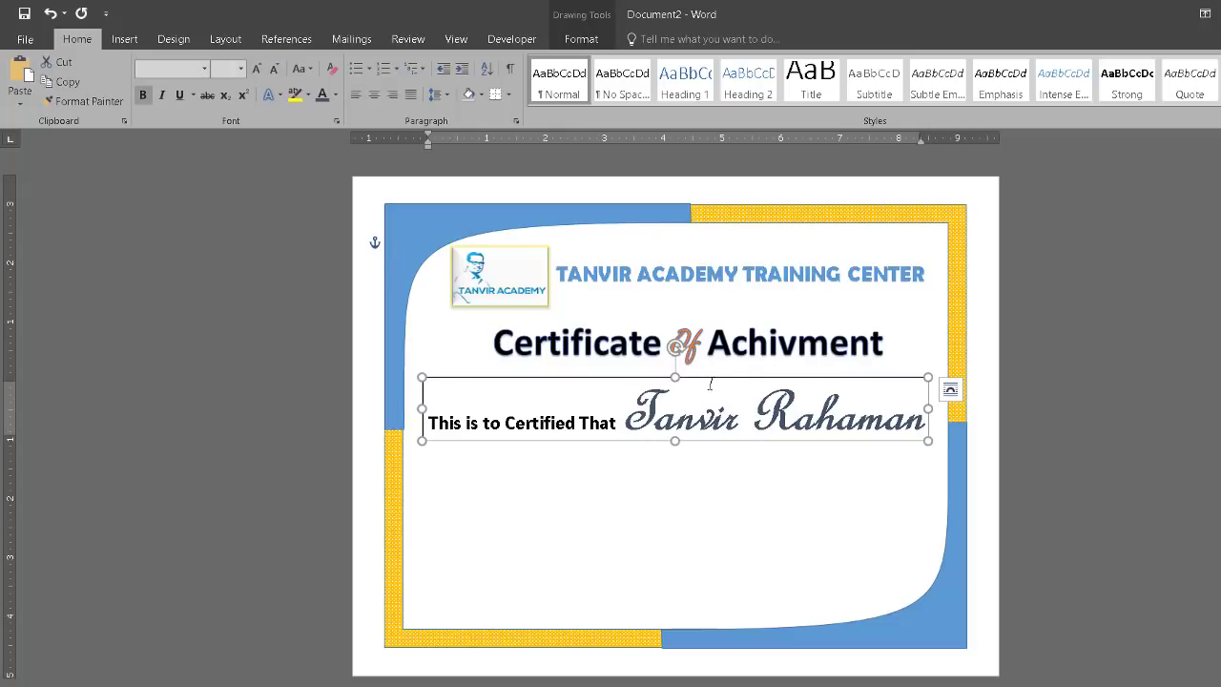
Remove the black outline and the background fill from the certification-line text box
{"action": "double_click", "coordinate": [711, 381]}
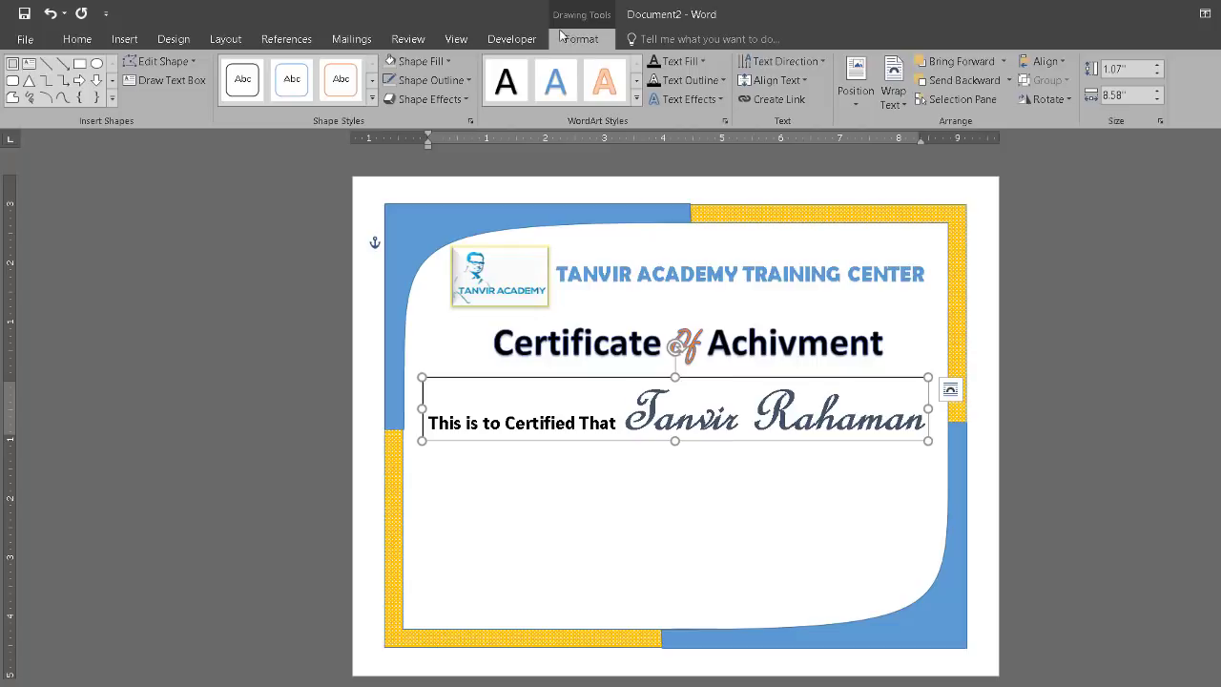
{"action": "left_click", "coordinate": [467, 80]}
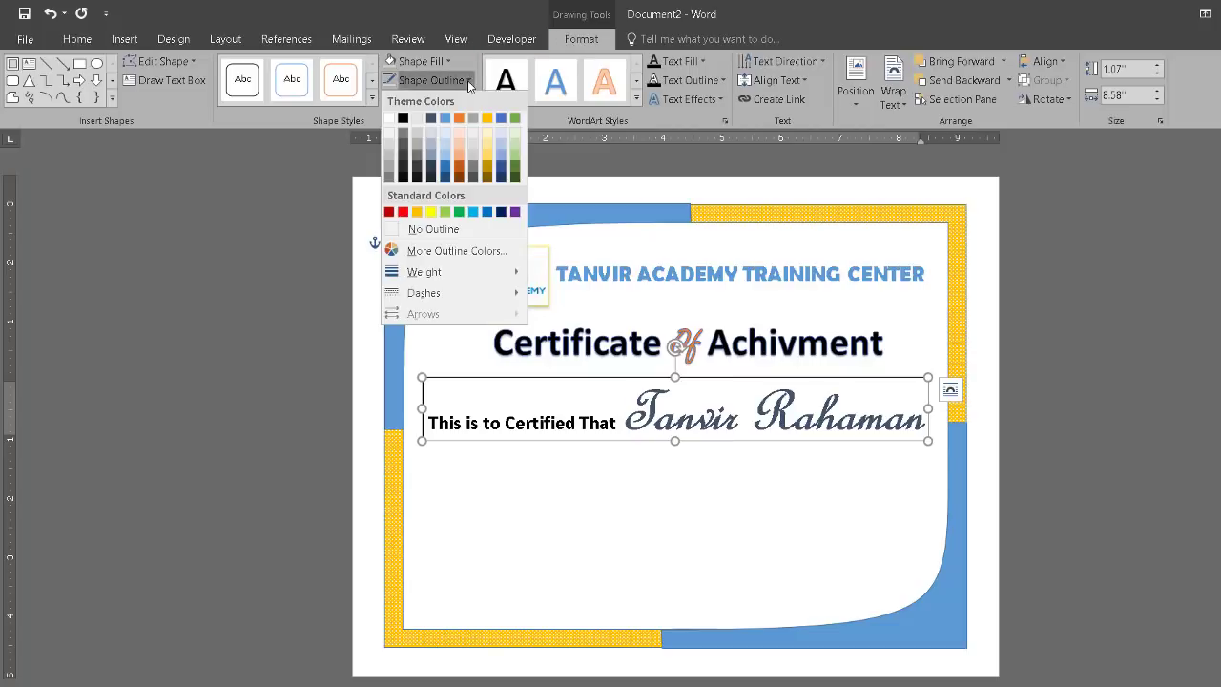
{"action": "left_click", "coordinate": [445, 235]}
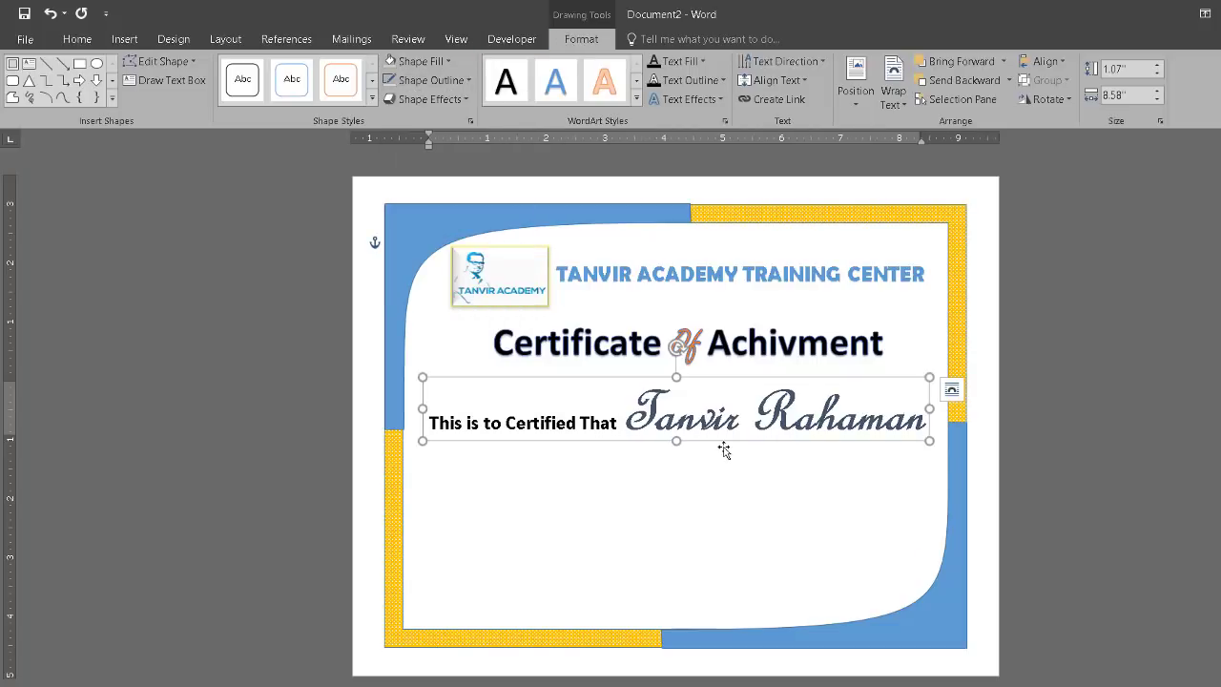
{"action": "left_click", "coordinate": [452, 65]}
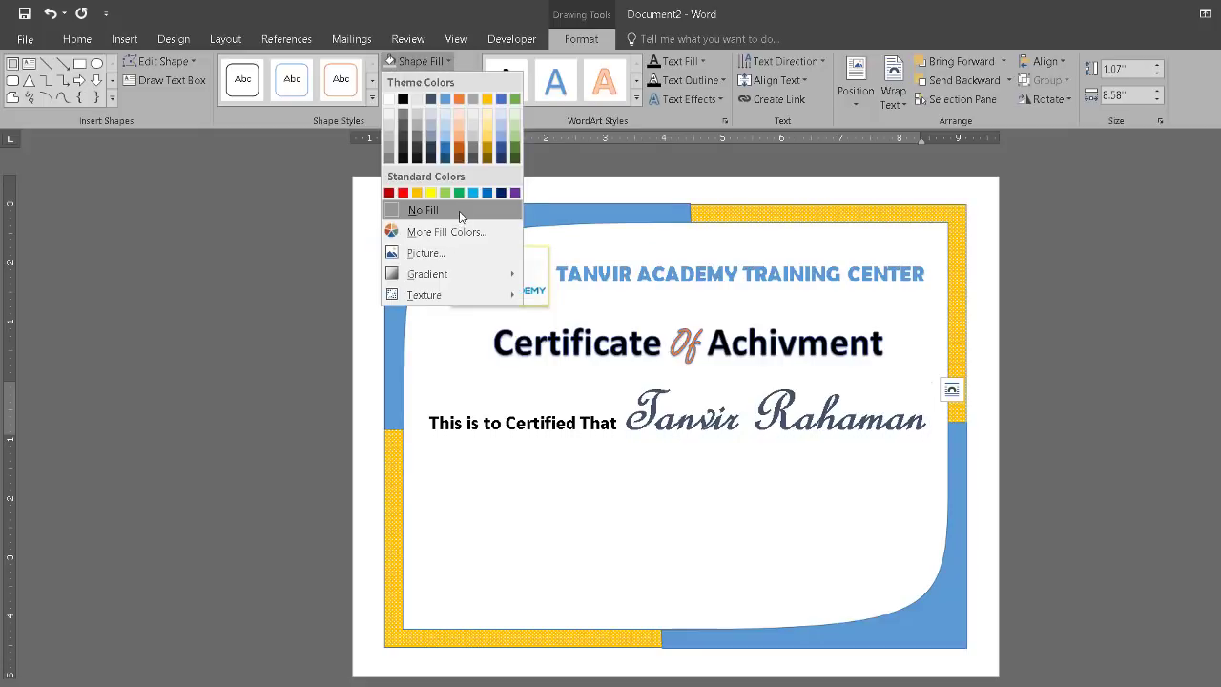
{"action": "left_click", "coordinate": [458, 207]}
{"action": "left_click", "coordinate": [894, 497]}
Nudge the certification-line text box up three steps
{"action": "left_click", "coordinate": [778, 388]}
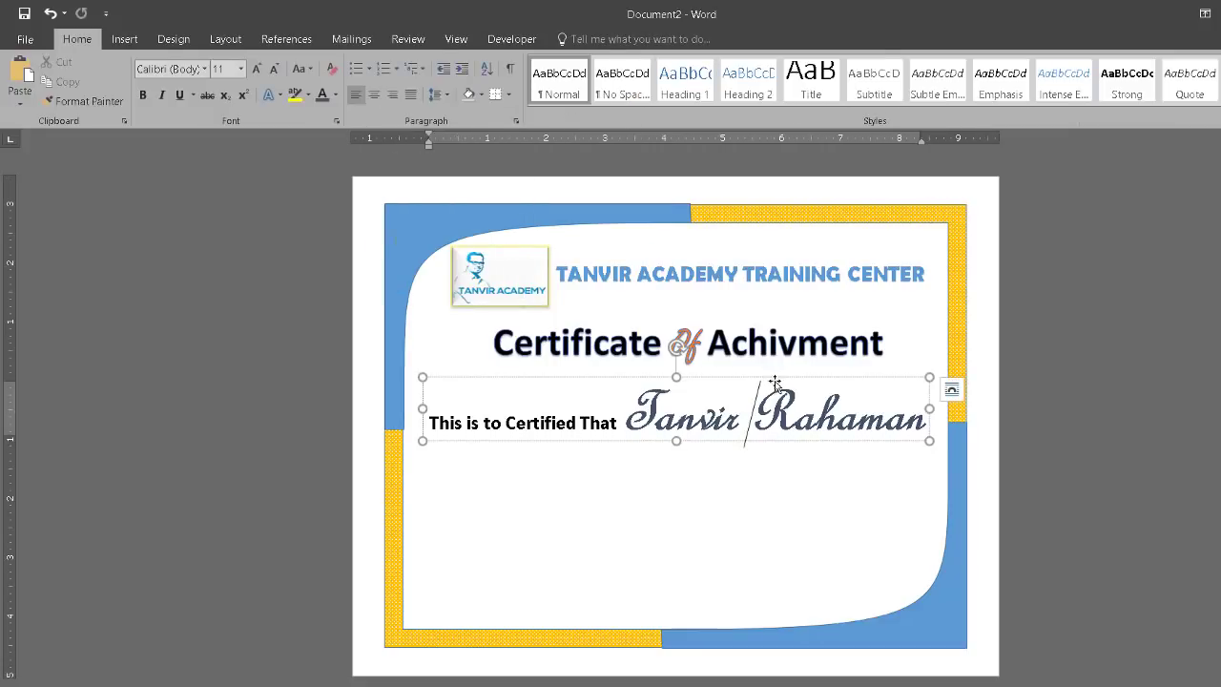
{"action": "key", "text": "Up"}
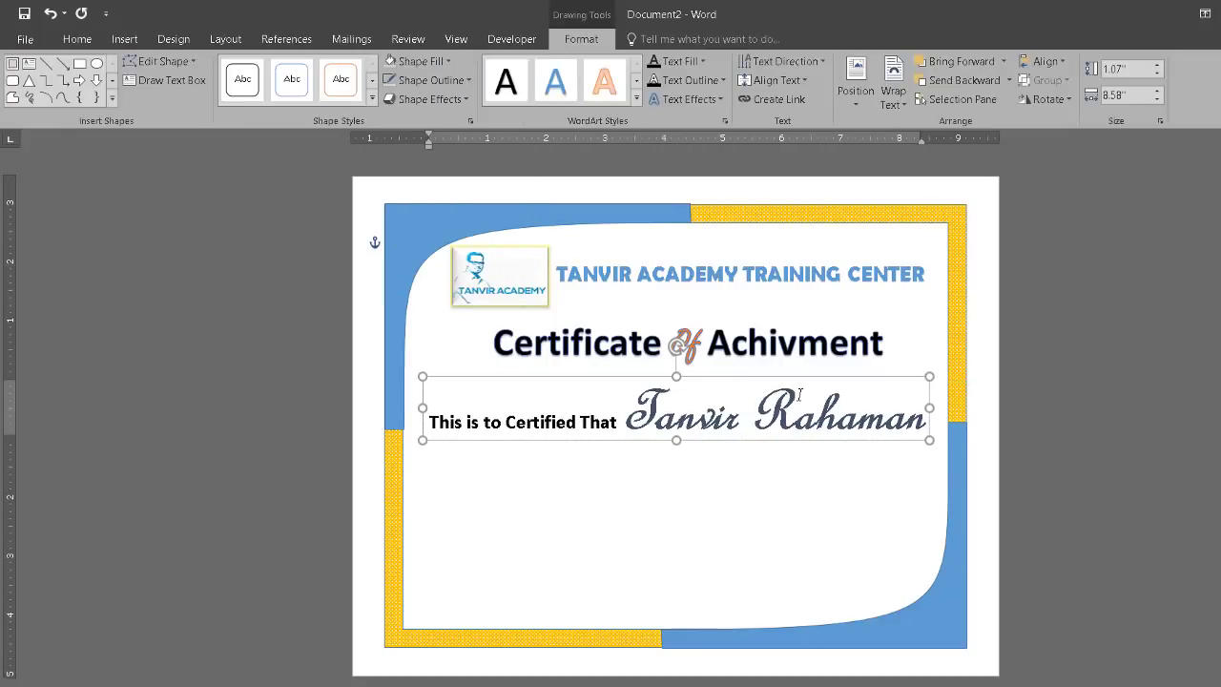
{"action": "key", "text": "Up"}
{"action": "key", "text": "Up"}
{"action": "key", "text": "Up"}
{"action": "key", "text": "Up"}
{"action": "key", "text": "Up"}
{"action": "key", "text": "Up"}
{"action": "key", "text": "Up"}
{"action": "key", "text": "Up"}
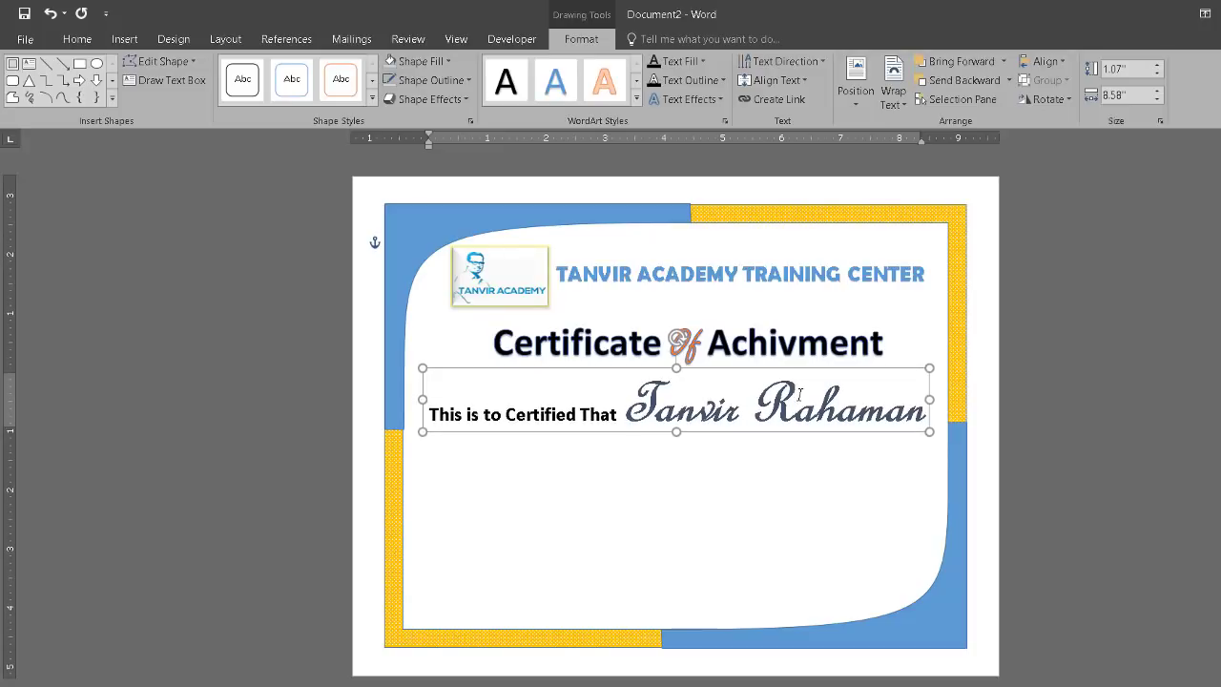
{"action": "key", "text": "Up"}
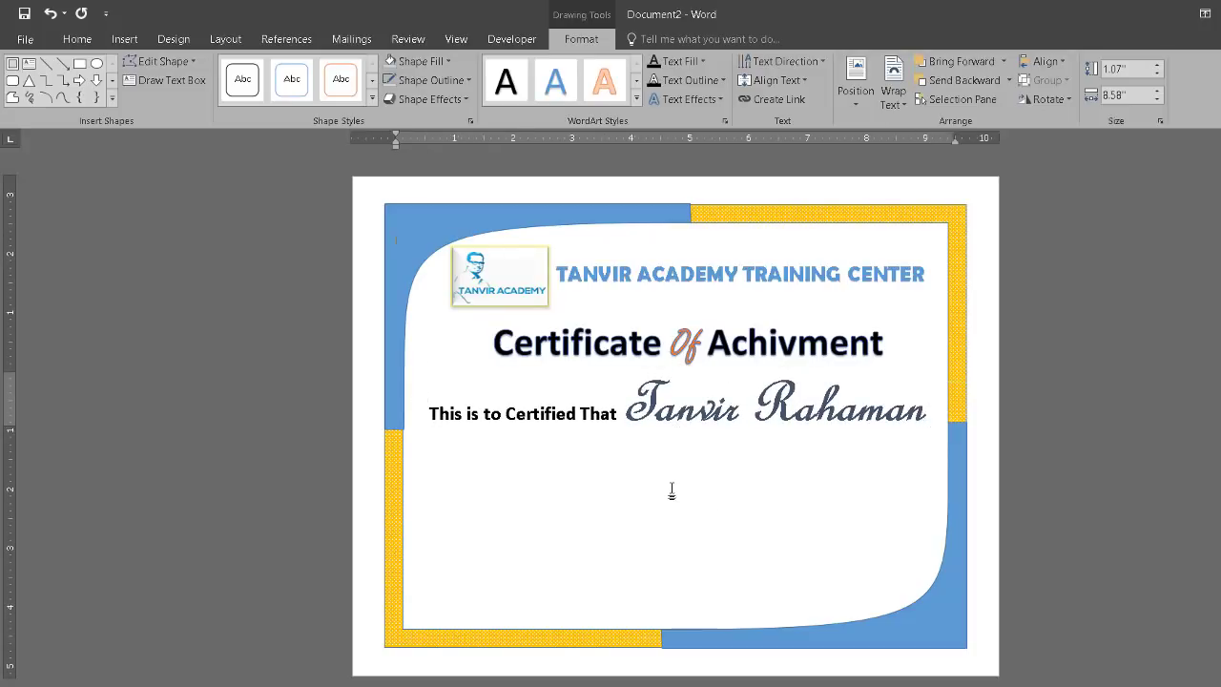
{"action": "left_click", "coordinate": [673, 491]}
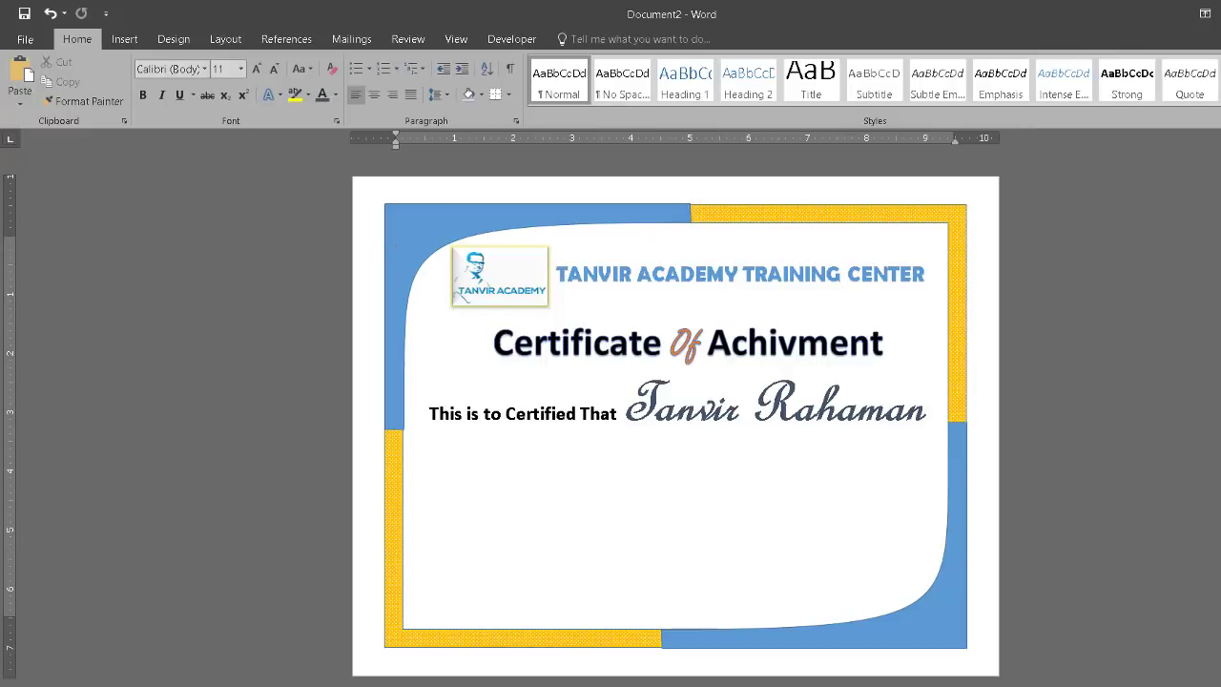
Check the name line box in the finished Document1 certificate for reference
{"action": "mouse_move", "coordinate": [763, 684]}
{"action": "left_click", "coordinate": [741, 641]}
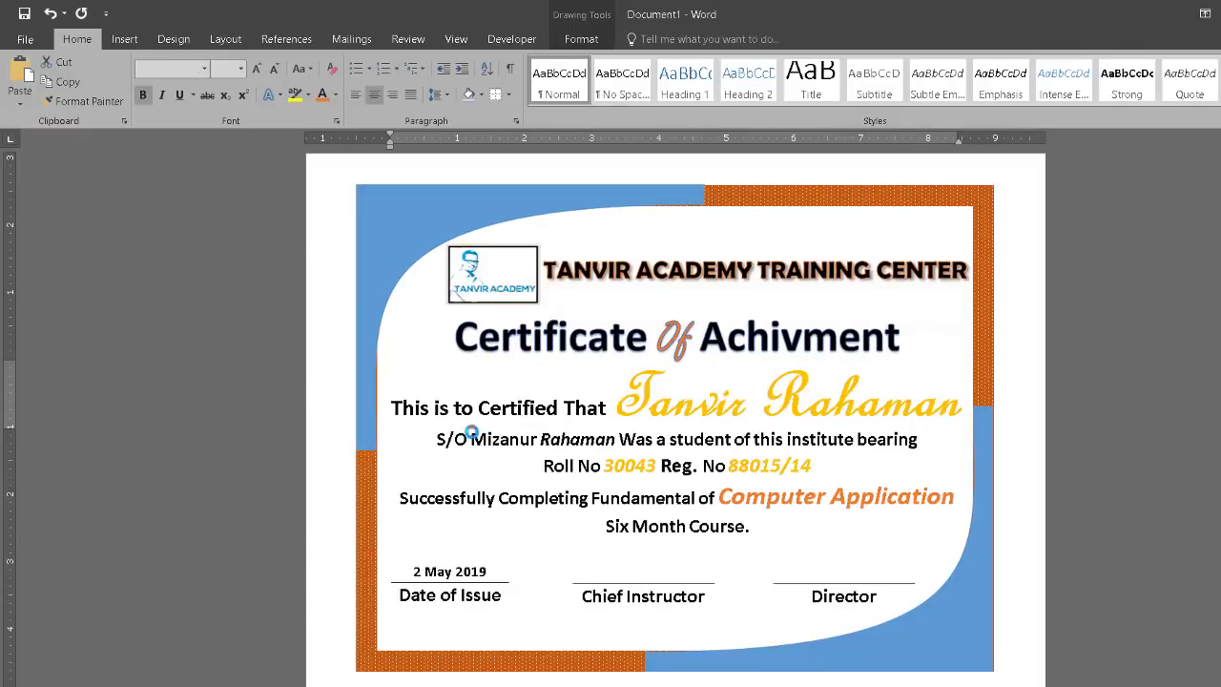
{"action": "left_click", "coordinate": [428, 454]}
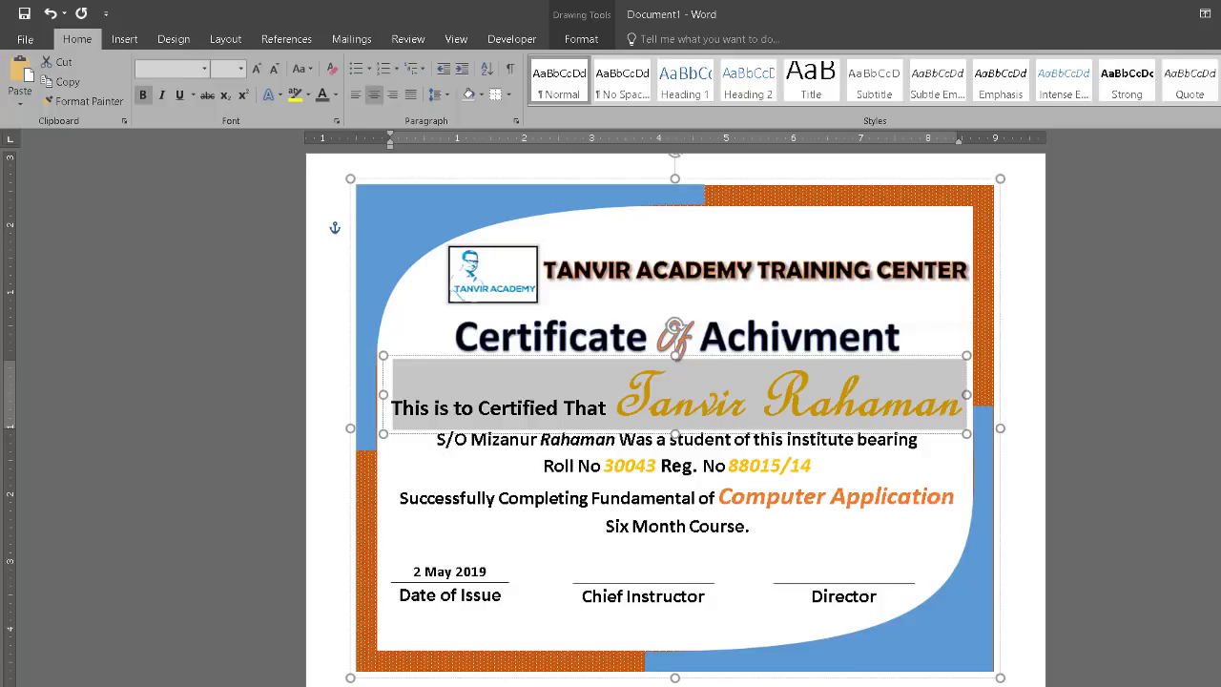
Draw a wide empty text box below Document2's name line, then return to Document1
{"action": "mouse_move", "coordinate": [844, 685]}
{"action": "left_click", "coordinate": [940, 649]}
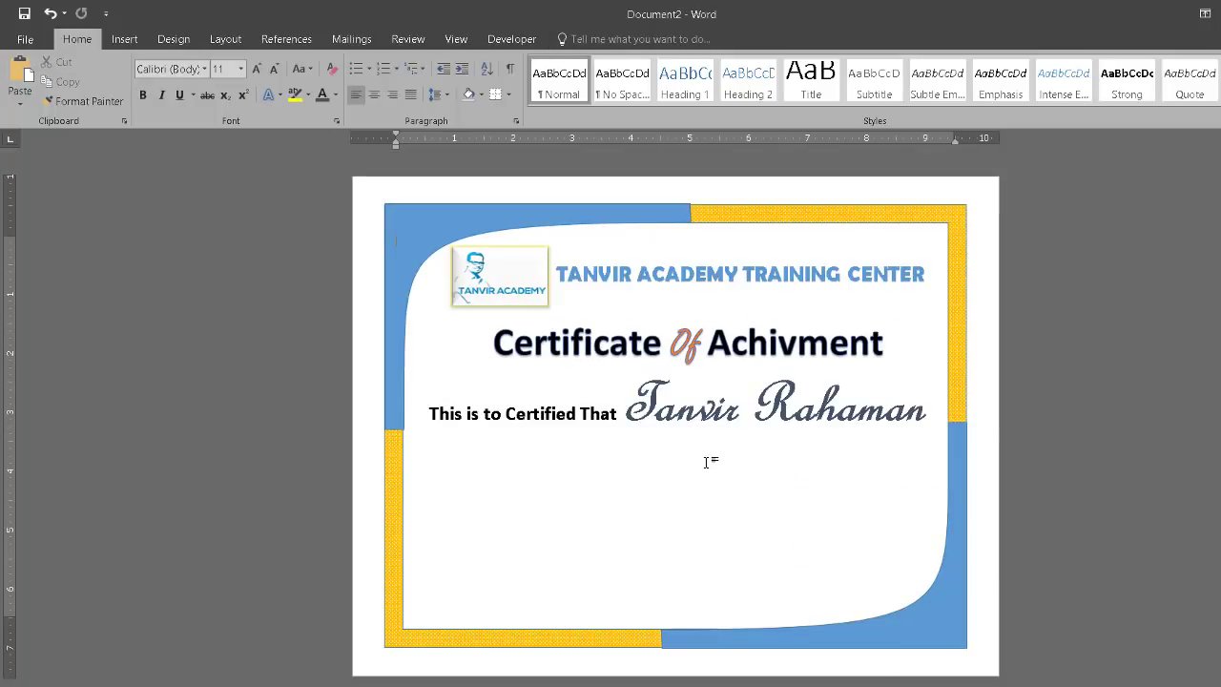
{"action": "left_click", "coordinate": [124, 39]}
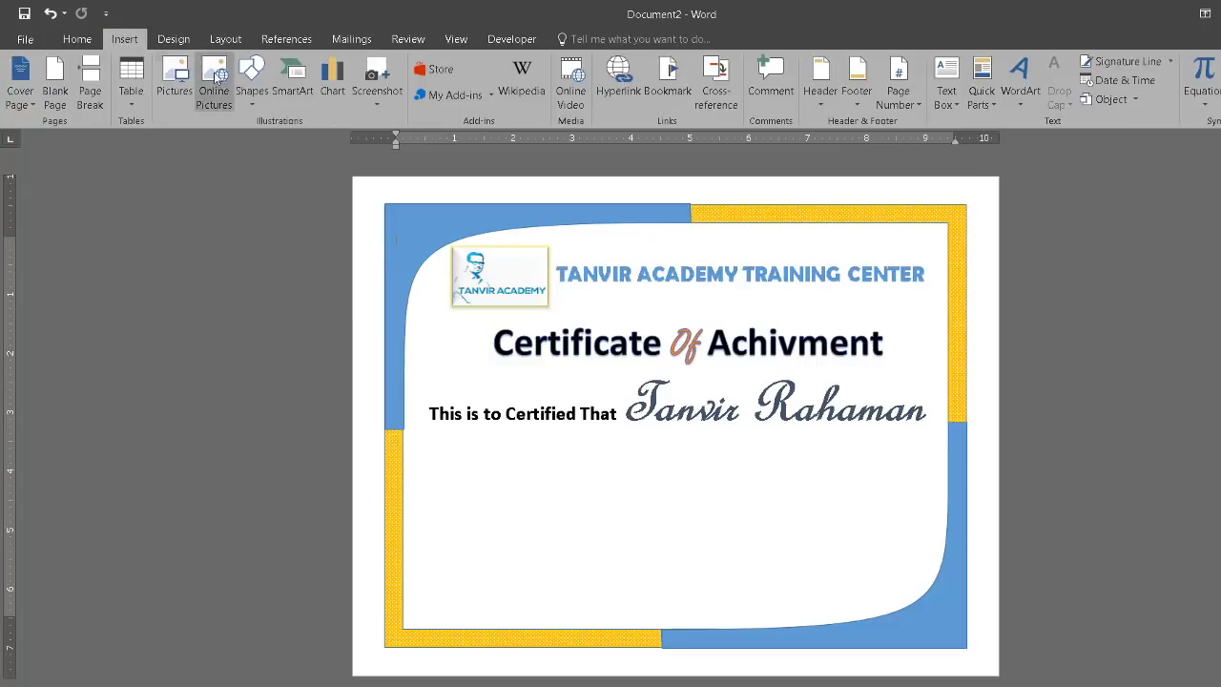
{"action": "left_click", "coordinate": [252, 83]}
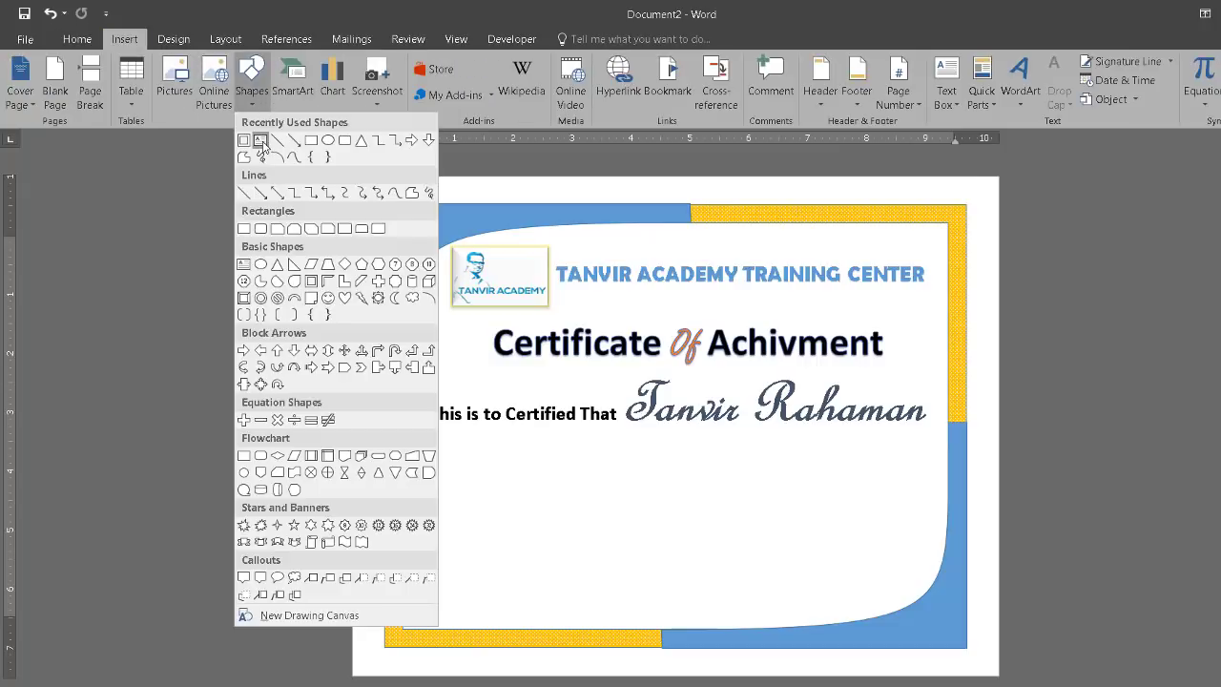
{"action": "left_click", "coordinate": [260, 141]}
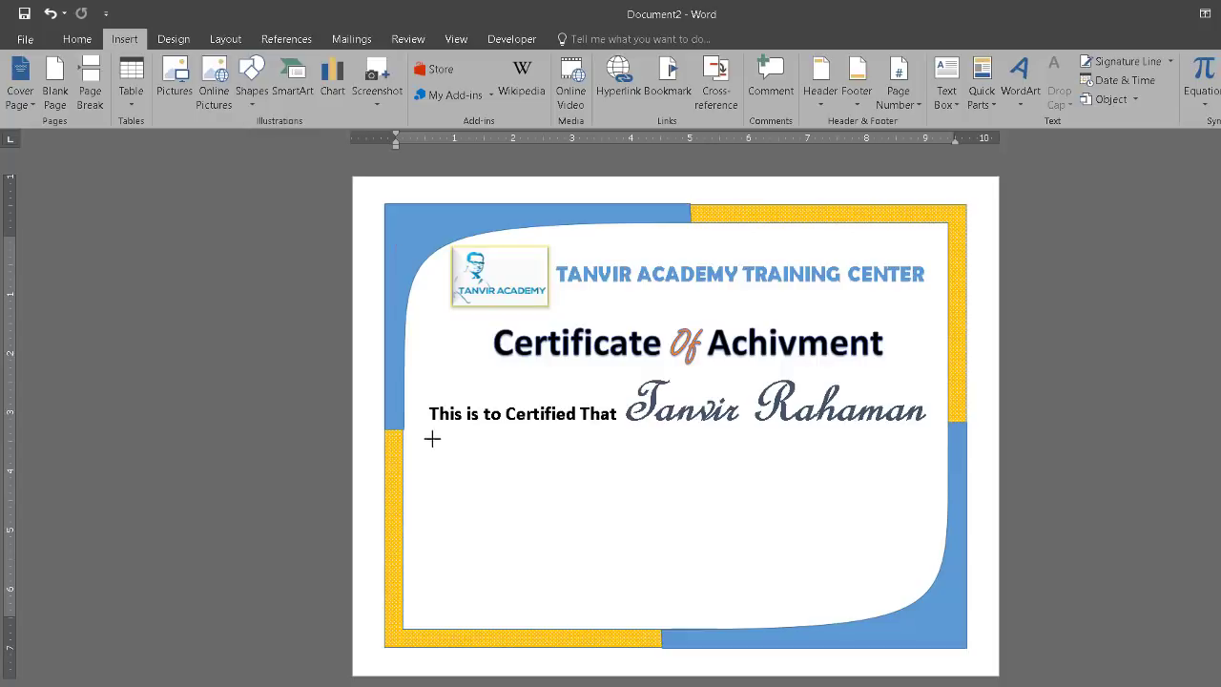
{"action": "left_click_drag", "start_coordinate": [432, 438], "coordinate": [549, 487]}
{"action": "left_click_drag", "start_coordinate": [642, 510], "coordinate": [913, 558]}
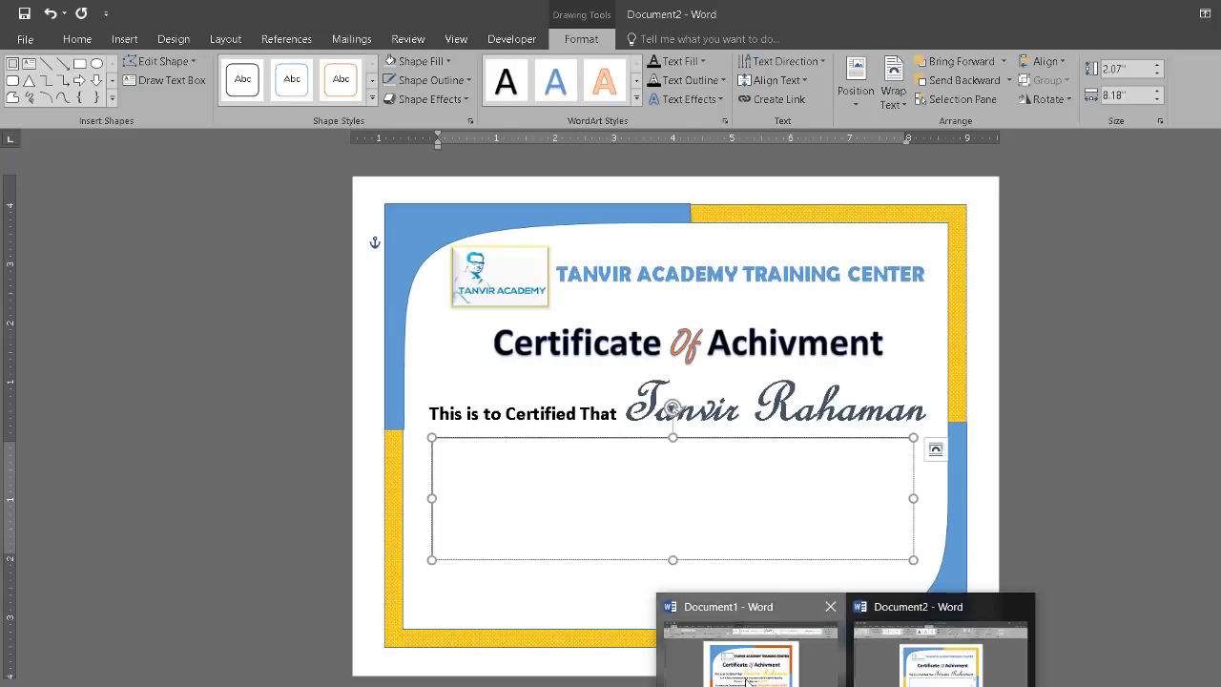
{"action": "left_click", "coordinate": [749, 649]}
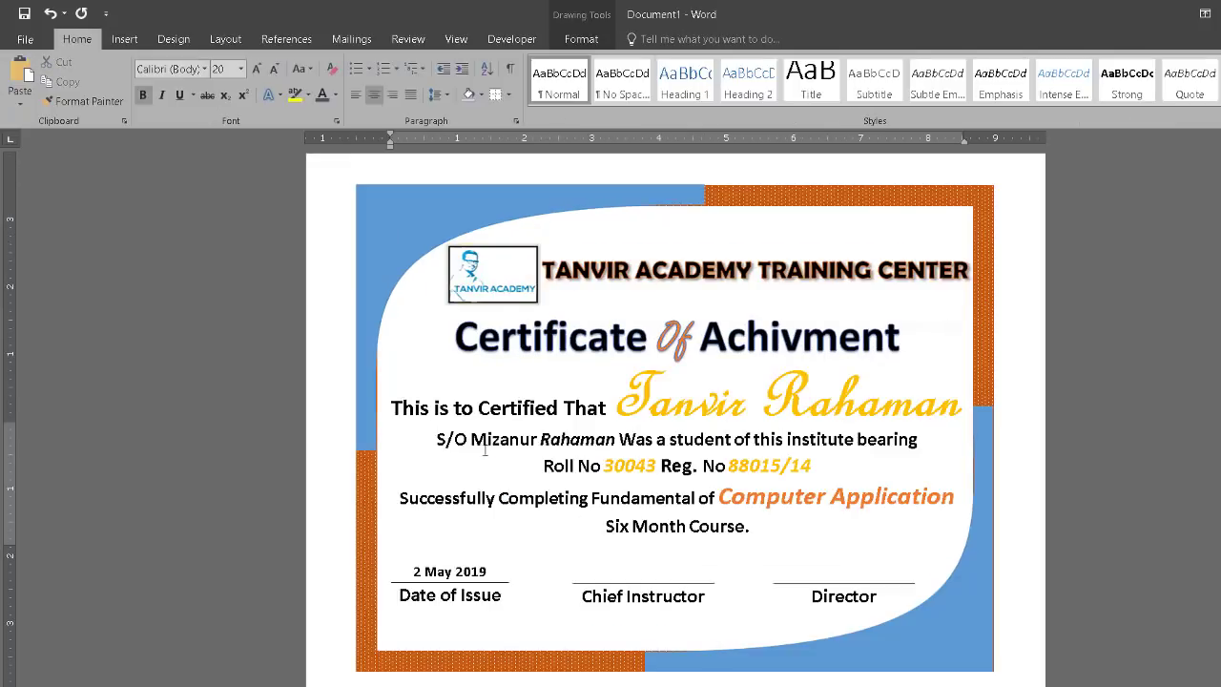
Copy Document1's body text through 'Six Month Course.' into Document2's new text box
{"action": "left_click_drag", "start_coordinate": [437, 439], "coordinate": [759, 530]}
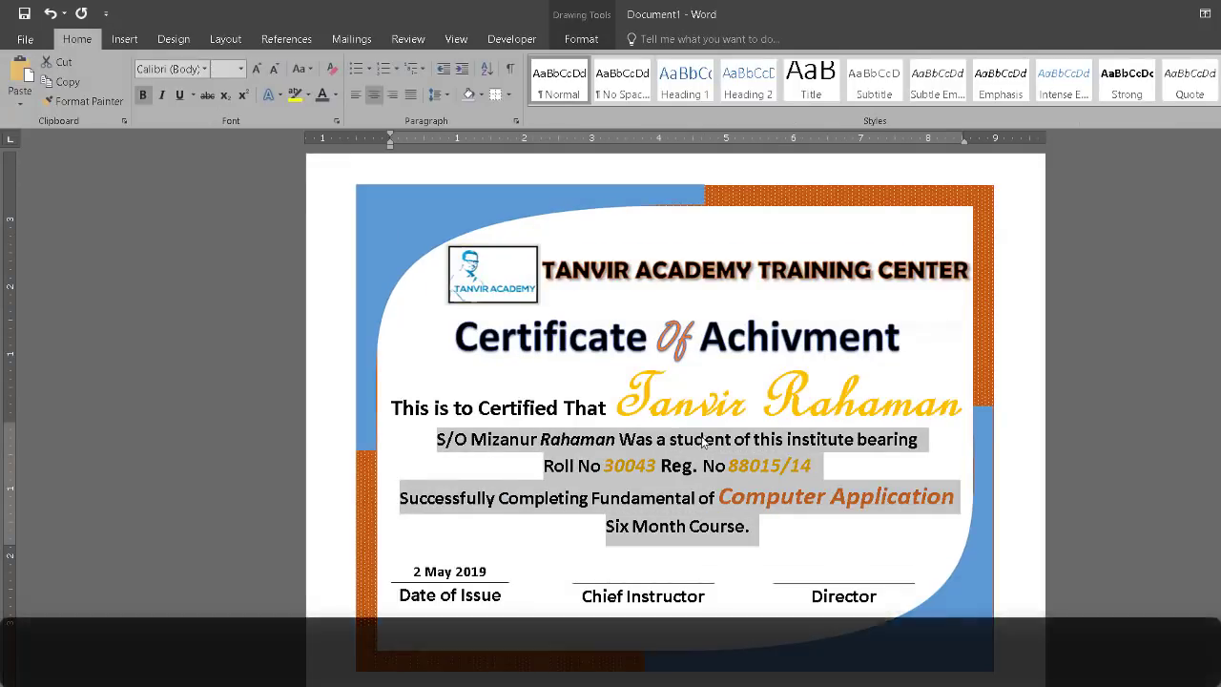
{"action": "right_click", "coordinate": [703, 442]}
{"action": "left_click", "coordinate": [753, 471]}
{"action": "mouse_move", "coordinate": [749, 649]}
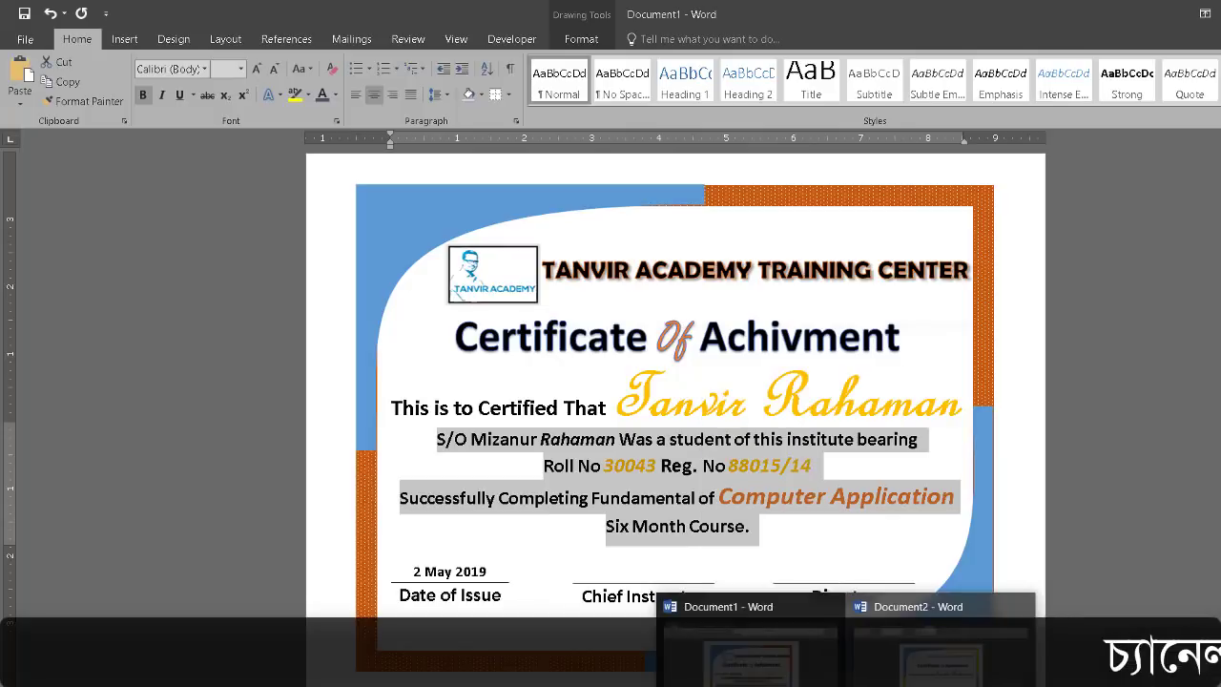
{"action": "left_click", "coordinate": [1063, 615]}
{"action": "left_click", "coordinate": [627, 449]}
{"action": "right_click", "coordinate": [535, 448]}
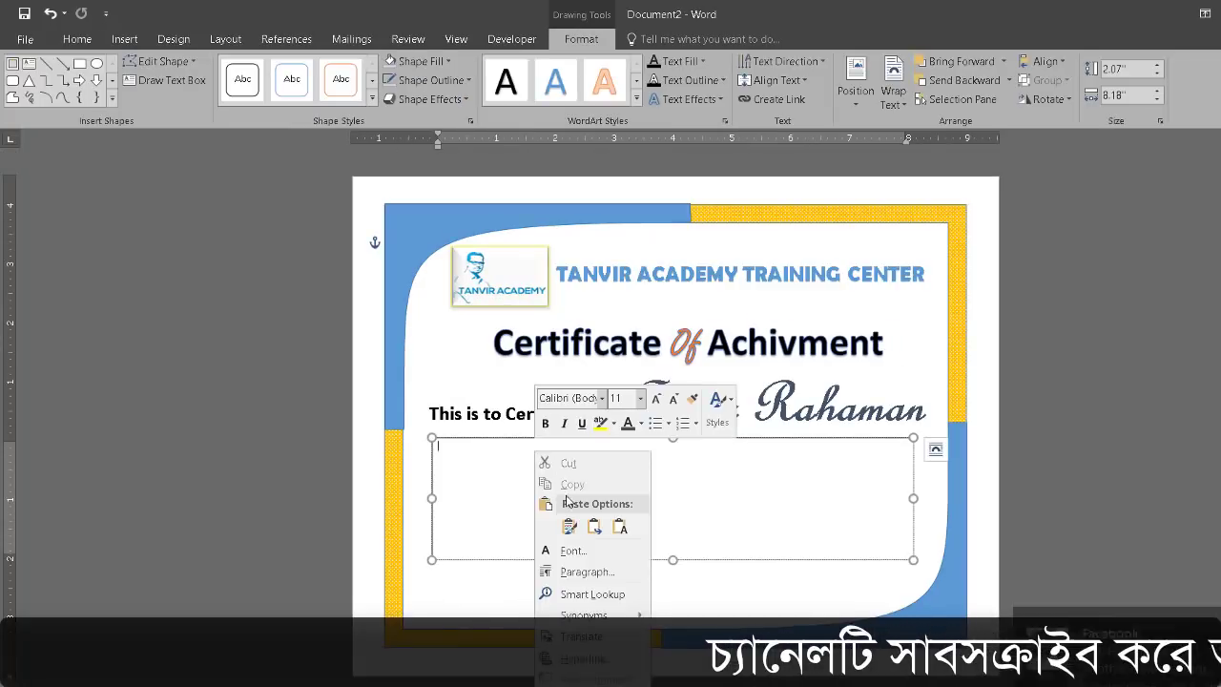
{"action": "left_click", "coordinate": [568, 526]}
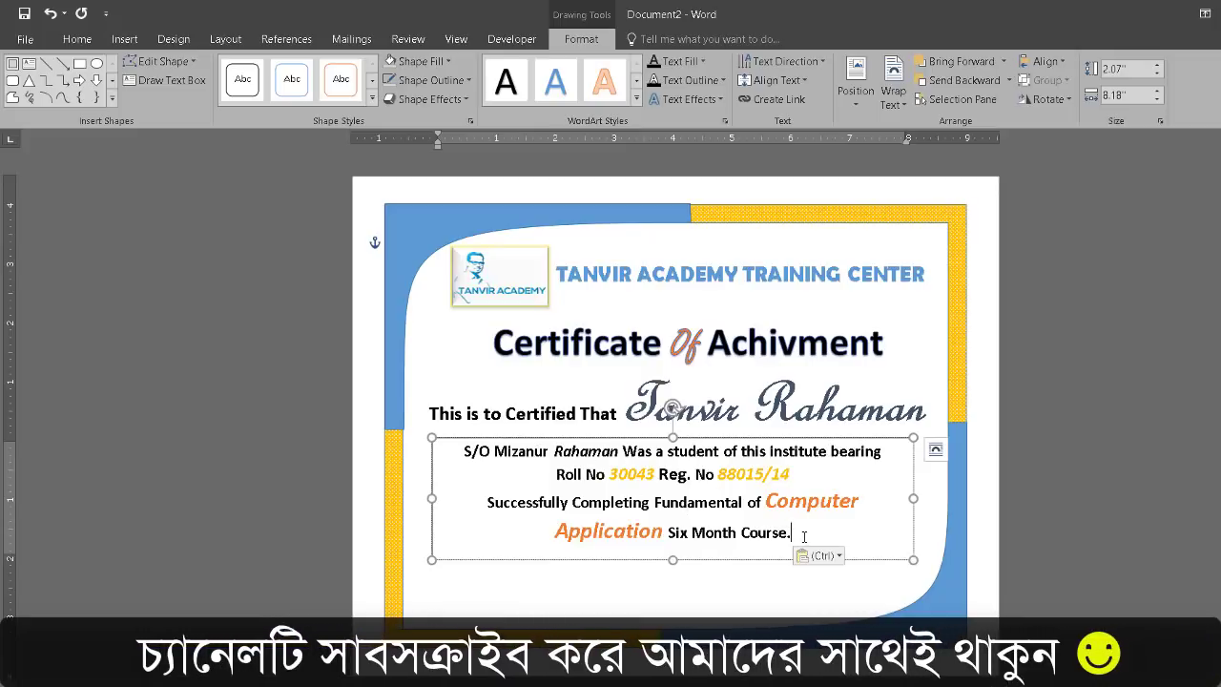
Select the whole pasted body text and bring up the Home formatting options
{"action": "left_click_drag", "start_coordinate": [658, 470], "coordinate": [792, 533]}
{"action": "left_click_drag", "start_coordinate": [403, 457], "coordinate": [404, 449]}
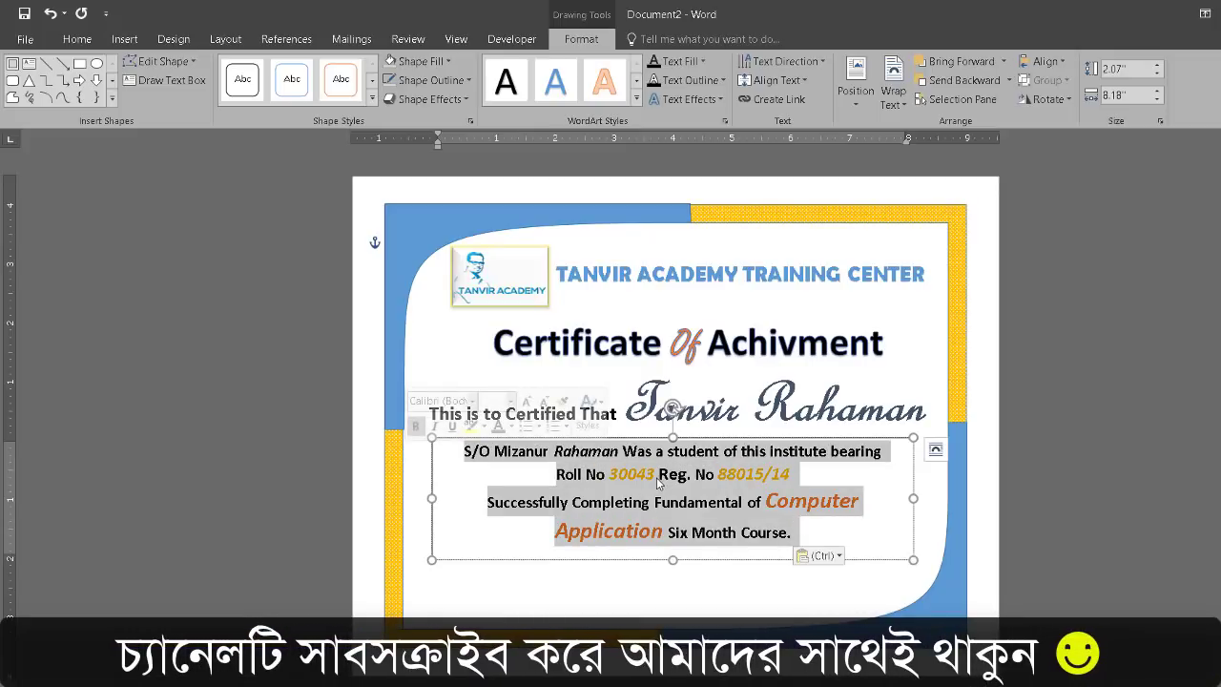
{"action": "left_click", "coordinate": [93, 42]}
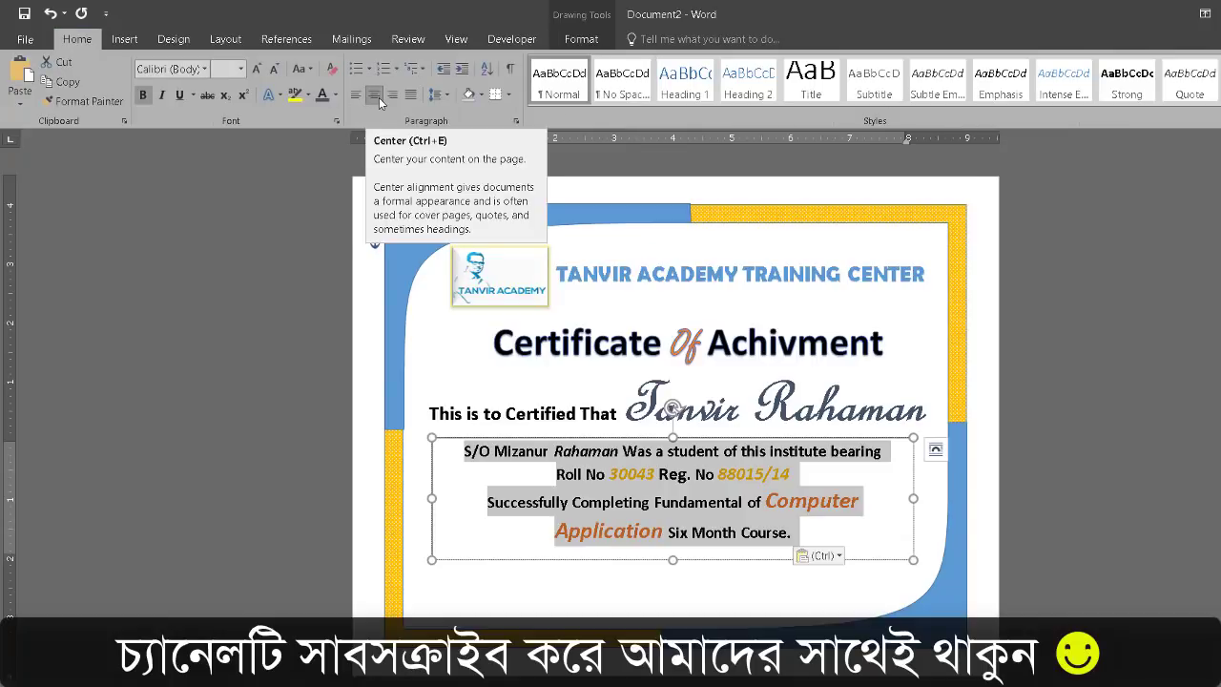
{"action": "left_click", "coordinate": [816, 542]}
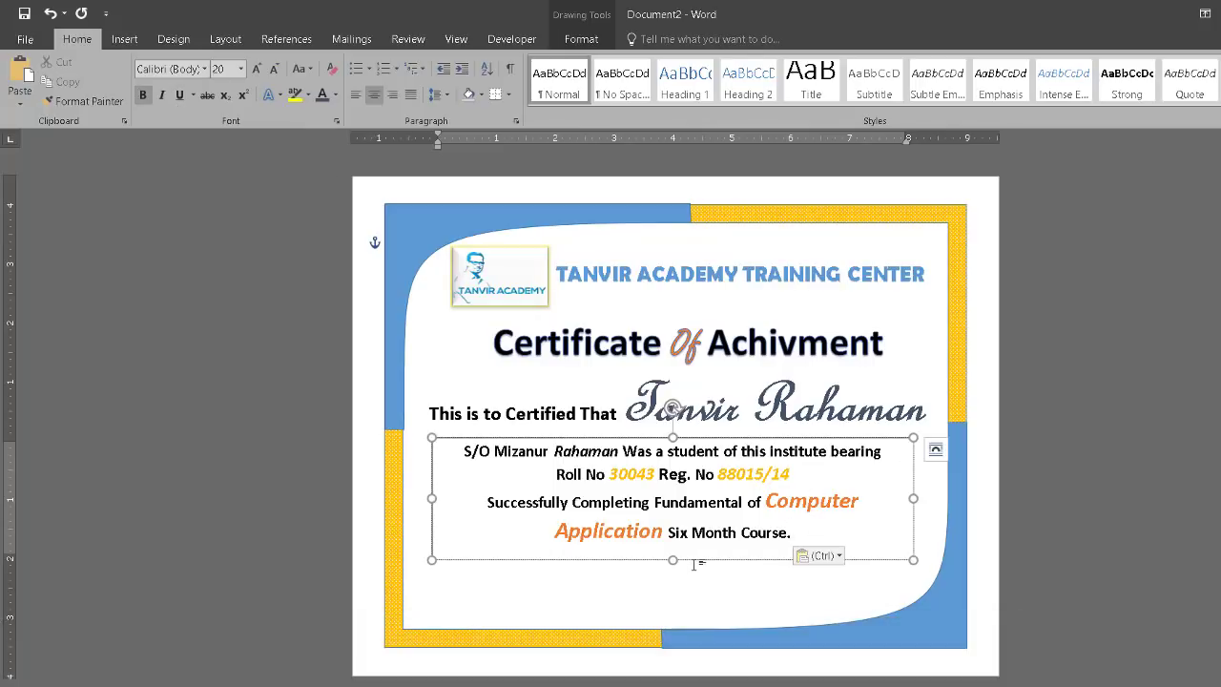
Shorten the body text box slightly from its bottom edge
{"action": "left_click_drag", "start_coordinate": [672, 559], "coordinate": [671, 553]}
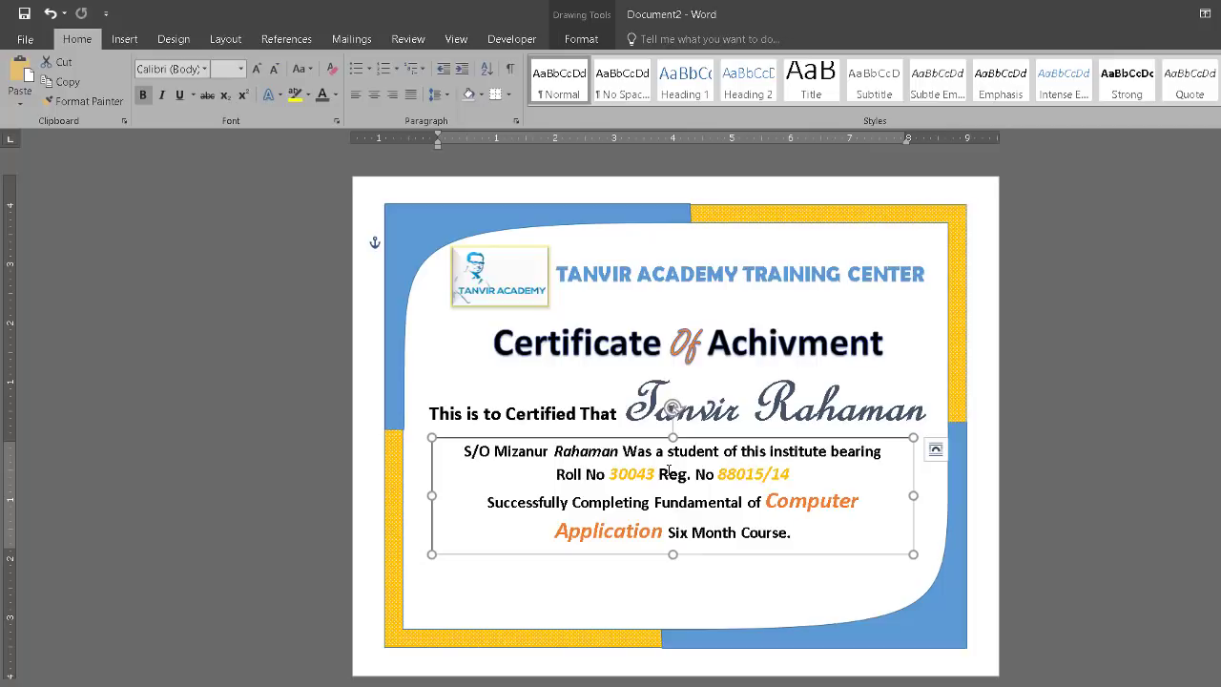
{"action": "left_click_drag", "start_coordinate": [672, 554], "coordinate": [674, 550]}
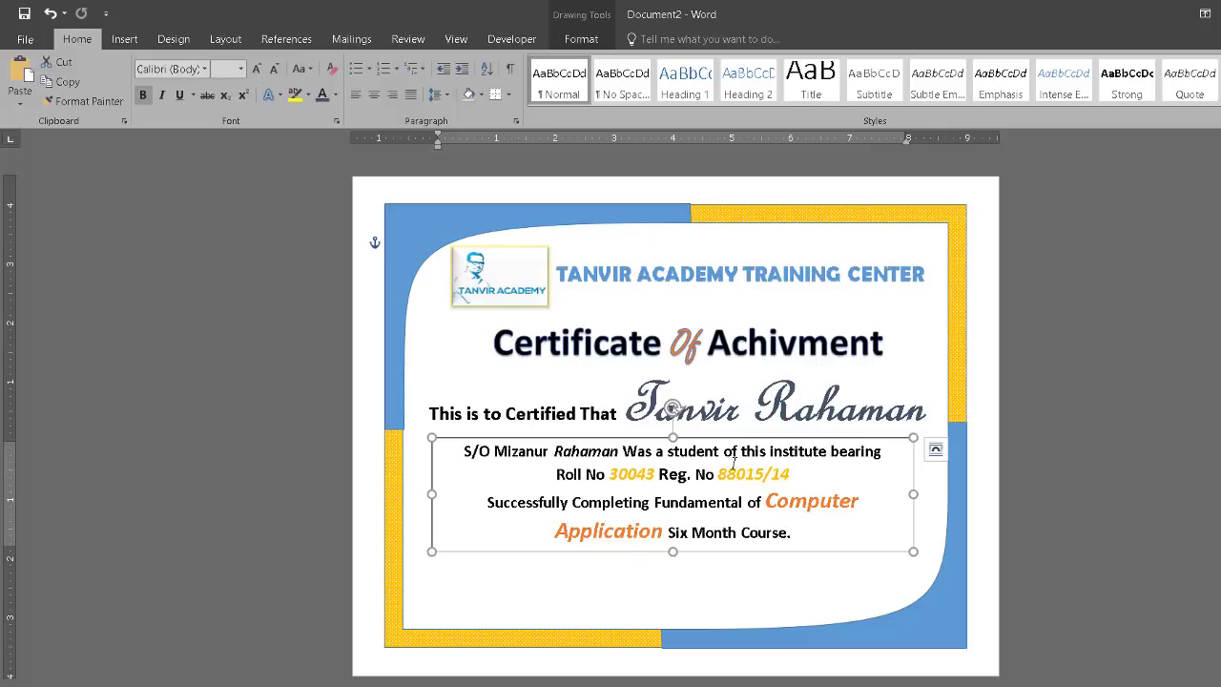
{"action": "left_click", "coordinate": [697, 601]}
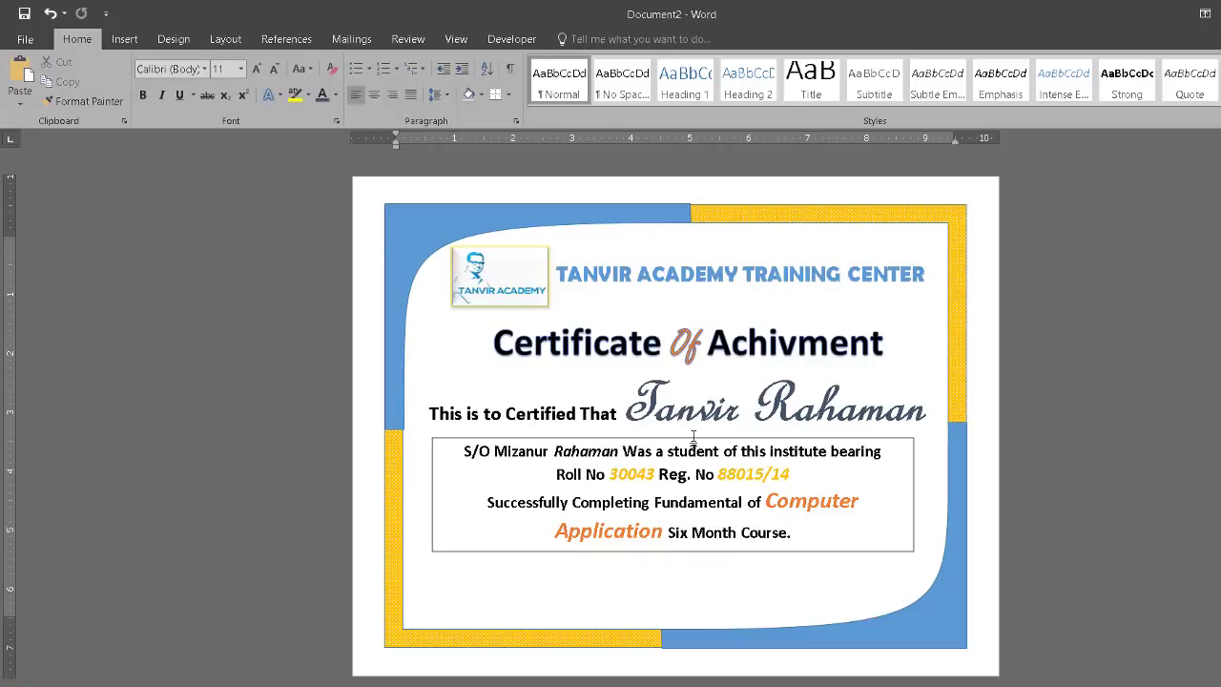
{"action": "left_click", "coordinate": [683, 439]}
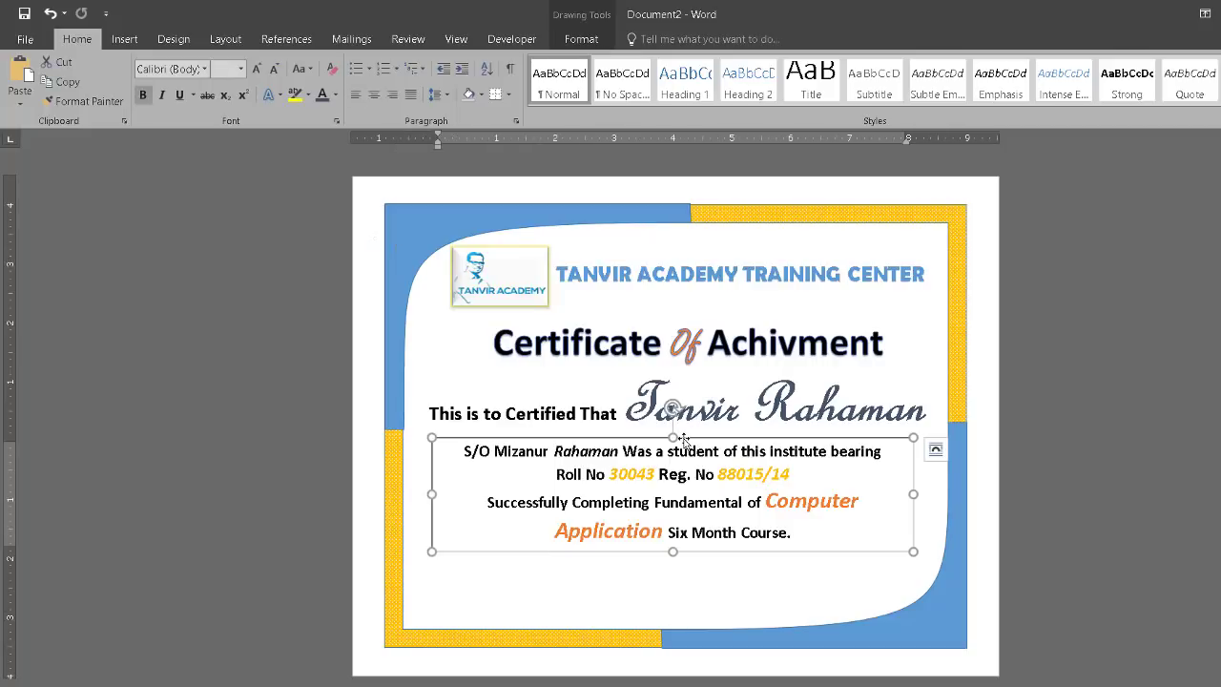
Give the body text box No Outline and No Fill
{"action": "left_click", "coordinate": [581, 38]}
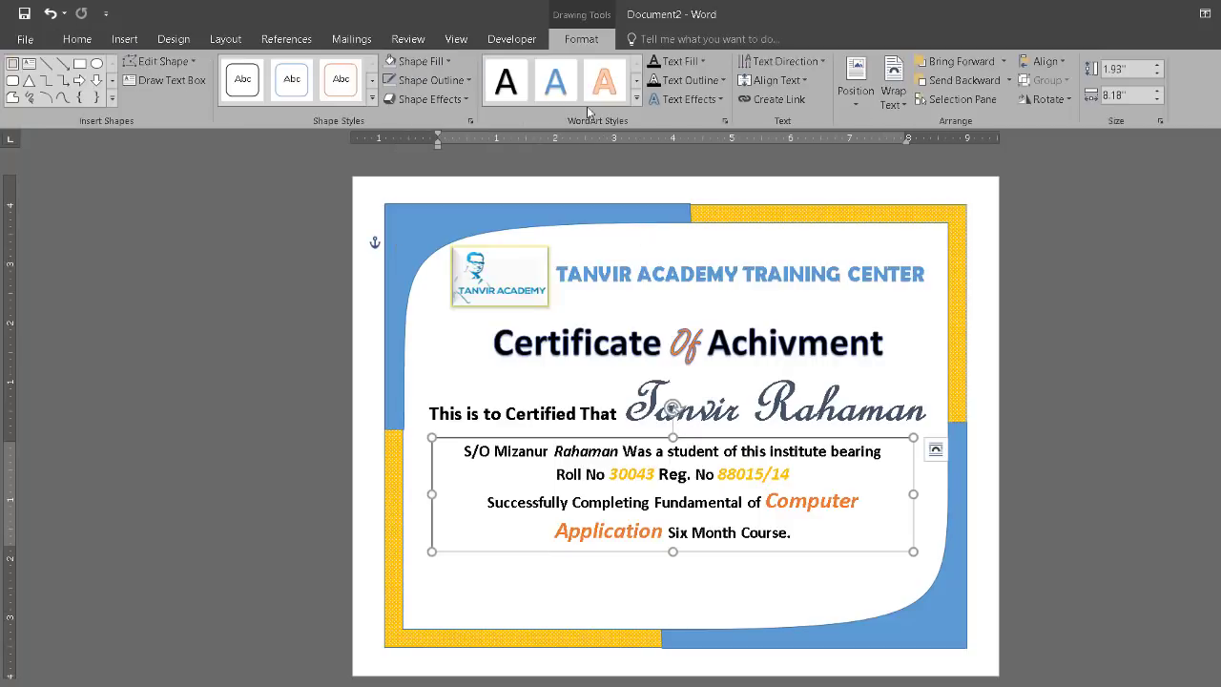
{"action": "left_click", "coordinate": [456, 83]}
{"action": "left_click", "coordinate": [436, 196]}
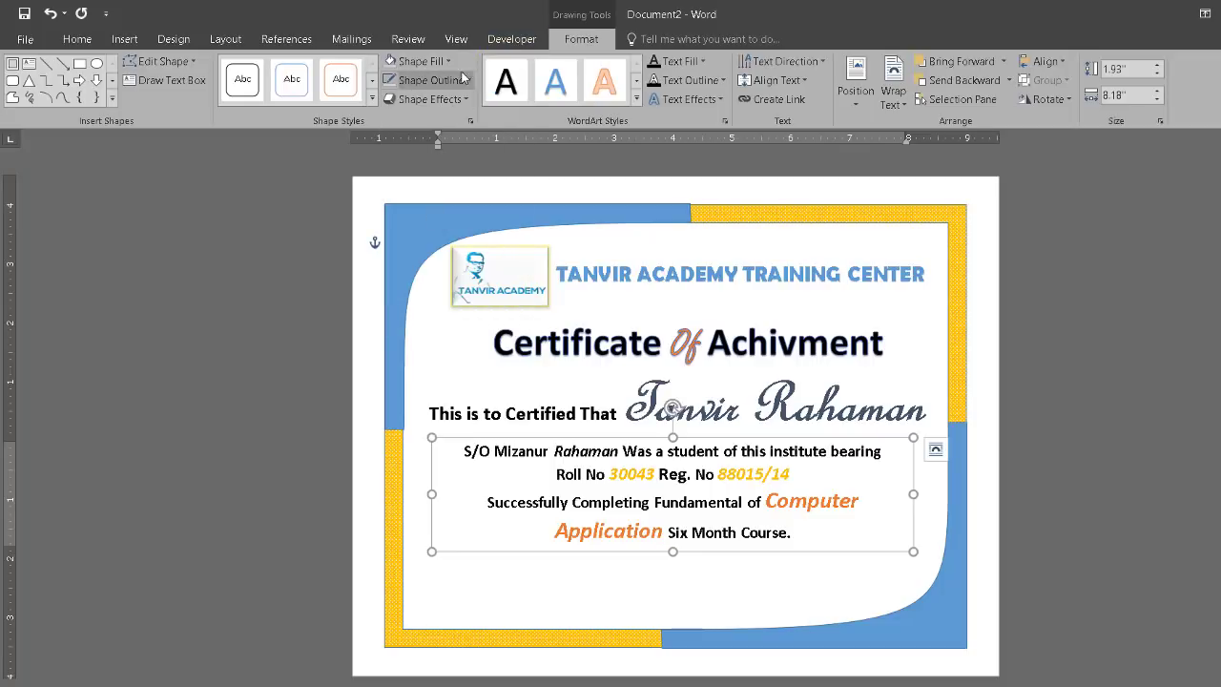
{"action": "left_click", "coordinate": [424, 61]}
{"action": "left_click", "coordinate": [425, 207]}
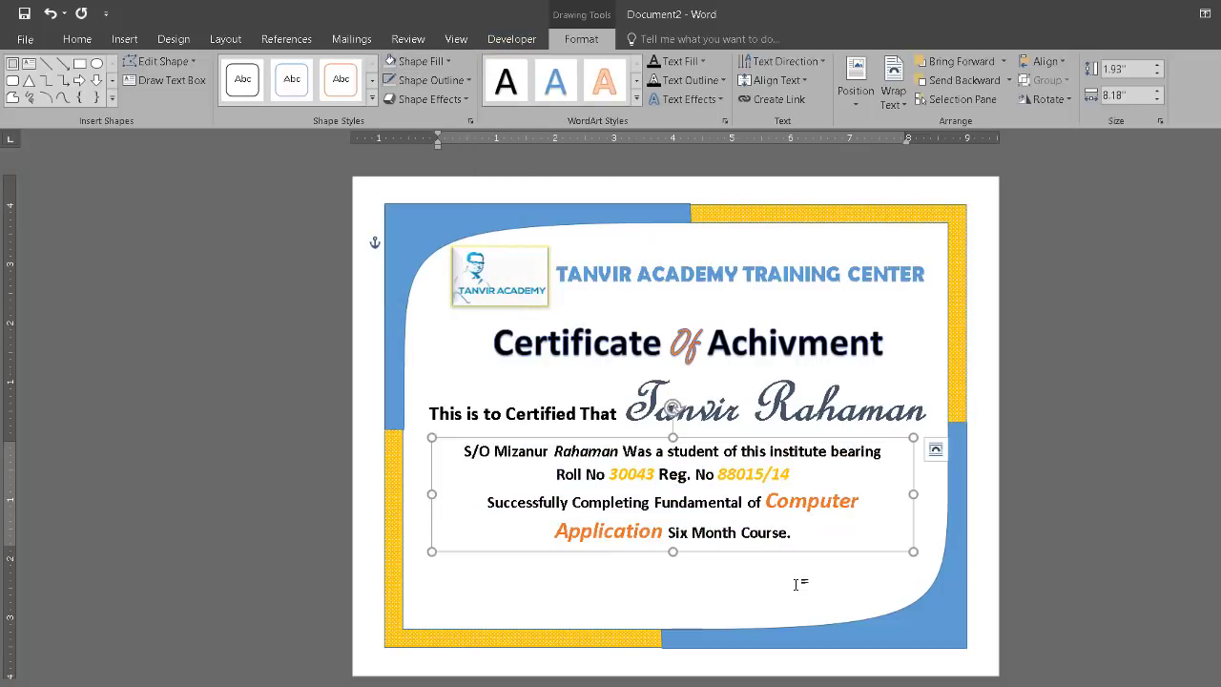
{"action": "left_click", "coordinate": [791, 589]}
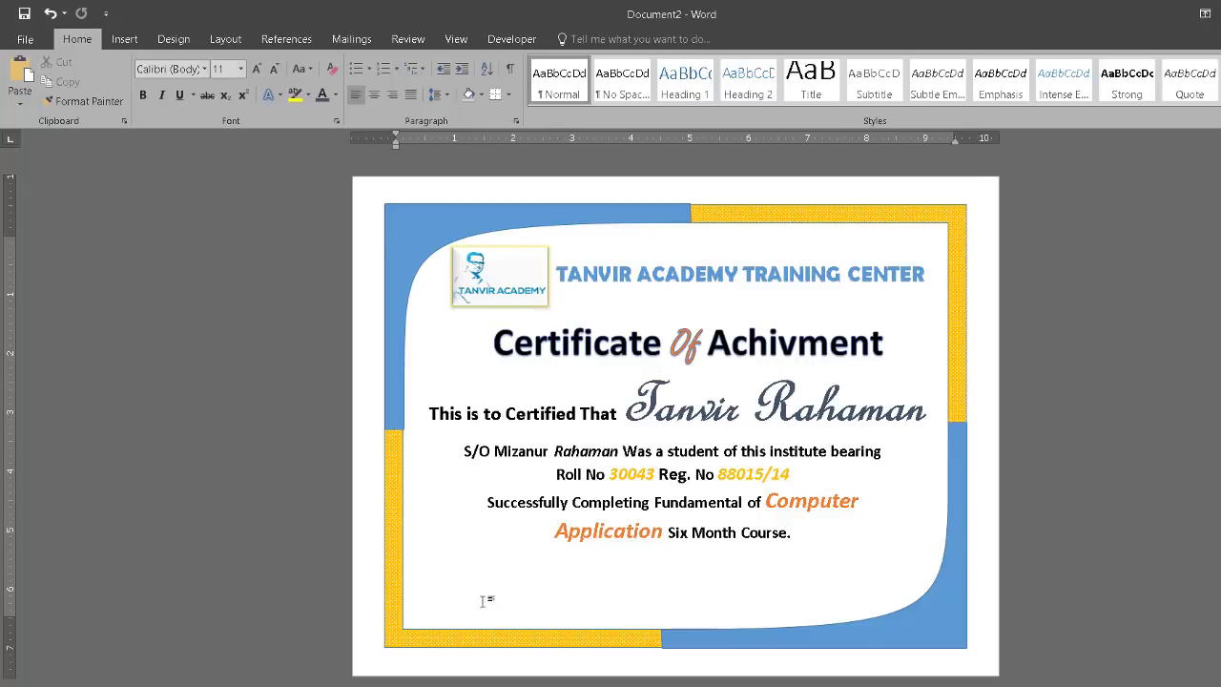
Draw a small text box at the certificate's lower left
{"action": "left_click", "coordinate": [125, 39]}
{"action": "left_click", "coordinate": [252, 101]}
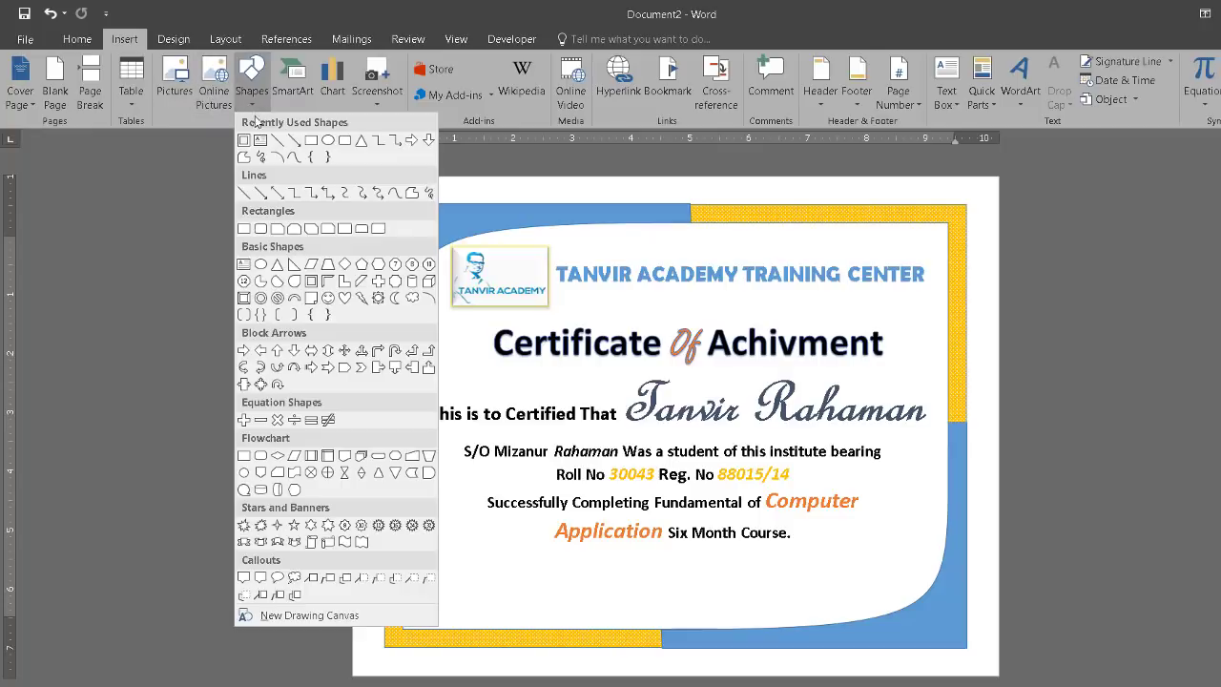
{"action": "left_click", "coordinate": [261, 140]}
{"action": "left_click_drag", "start_coordinate": [421, 555], "coordinate": [519, 599]}
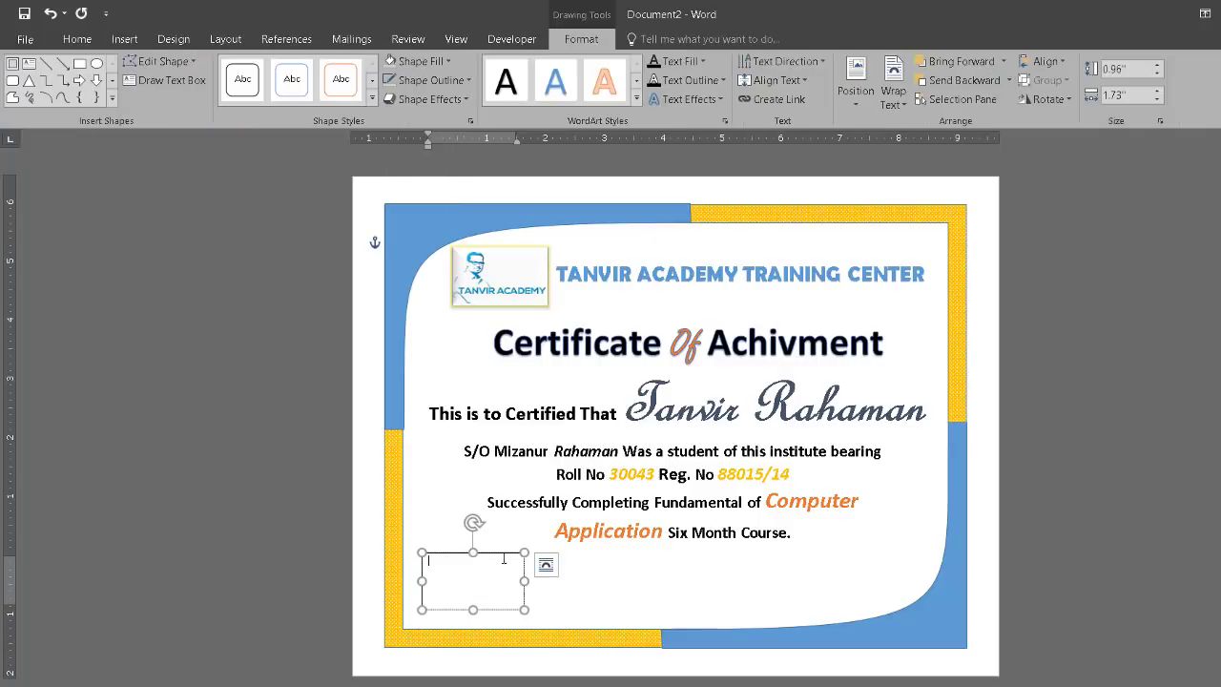
{"action": "left_click_drag", "start_coordinate": [494, 556], "coordinate": [487, 566]}
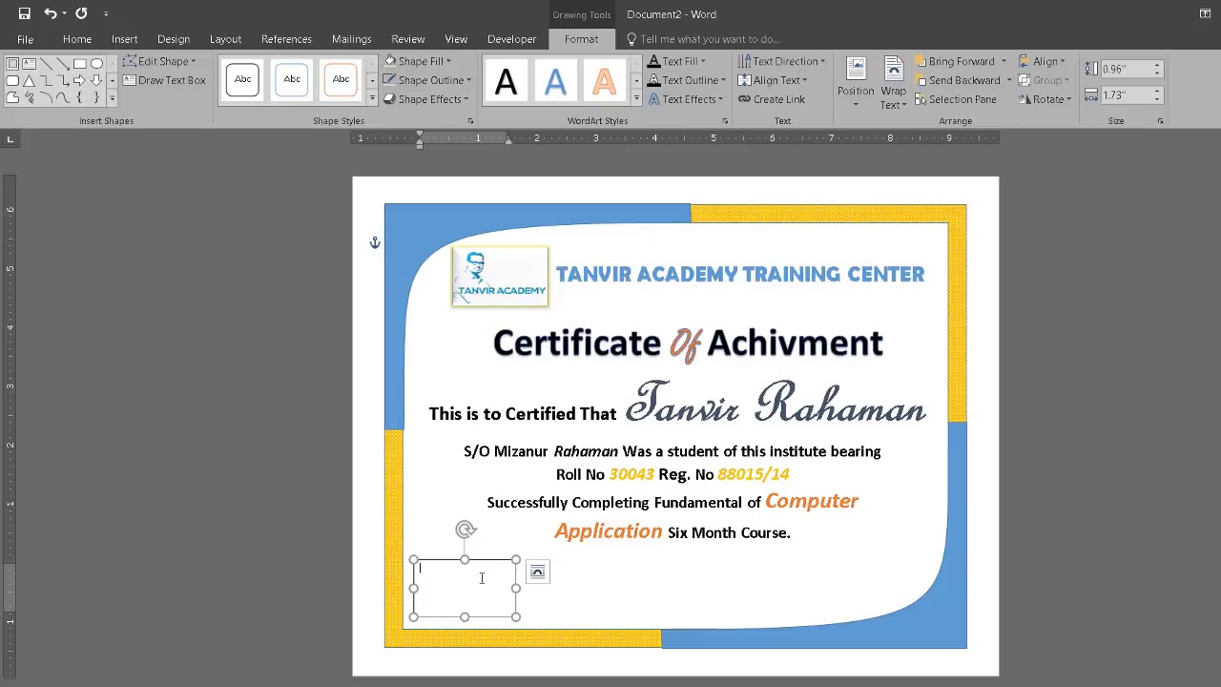
Enter the date '3 May 2019' in the box, followed by an empty new line
{"action": "type", "text": "2"}
{"action": "type", "text": " May "}
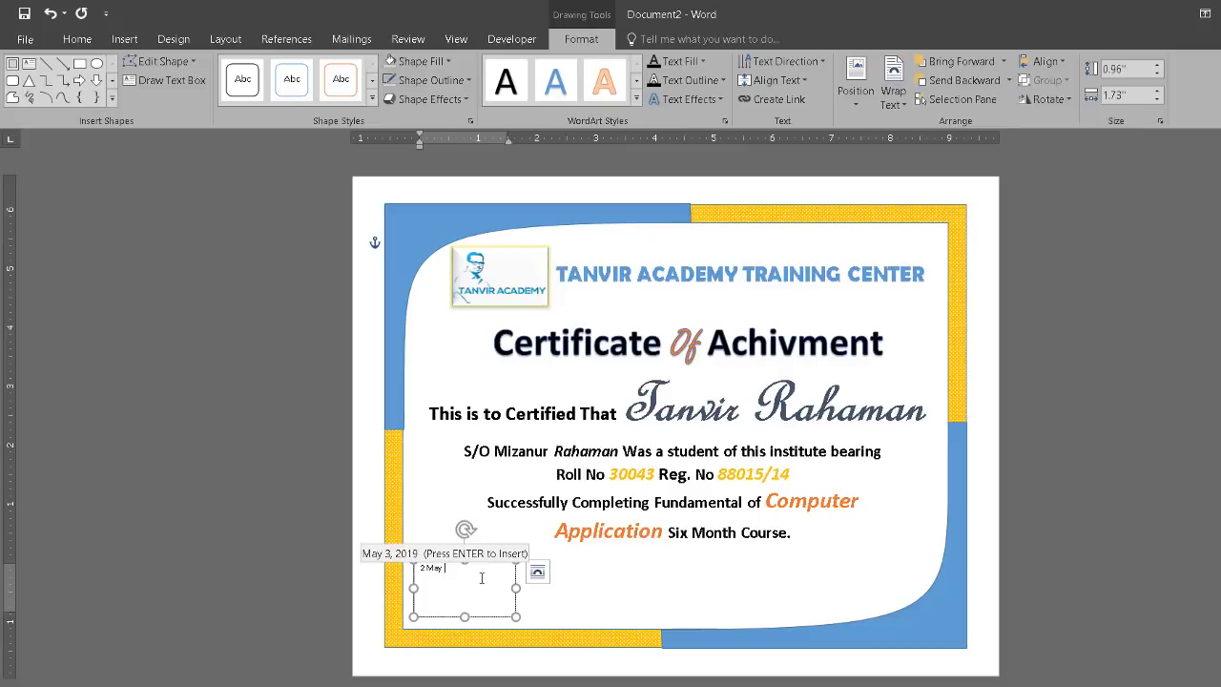
{"action": "type", "text": "2019"}
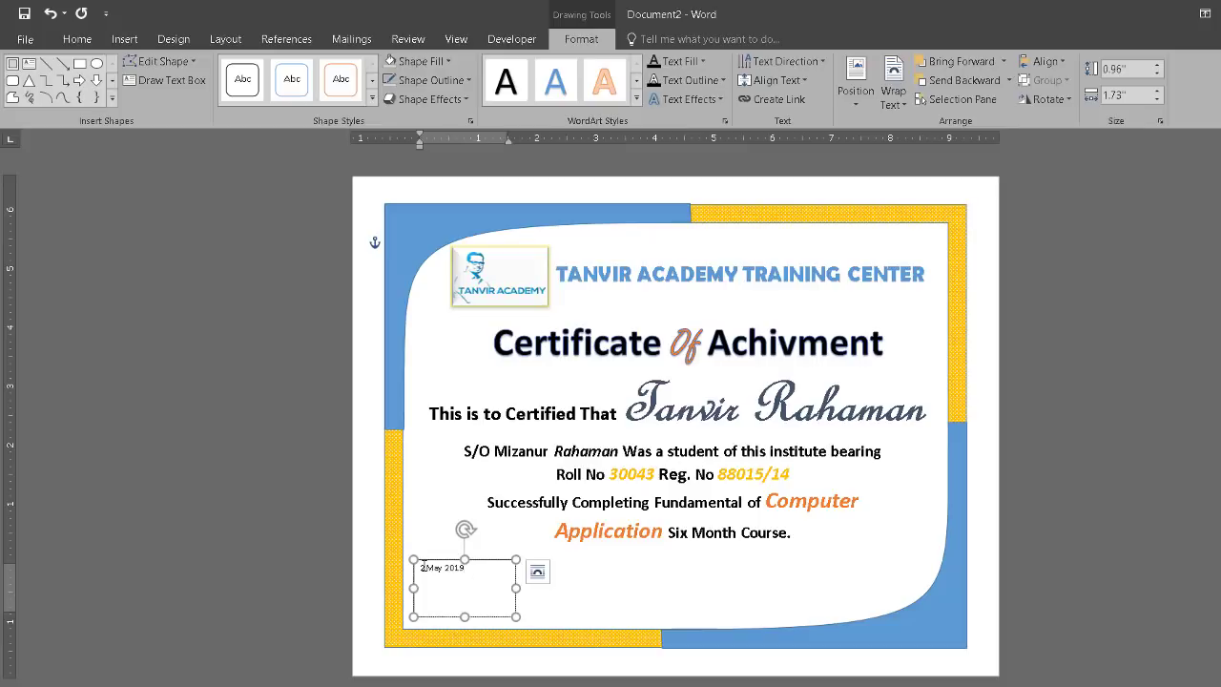
{"action": "key", "text": "Delete"}
{"action": "type", "text": "3"}
{"action": "key", "text": "Return"}
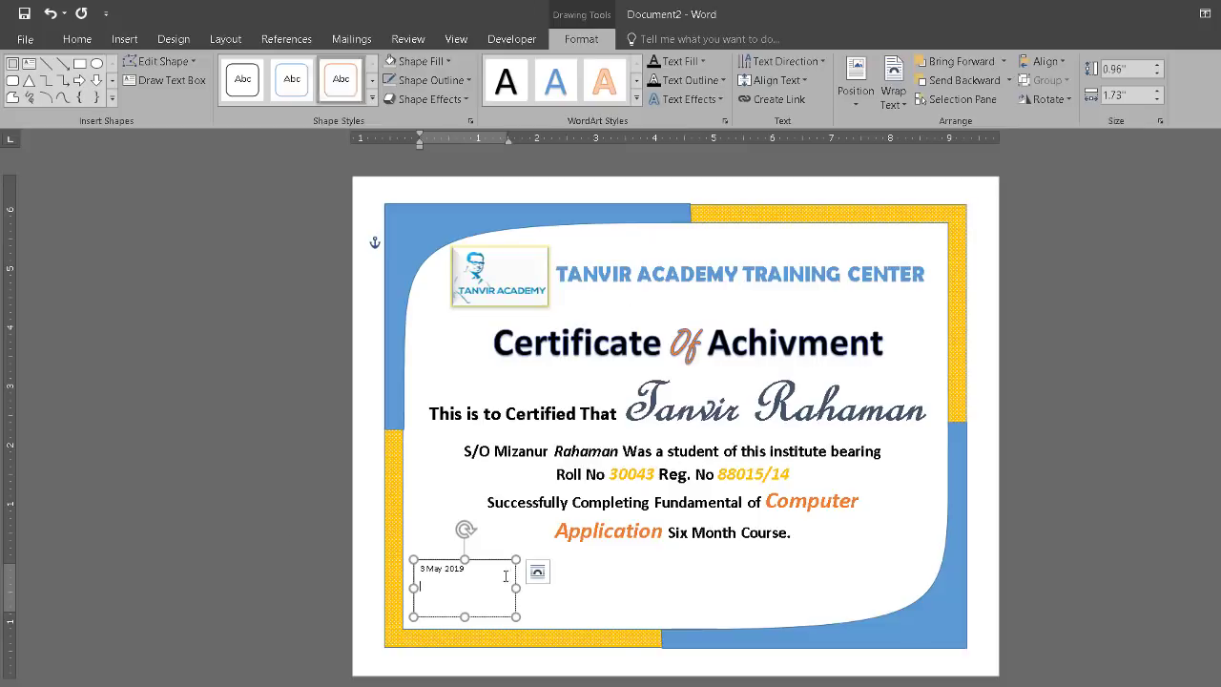
Copy the 'Date of Issue' caption from Document1 and paste it below the date
{"action": "mouse_move", "coordinate": [845, 686]}
{"action": "left_click", "coordinate": [750, 654]}
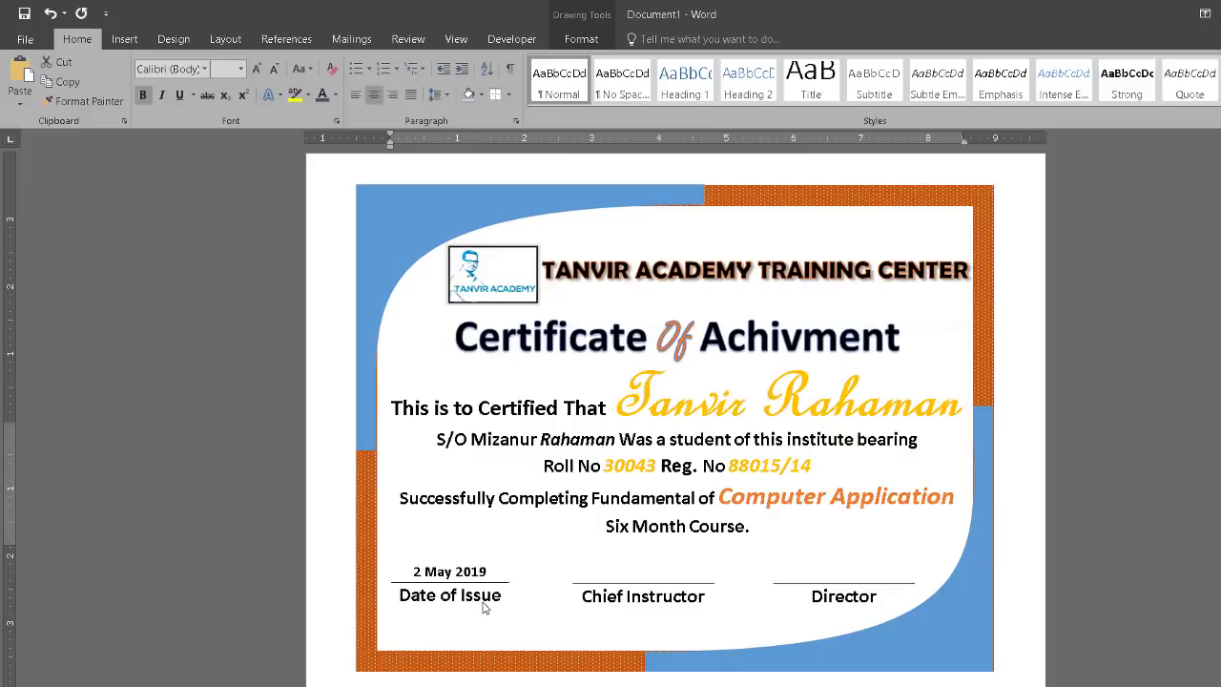
{"action": "double_click", "coordinate": [482, 595]}
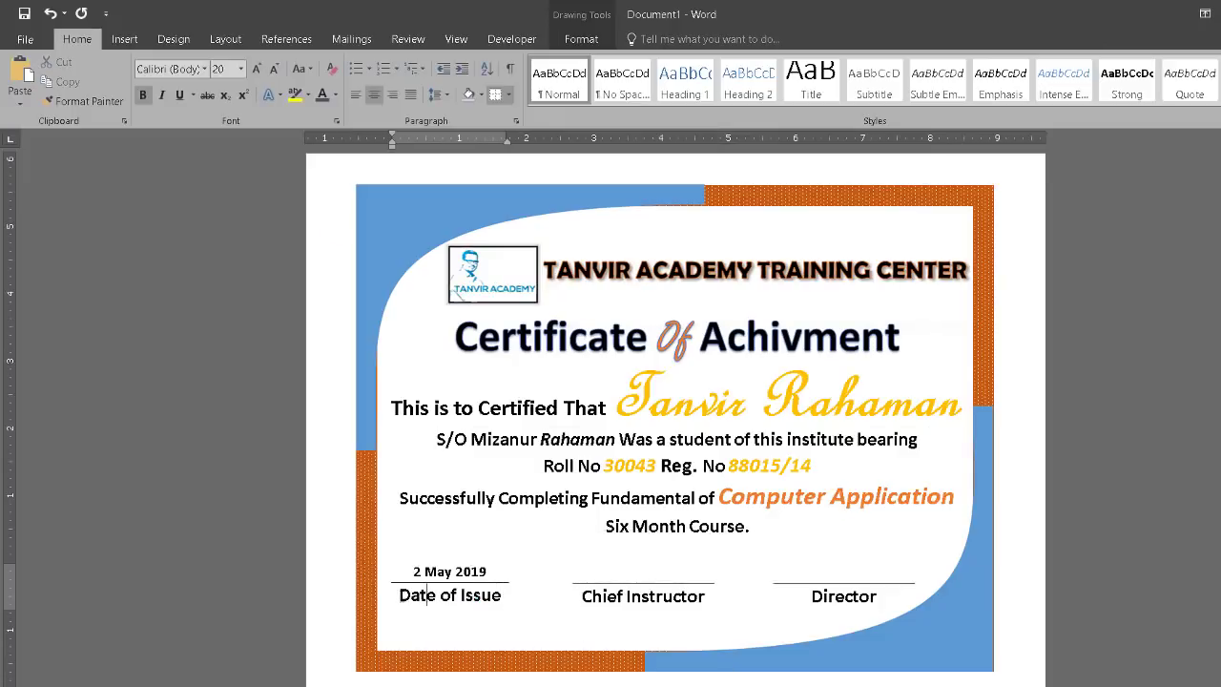
{"action": "triple_click", "coordinate": [491, 595]}
{"action": "right_click", "coordinate": [498, 595]}
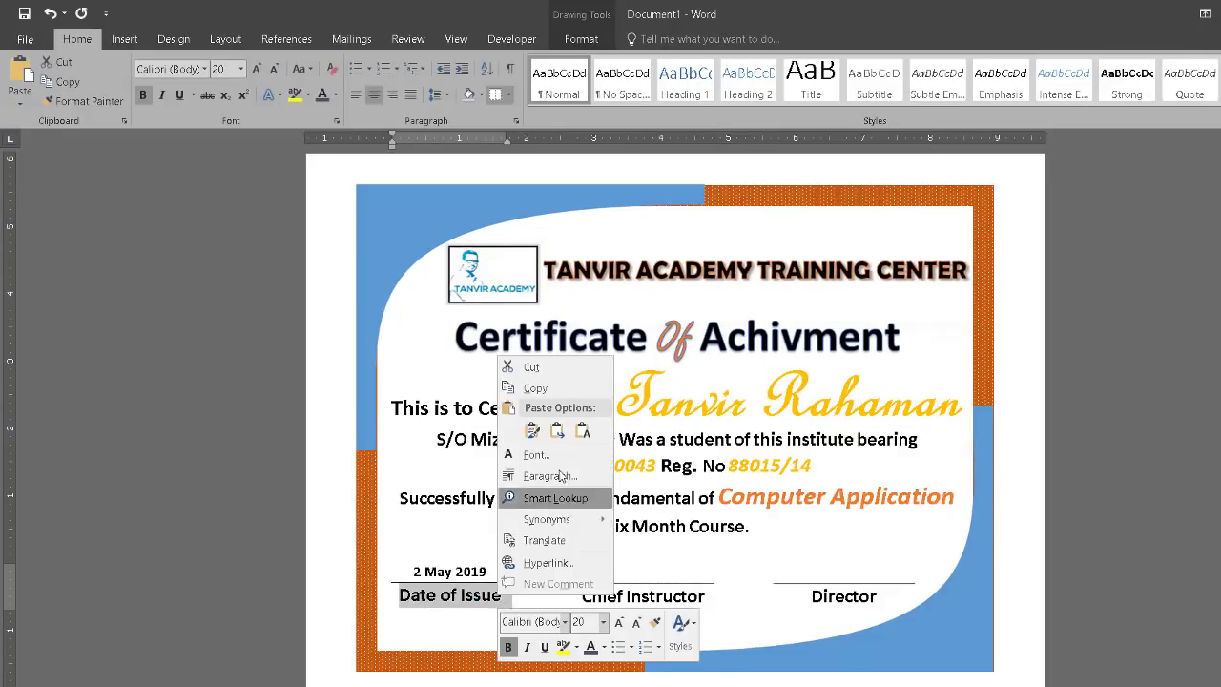
{"action": "left_click", "coordinate": [548, 391]}
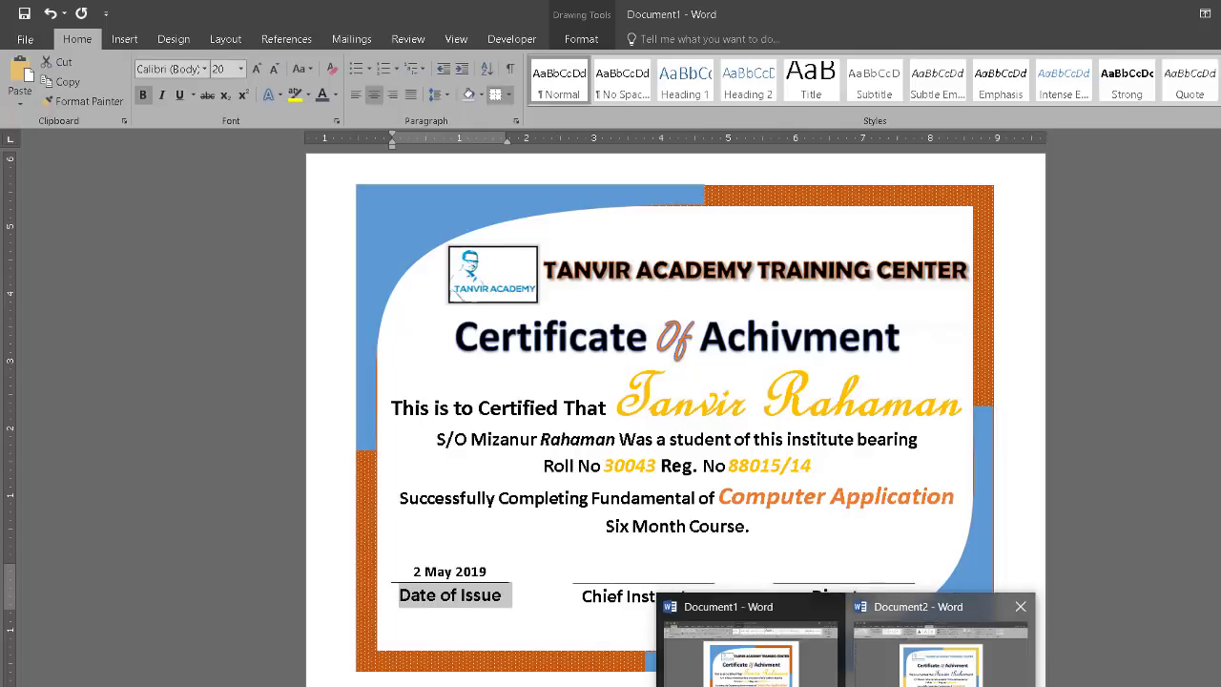
{"action": "left_click", "coordinate": [744, 648]}
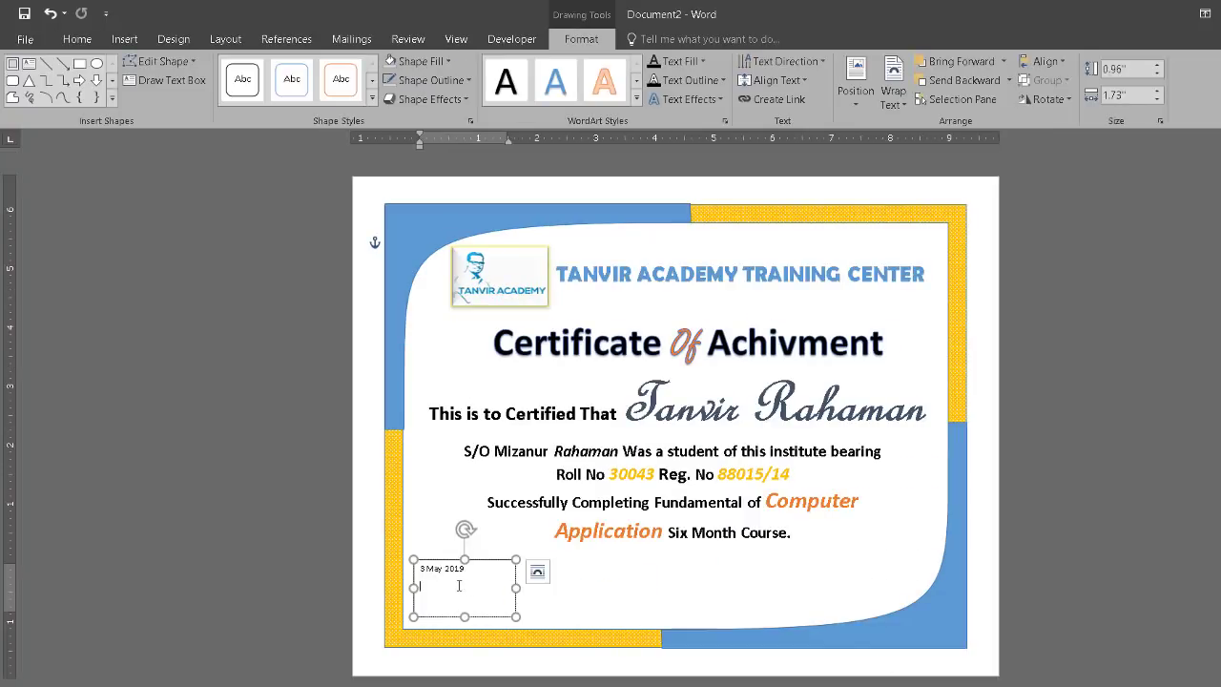
{"action": "key", "text": "ctrl+v"}
Set all text in the date box to 20 pt
{"action": "left_click", "coordinate": [475, 572]}
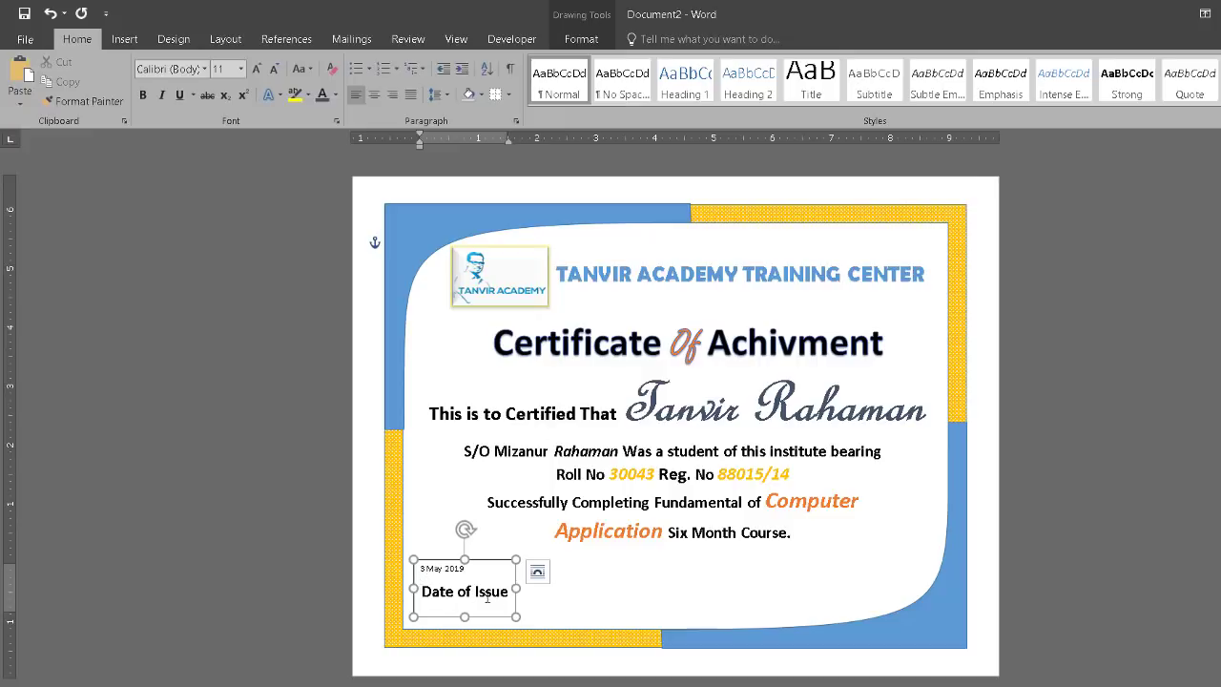
{"action": "key", "text": "ctrl+a"}
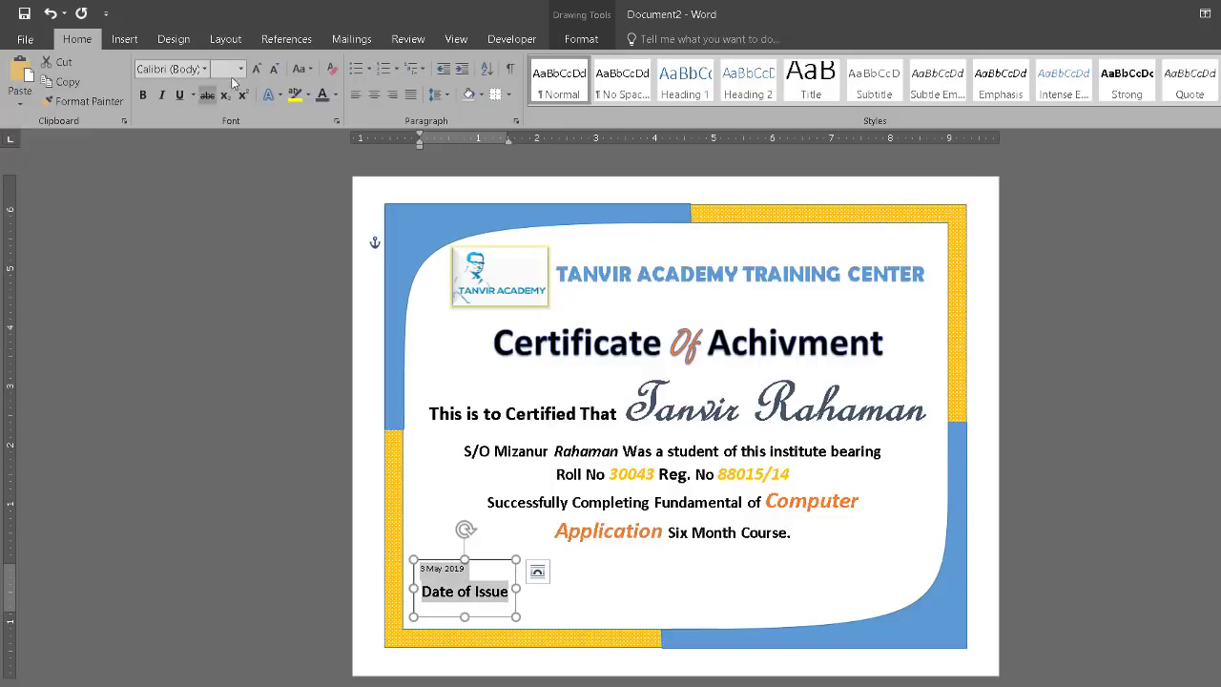
{"action": "left_click", "coordinate": [240, 68]}
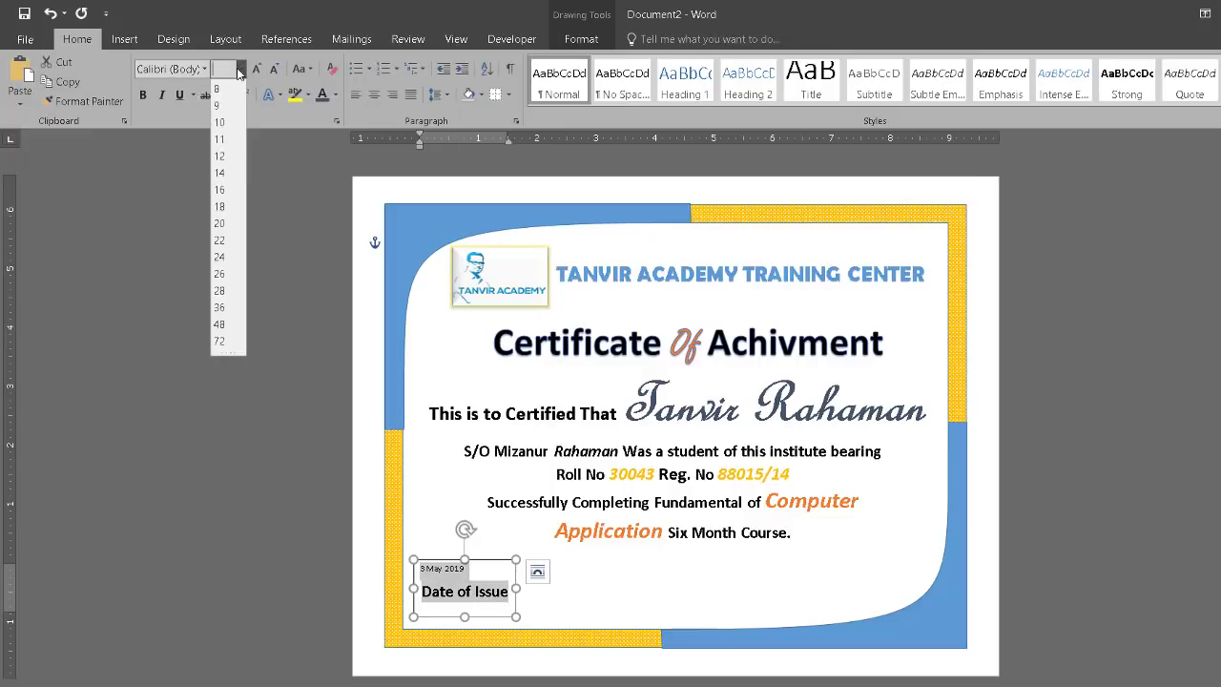
{"action": "left_click", "coordinate": [225, 229]}
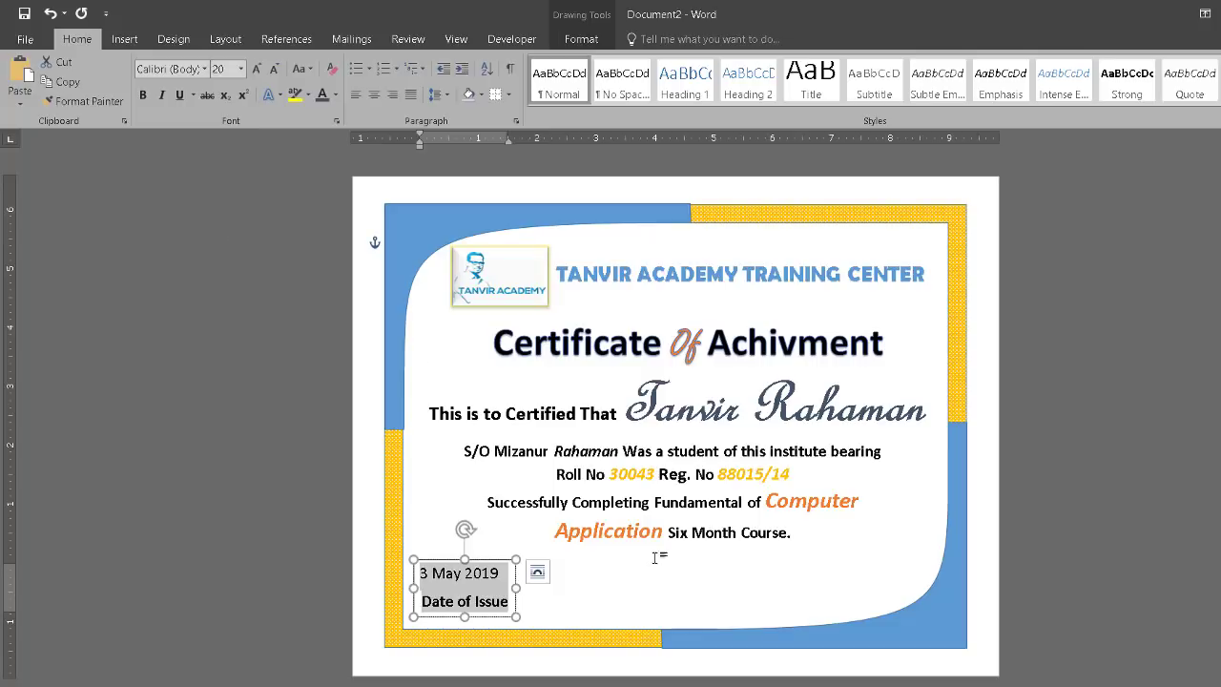
Centre the date box text and add a top border above 'Date of Issue'
{"action": "left_click", "coordinate": [373, 99]}
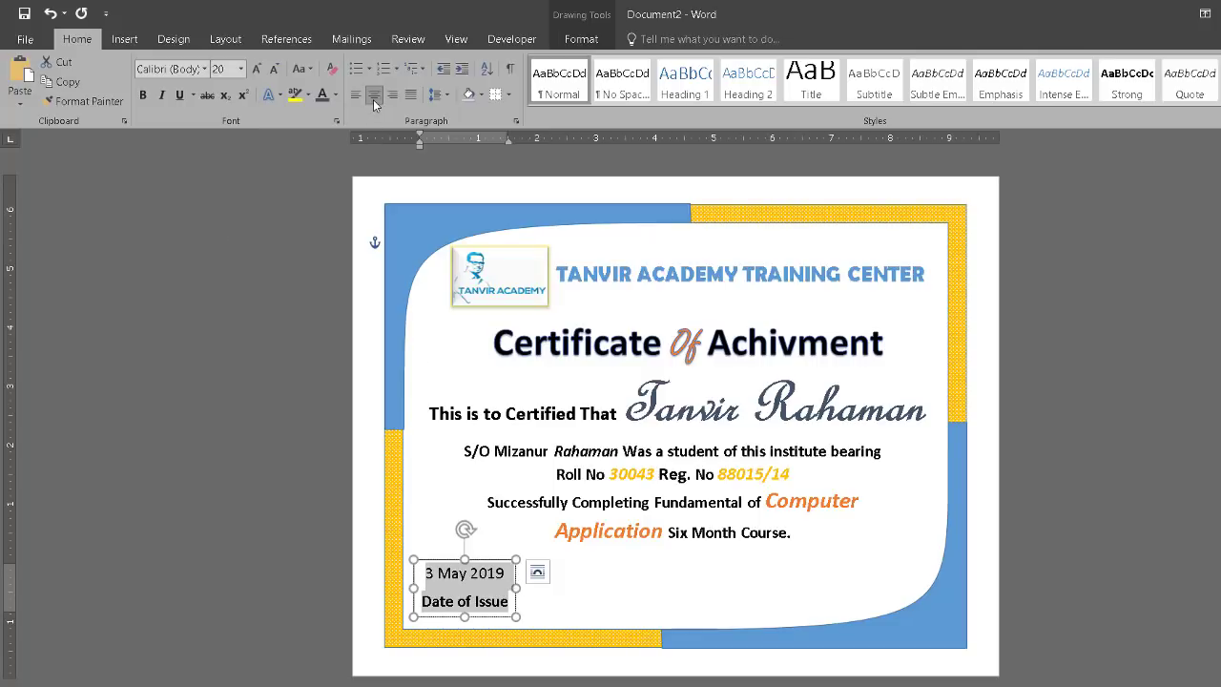
{"action": "left_click", "coordinate": [476, 611]}
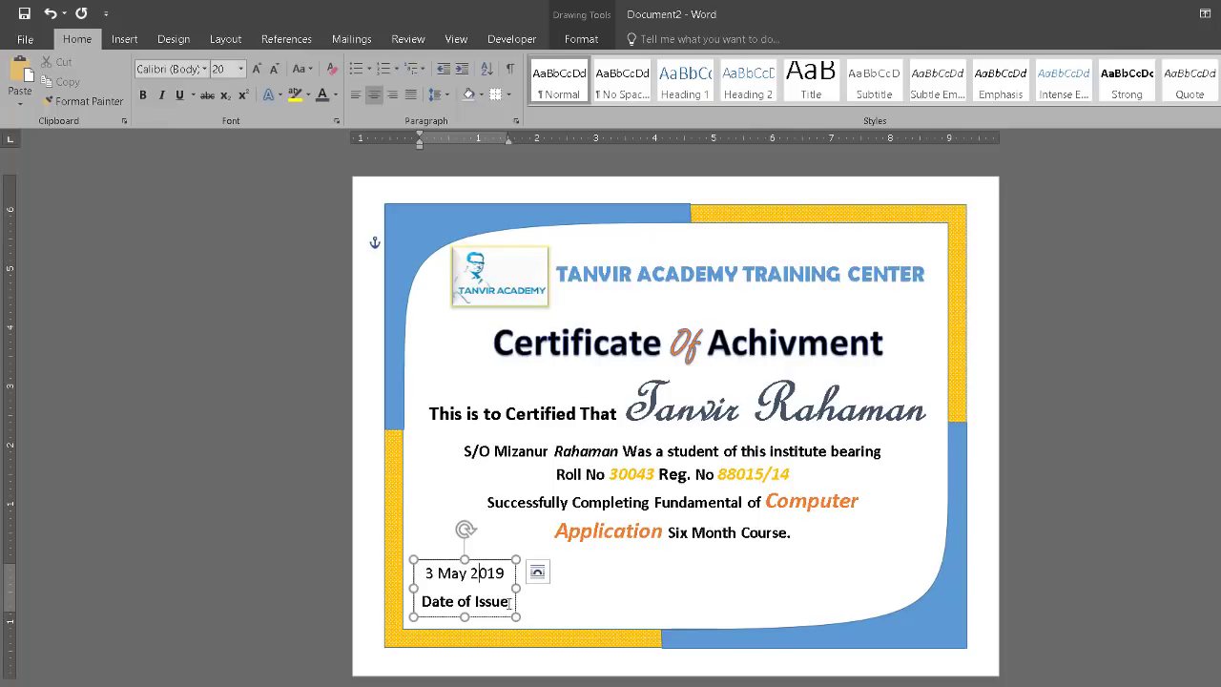
{"action": "left_click_drag", "start_coordinate": [509, 601], "coordinate": [426, 601]}
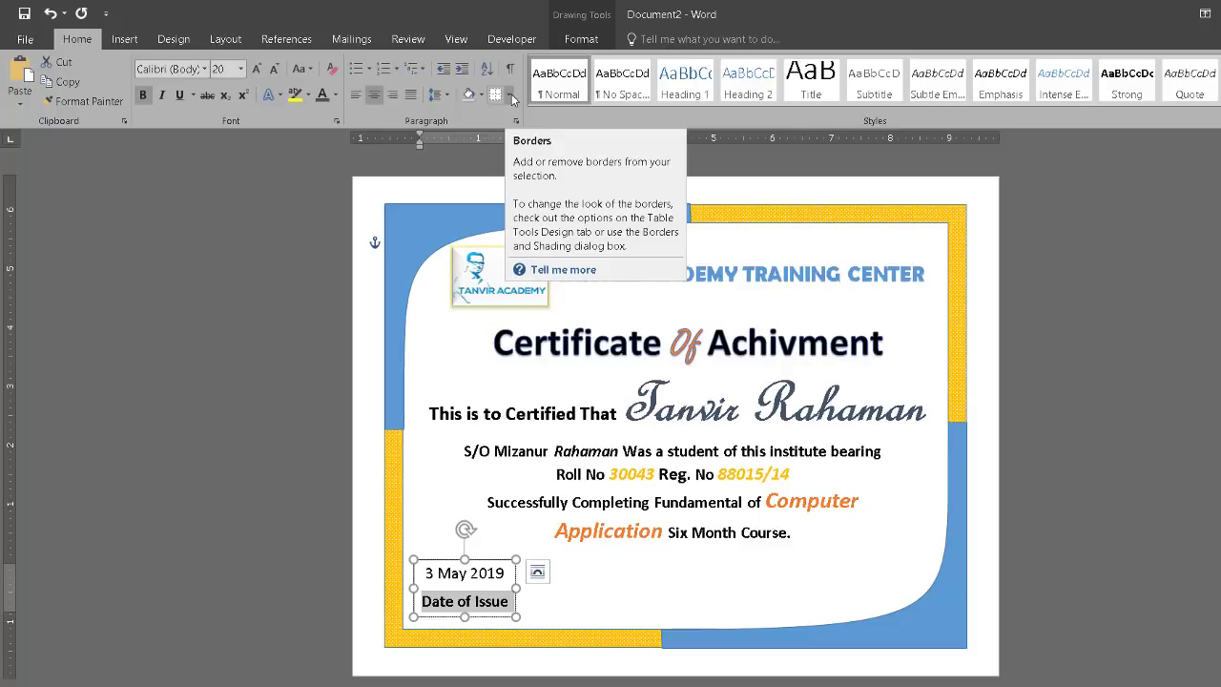
{"action": "left_click", "coordinate": [512, 95]}
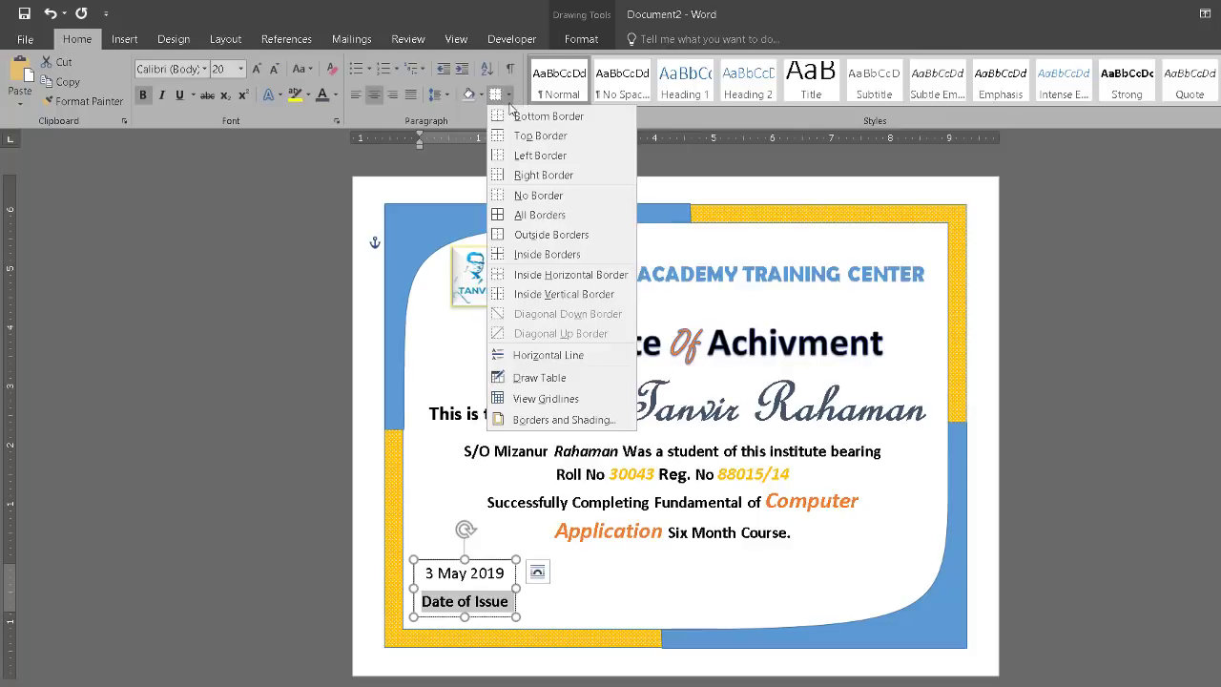
{"action": "left_click", "coordinate": [549, 136]}
{"action": "left_click", "coordinate": [445, 620]}
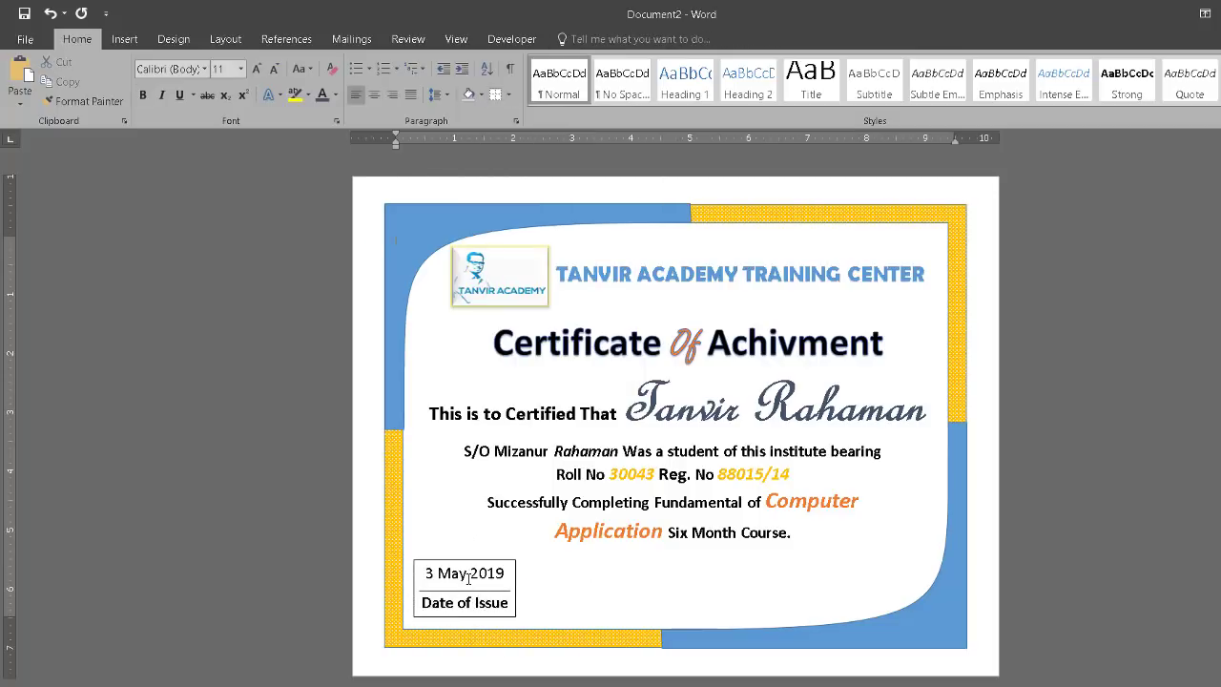
{"action": "left_click_drag", "start_coordinate": [421, 605], "coordinate": [506, 603]}
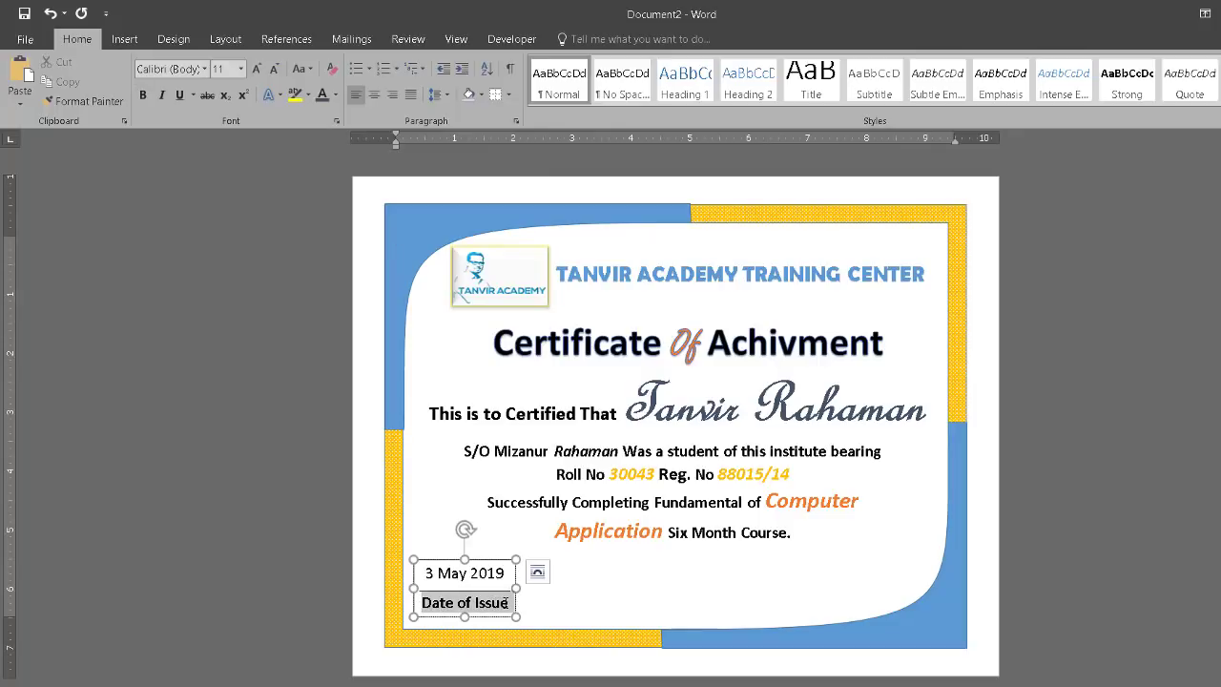
{"action": "left_click_drag", "start_coordinate": [424, 572], "coordinate": [503, 599]}
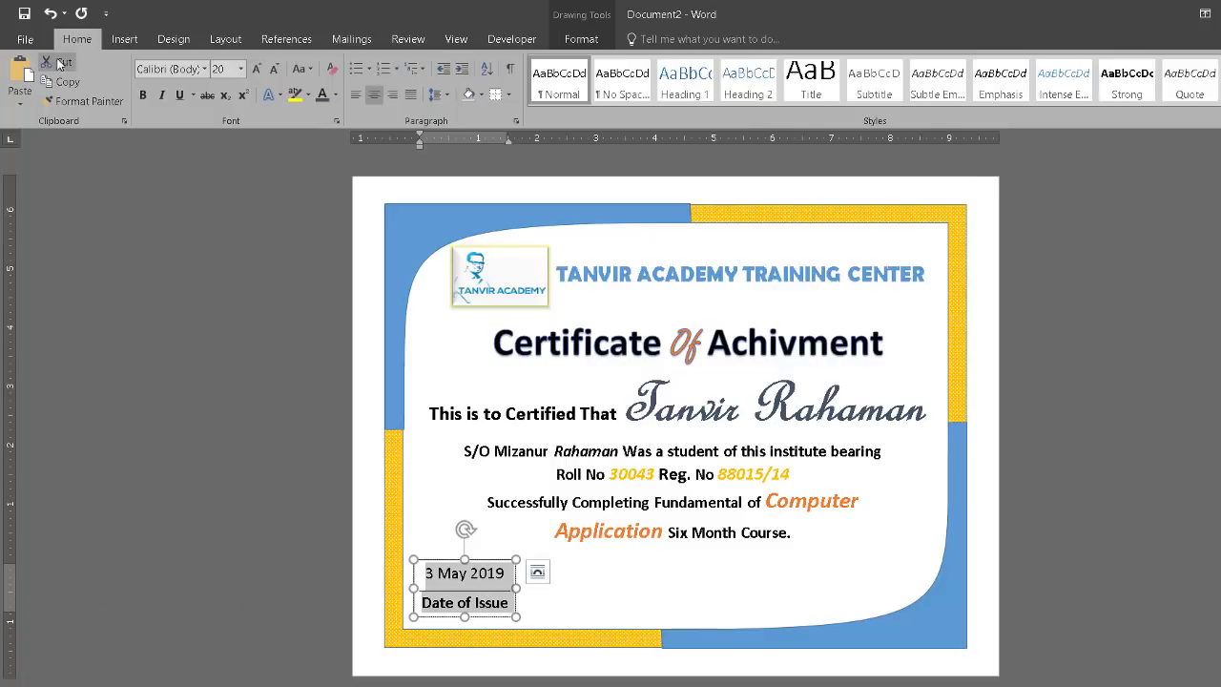
Remove the space after paragraph in the date box
{"action": "left_click", "coordinate": [447, 96]}
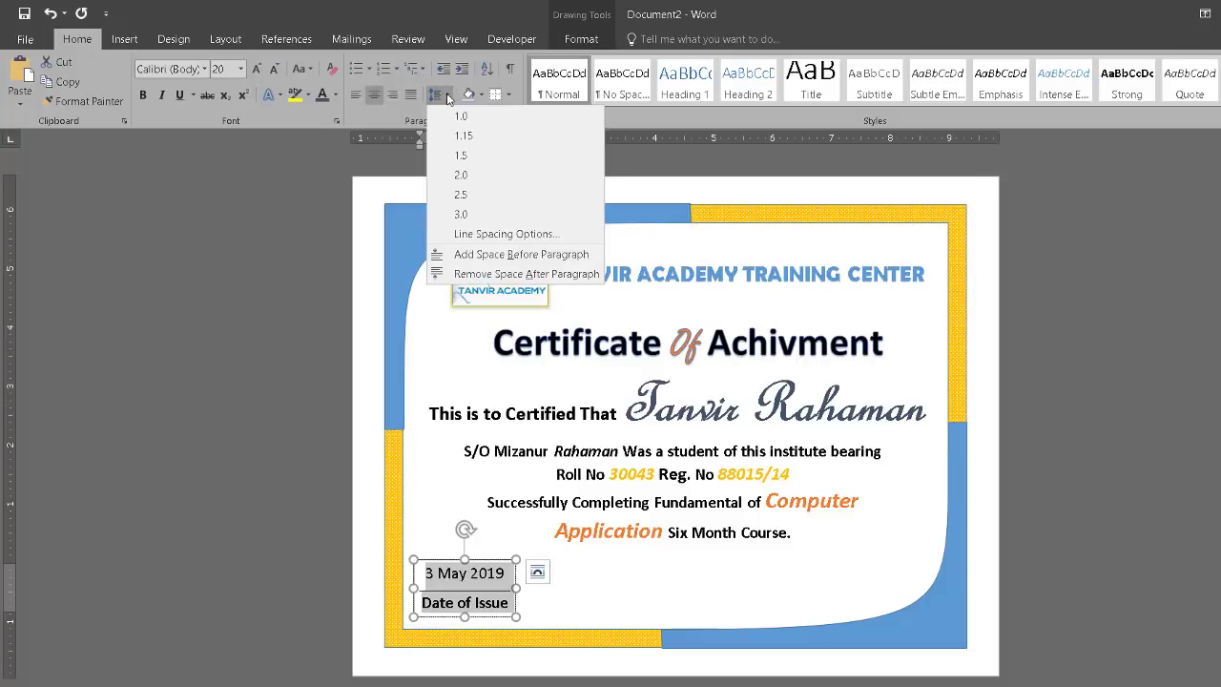
{"action": "left_click", "coordinate": [486, 276]}
{"action": "left_click", "coordinate": [494, 616]}
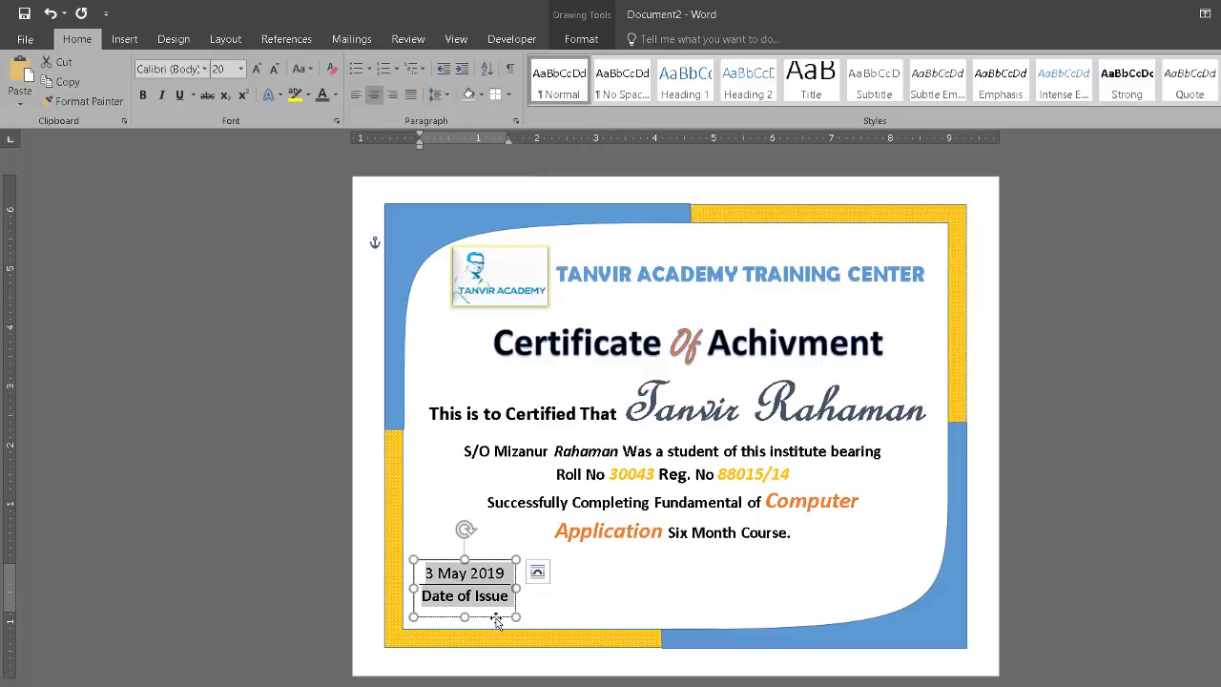
Give the date text box No Outline and No Fill
{"action": "double_click", "coordinate": [496, 564]}
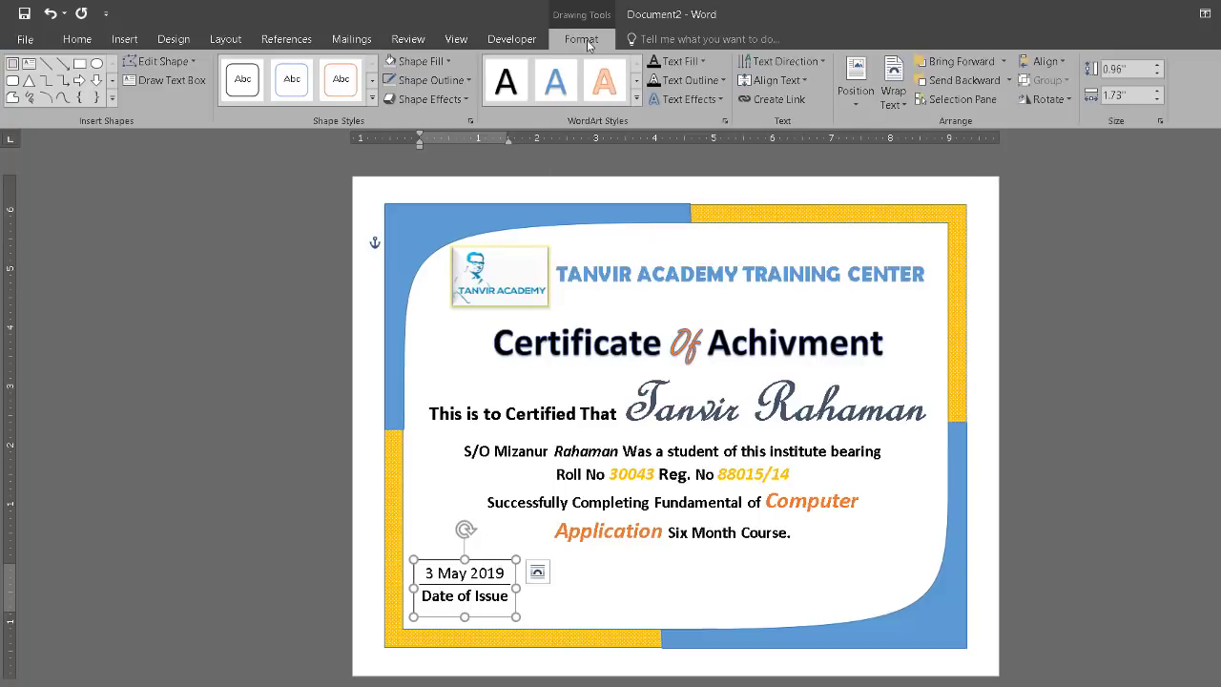
{"action": "left_click", "coordinate": [467, 80]}
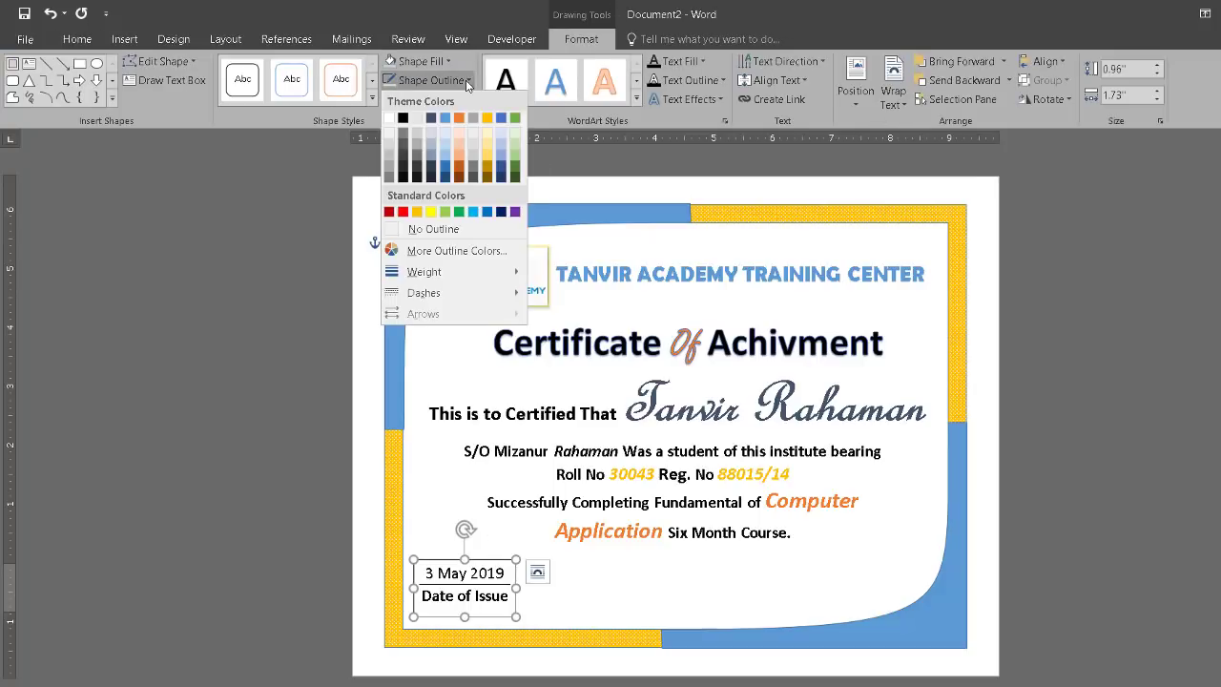
{"action": "left_click", "coordinate": [424, 231]}
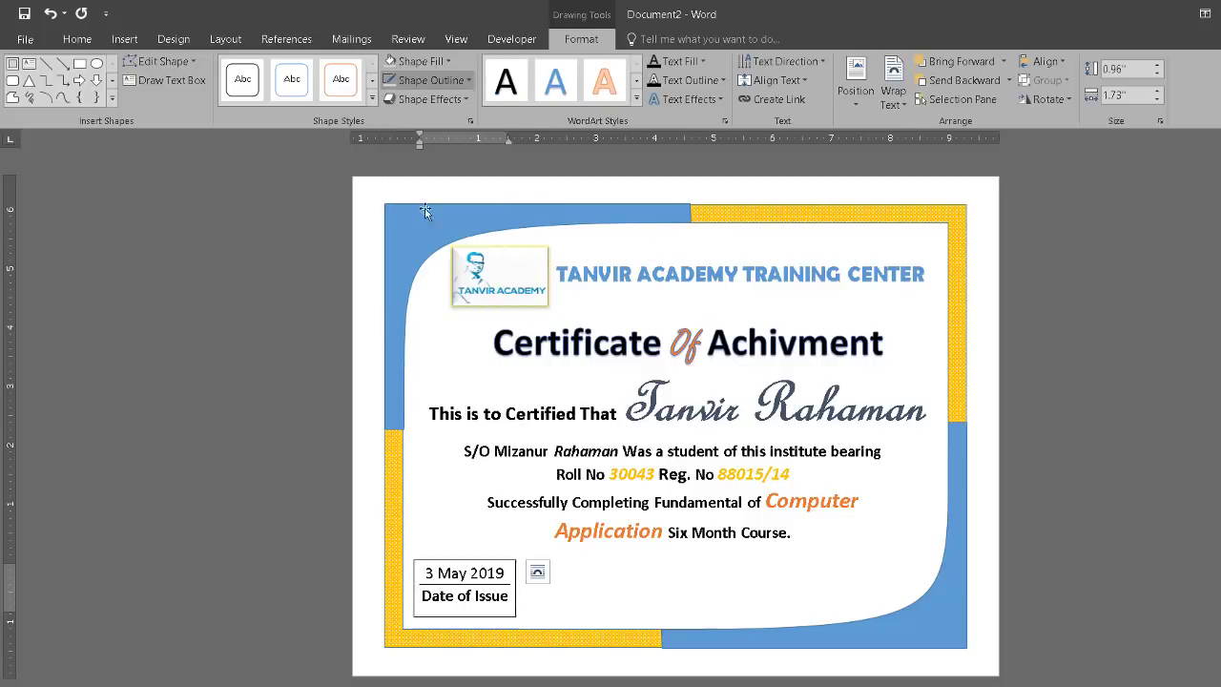
{"action": "left_click", "coordinate": [446, 61]}
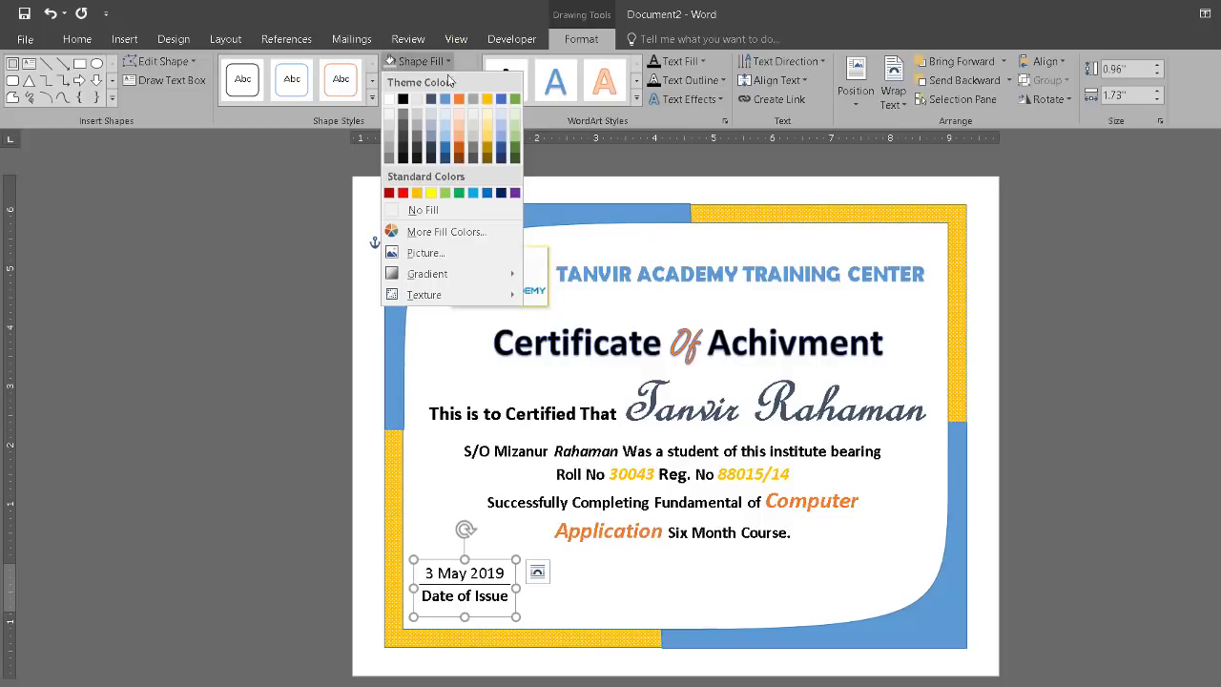
{"action": "left_click", "coordinate": [415, 209]}
{"action": "left_click", "coordinate": [621, 600]}
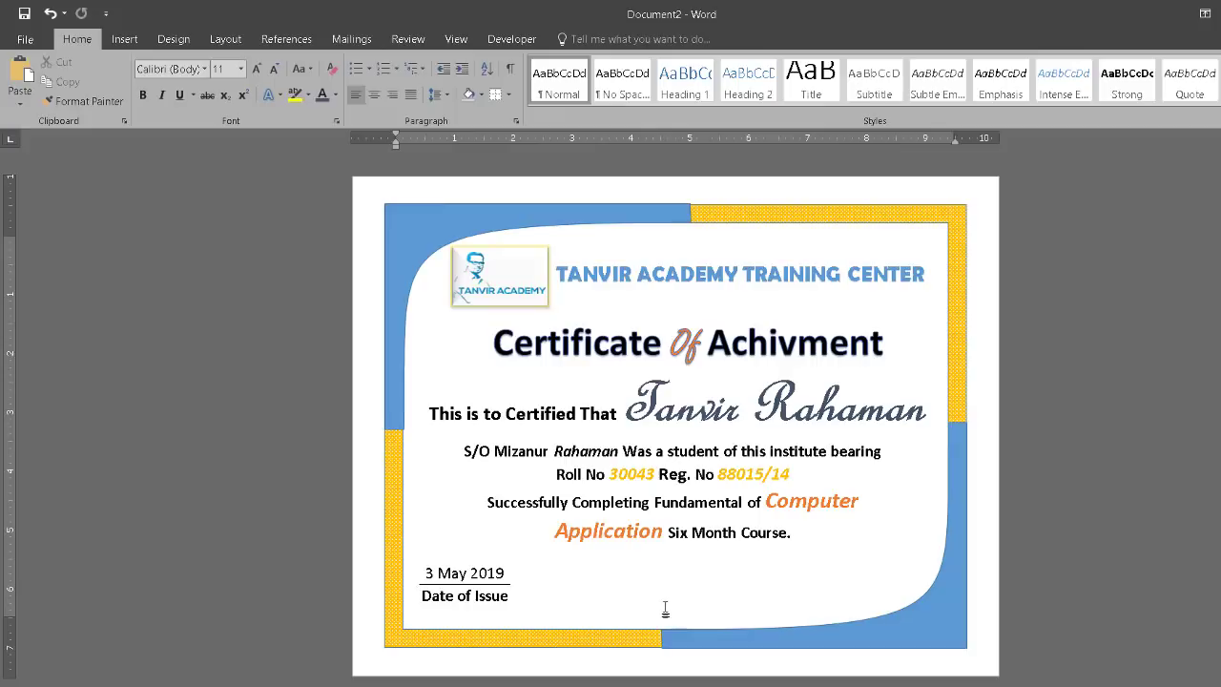
{"action": "left_click", "coordinate": [464, 565]}
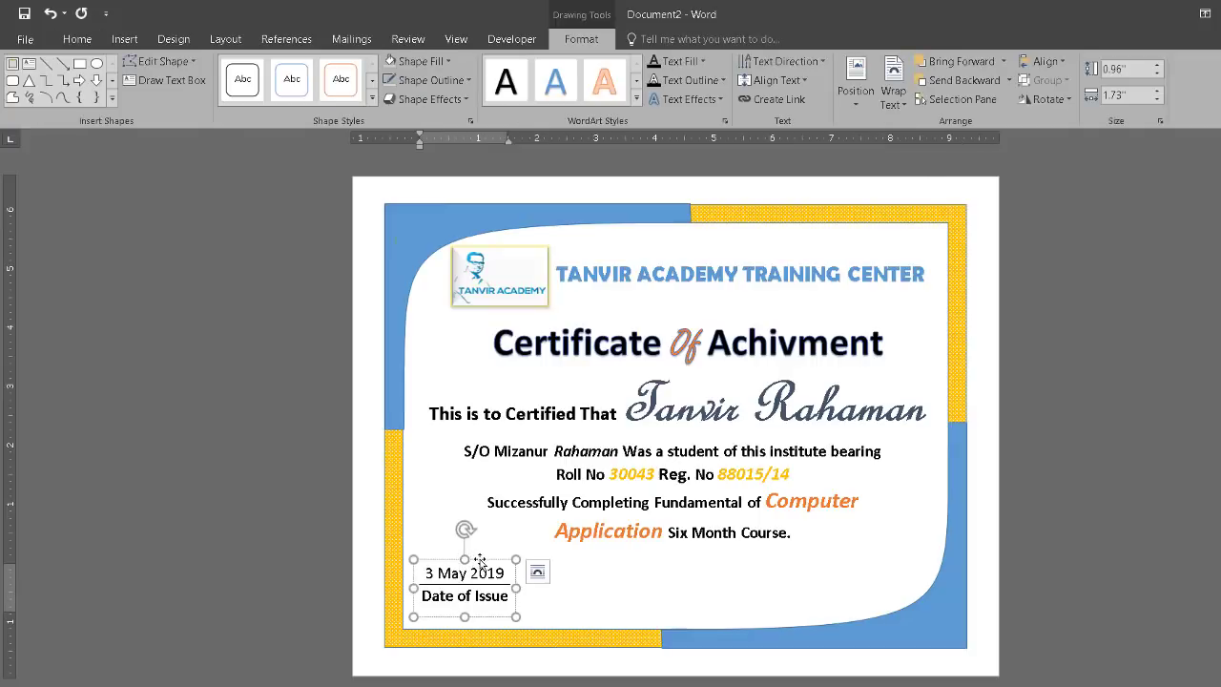
Duplicate the date text box and place the copy to the right of the original
{"action": "right_click", "coordinate": [476, 563]}
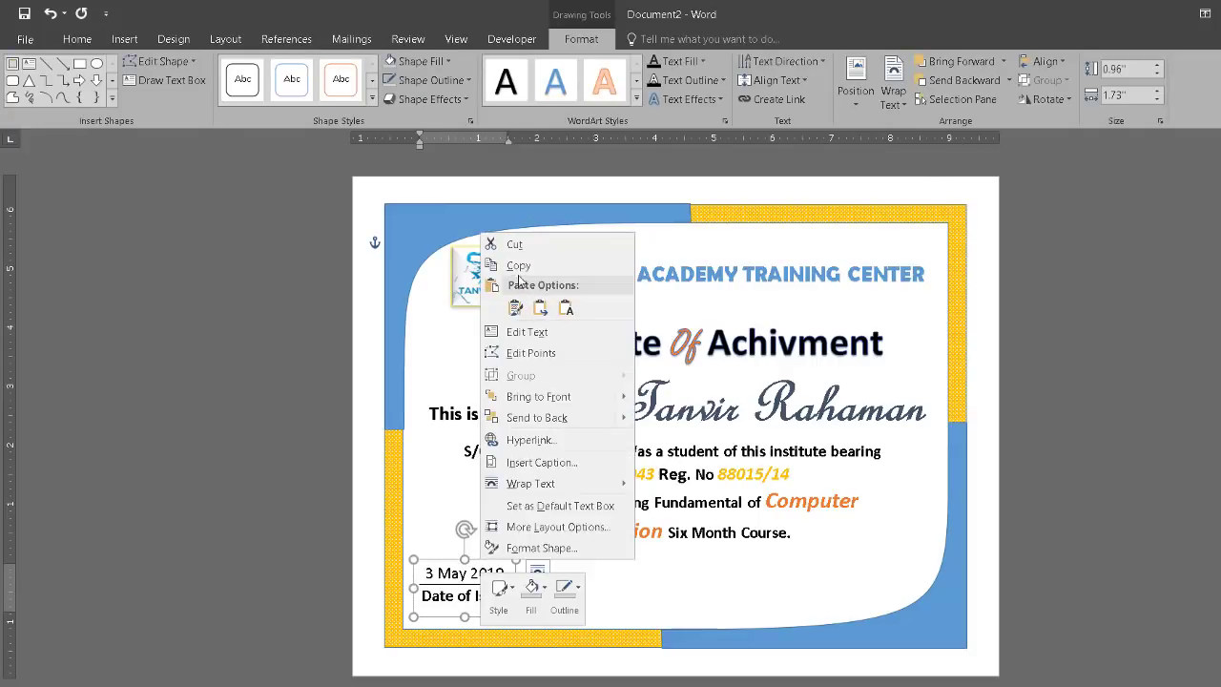
{"action": "left_click", "coordinate": [496, 560]}
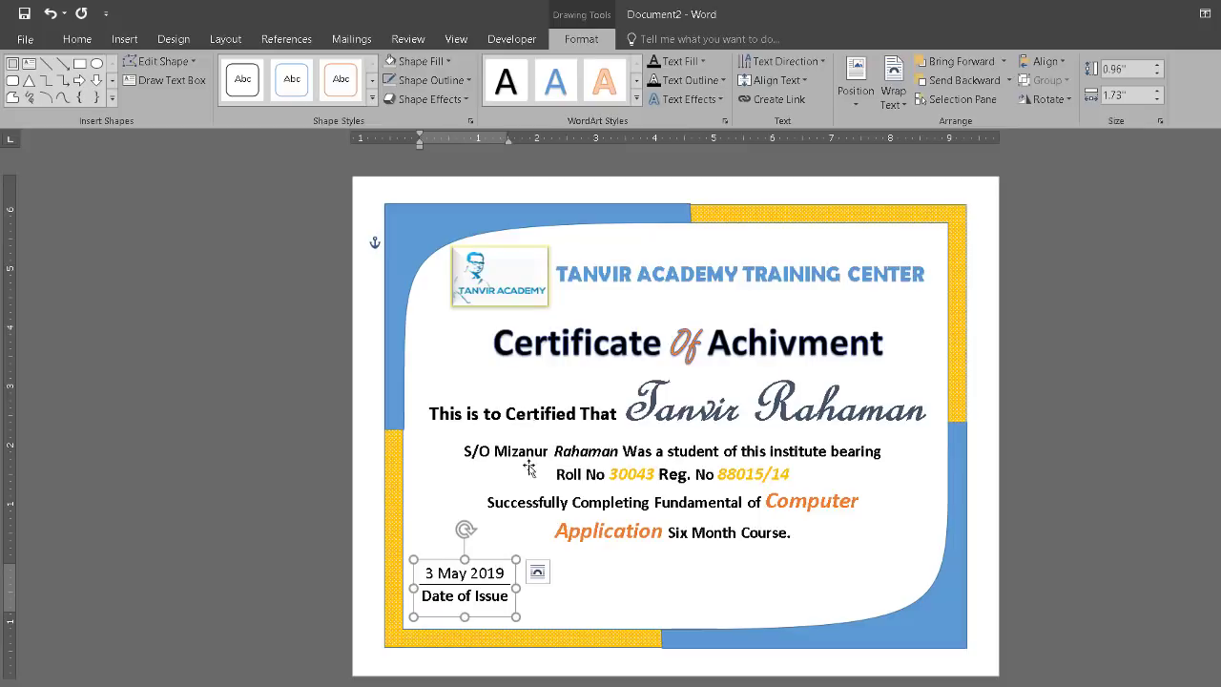
{"action": "right_click", "coordinate": [499, 561]}
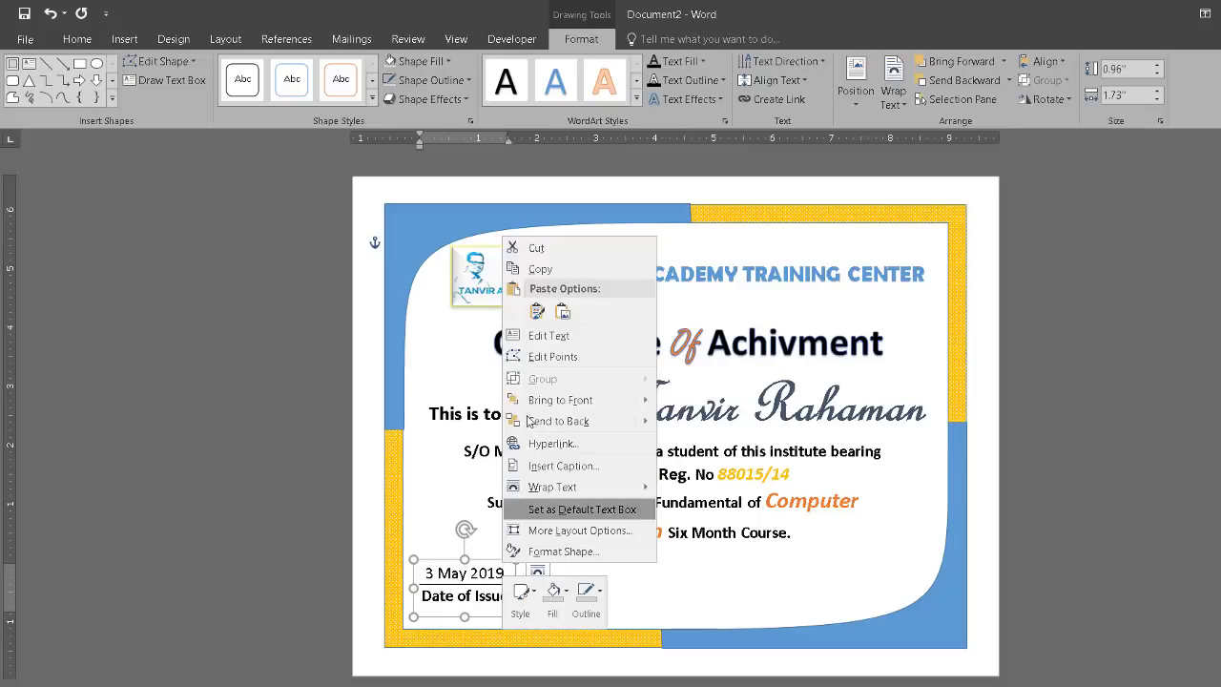
{"action": "left_click", "coordinate": [537, 311]}
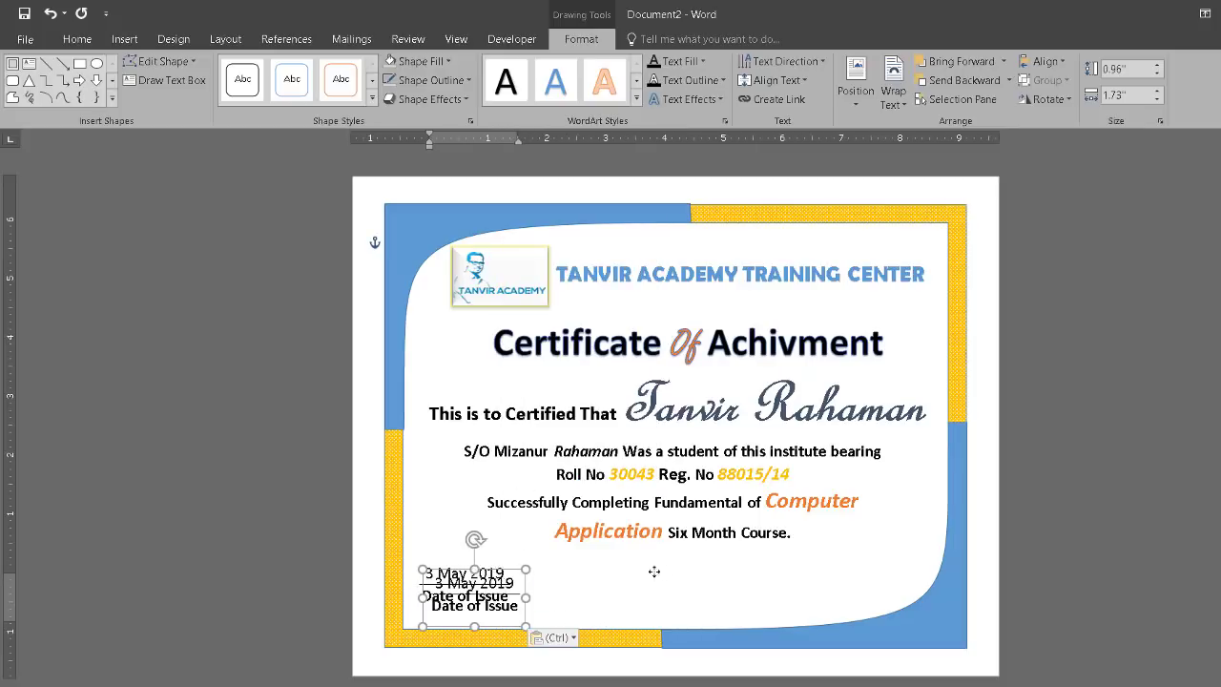
{"action": "mouse_move", "coordinate": [498, 570]}
{"action": "left_mouse_down"}
{"action": "mouse_move", "coordinate": [665, 563]}
{"action": "mouse_move", "coordinate": [635, 557]}
{"action": "left_mouse_up"}
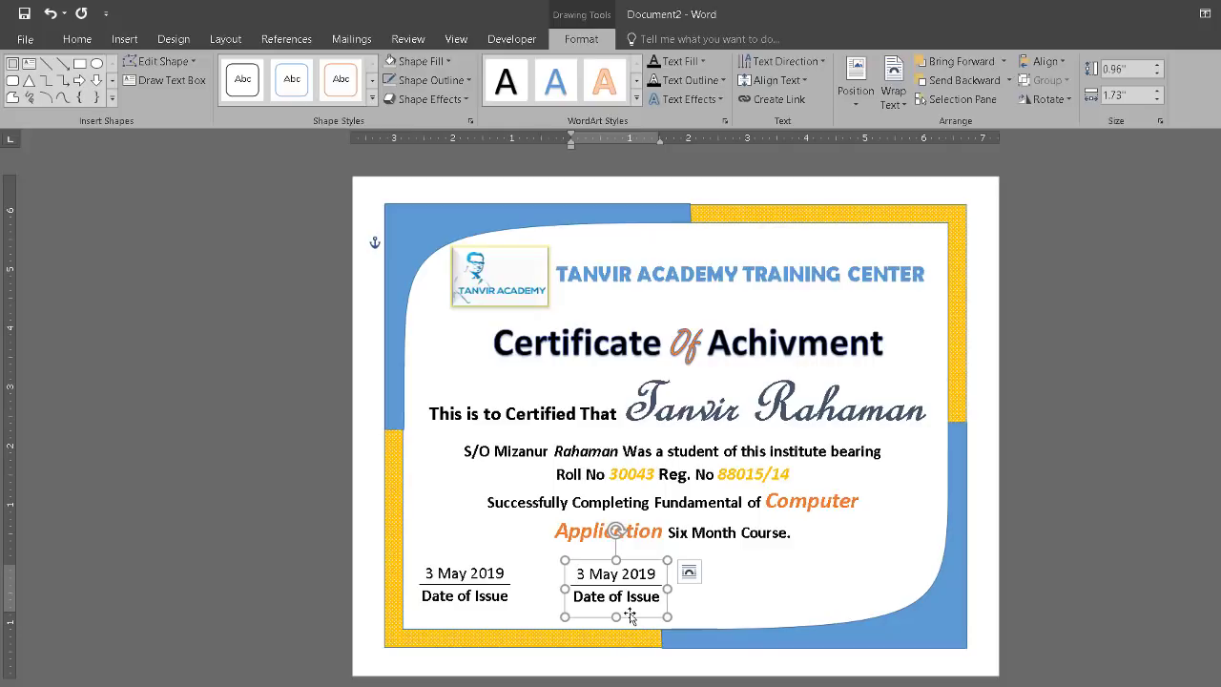
Delete the '3 May 2019' line from the copy, leaving only 'Date of Issue'
{"action": "key", "text": "Return"}
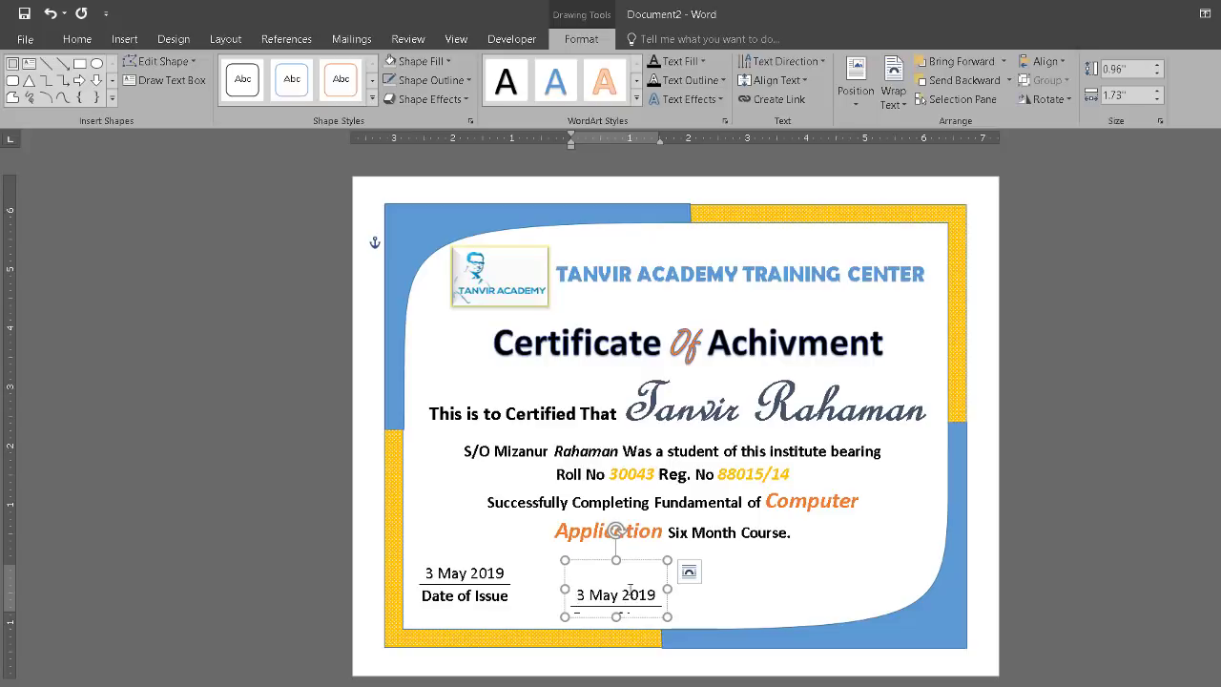
{"action": "triple_click", "coordinate": [629, 593]}
{"action": "key", "text": "Delete"}
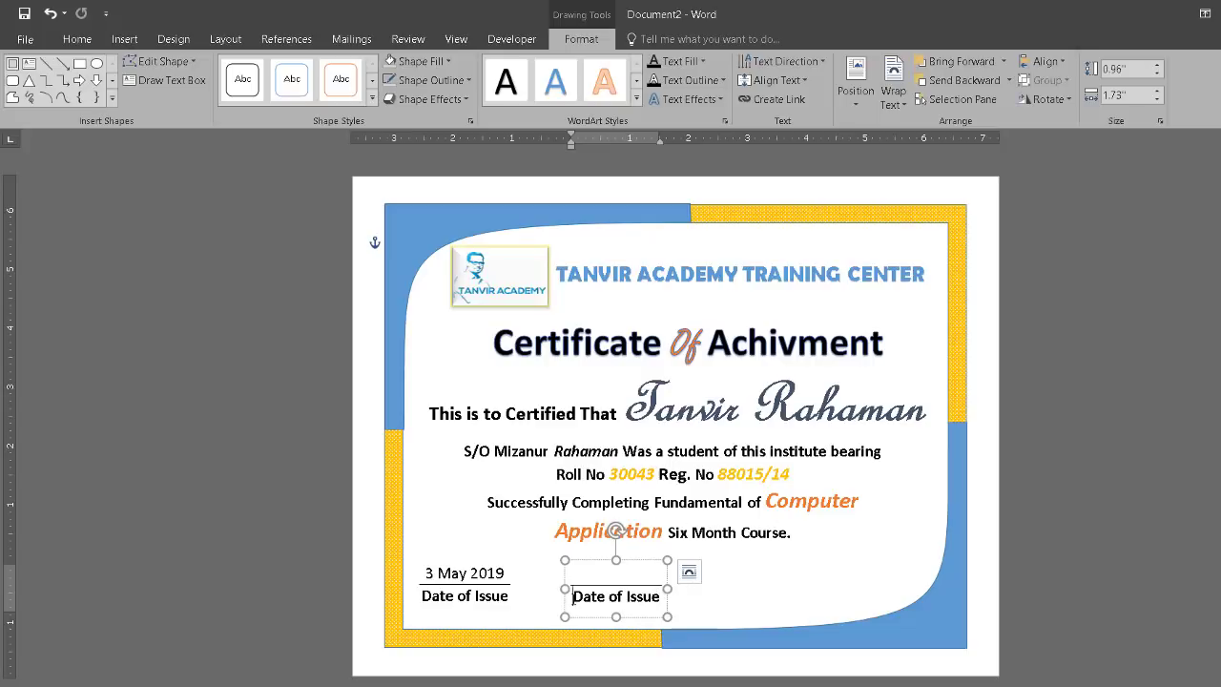
{"action": "left_click_drag", "start_coordinate": [572, 596], "coordinate": [666, 596]}
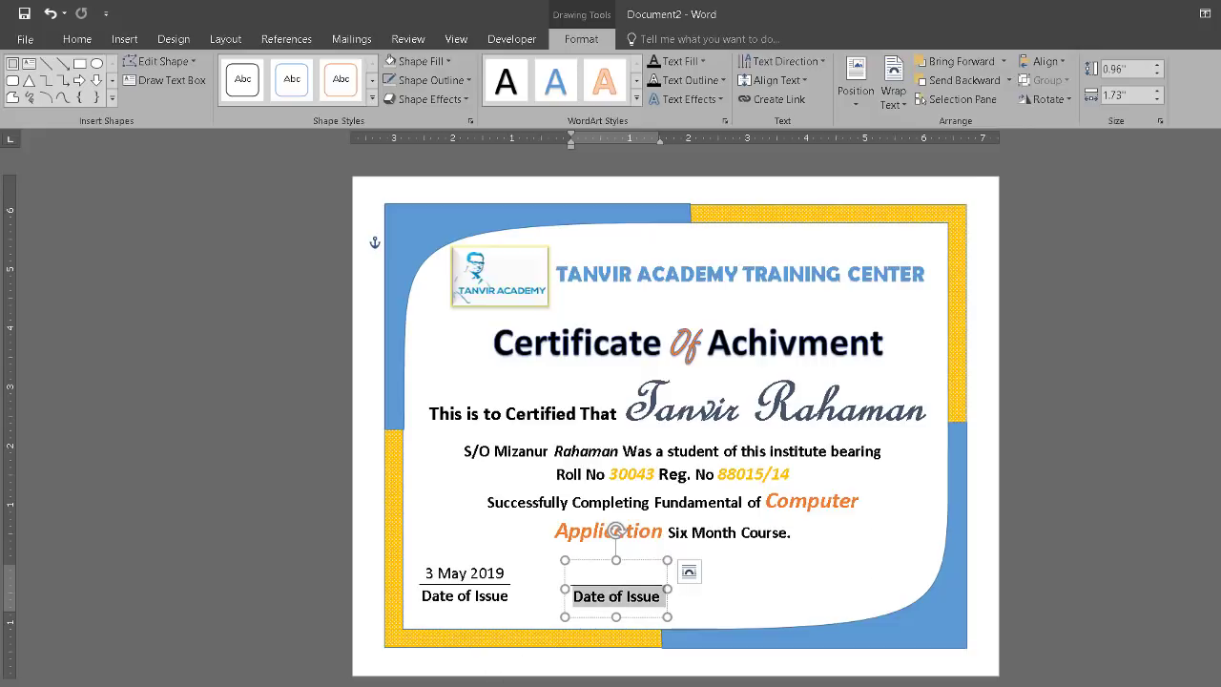
{"action": "left_click", "coordinate": [750, 654]}
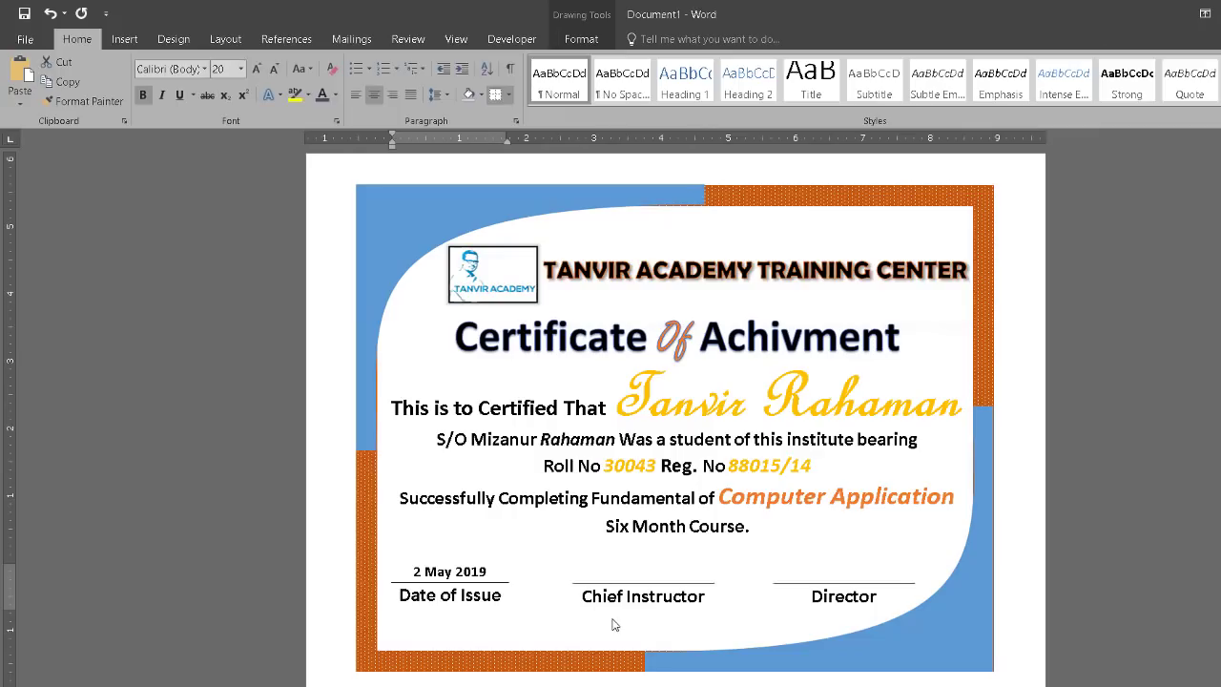
Copy the Chief Instructor label with its line from Document1
{"action": "left_click", "coordinate": [584, 597]}
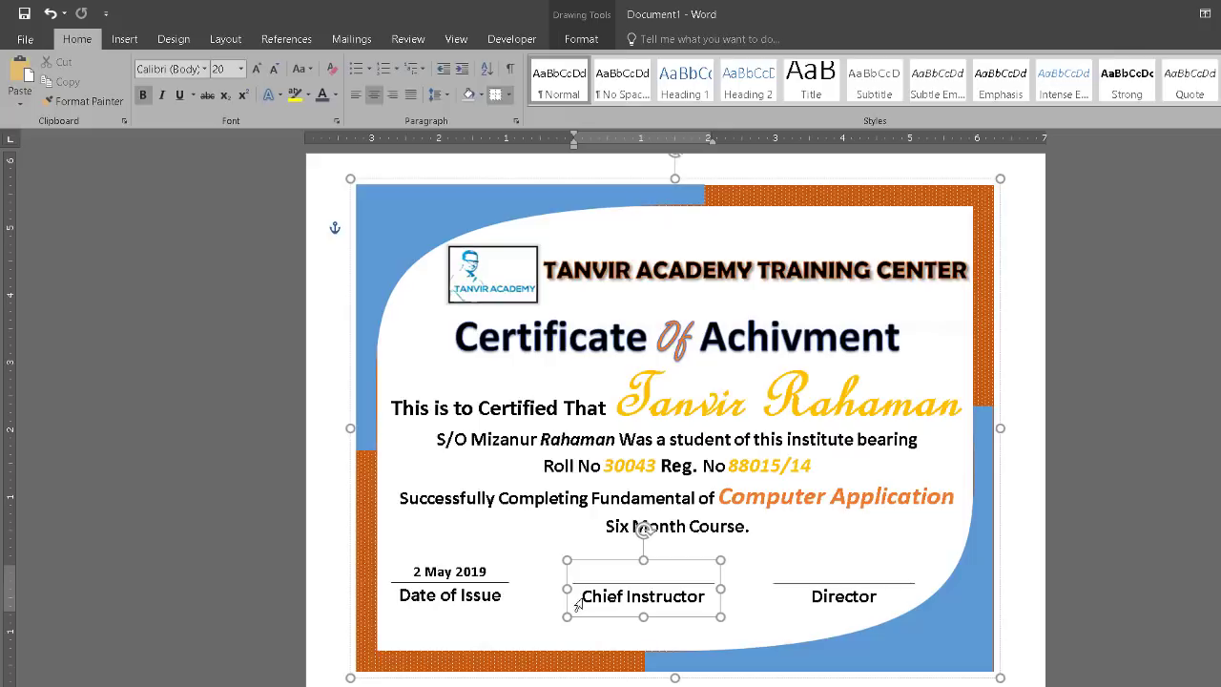
{"action": "triple_click", "coordinate": [578, 600]}
{"action": "right_click", "coordinate": [634, 604]}
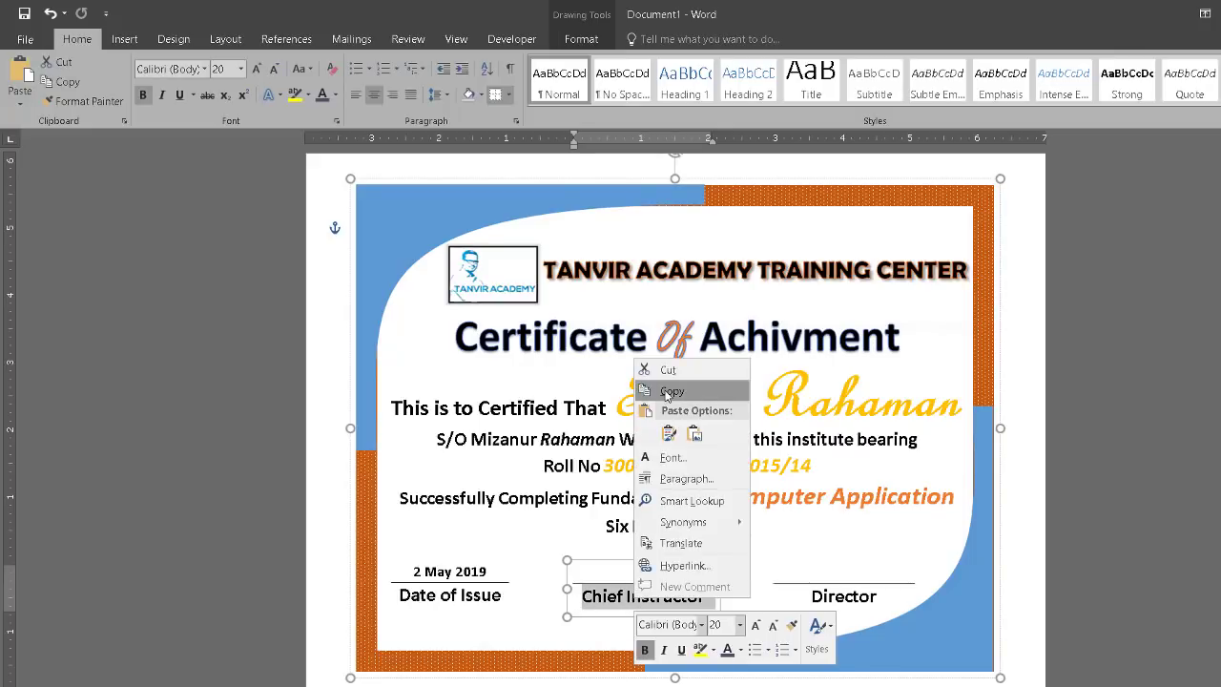
{"action": "left_click", "coordinate": [670, 391]}
In Document2, paste Chief Instructor over the second Date of Issue and widen its box
{"action": "left_click", "coordinate": [940, 639]}
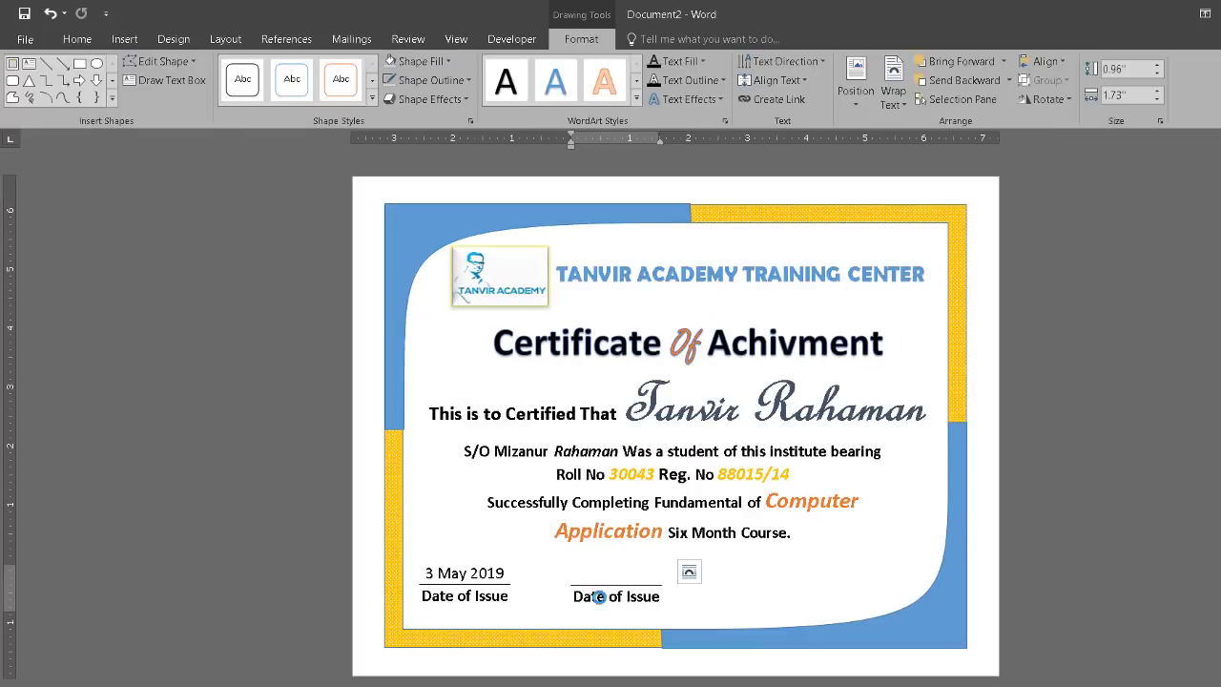
{"action": "left_click", "coordinate": [598, 597]}
{"action": "triple_click", "coordinate": [578, 596]}
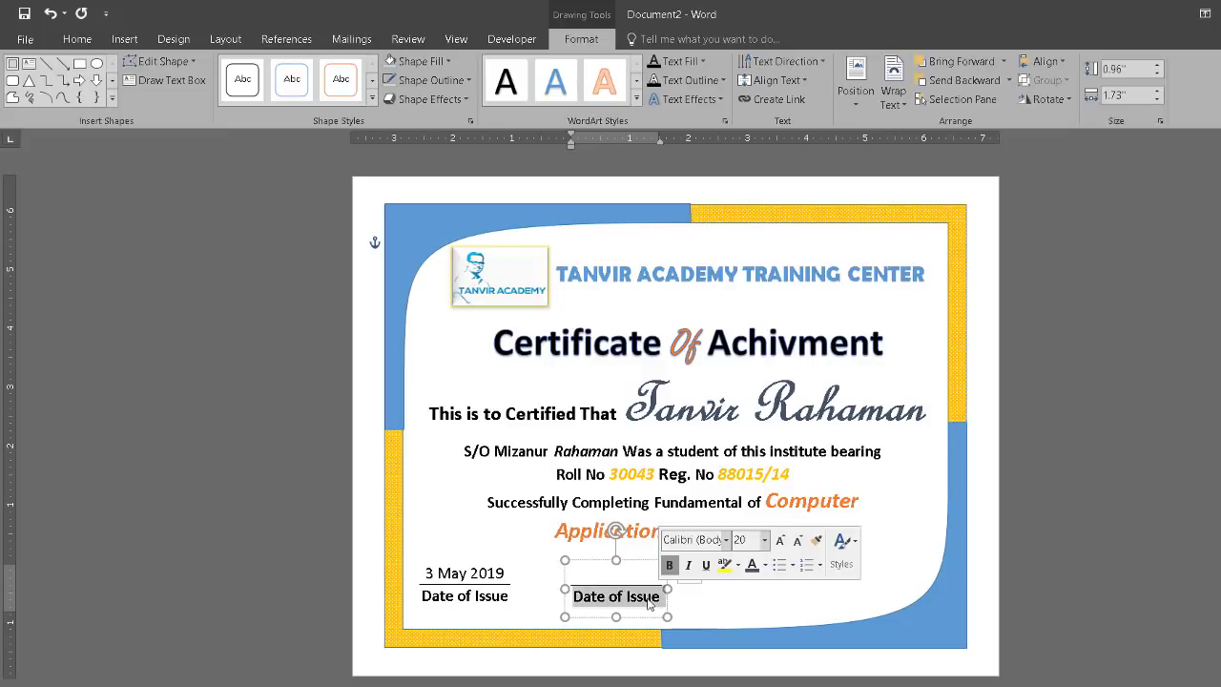
{"action": "right_click", "coordinate": [651, 599]}
{"action": "left_click", "coordinate": [682, 434]}
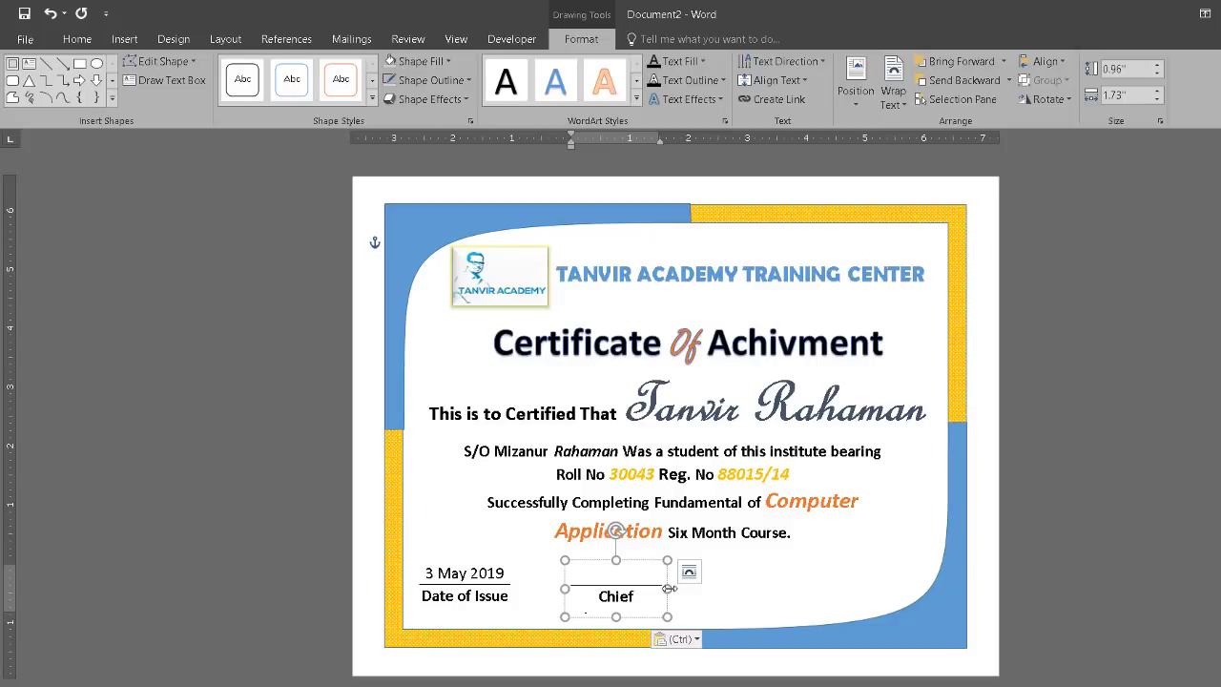
{"action": "left_click_drag", "start_coordinate": [669, 588], "coordinate": [701, 591]}
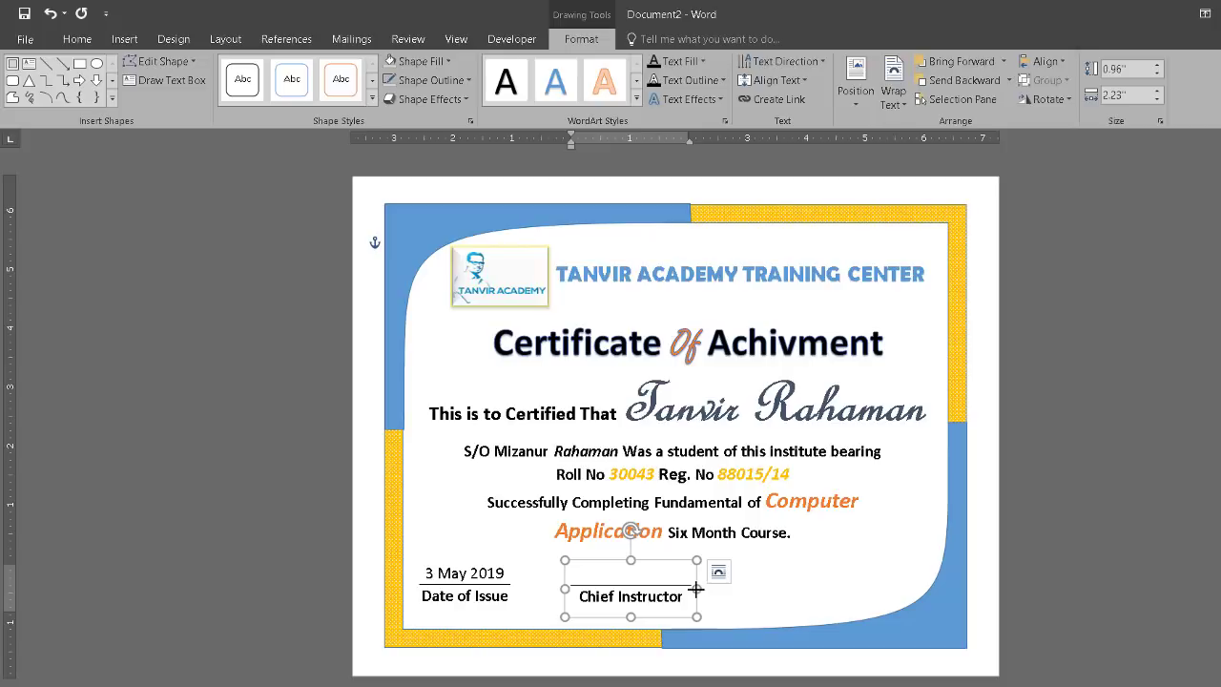
Duplicate the Chief Instructor box and move the copy to the certificate's bottom right
{"action": "left_click", "coordinate": [764, 585]}
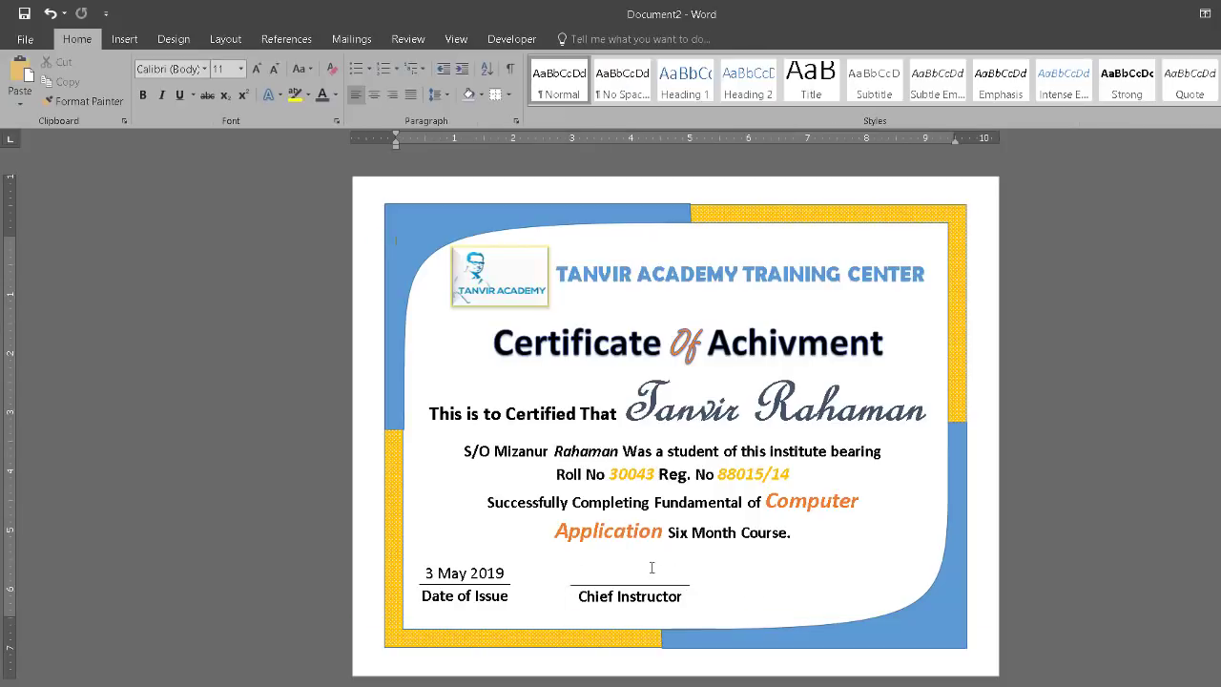
{"action": "left_click", "coordinate": [651, 568]}
{"action": "right_click", "coordinate": [646, 564]}
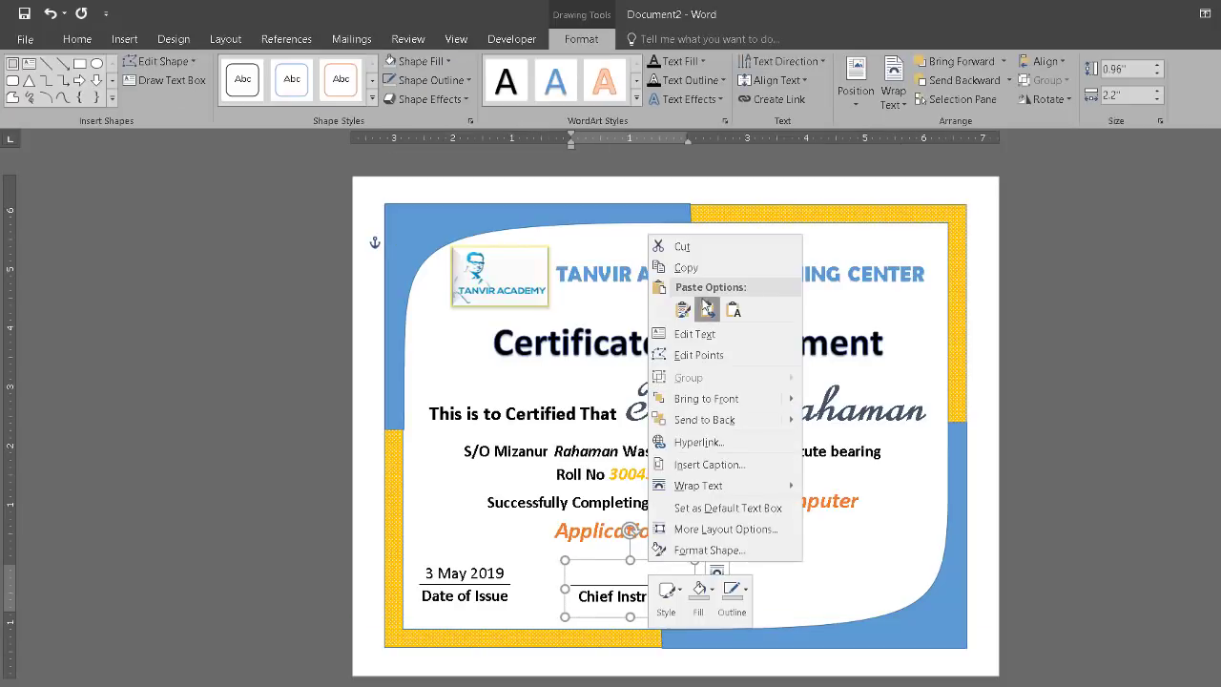
{"action": "left_click", "coordinate": [680, 268]}
{"action": "right_click", "coordinate": [664, 565]}
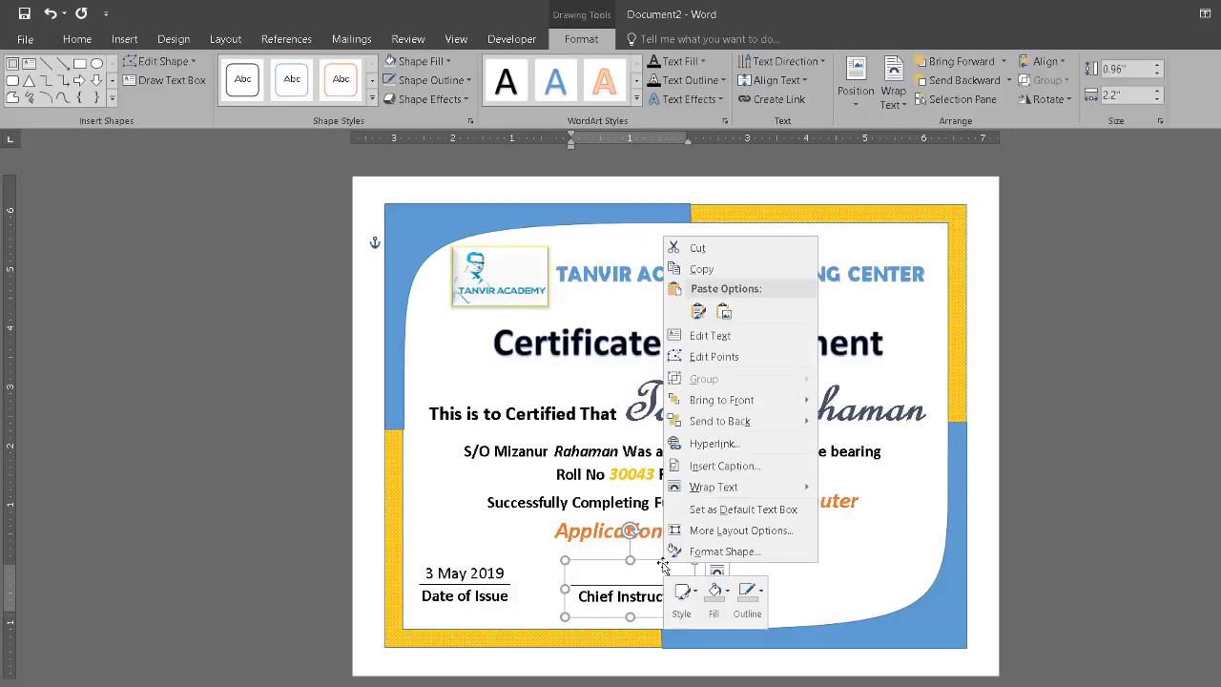
{"action": "left_click", "coordinate": [697, 312]}
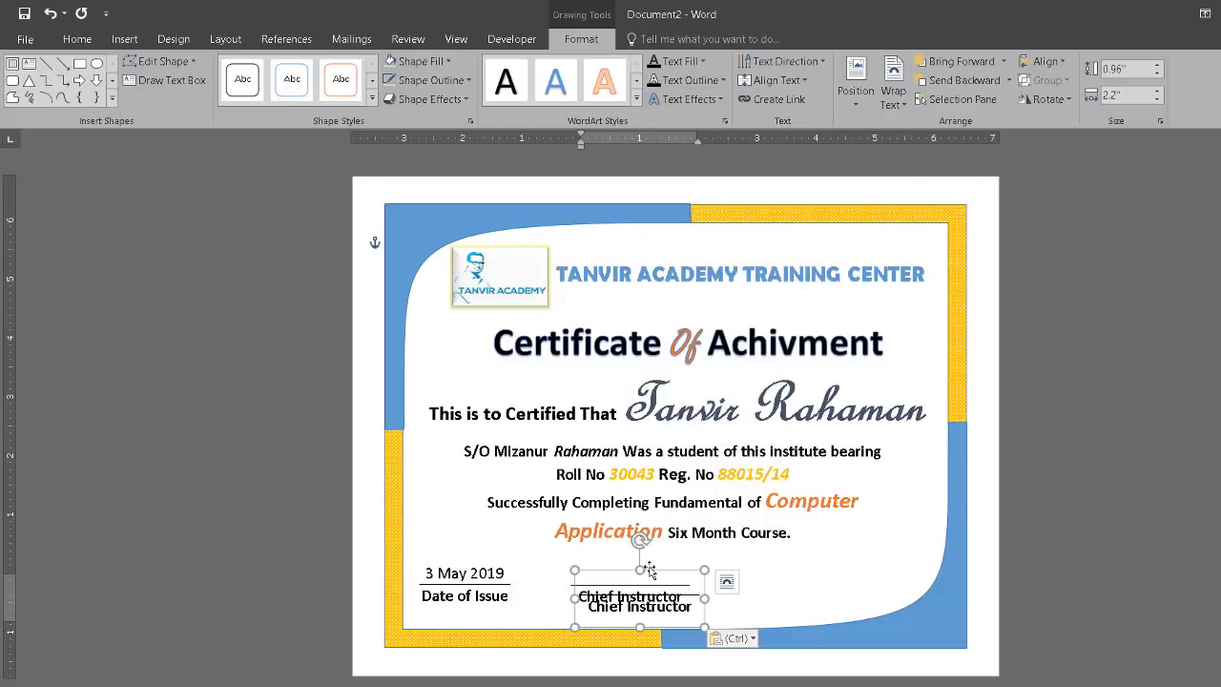
{"action": "left_click_drag", "start_coordinate": [649, 570], "coordinate": [839, 558]}
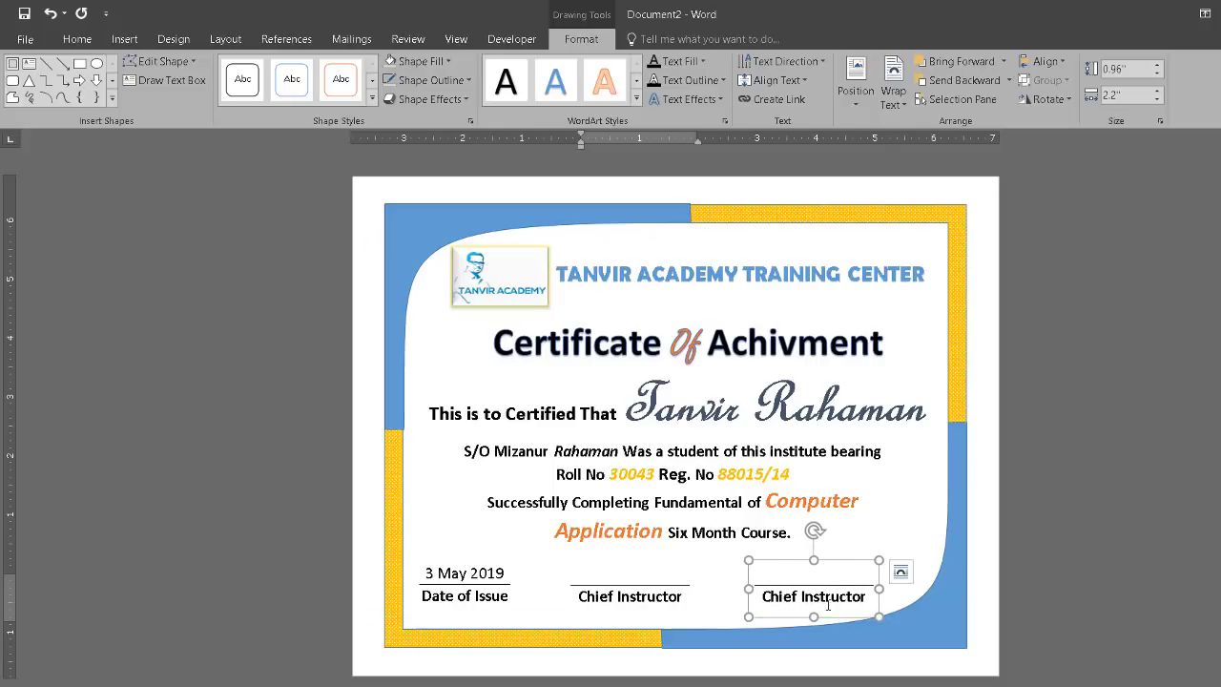
{"action": "left_click", "coordinate": [826, 596]}
Copy the Director label with its line from Document1
{"action": "mouse_move", "coordinate": [754, 679]}
{"action": "left_click", "coordinate": [839, 630]}
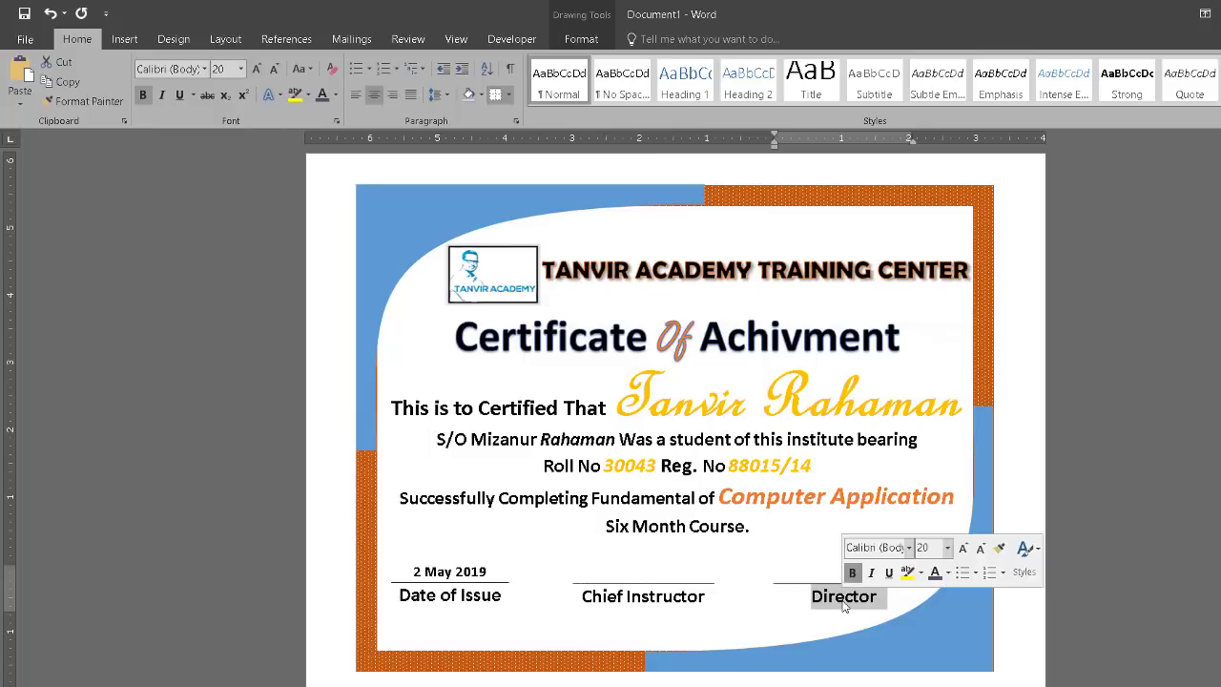
{"action": "right_click", "coordinate": [846, 601]}
{"action": "left_click", "coordinate": [882, 394]}
Replace Chief Instructor in the duplicate box with the pasted Director label
{"action": "mouse_move", "coordinate": [753, 679]}
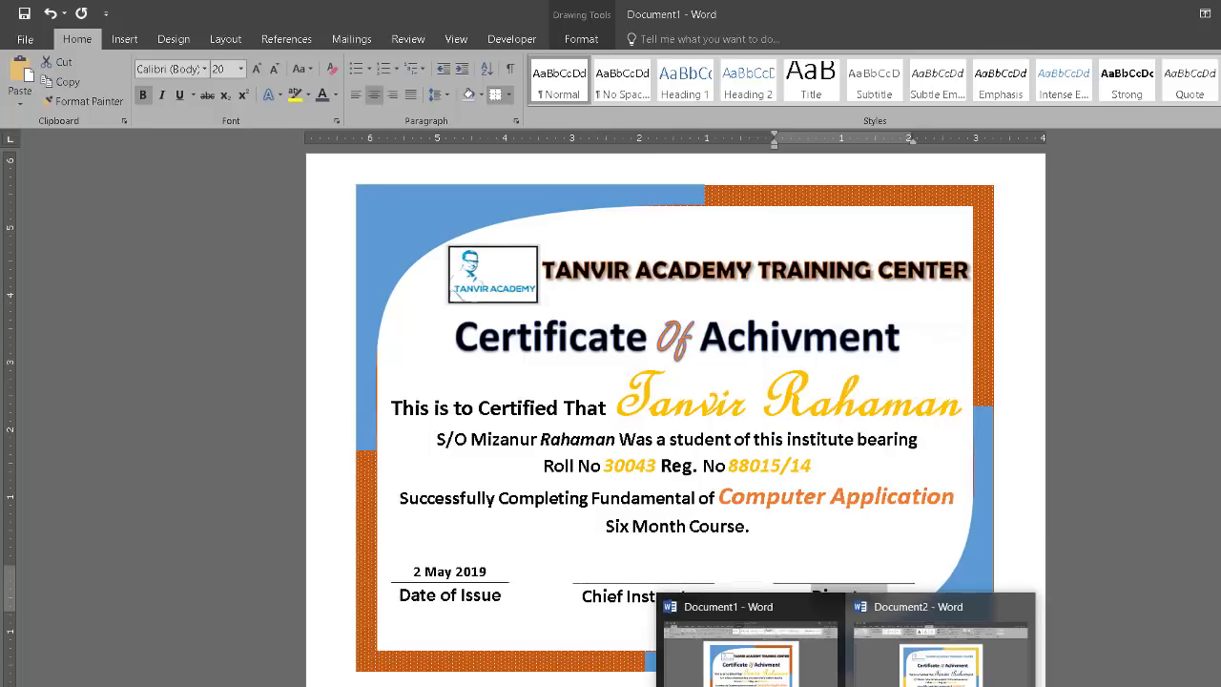
{"action": "left_click", "coordinate": [935, 658]}
{"action": "double_click", "coordinate": [826, 599]}
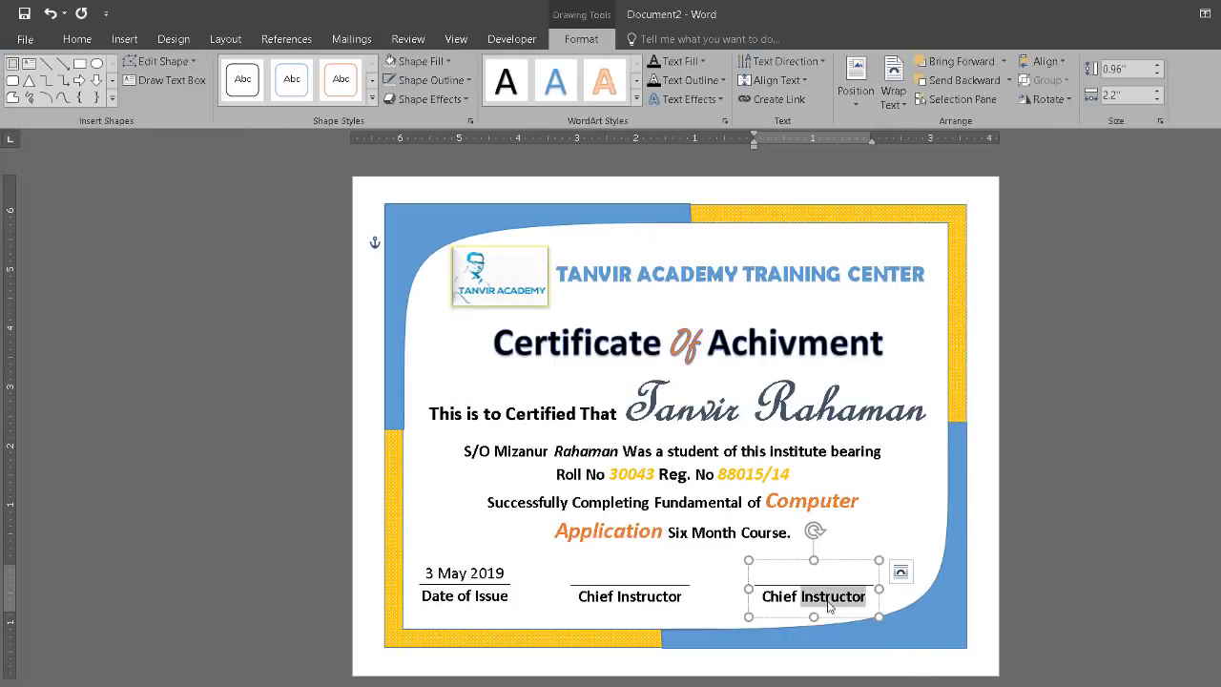
{"action": "double_click", "coordinate": [822, 599]}
{"action": "triple_click", "coordinate": [820, 601]}
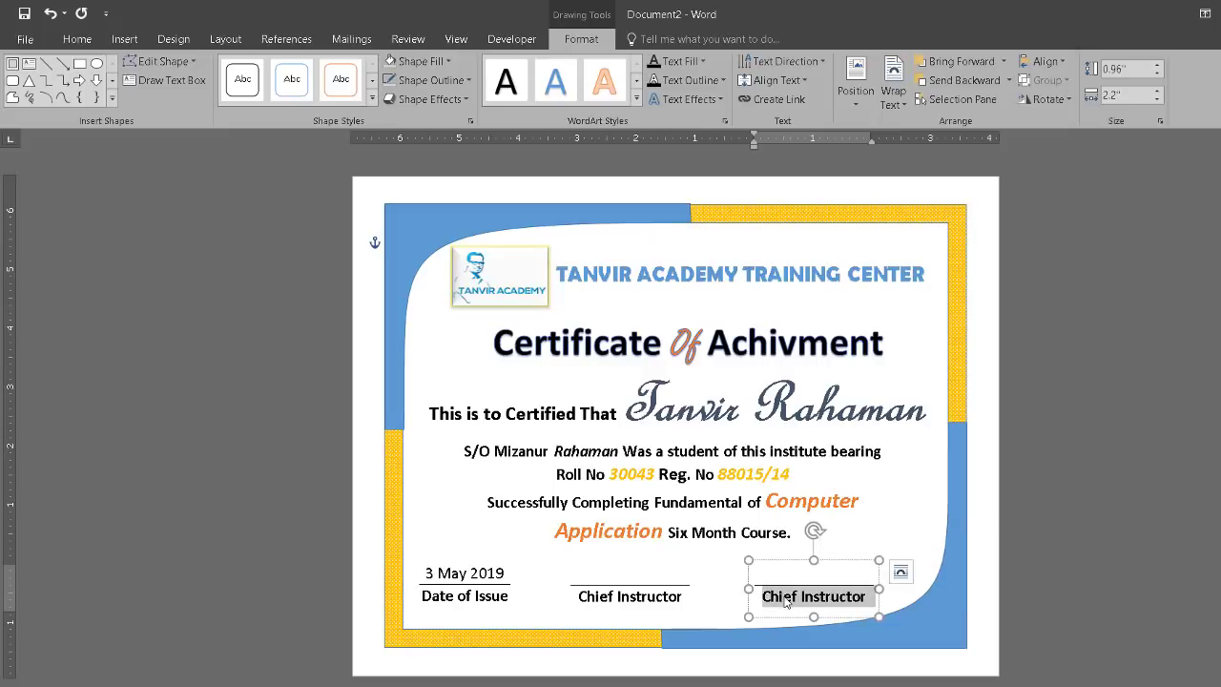
{"action": "right_click", "coordinate": [786, 601]}
{"action": "left_click", "coordinate": [819, 432]}
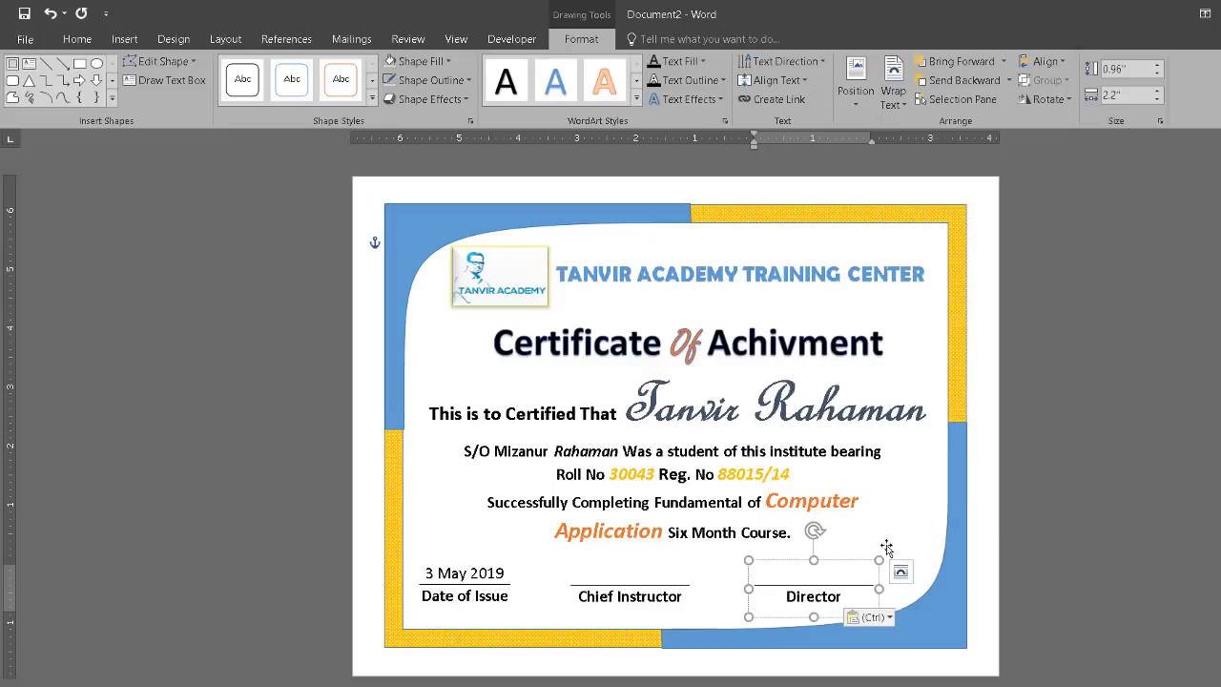
{"action": "left_click", "coordinate": [852, 586]}
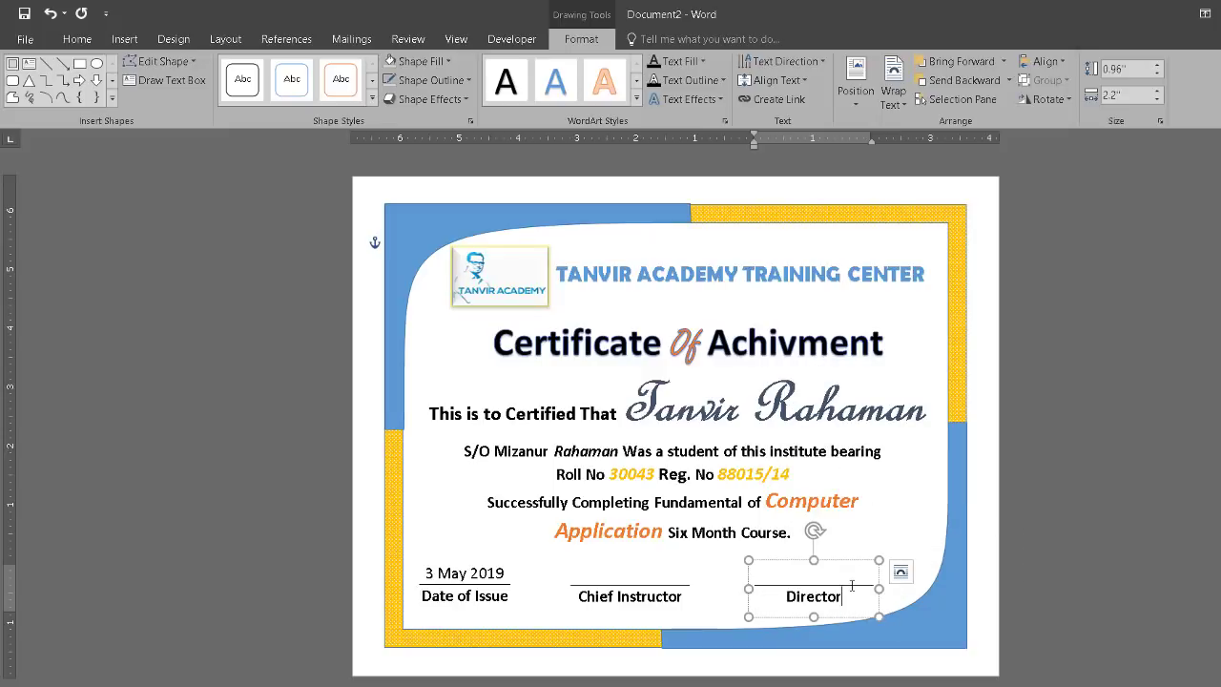
{"action": "left_click", "coordinate": [459, 360]}
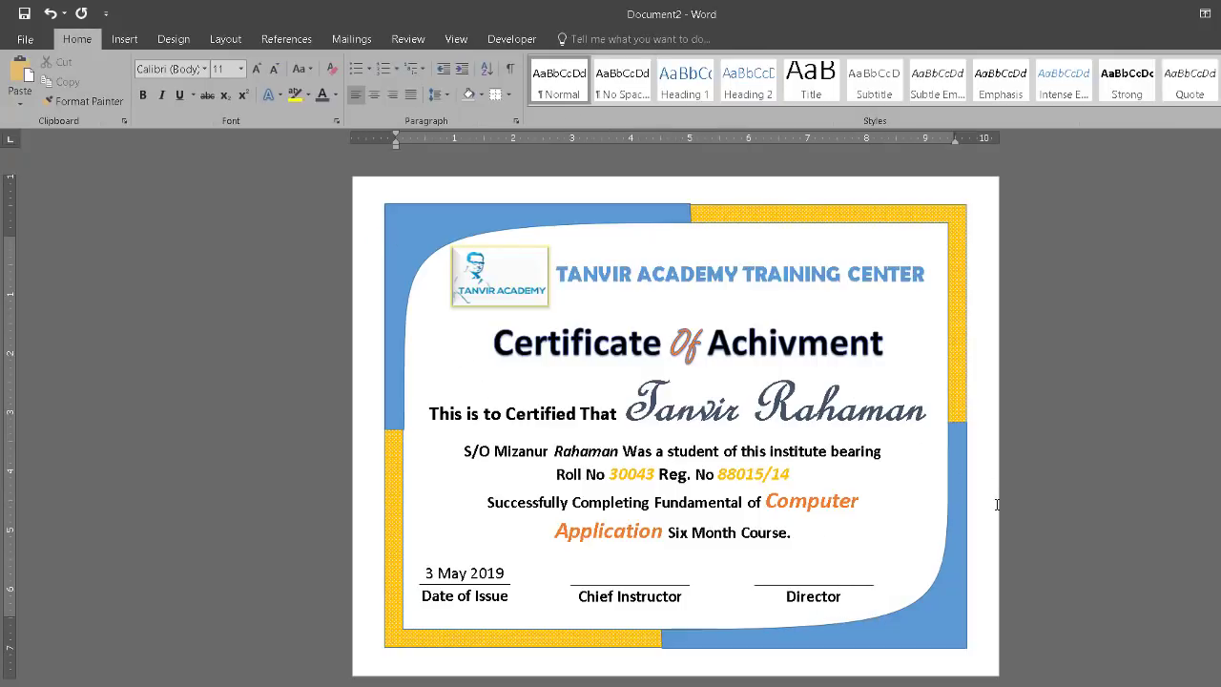